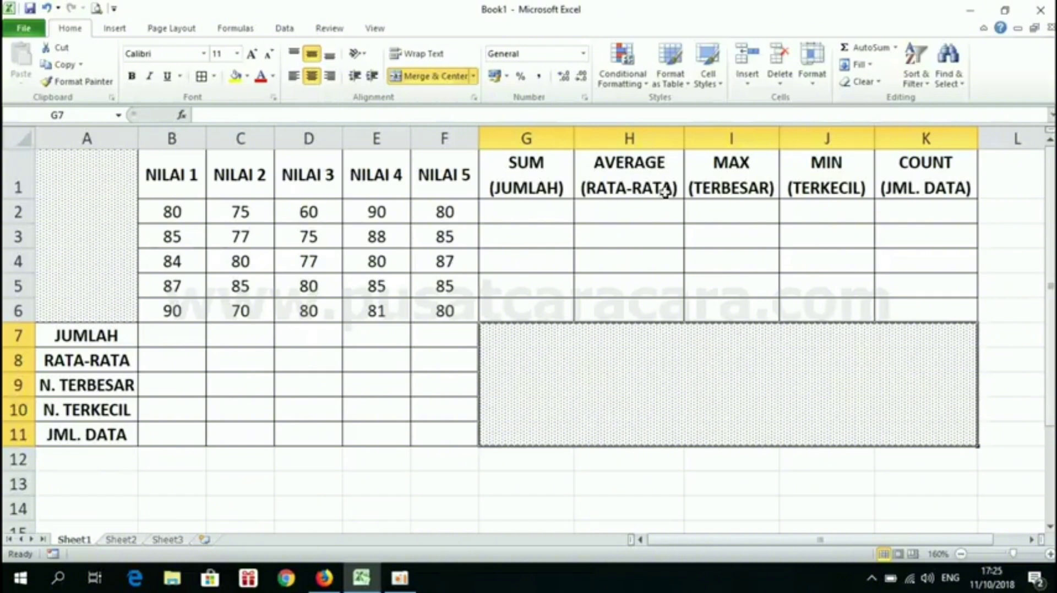
{"action": "left_click", "coordinate": [550, 209]}
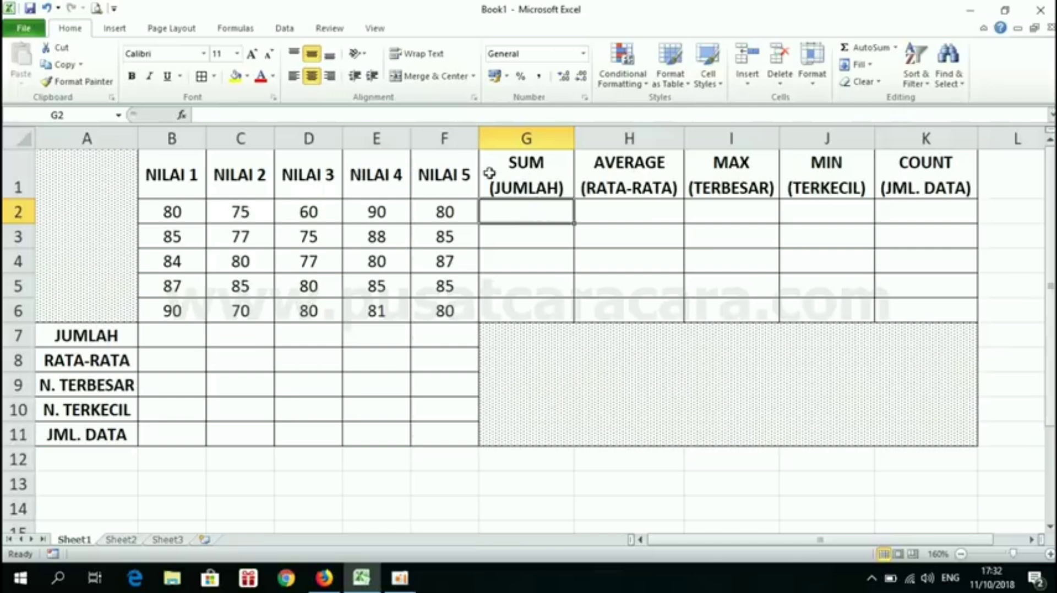
{"action": "left_click_drag", "start_coordinate": [171, 212], "coordinate": [445, 219]}
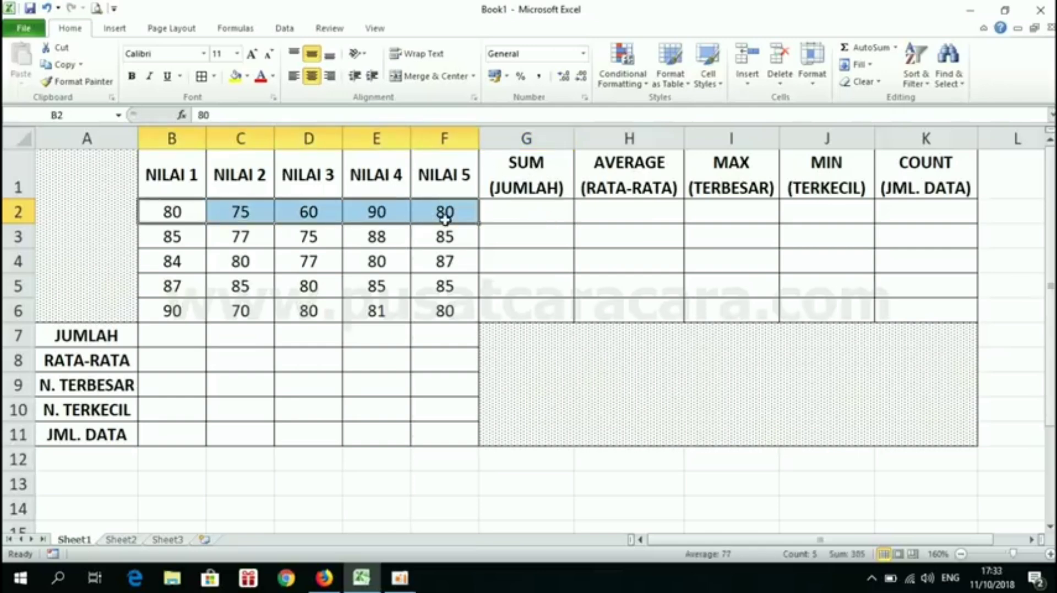
{"action": "left_click", "coordinate": [520, 214]}
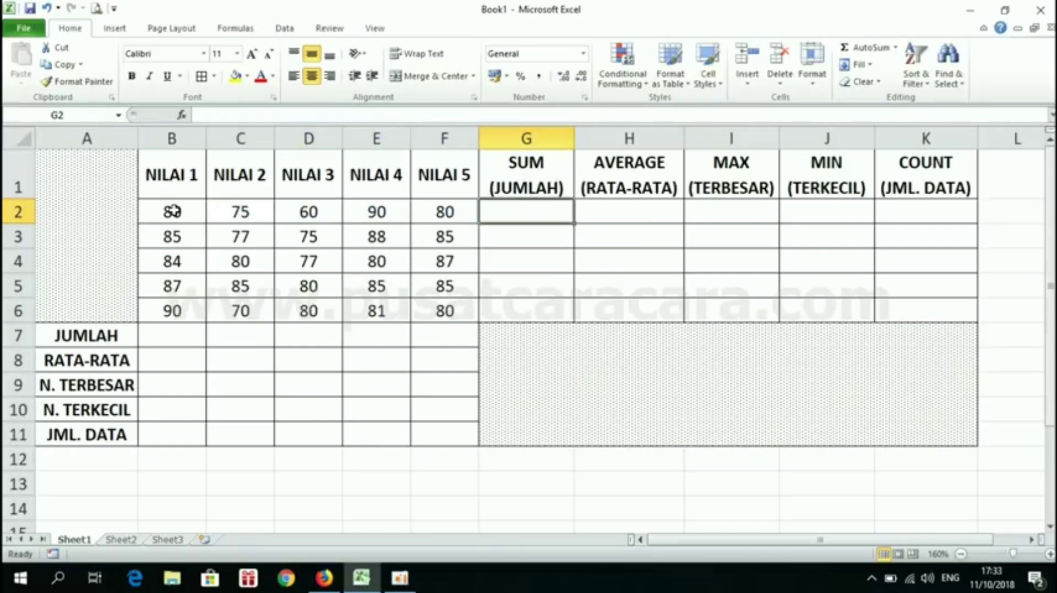
{"action": "left_click_drag", "start_coordinate": [171, 212], "coordinate": [444, 213]}
Enter =SUM(B2;C2;D2;E2;F2) in G2 to total the five scores as separately listed cells
{"action": "left_click", "coordinate": [523, 217]}
{"action": "type", "text": "="}
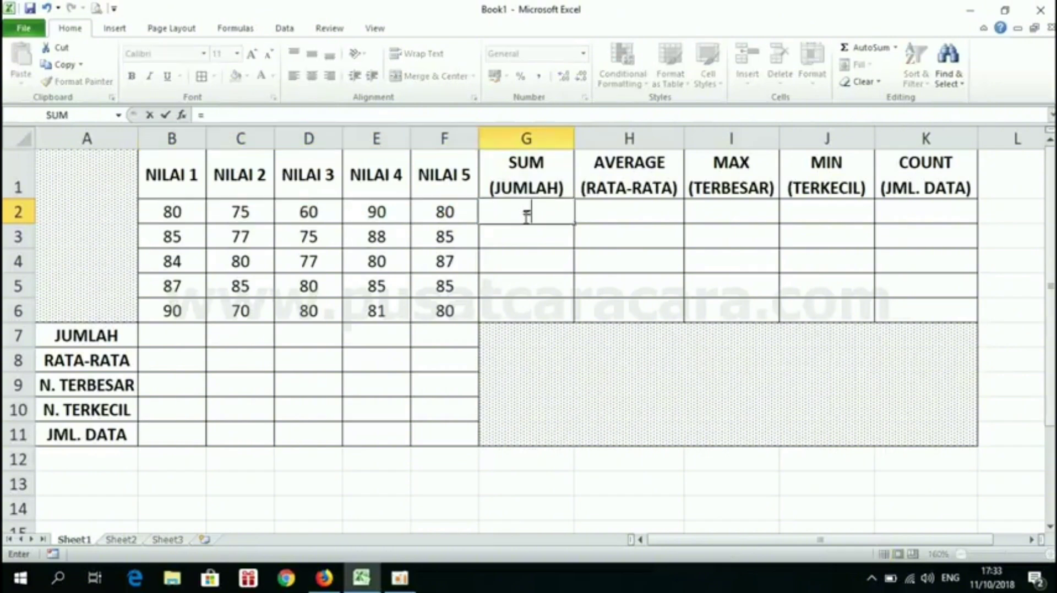
{"action": "type", "text": "SUM"}
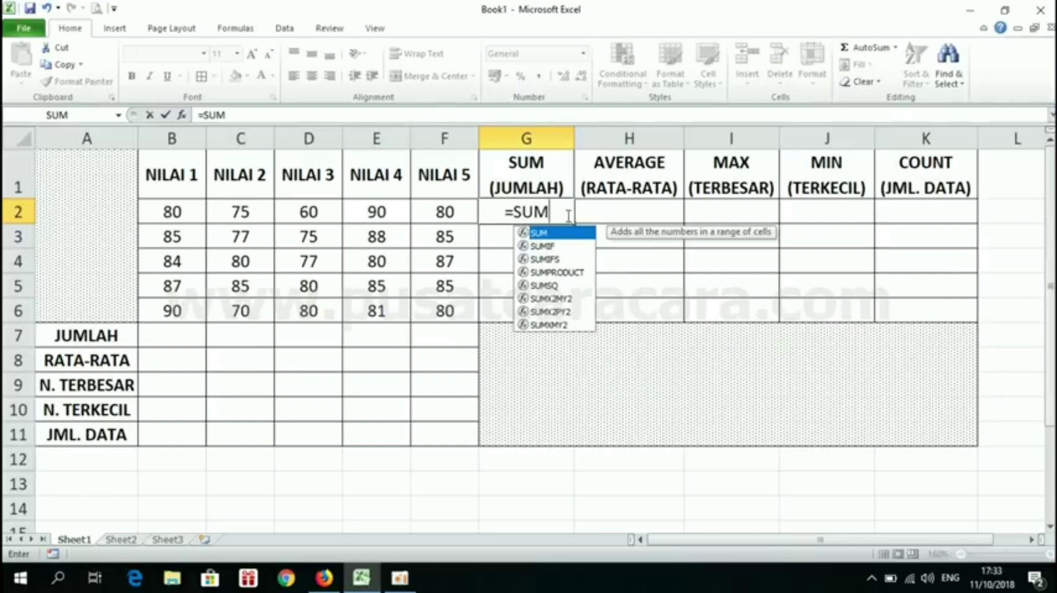
{"action": "type", "text": "("}
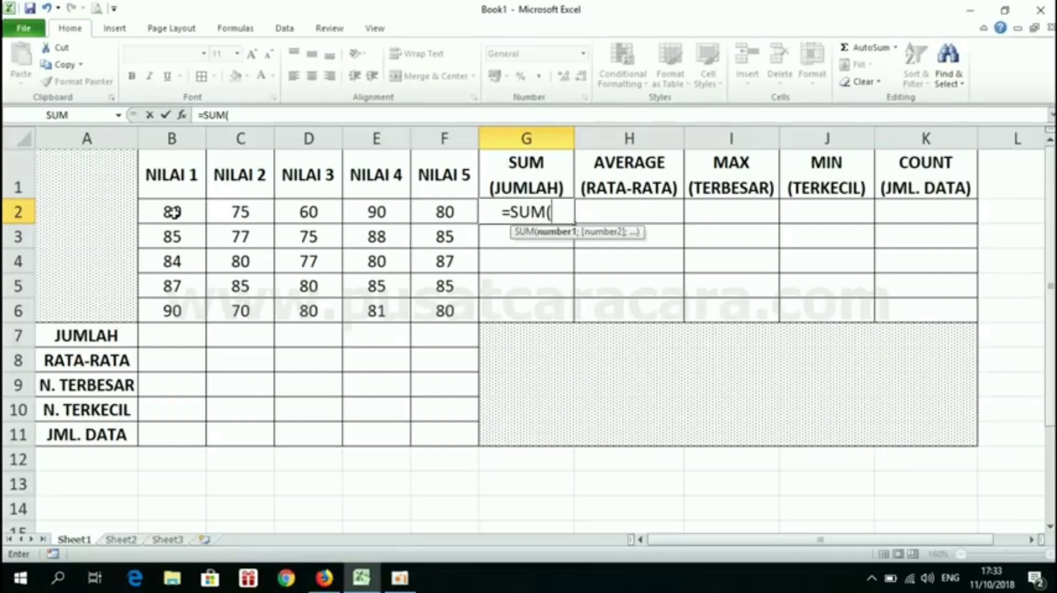
{"action": "left_click", "coordinate": [173, 212]}
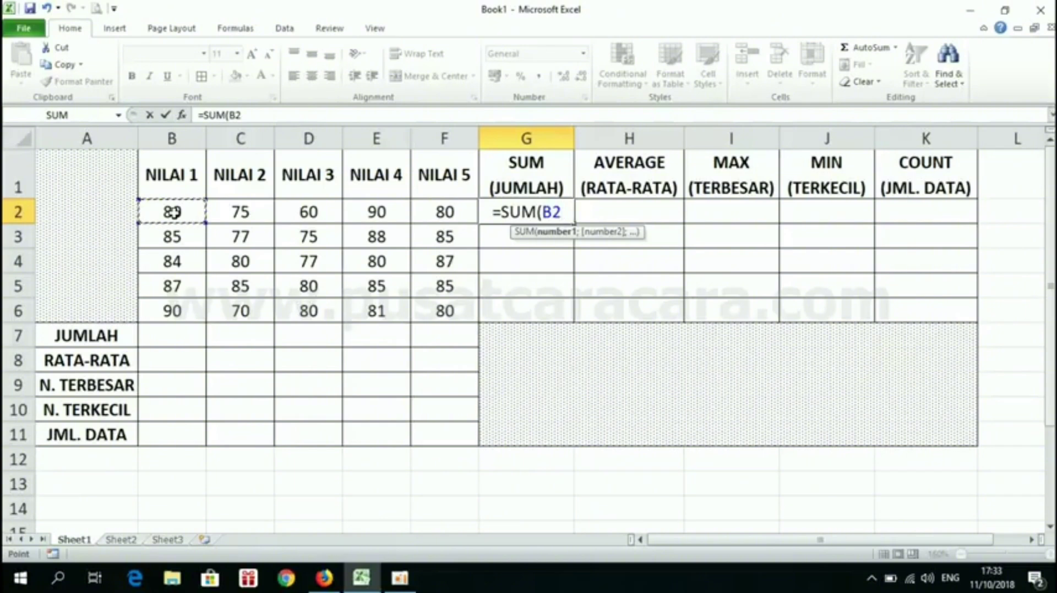
{"action": "type", "text": ";"}
{"action": "left_click", "coordinate": [238, 212]}
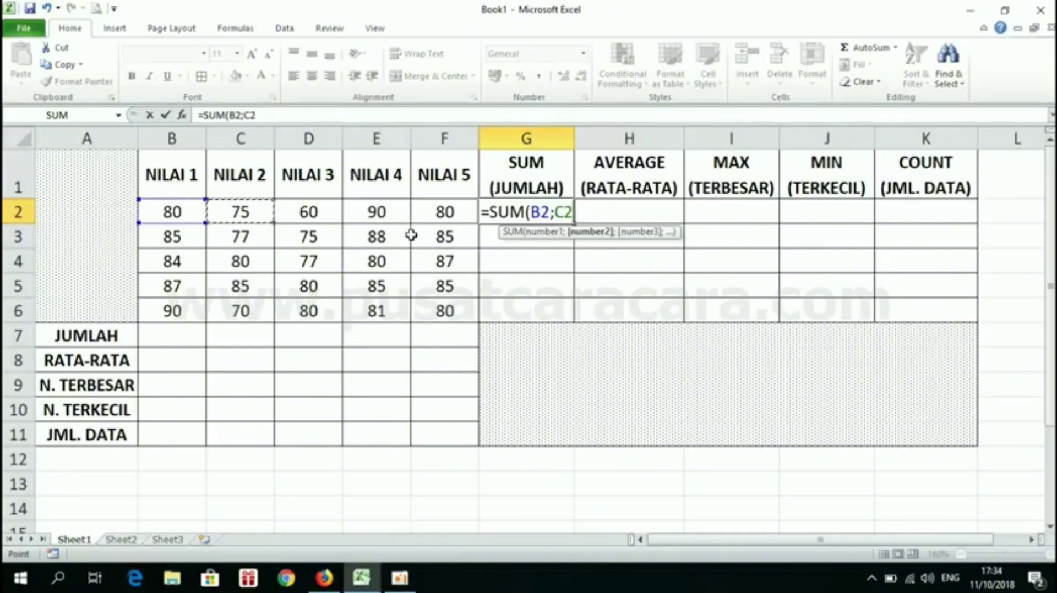
{"action": "type", "text": ";"}
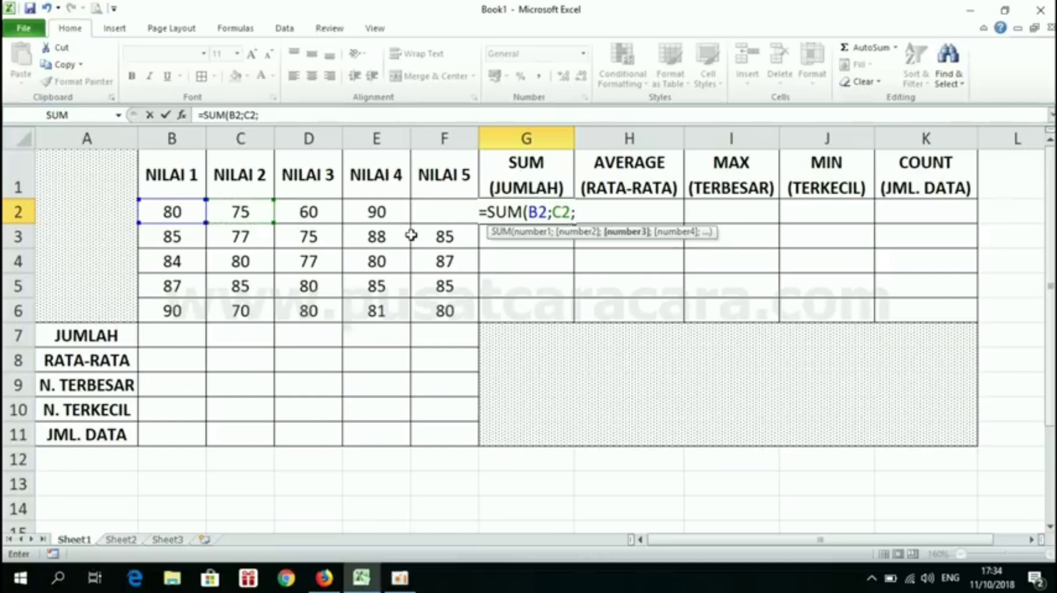
{"action": "left_click", "coordinate": [298, 209]}
{"action": "type", "text": ";"}
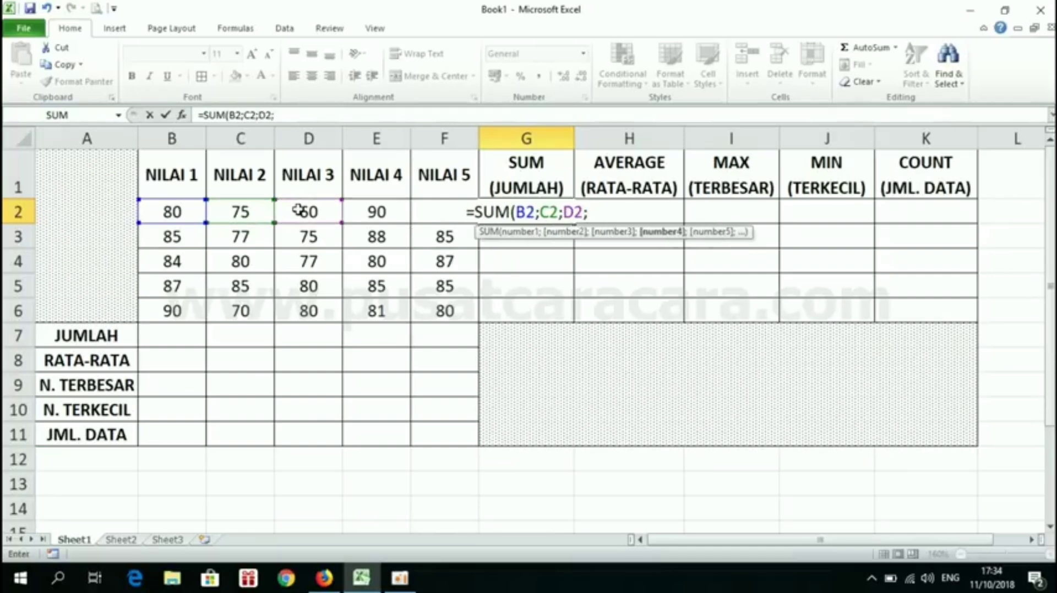
{"action": "left_click", "coordinate": [375, 211]}
{"action": "type", "text": ";"}
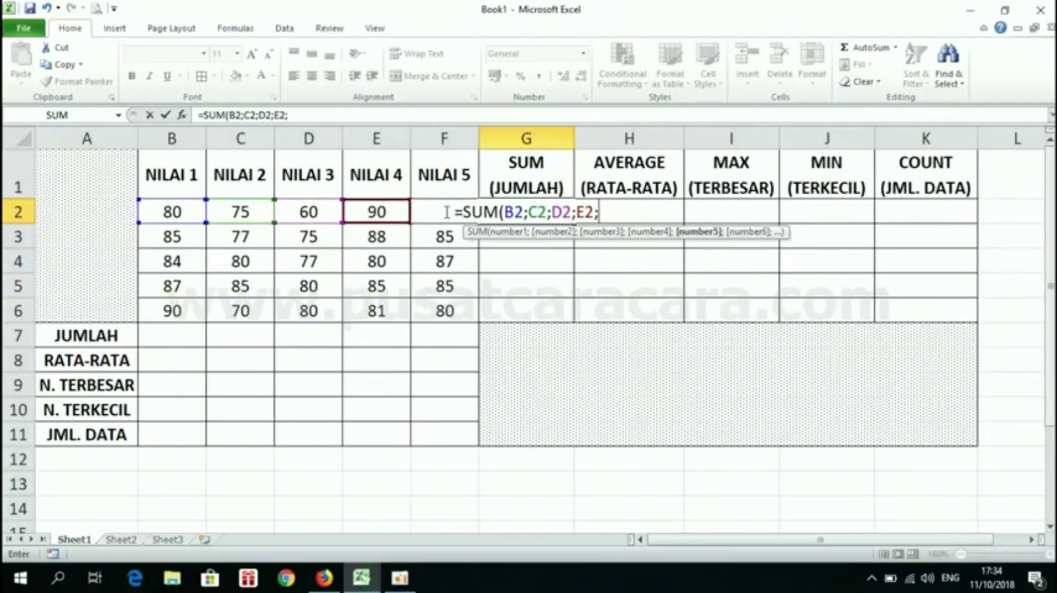
{"action": "type", "text": "F2"}
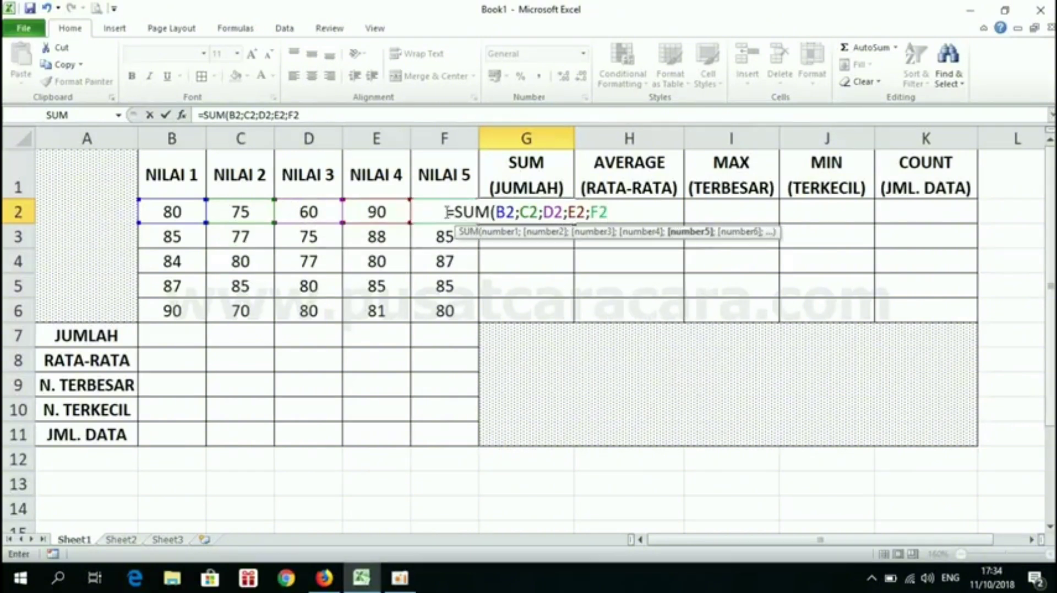
{"action": "type", "text": ")"}
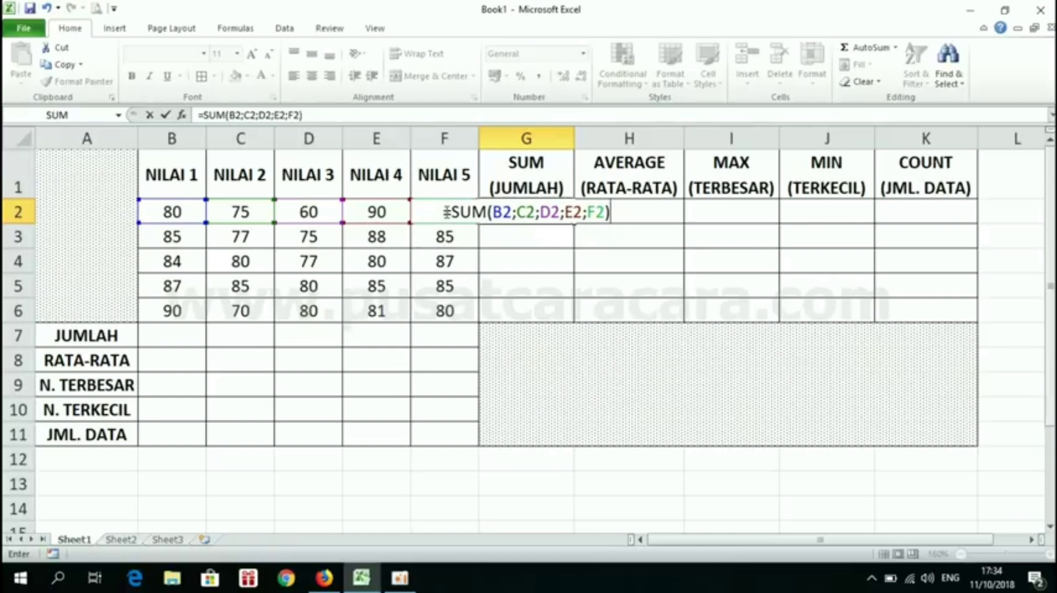
{"action": "key", "text": "ctrl+Return"}
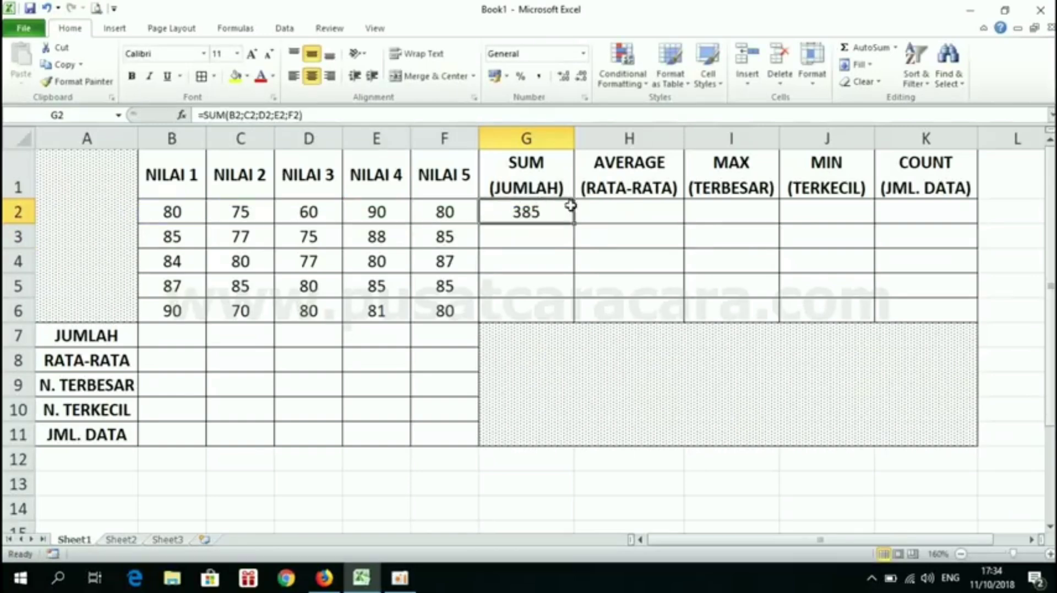
Replace the separate cell references in G2's SUM formula with a single range, making it =SUM(B2:F2)
{"action": "double_click", "coordinate": [557, 209]}
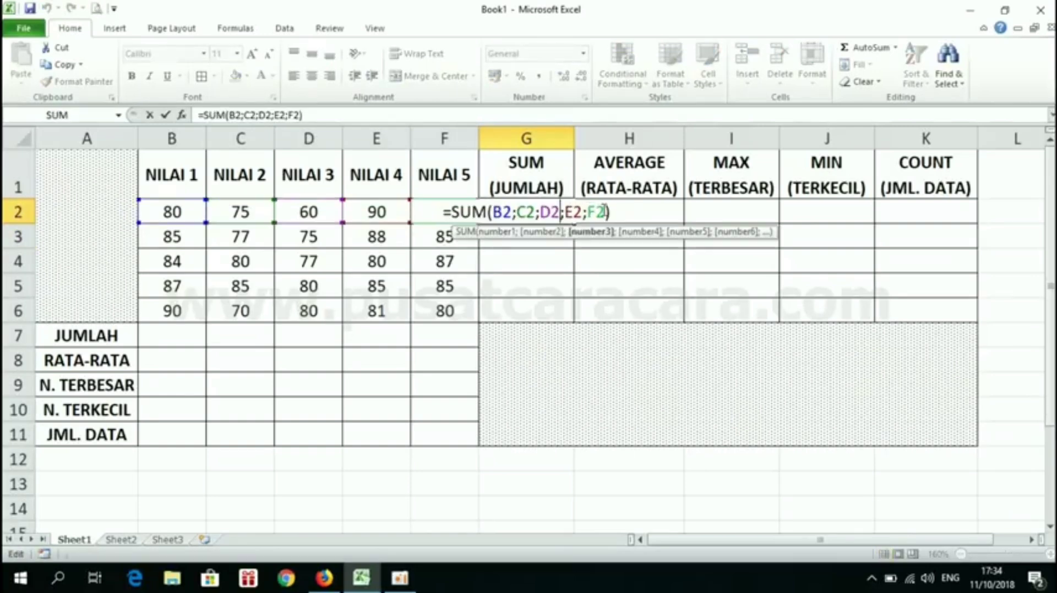
{"action": "left_click_drag", "start_coordinate": [604, 211], "coordinate": [495, 211]}
{"action": "key", "text": "BackSpace"}
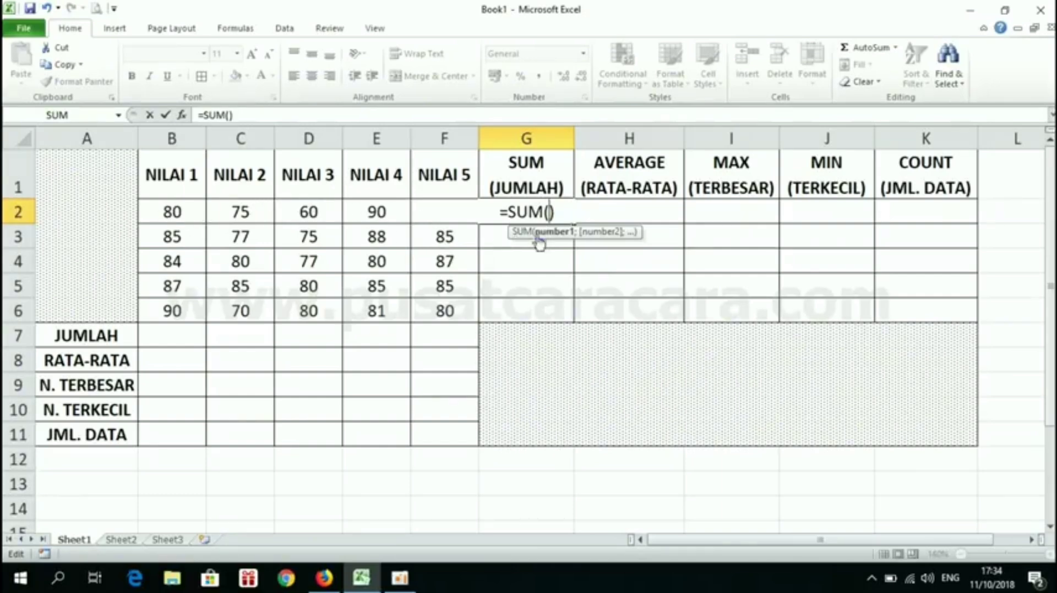
{"action": "left_click", "coordinate": [562, 214]}
{"action": "key", "text": "BackSpace"}
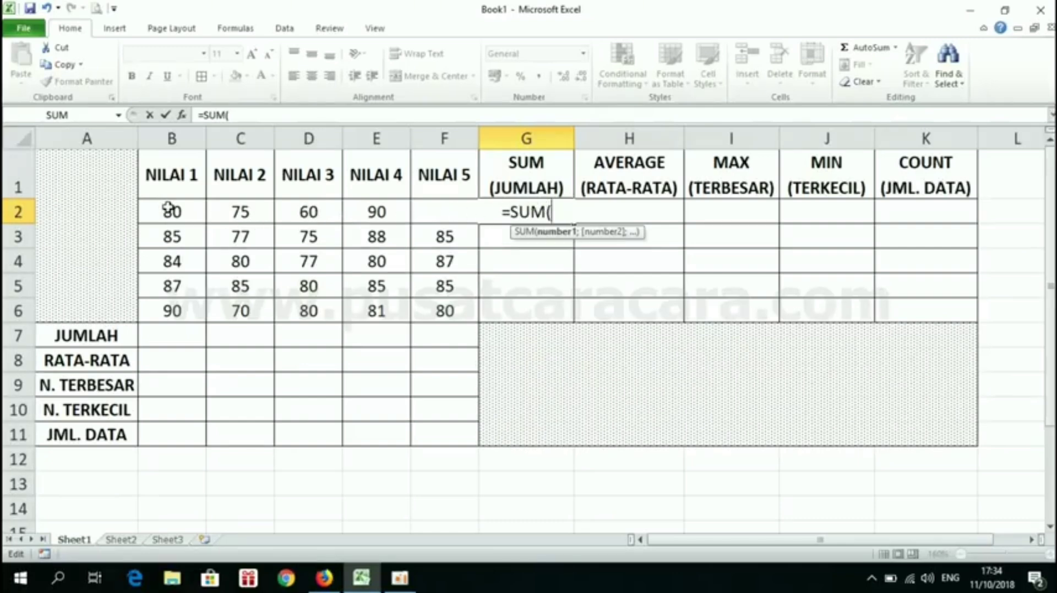
{"action": "left_click_drag", "start_coordinate": [168, 209], "coordinate": [450, 215]}
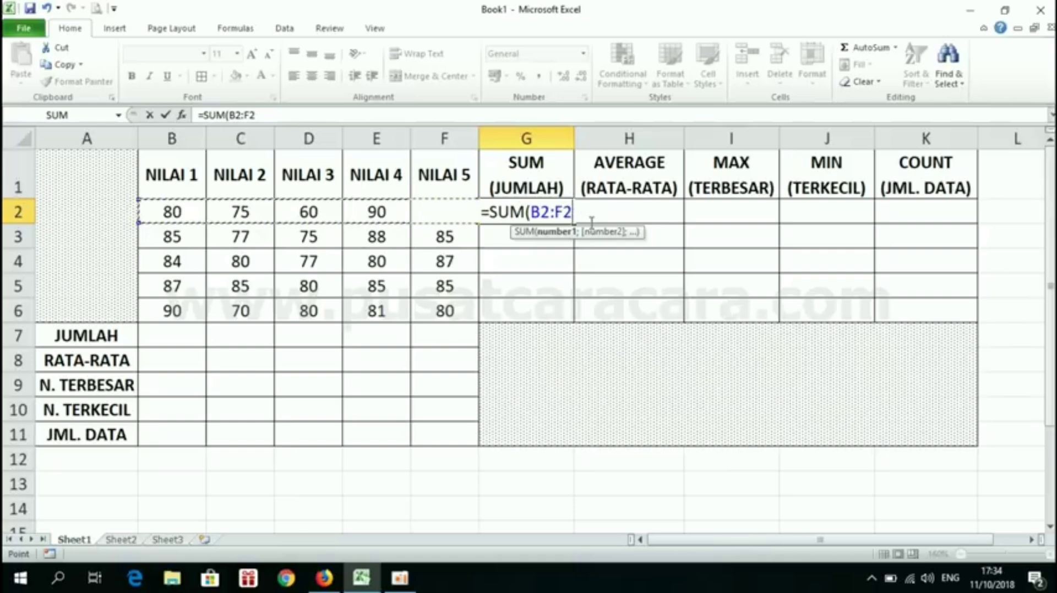
{"action": "type", "text": ")"}
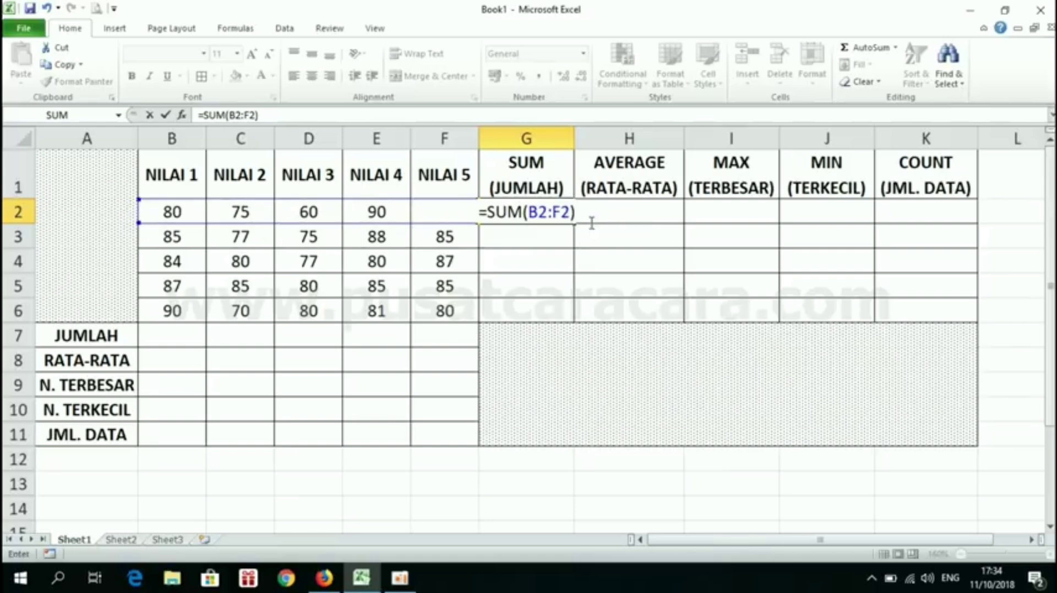
{"action": "key", "text": "Return"}
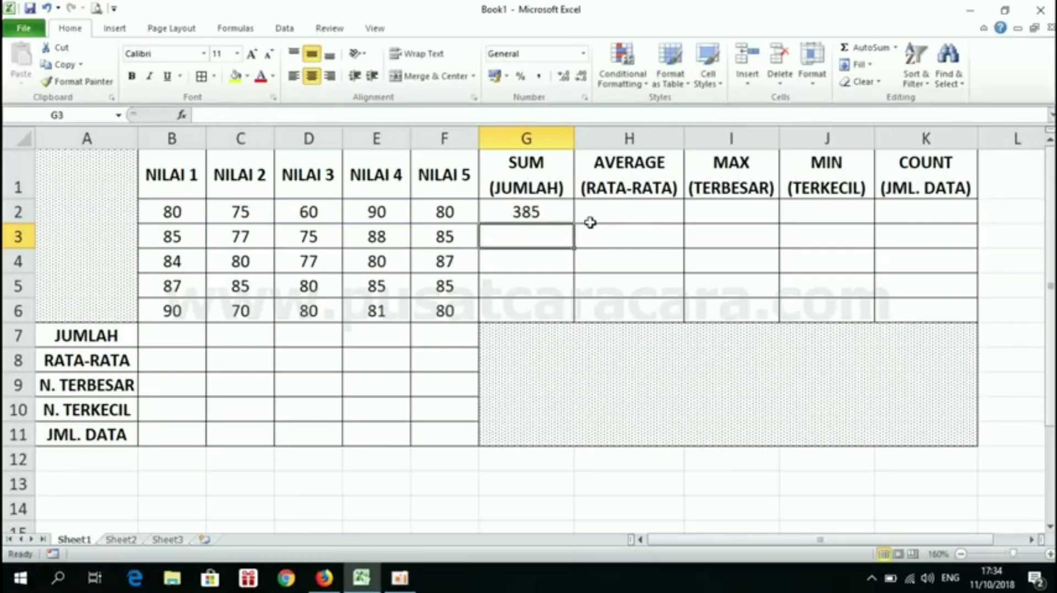
Fill the SUM formula from G2 down through G6
{"action": "left_click", "coordinate": [551, 202]}
{"action": "left_click", "coordinate": [529, 235]}
{"action": "left_click", "coordinate": [538, 207]}
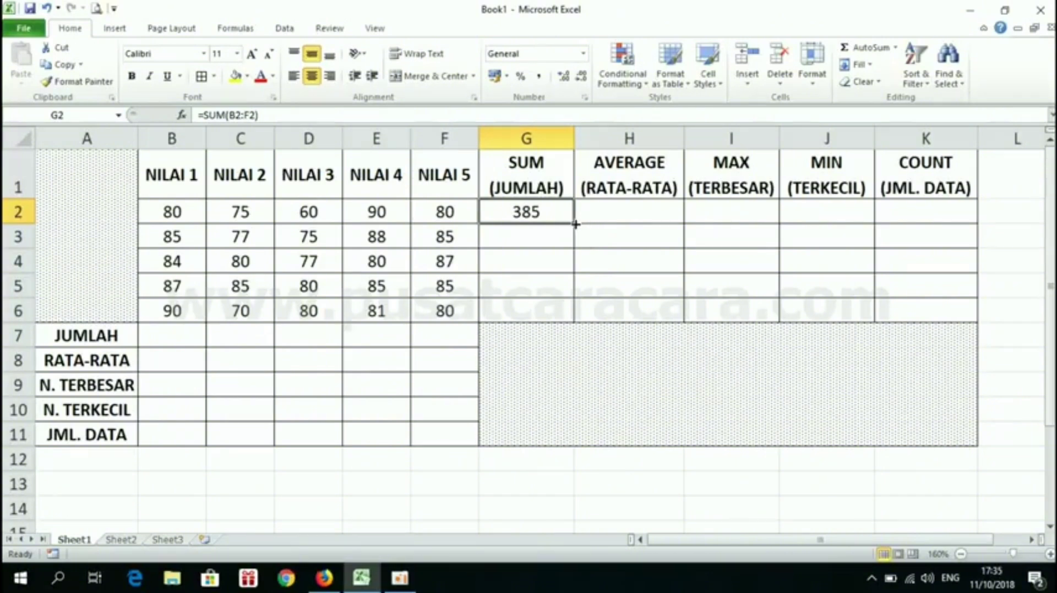
{"action": "left_click_drag", "start_coordinate": [575, 223], "coordinate": [575, 322]}
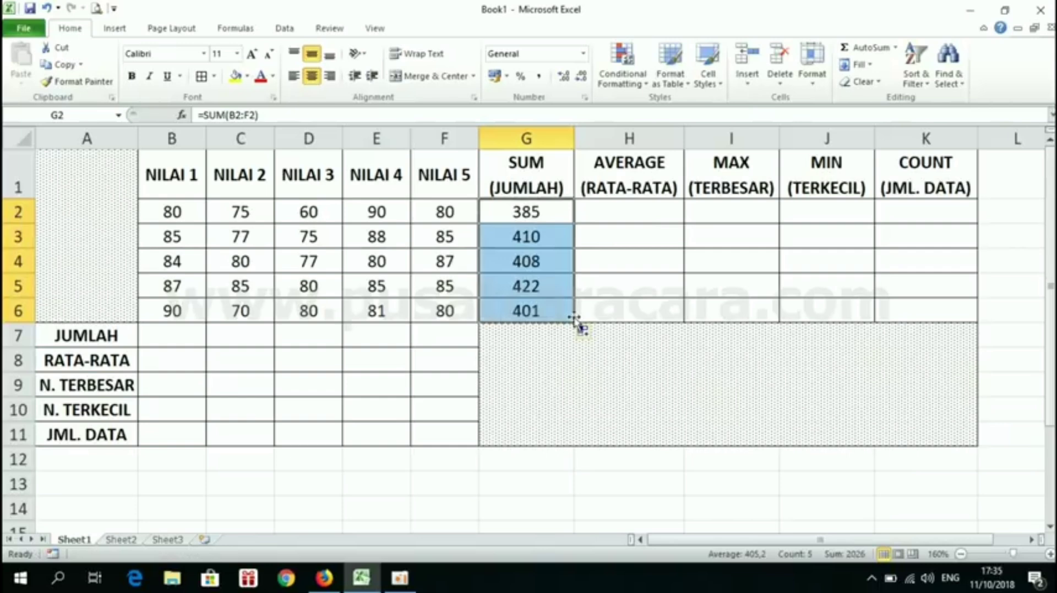
Inspect the SUM formula in G2 and the row 2 scores it refers to, leaving the formula unedited
{"action": "left_click", "coordinate": [530, 220]}
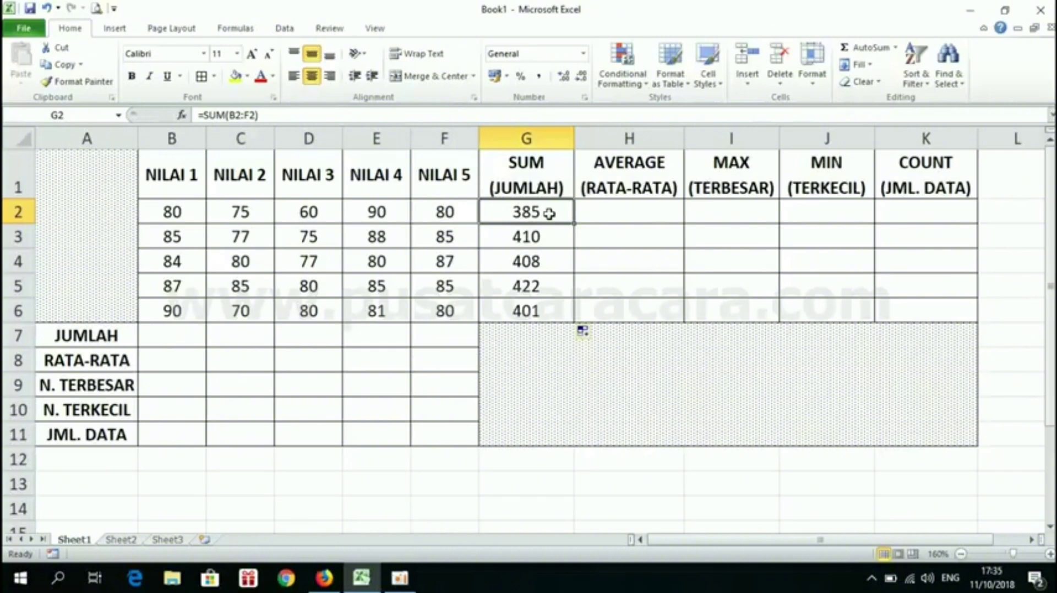
{"action": "double_click", "coordinate": [549, 213]}
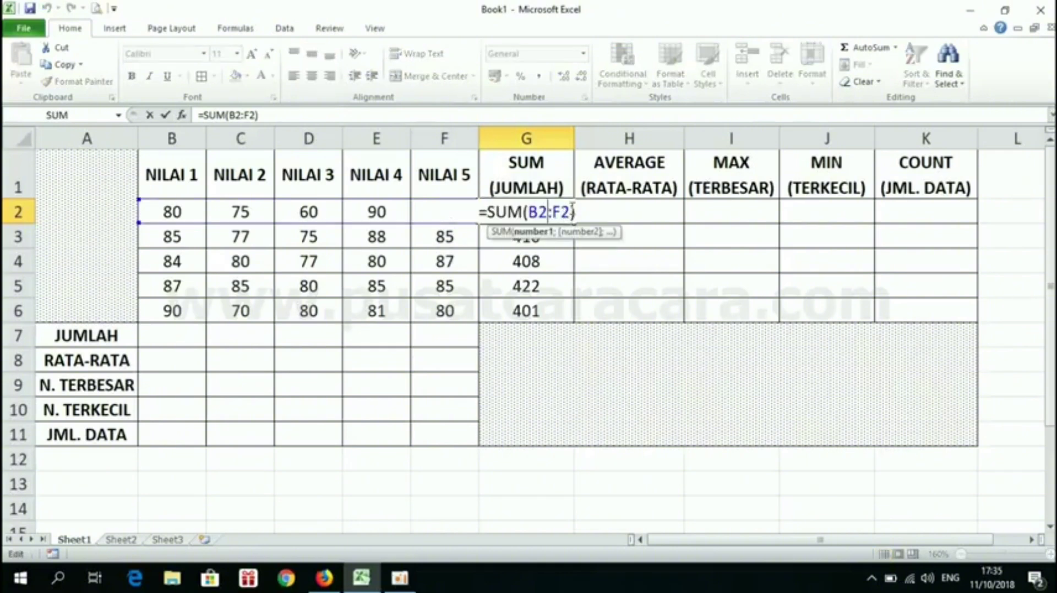
{"action": "key", "text": "Escape"}
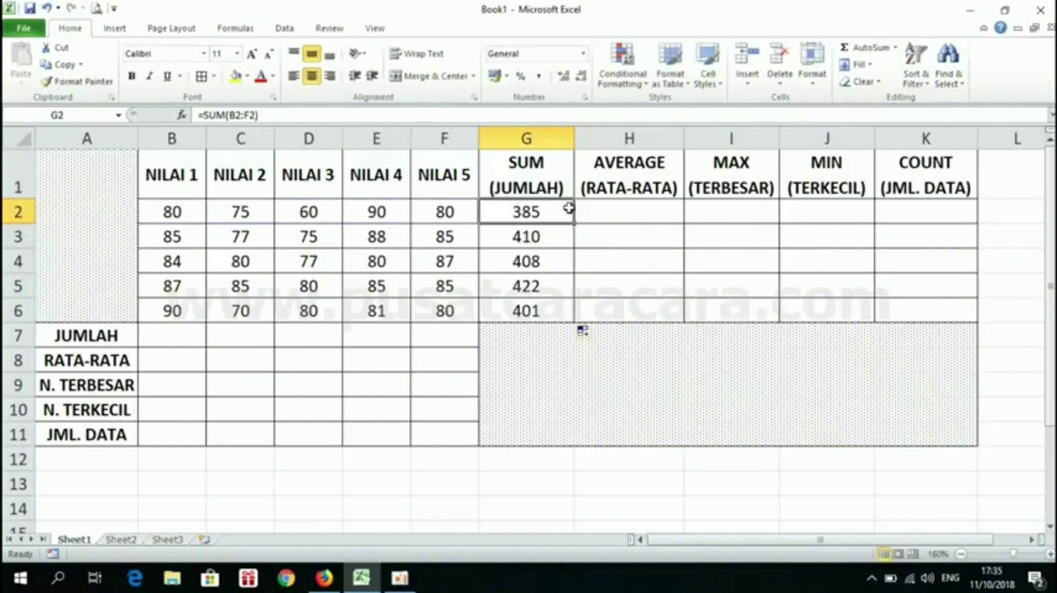
{"action": "left_click_drag", "start_coordinate": [174, 208], "coordinate": [315, 198]}
{"action": "left_click", "coordinate": [317, 197]}
{"action": "left_click", "coordinate": [435, 205]}
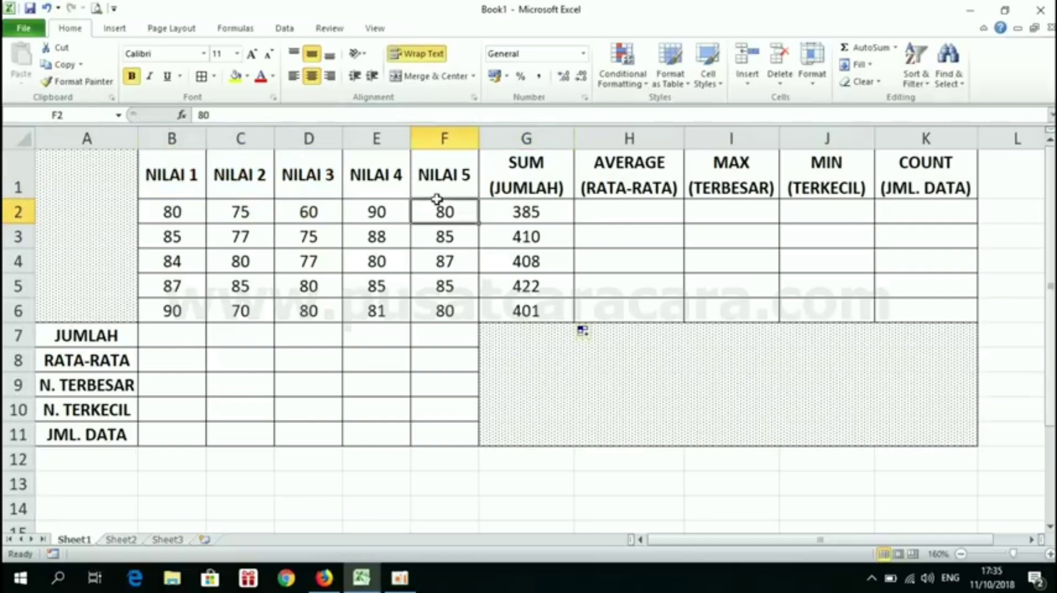
Change G2's formula to =SUM(B2;D2;F2) so it adds only NILAI 1, NILAI 3 and NILAI 5
{"action": "double_click", "coordinate": [528, 210]}
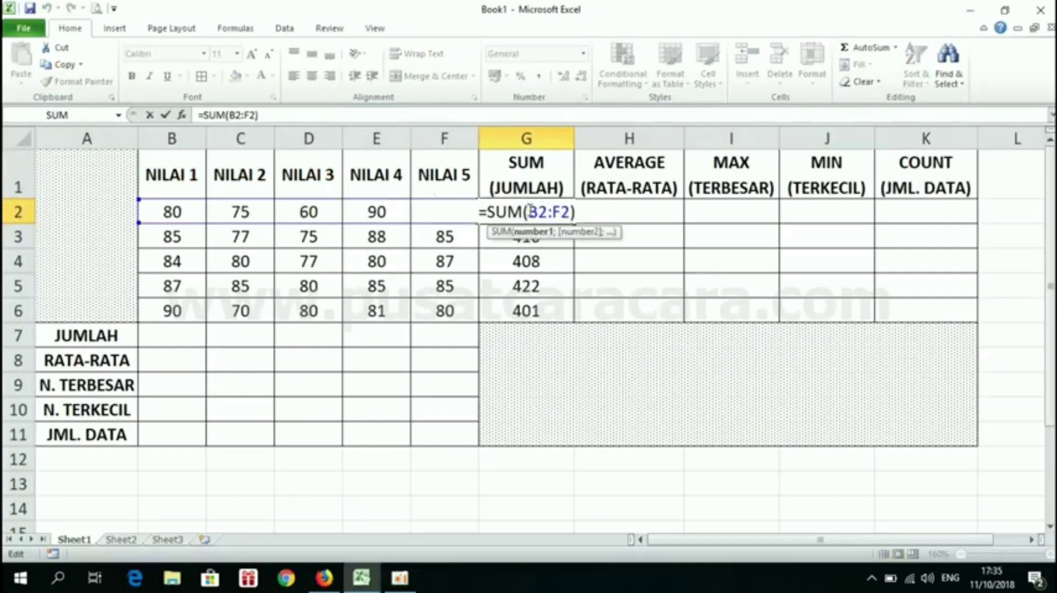
{"action": "left_click_drag", "start_coordinate": [530, 211], "coordinate": [571, 212]}
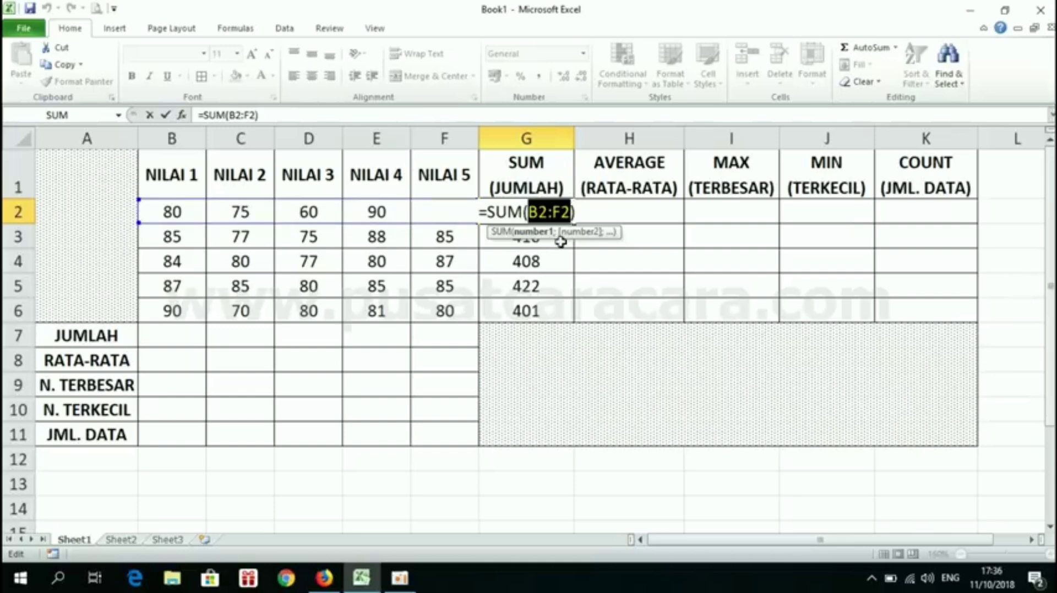
{"action": "left_click", "coordinate": [174, 210]}
{"action": "type", "text": ";"}
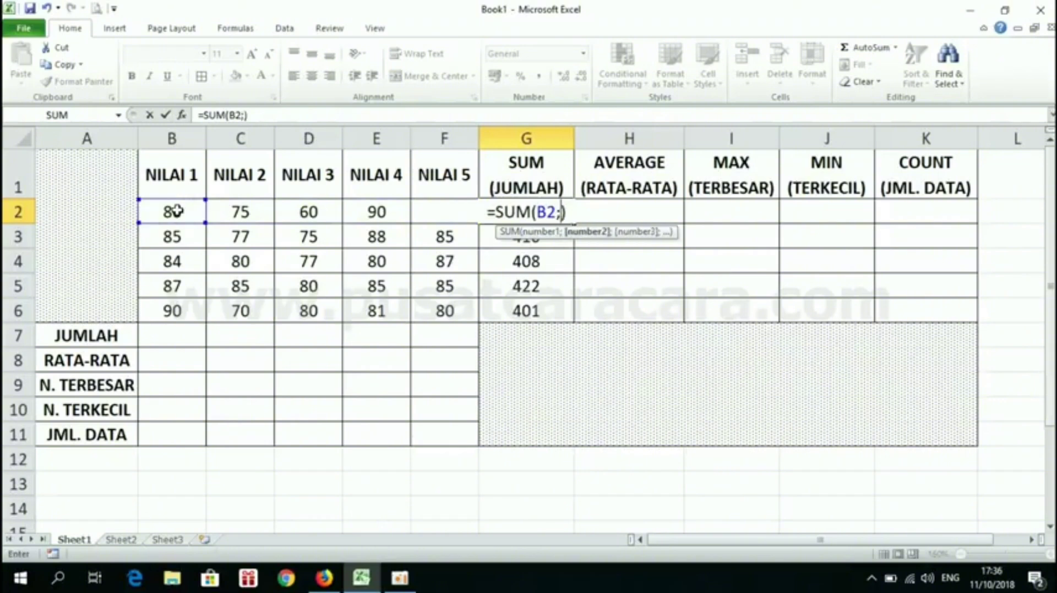
{"action": "left_click", "coordinate": [308, 210]}
{"action": "type", "text": ";"}
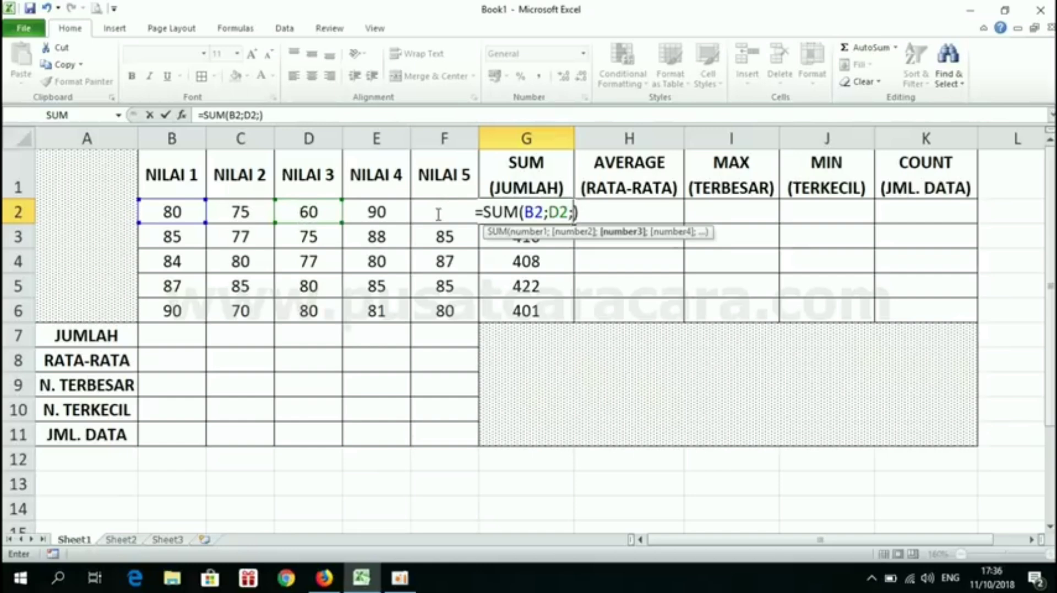
{"action": "type", "text": "F"}
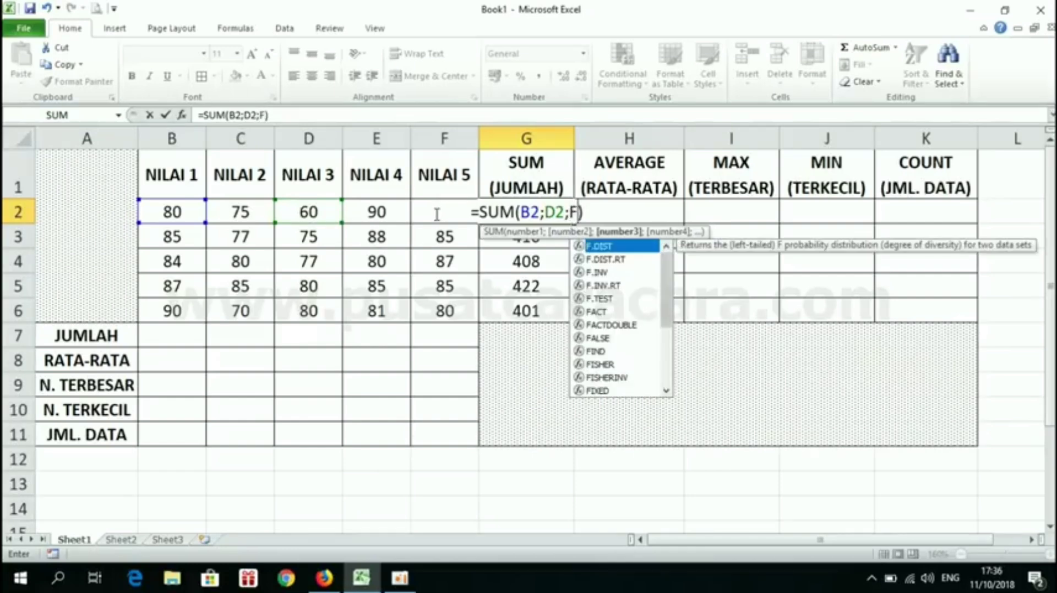
{"action": "type", "text": "2"}
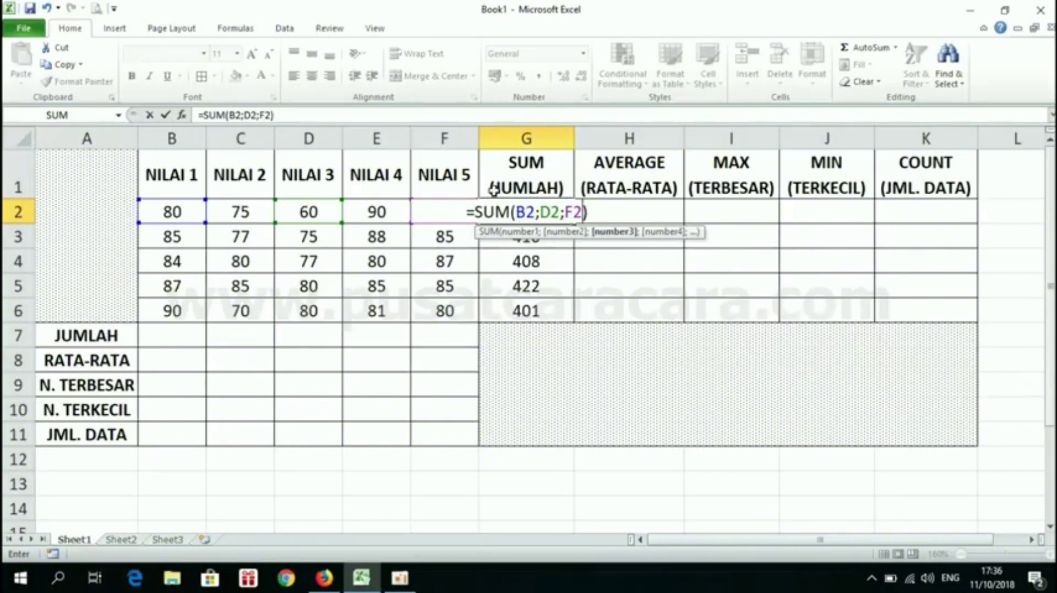
{"action": "key", "text": "Return"}
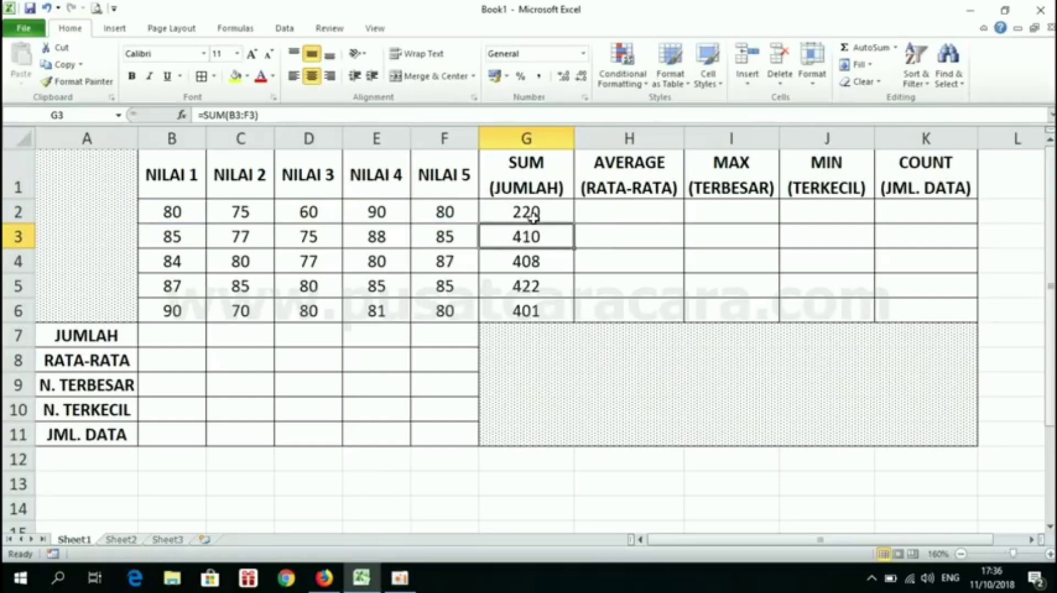
Fill the SUM formula from G3 up into G2, and select H2 under the AVERAGE heading
{"action": "left_click_drag", "start_coordinate": [575, 249], "coordinate": [571, 208]}
{"action": "left_click", "coordinate": [609, 211]}
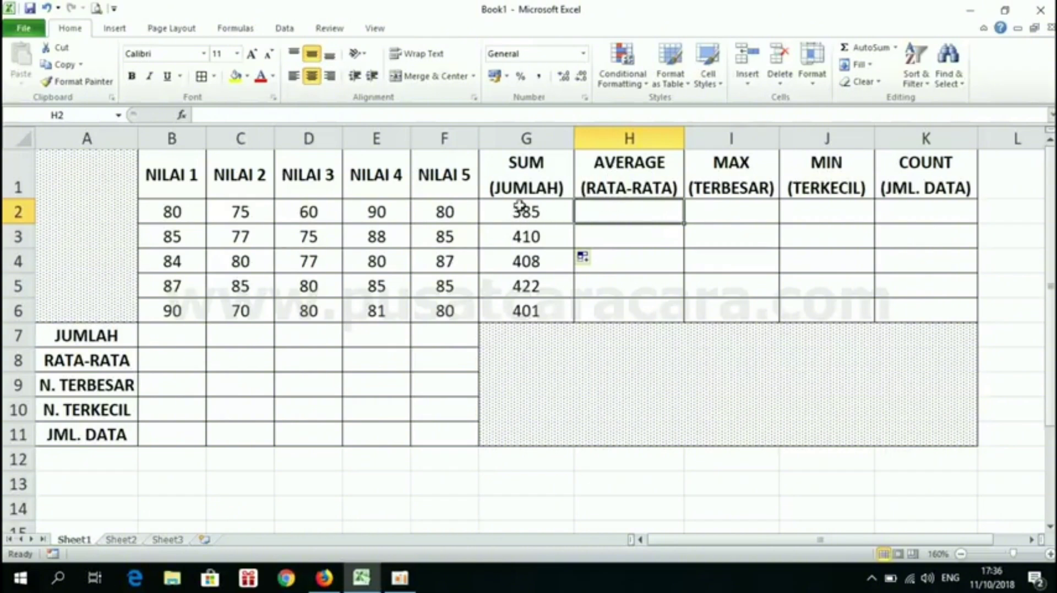
{"action": "left_click", "coordinate": [529, 168]}
{"action": "left_click", "coordinate": [629, 212]}
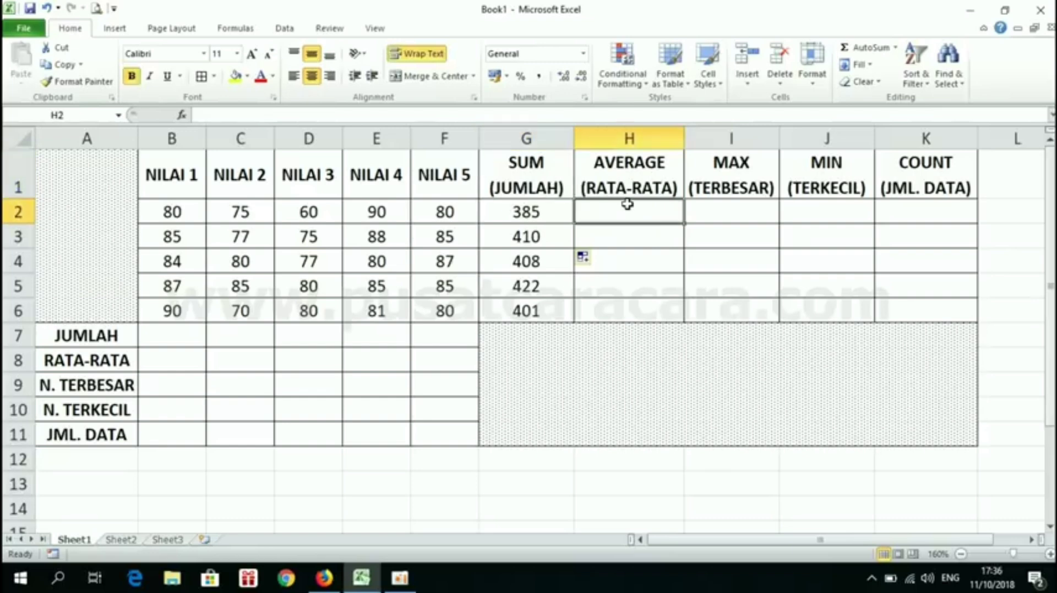
Start an AVERAGE formula in H2 under the AVERAGE heading, up to its opening parenthesis
{"action": "right_click", "coordinate": [629, 209]}
{"action": "left_click", "coordinate": [603, 215]}
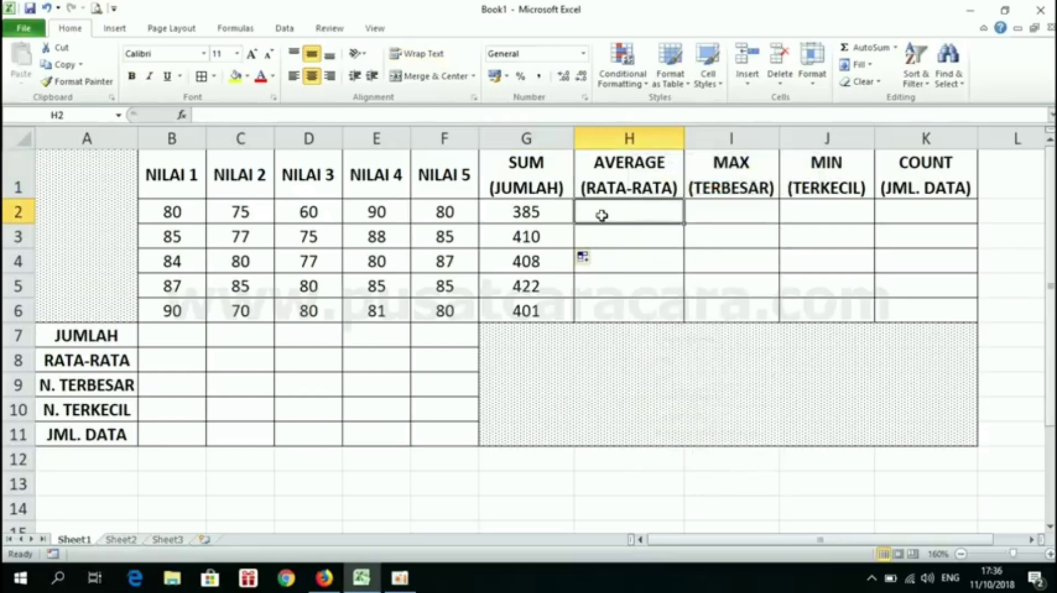
{"action": "type", "text": "=AV"}
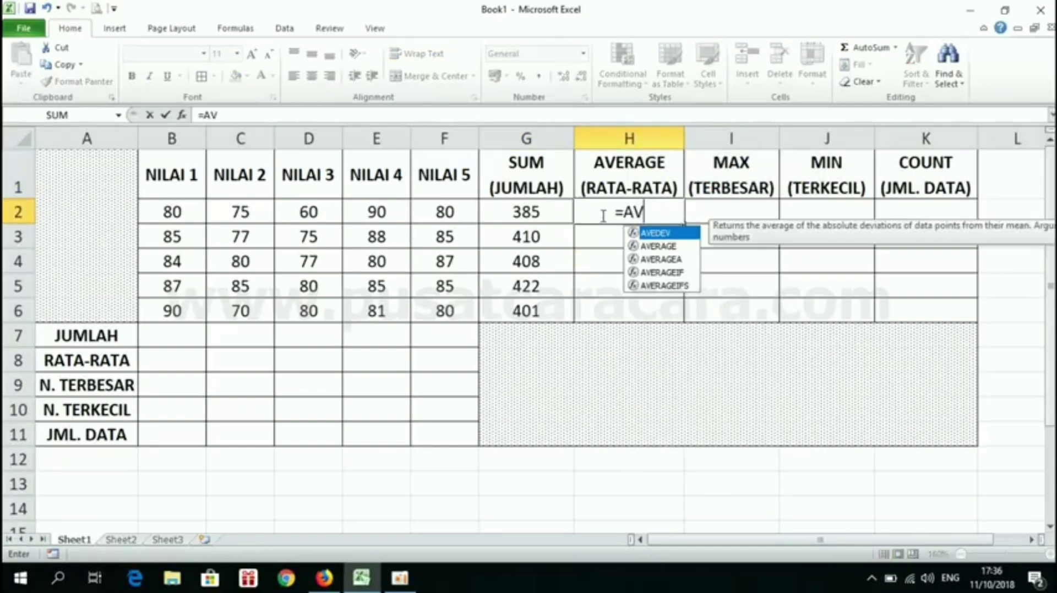
{"action": "type", "text": "ERAGE"}
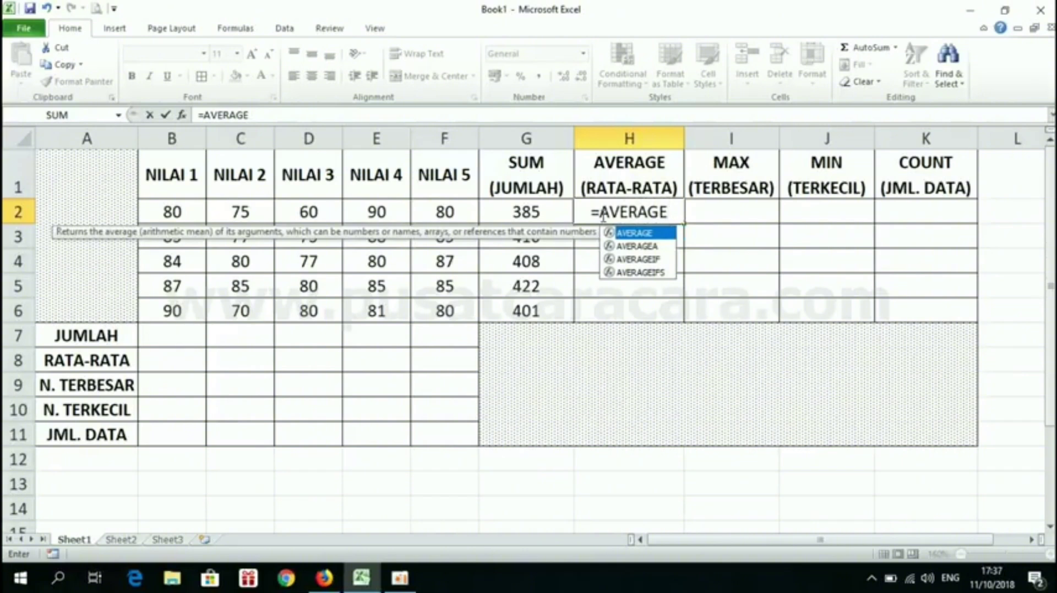
{"action": "type", "text": "("}
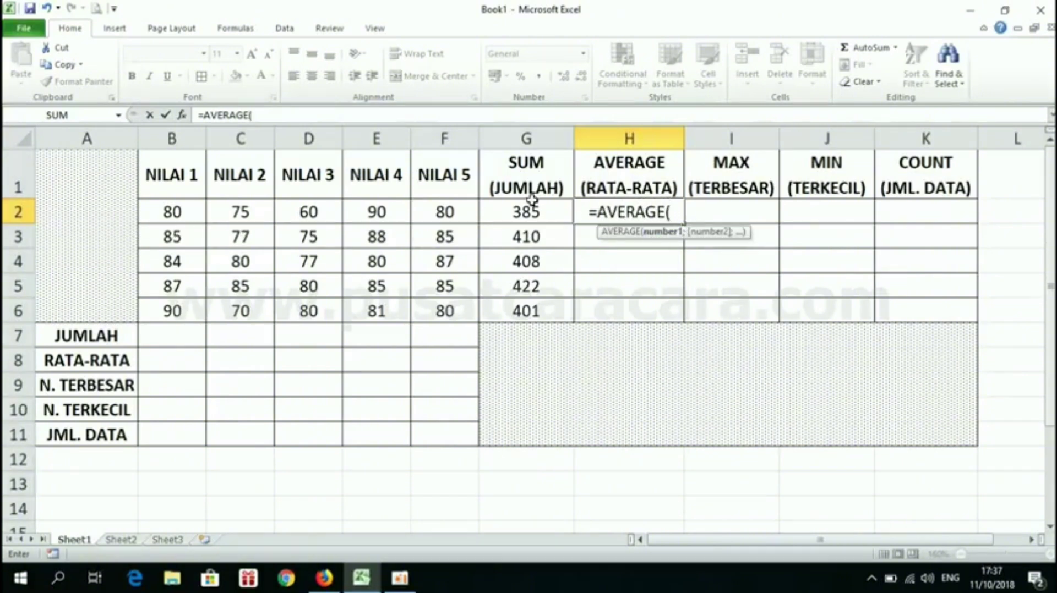
{"action": "left_click", "coordinate": [165, 209]}
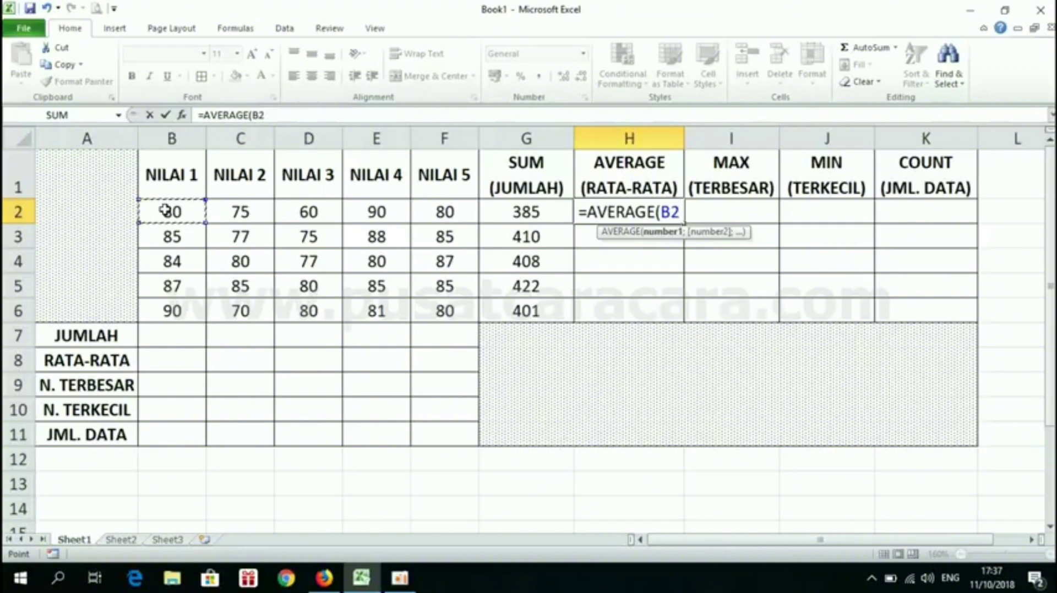
{"action": "type", "text": ";"}
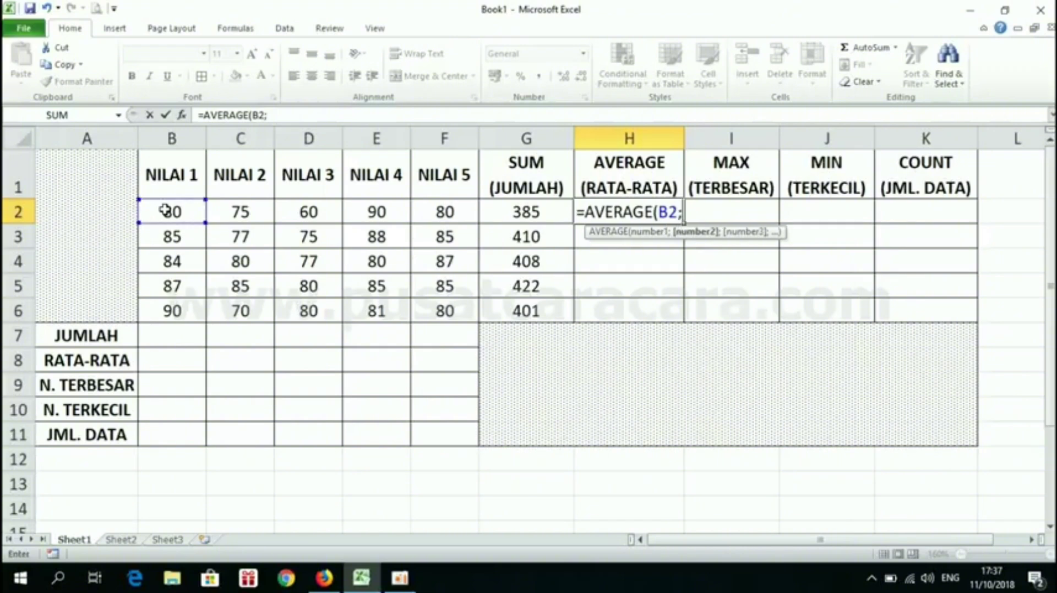
{"action": "left_click", "coordinate": [244, 209]}
{"action": "type", "text": ";"}
{"action": "left_click", "coordinate": [307, 211]}
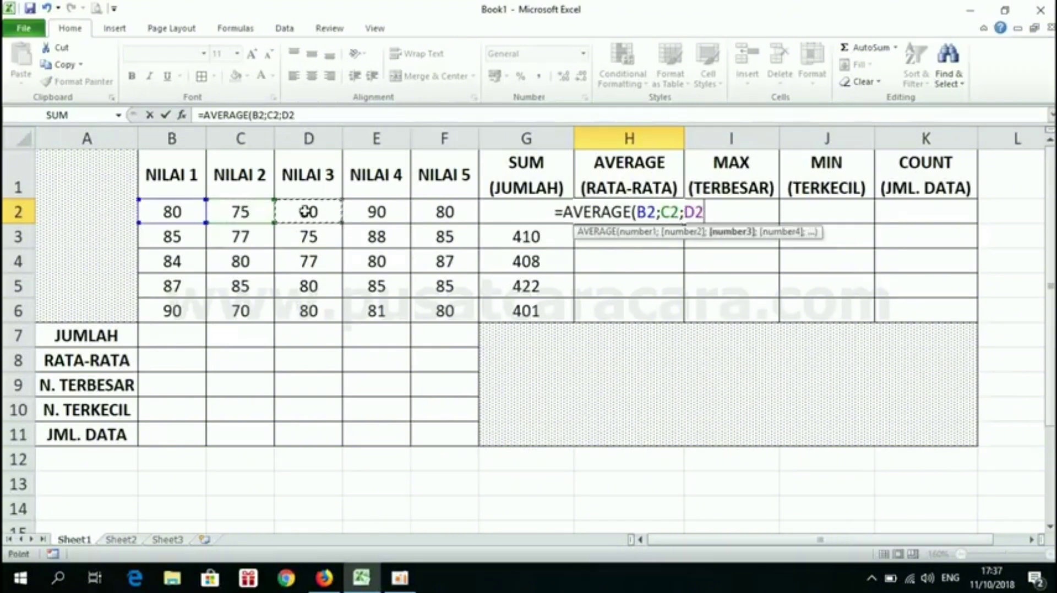
{"action": "key", "text": "BackSpace"}
{"action": "key", "text": "BackSpace"}
{"action": "key", "text": "BackSpace"}
{"action": "key", "text": "BackSpace"}
{"action": "key", "text": "BackSpace"}
{"action": "key", "text": "BackSpace"}
{"action": "key", "text": "BackSpace"}
{"action": "key", "text": "BackSpace"}
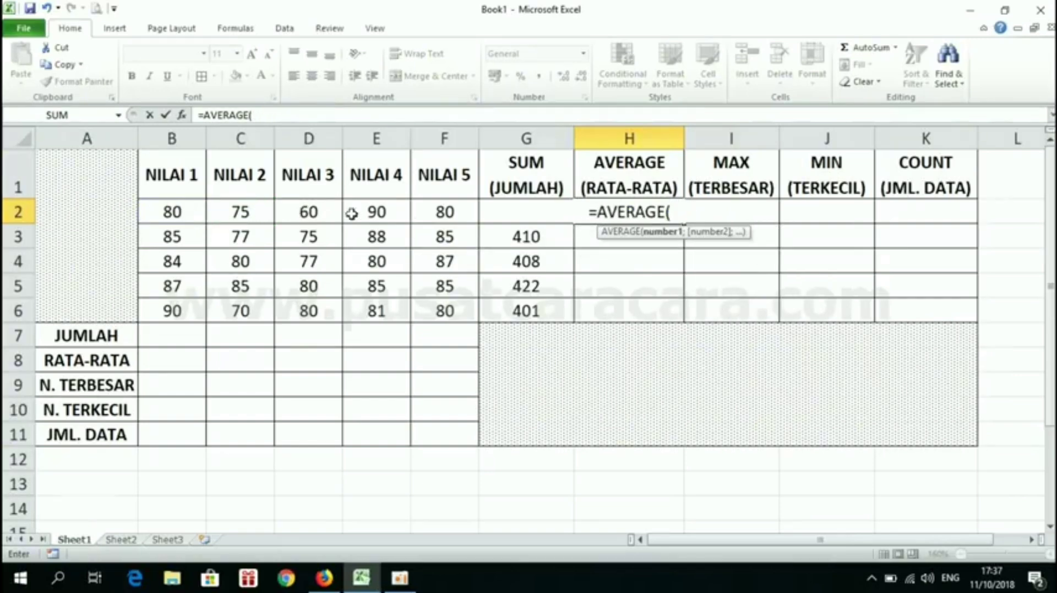
Complete the AVERAGE formula in H2 with the row 2 scores as one range, giving =AVERAGE(B2:F2)
{"action": "left_click_drag", "start_coordinate": [177, 213], "coordinate": [444, 212]}
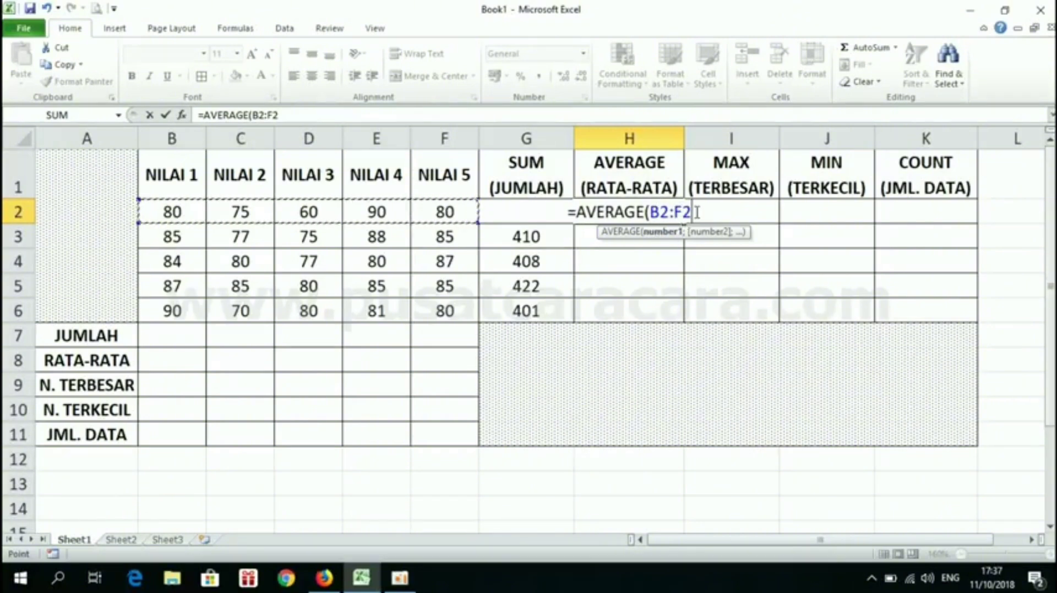
{"action": "type", "text": ")"}
{"action": "key", "text": "Return"}
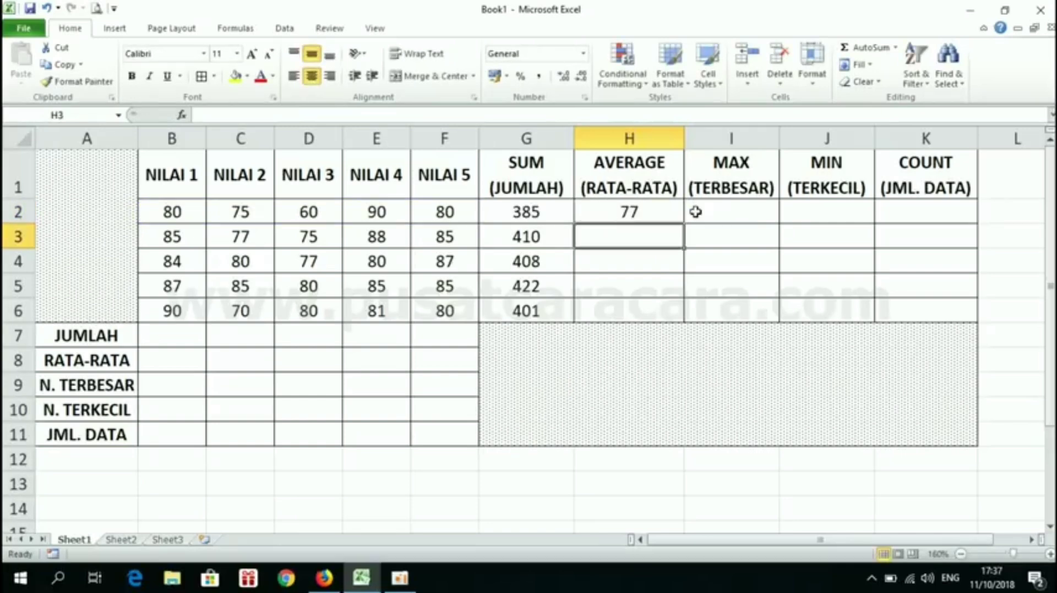
Enter =MAX(B2:F2) in I2 to find the largest of the row 2 scores
{"action": "left_click", "coordinate": [723, 213]}
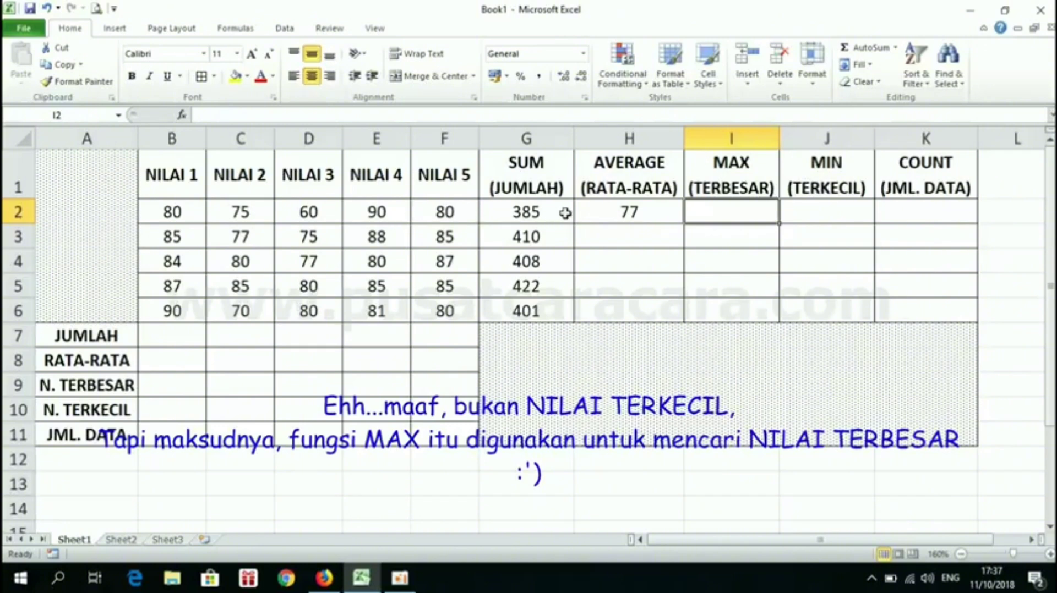
{"action": "type", "text": "=MA"}
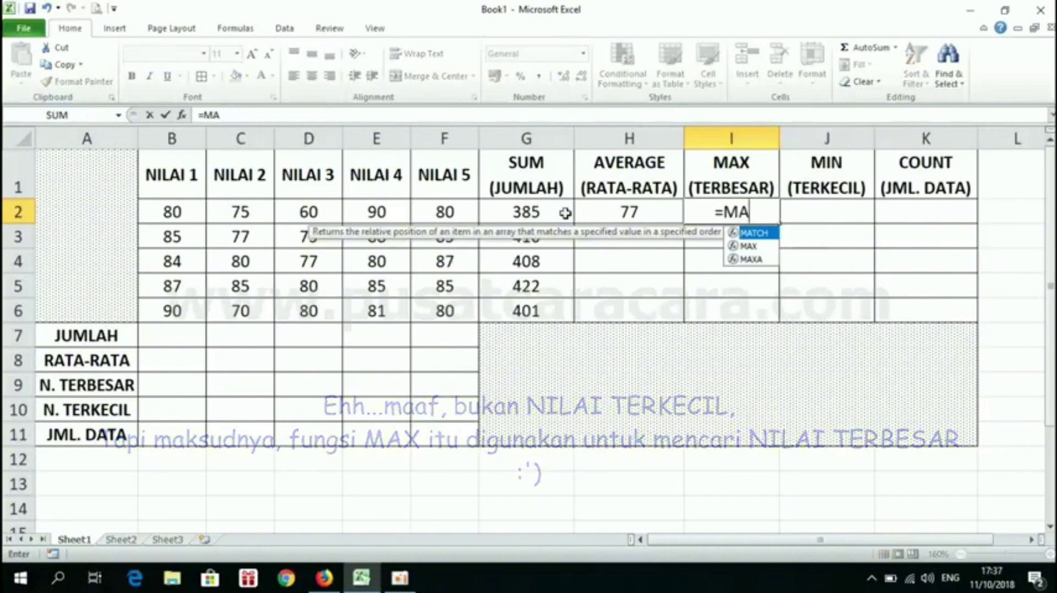
{"action": "type", "text": "X("}
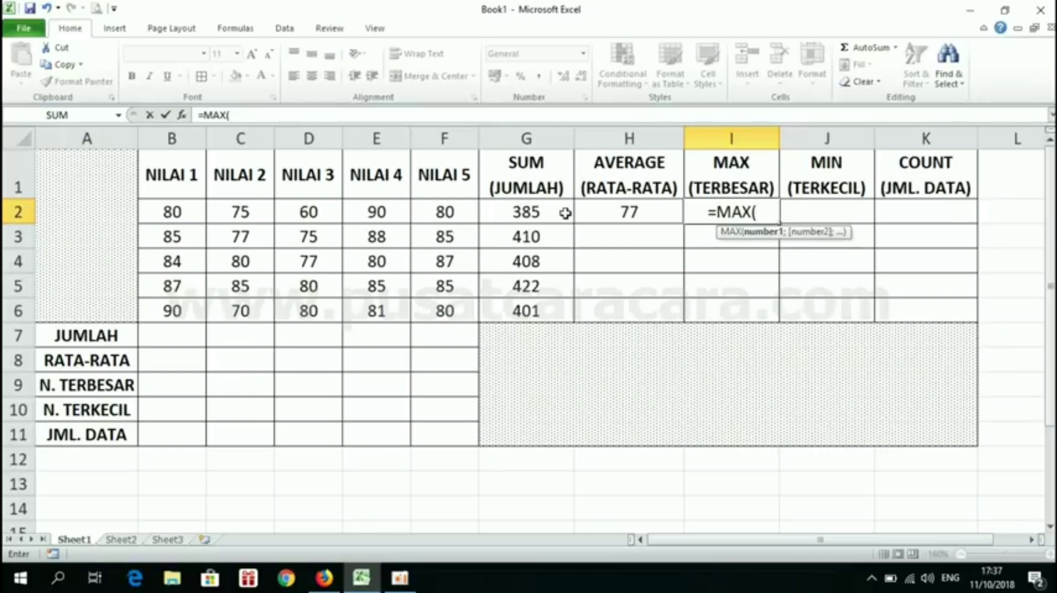
{"action": "left_click", "coordinate": [177, 210]}
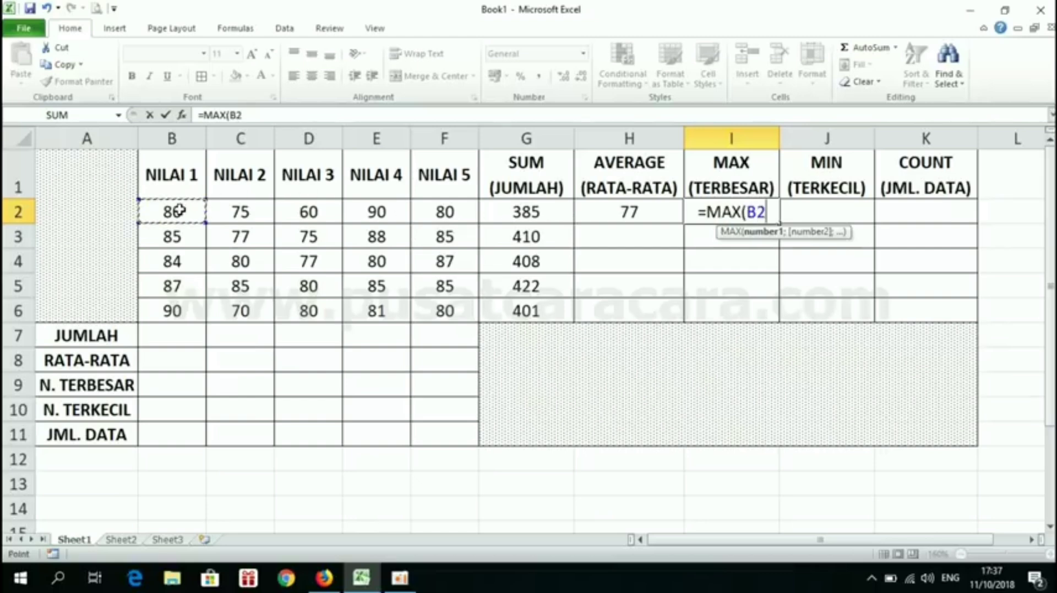
{"action": "left_click_drag", "start_coordinate": [177, 210], "coordinate": [444, 213]}
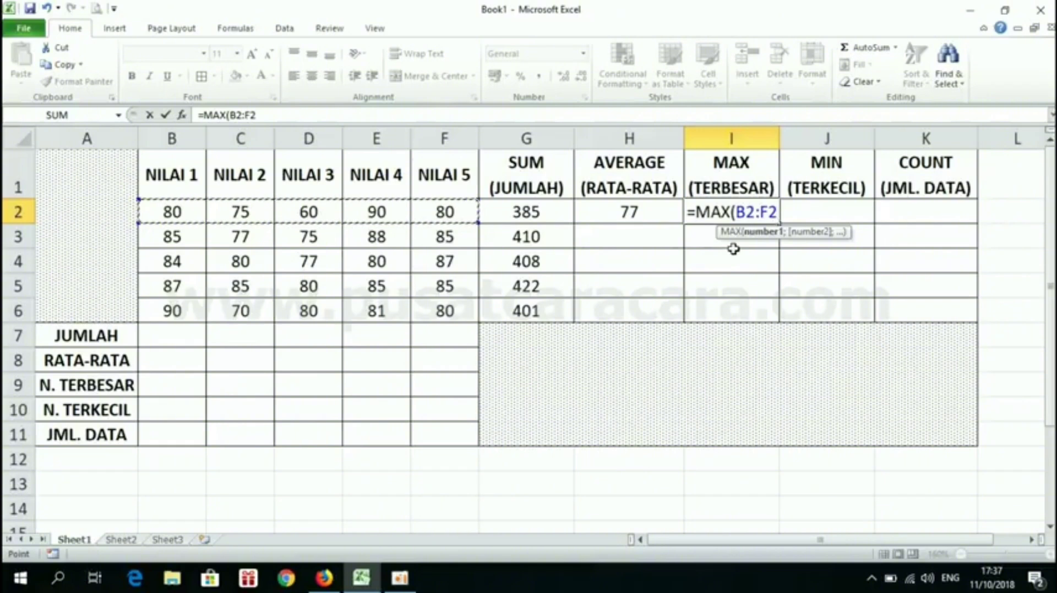
{"action": "type", "text": ")"}
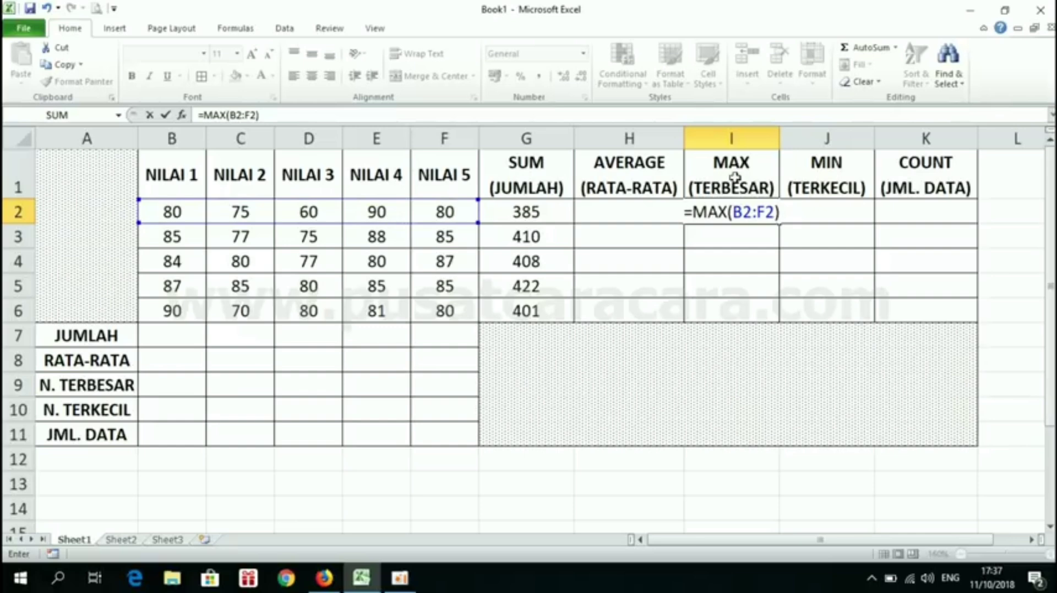
{"action": "key", "text": "Return"}
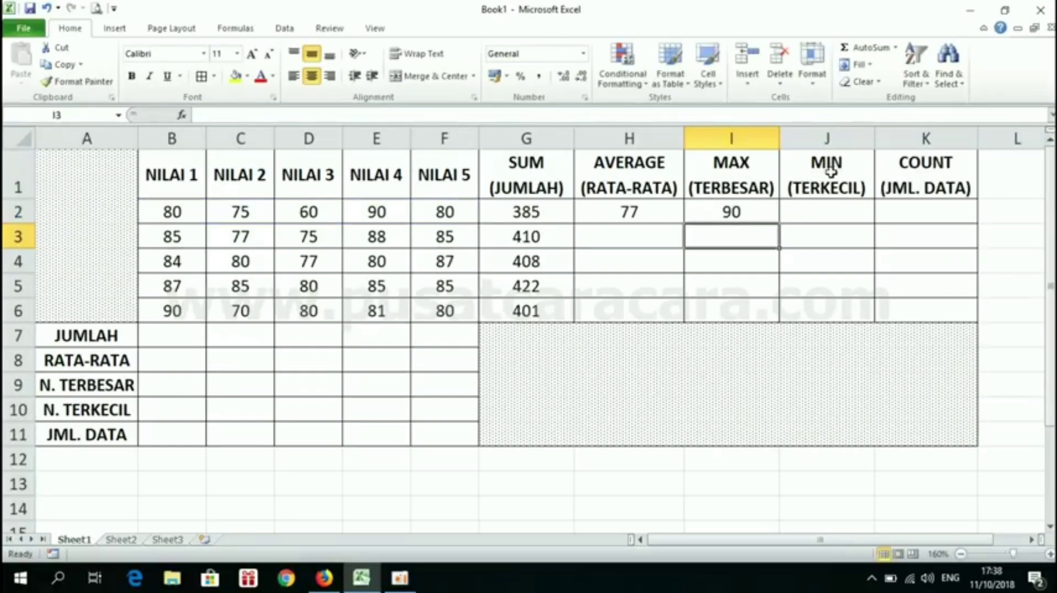
Enter =MIN(B2:F2) in J2 to find the smallest row 2 score, and compare it with the scores in B2:F2
{"action": "left_click", "coordinate": [813, 172]}
{"action": "left_click", "coordinate": [820, 215]}
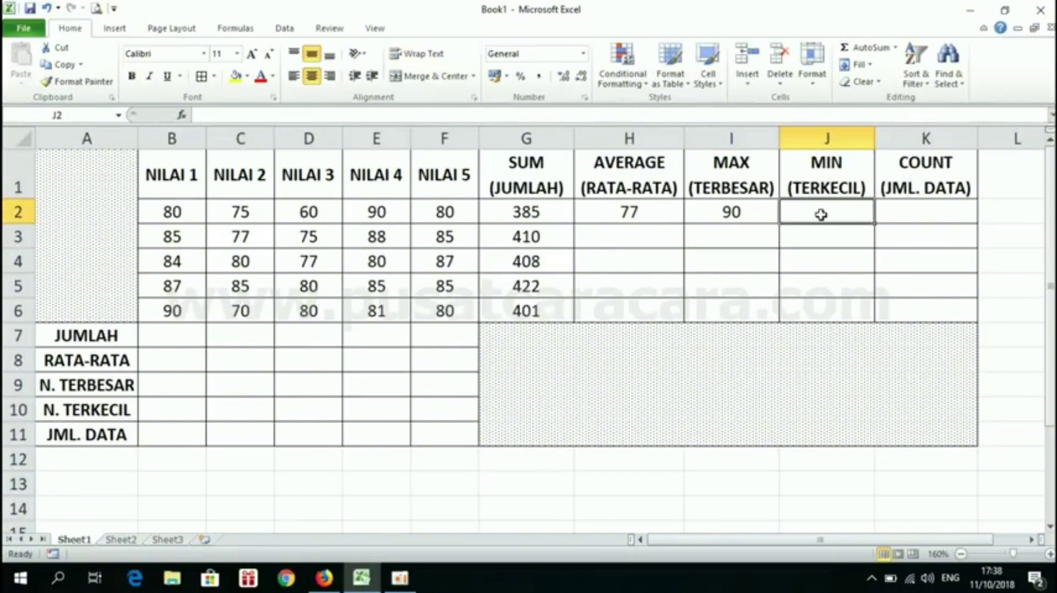
{"action": "type", "text": "=MIN"}
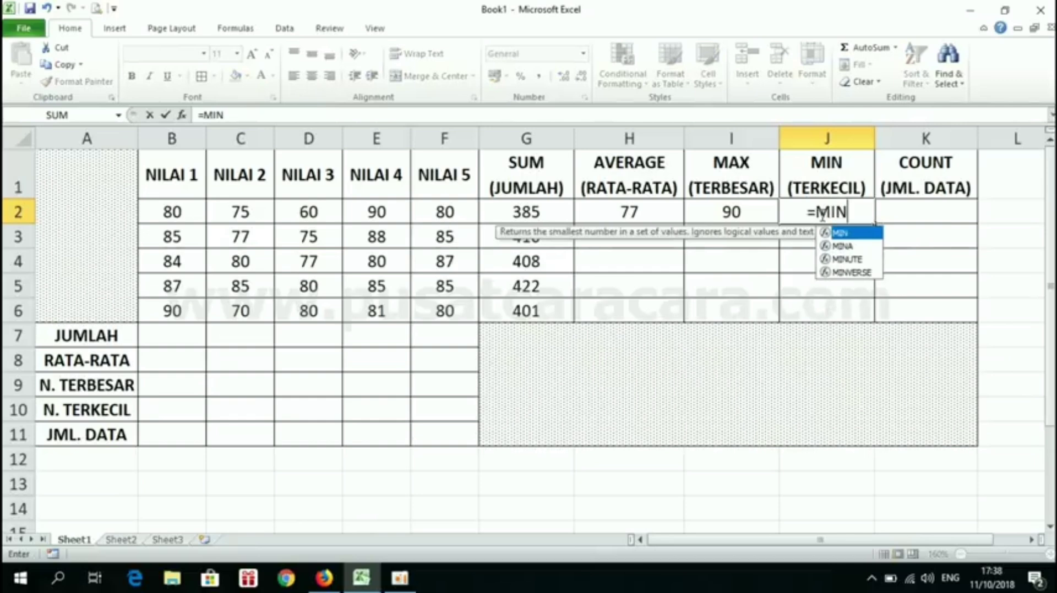
{"action": "type", "text": "("}
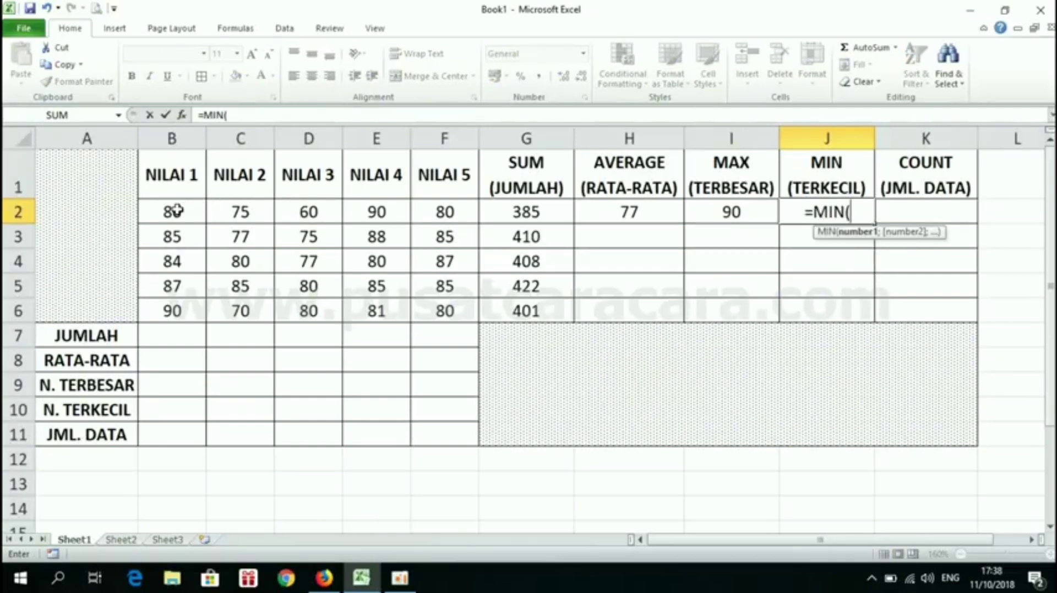
{"action": "left_click_drag", "start_coordinate": [173, 212], "coordinate": [440, 212]}
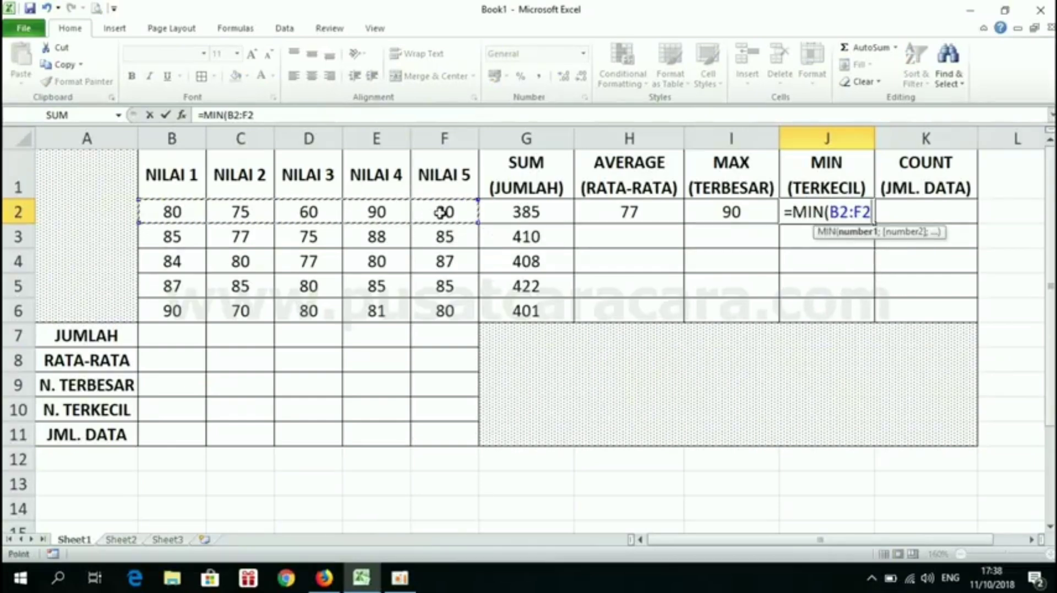
{"action": "type", "text": ")"}
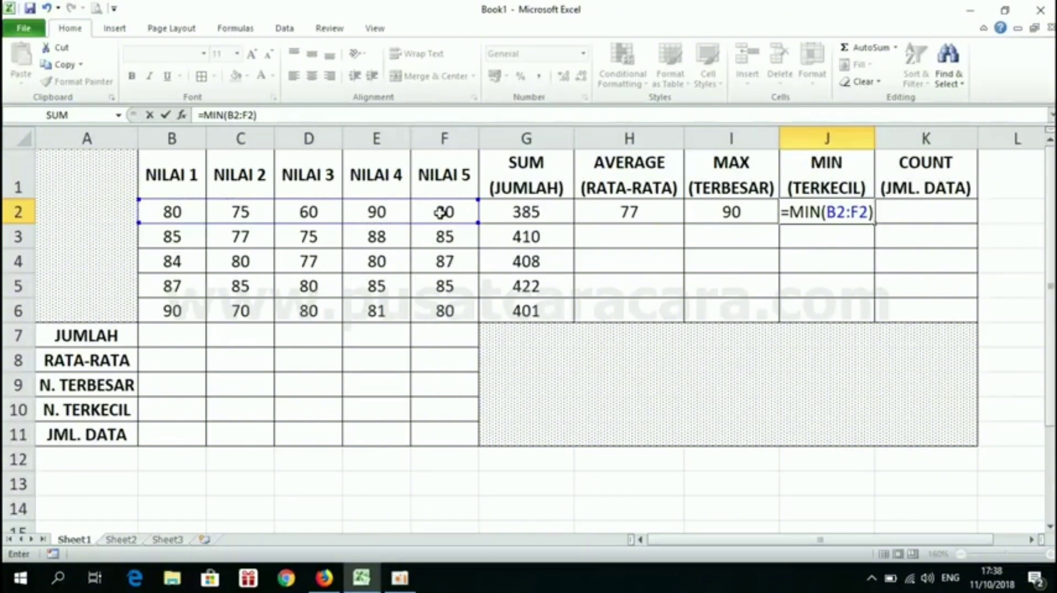
{"action": "key", "text": "Return"}
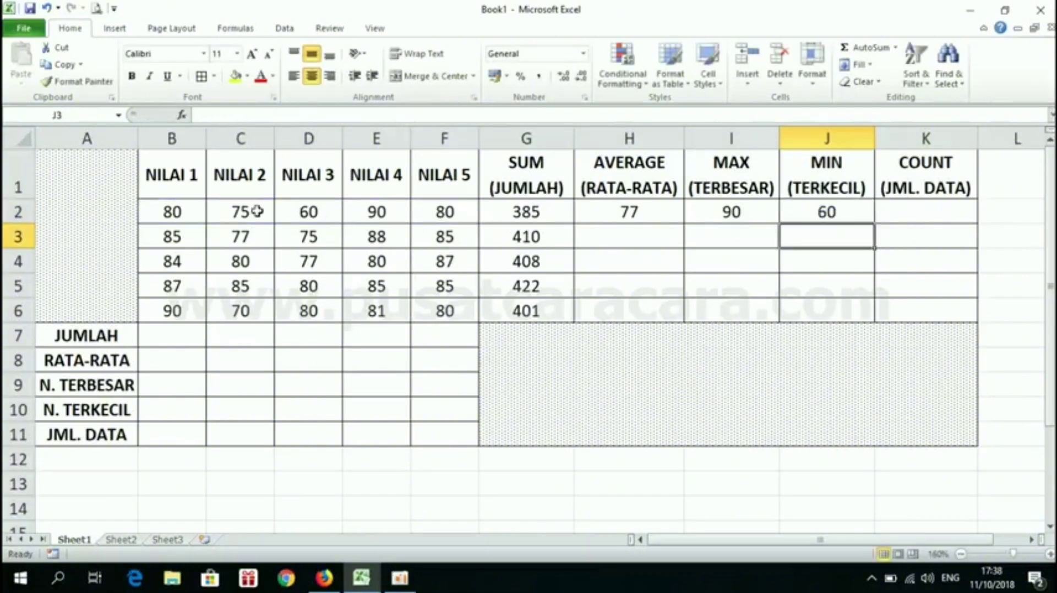
{"action": "left_click_drag", "start_coordinate": [170, 215], "coordinate": [451, 216]}
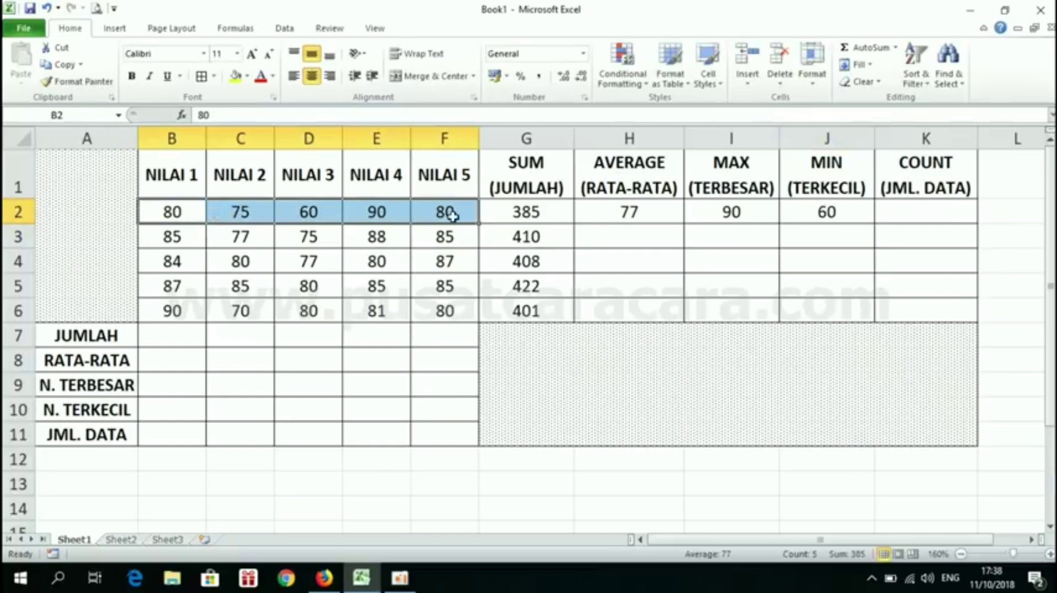
{"action": "left_click", "coordinate": [323, 204]}
{"action": "left_click", "coordinate": [858, 213]}
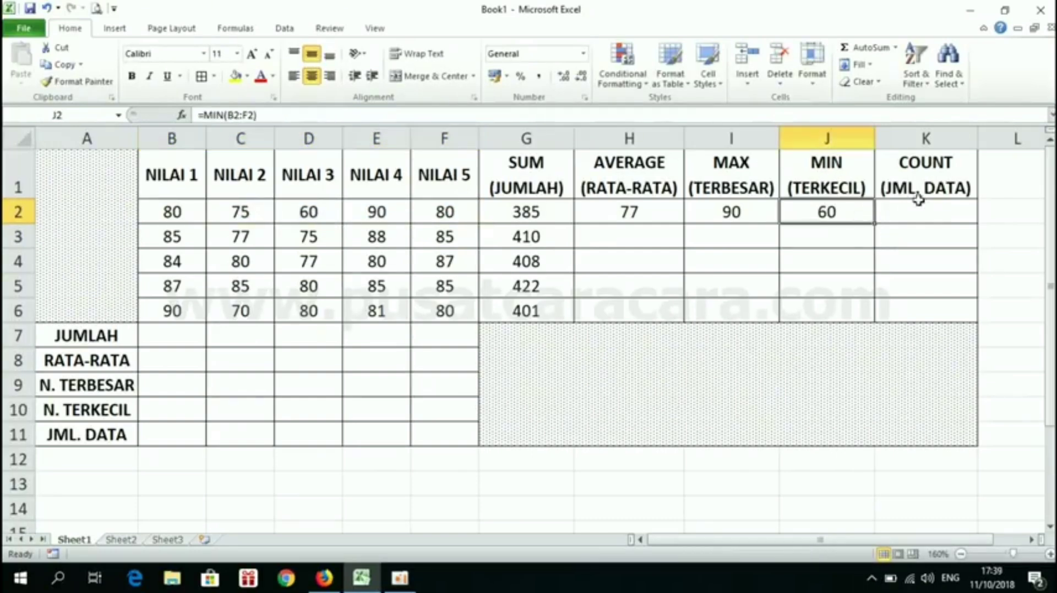
Examine the COUNT heading in K1 and the row 2 score cells from NILAI 1 to NILAI 5 that it refers to
{"action": "left_click", "coordinate": [921, 171]}
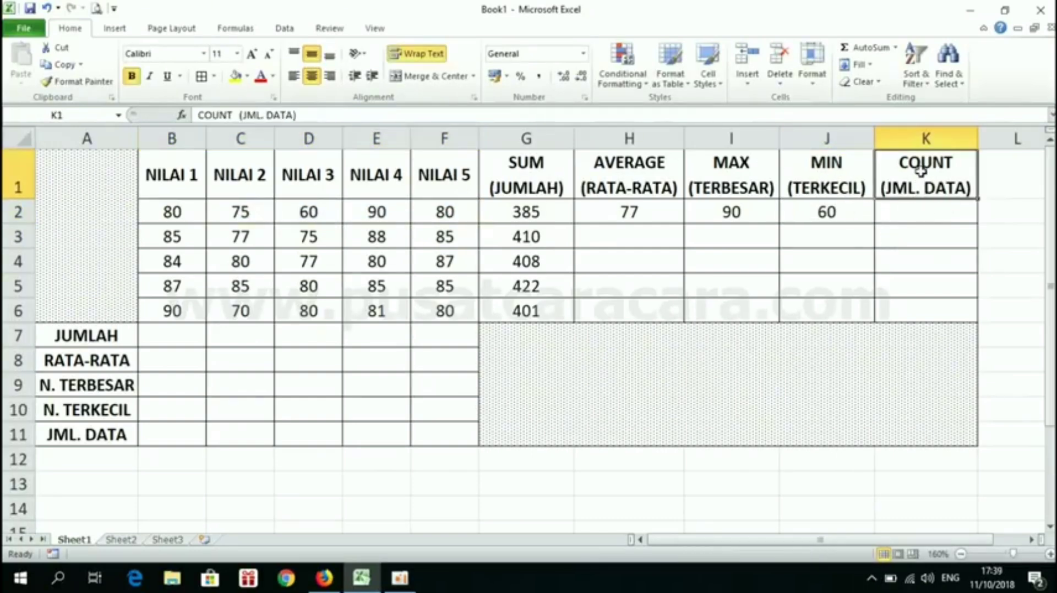
{"action": "left_click", "coordinate": [908, 211]}
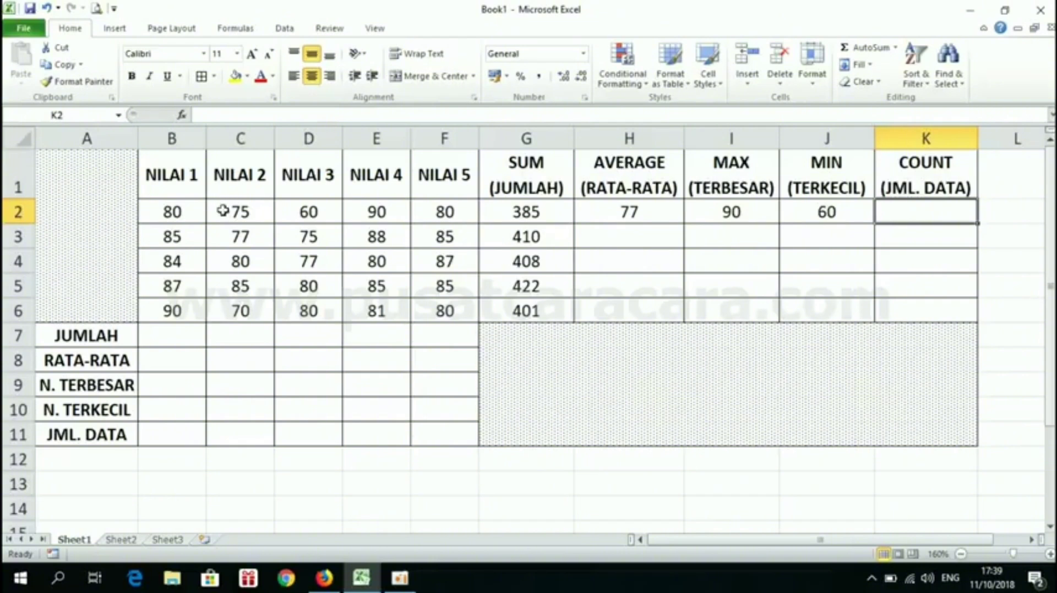
{"action": "left_click", "coordinate": [170, 213]}
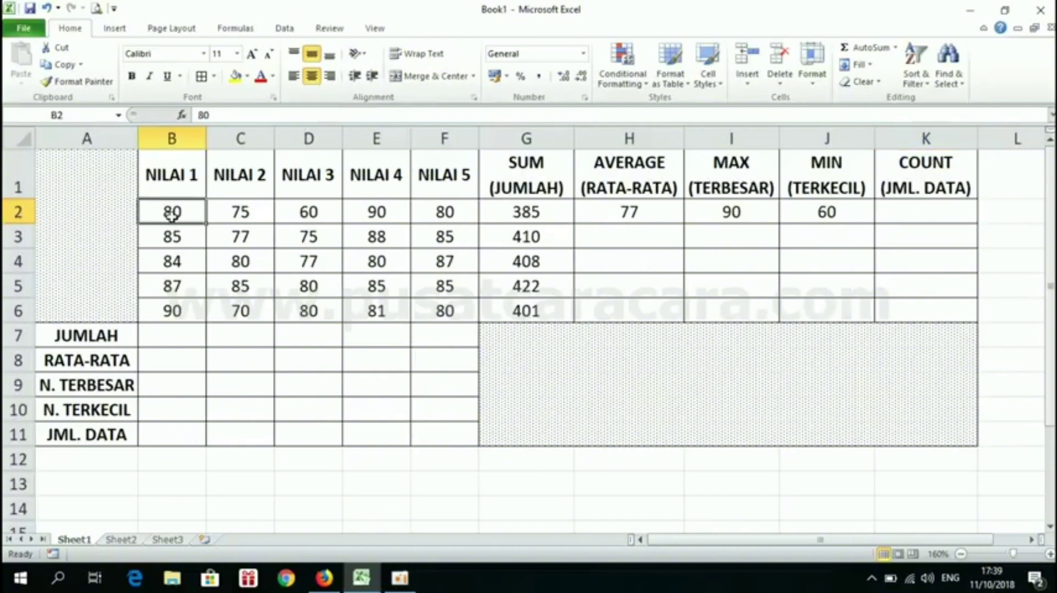
{"action": "left_click", "coordinate": [238, 212]}
{"action": "left_click_drag", "start_coordinate": [307, 212], "coordinate": [506, 213]}
{"action": "left_click", "coordinate": [506, 213]}
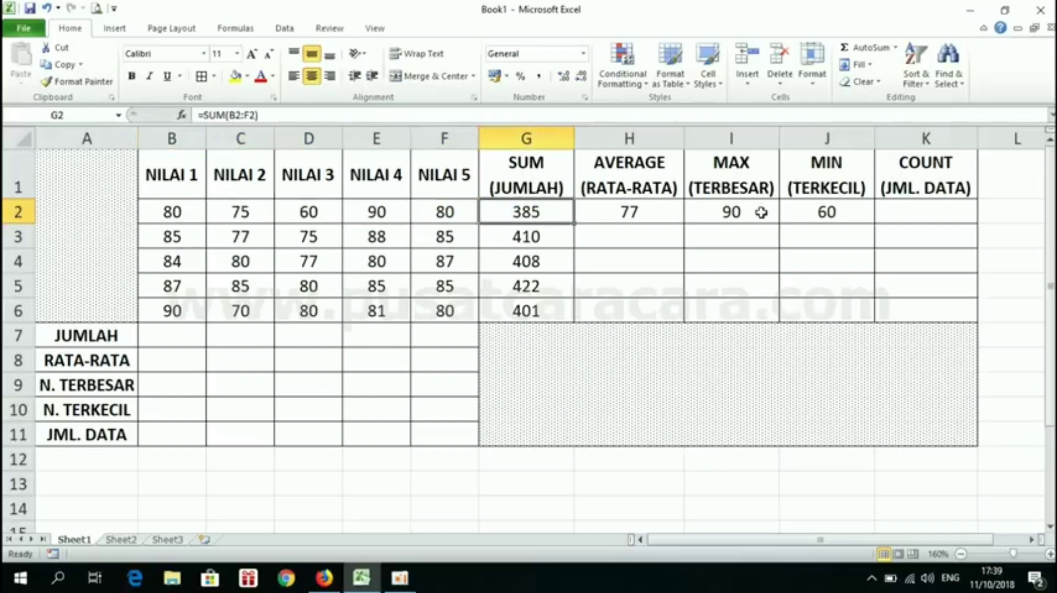
{"action": "left_click", "coordinate": [179, 213]}
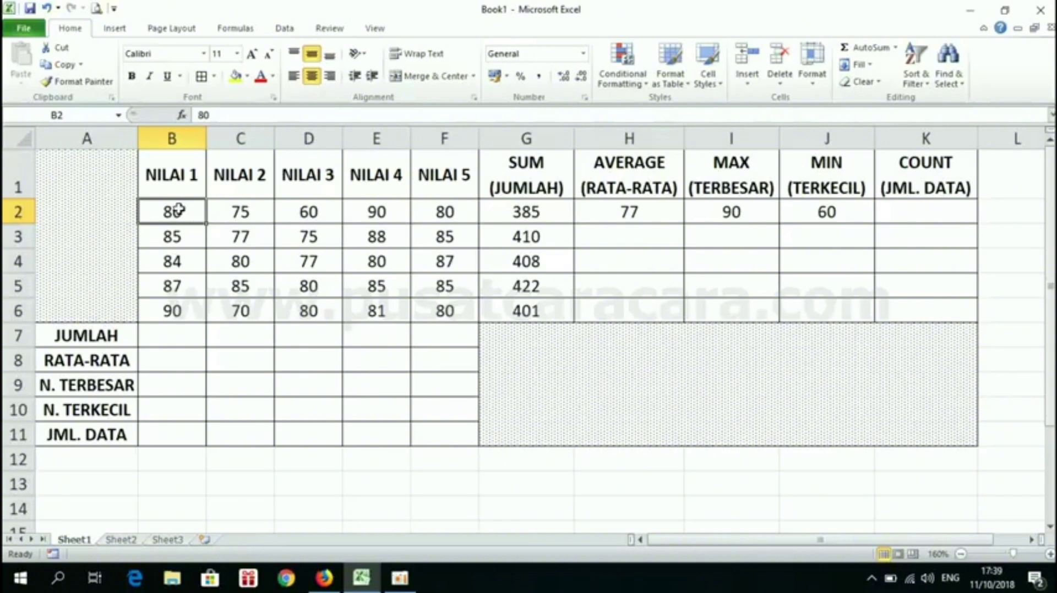
{"action": "left_click", "coordinate": [251, 213]}
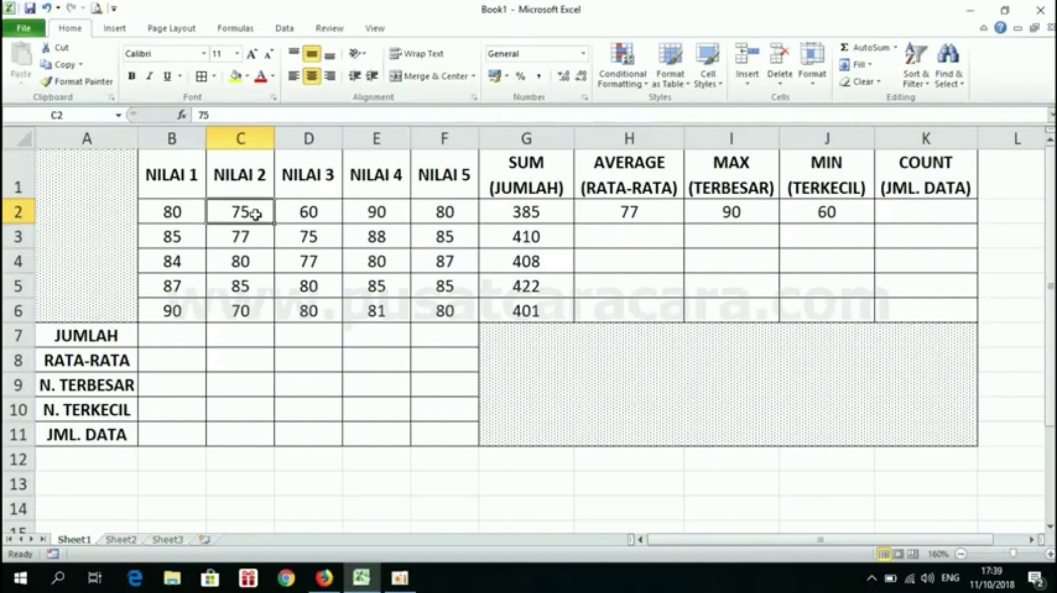
{"action": "left_click", "coordinate": [318, 219]}
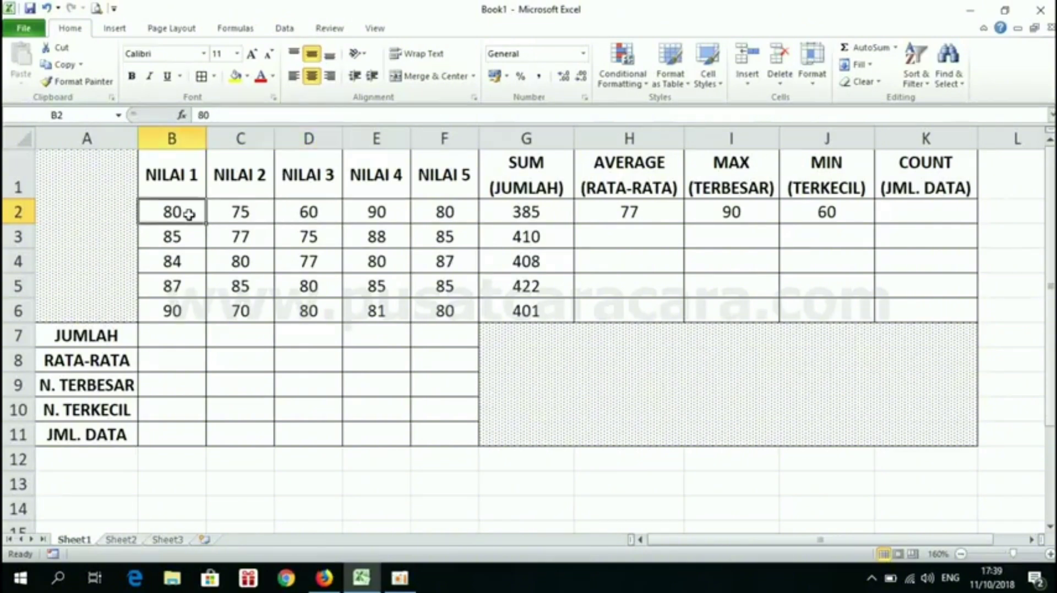
{"action": "left_click_drag", "start_coordinate": [188, 215], "coordinate": [439, 212]}
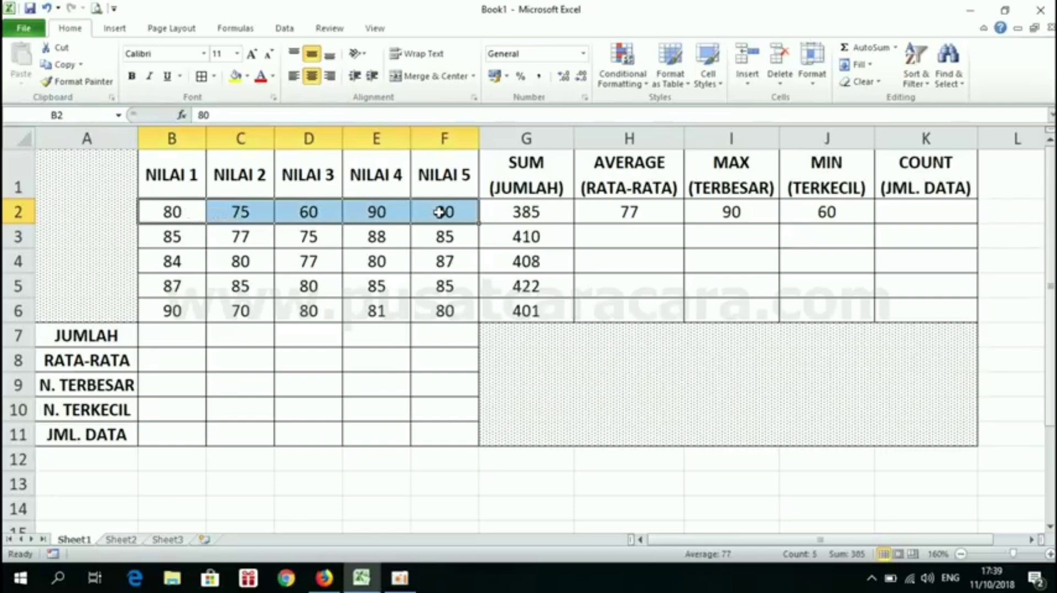
Enter =COUNT(B2:F2) in K2 to count the row 2 scores
{"action": "left_click", "coordinate": [898, 206]}
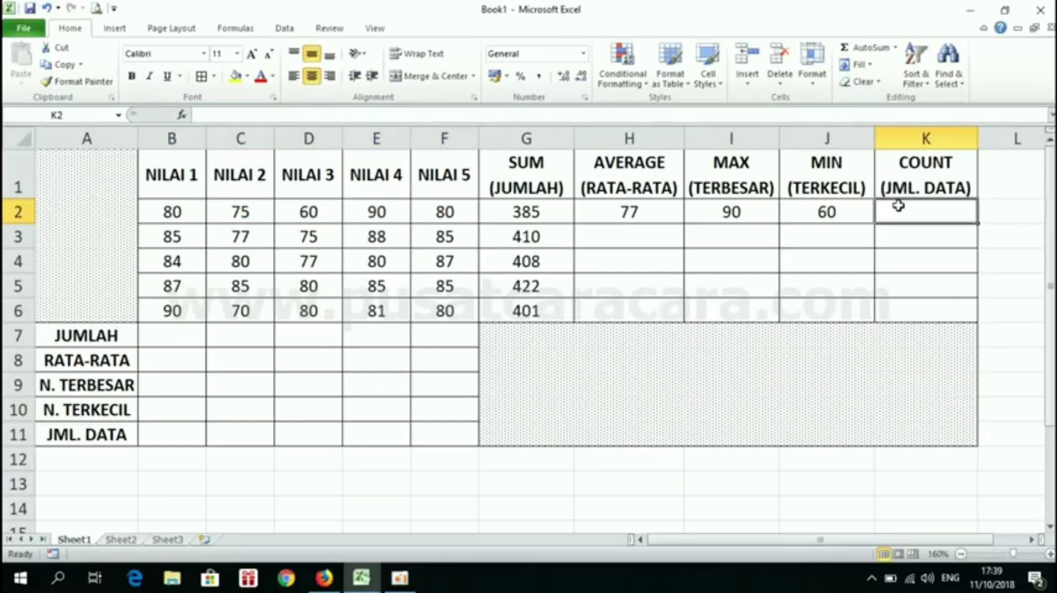
{"action": "type", "text": "=COUNT("}
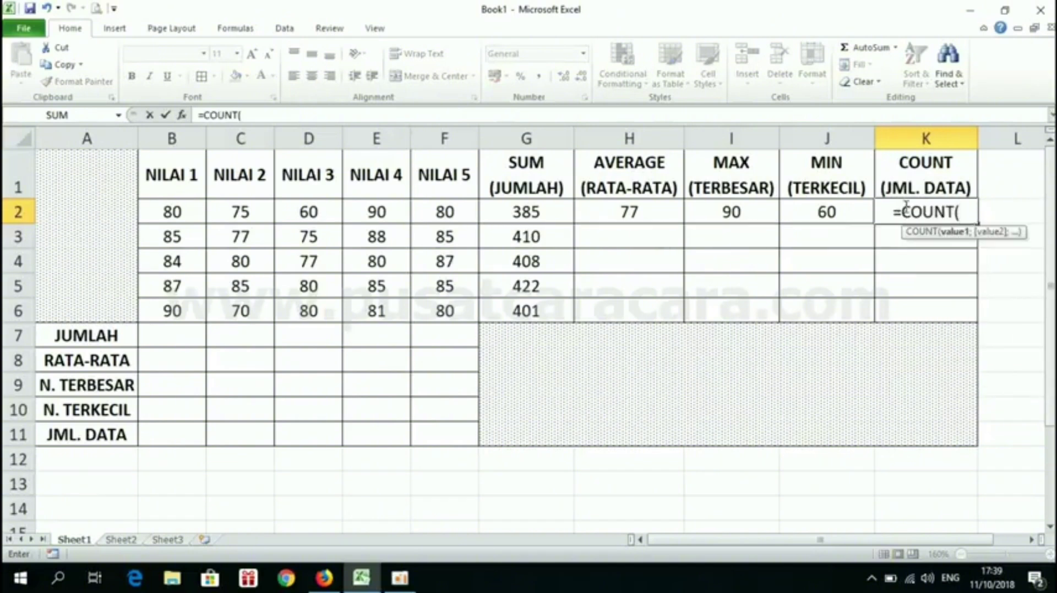
{"action": "left_click_drag", "start_coordinate": [186, 210], "coordinate": [448, 208]}
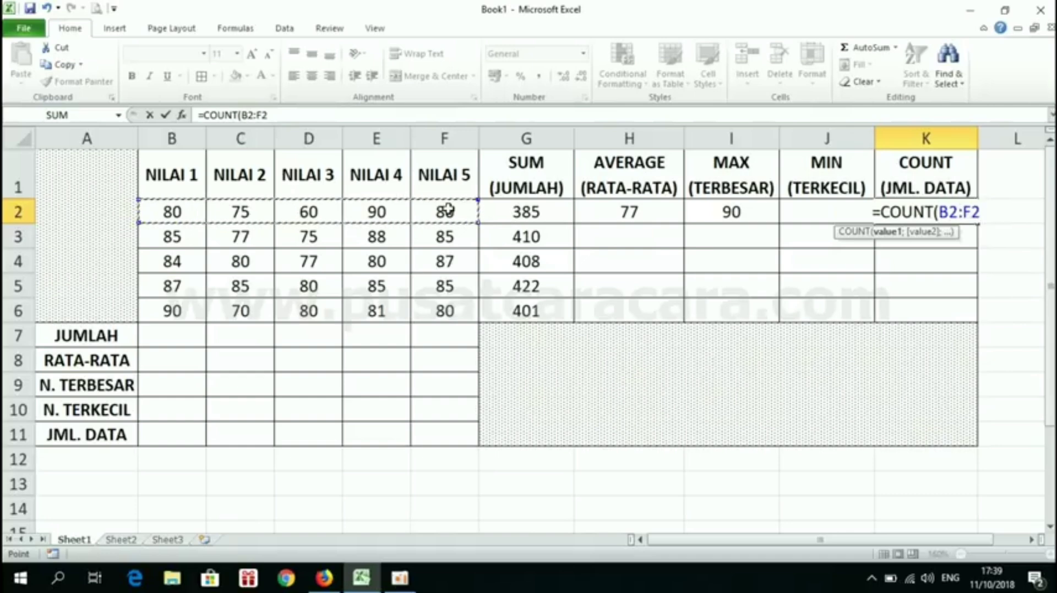
{"action": "type", "text": ")"}
{"action": "key", "text": "Return"}
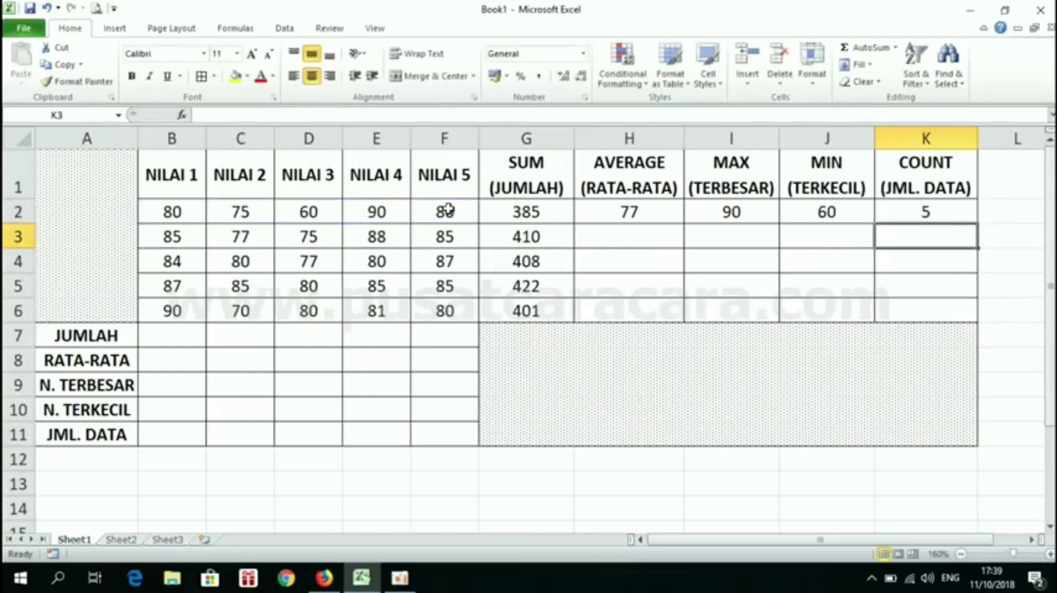
{"action": "left_click", "coordinate": [912, 203]}
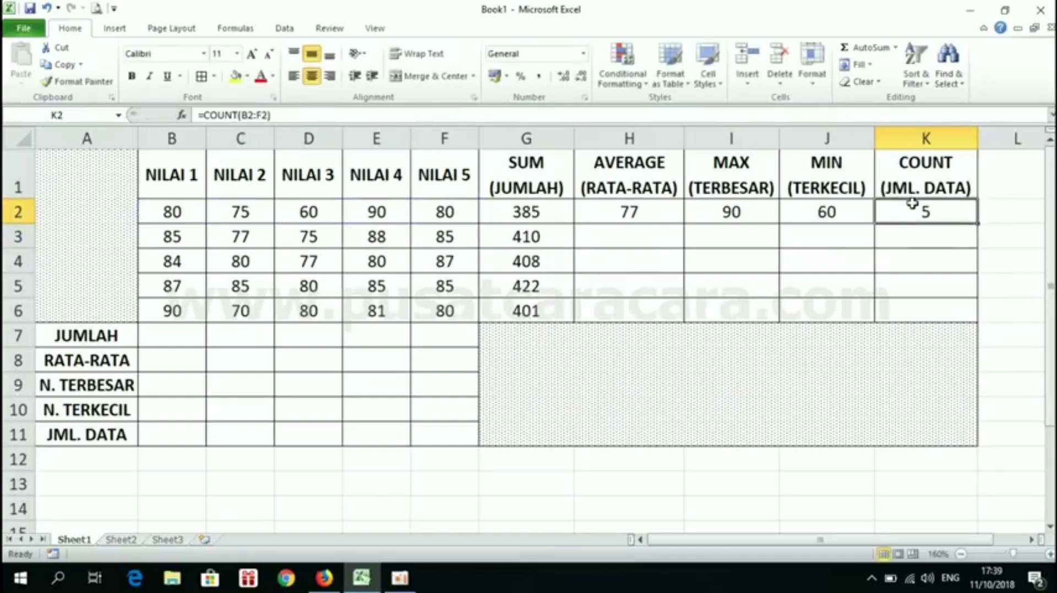
Fill the AVERAGE, MAX, MIN and COUNT formulas in H2:K2 down through row 6 in one go
{"action": "left_click", "coordinate": [637, 207]}
{"action": "left_click", "coordinate": [632, 238]}
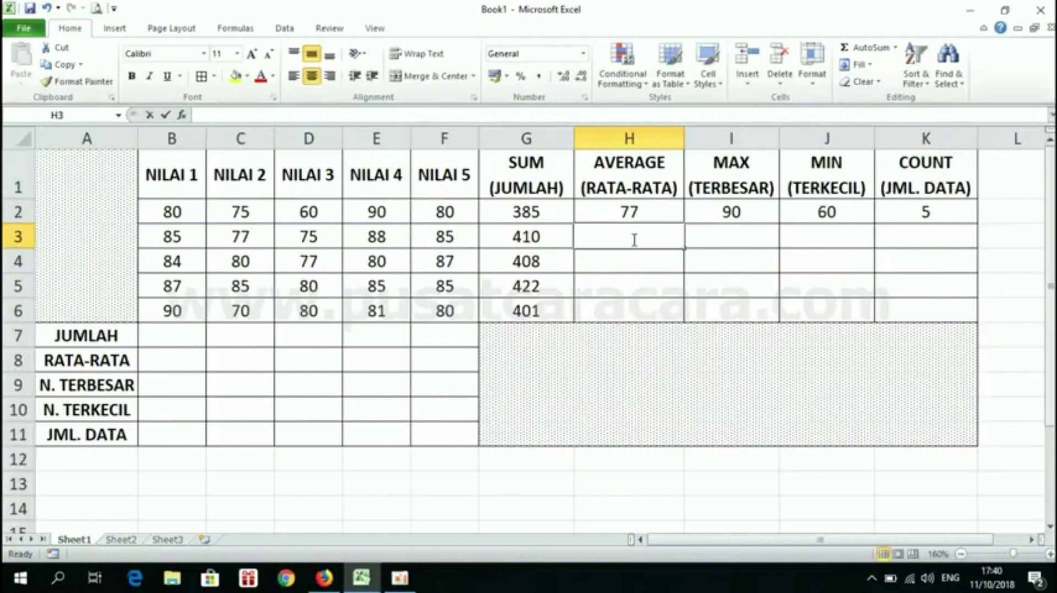
{"action": "double_click", "coordinate": [640, 240]}
{"action": "key", "text": "Escape"}
{"action": "left_click_drag", "start_coordinate": [640, 241], "coordinate": [967, 313]}
{"action": "left_click", "coordinate": [658, 244]}
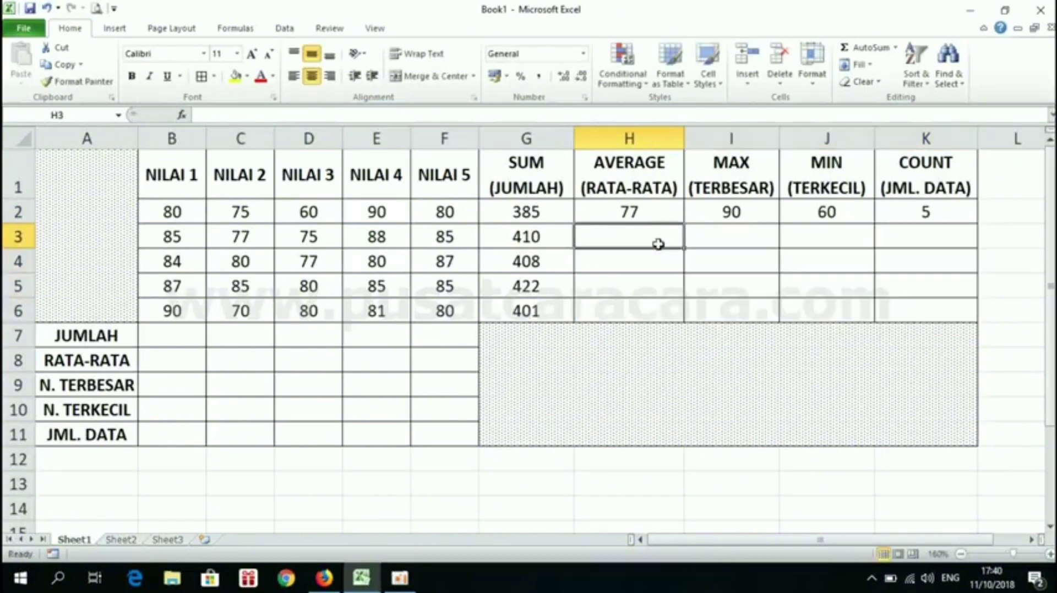
{"action": "left_click", "coordinate": [651, 210]}
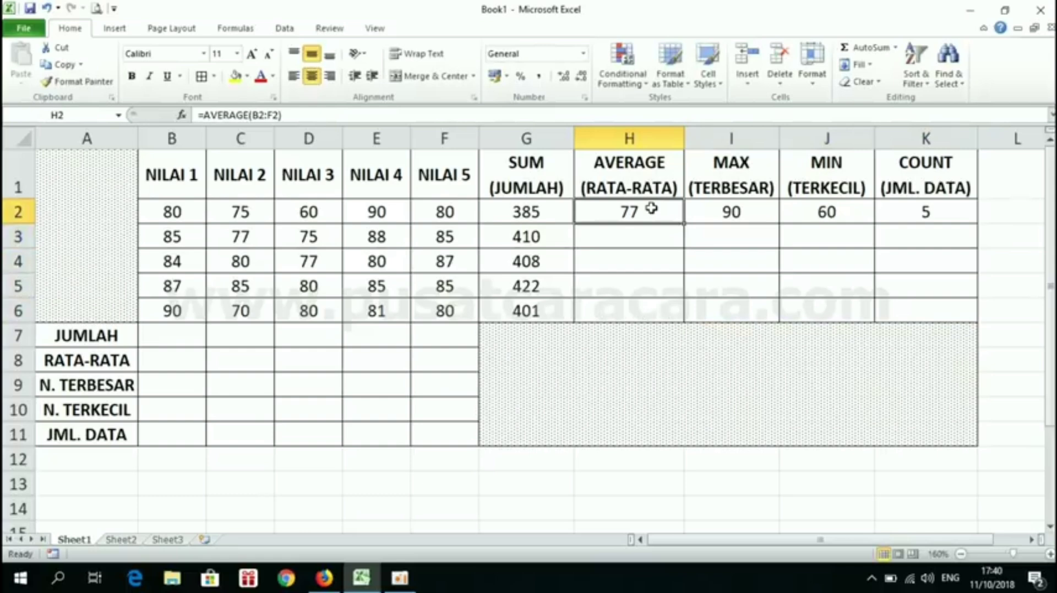
{"action": "left_click_drag", "start_coordinate": [653, 208], "coordinate": [927, 205]}
{"action": "left_click_drag", "start_coordinate": [637, 210], "coordinate": [920, 210]}
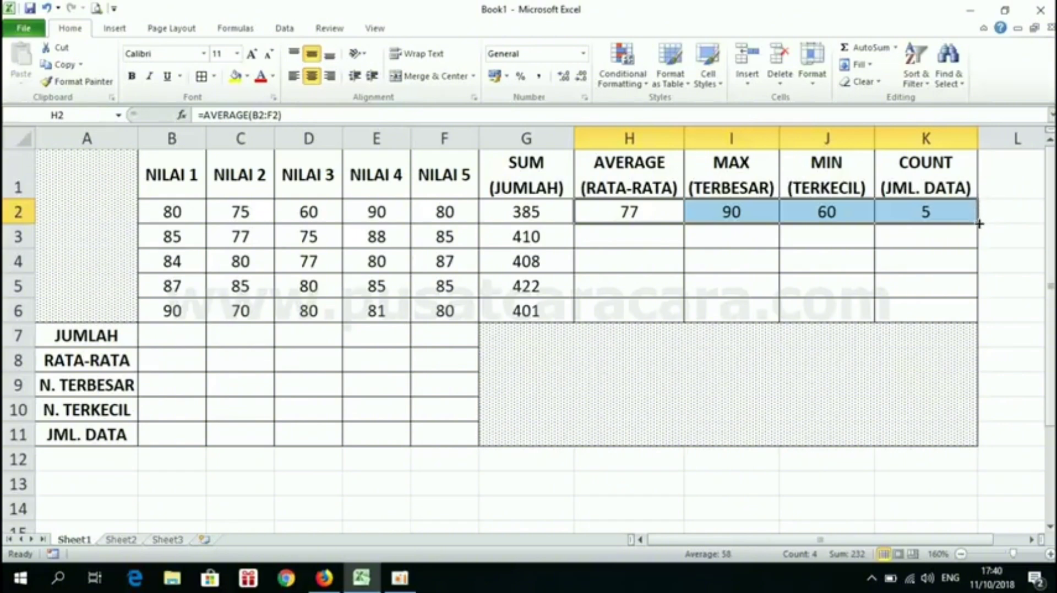
{"action": "left_click_drag", "start_coordinate": [979, 224], "coordinate": [974, 326]}
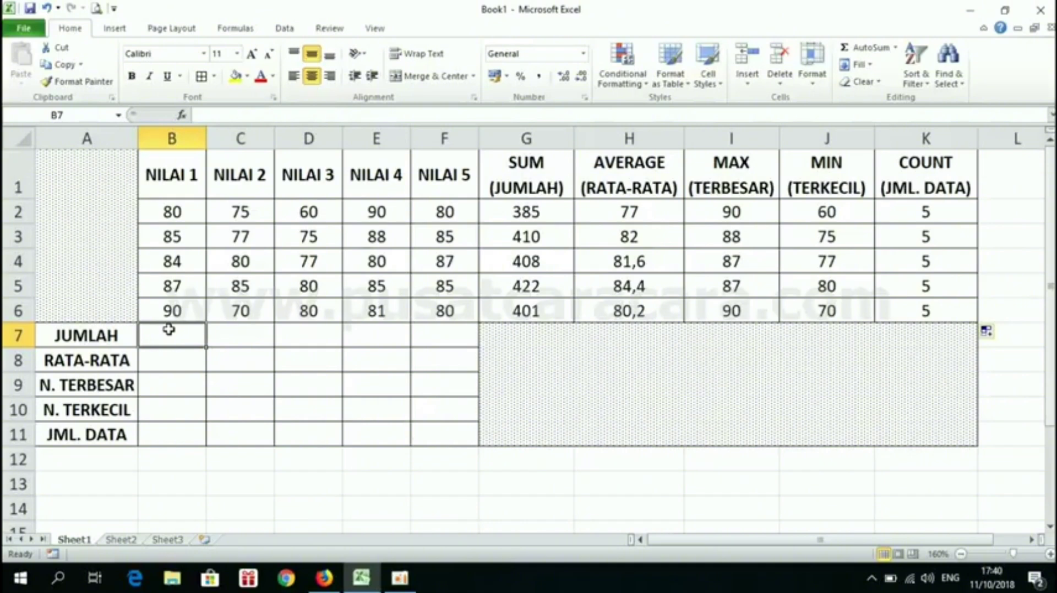
Enter =SUM(B2:B6) in B7, the JUMLAH row, to total the NILAI 1 scores
{"action": "double_click", "coordinate": [177, 223]}
{"action": "double_click", "coordinate": [172, 212]}
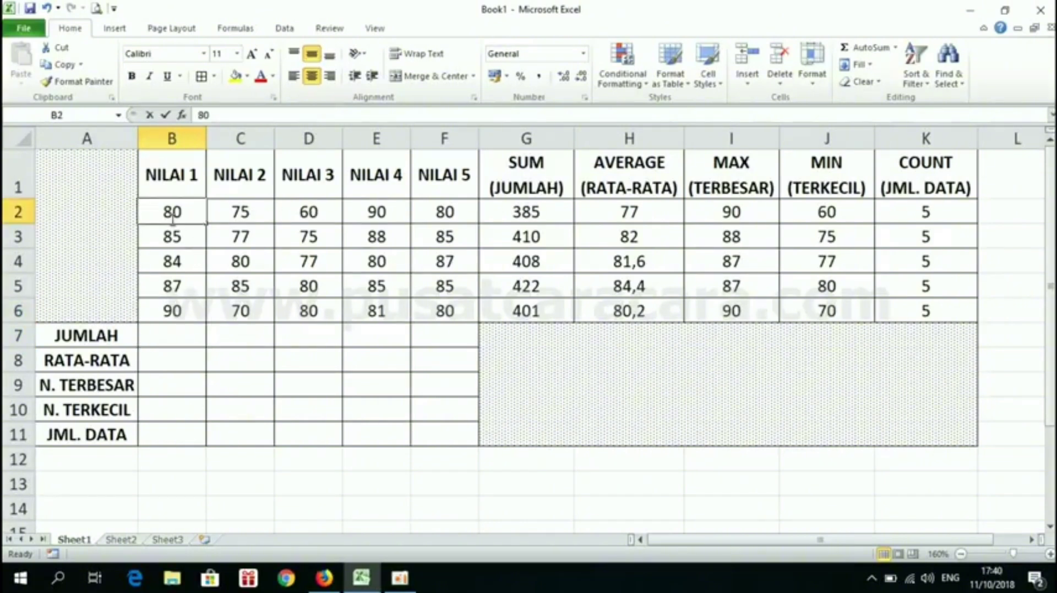
{"action": "left_click", "coordinate": [172, 309]}
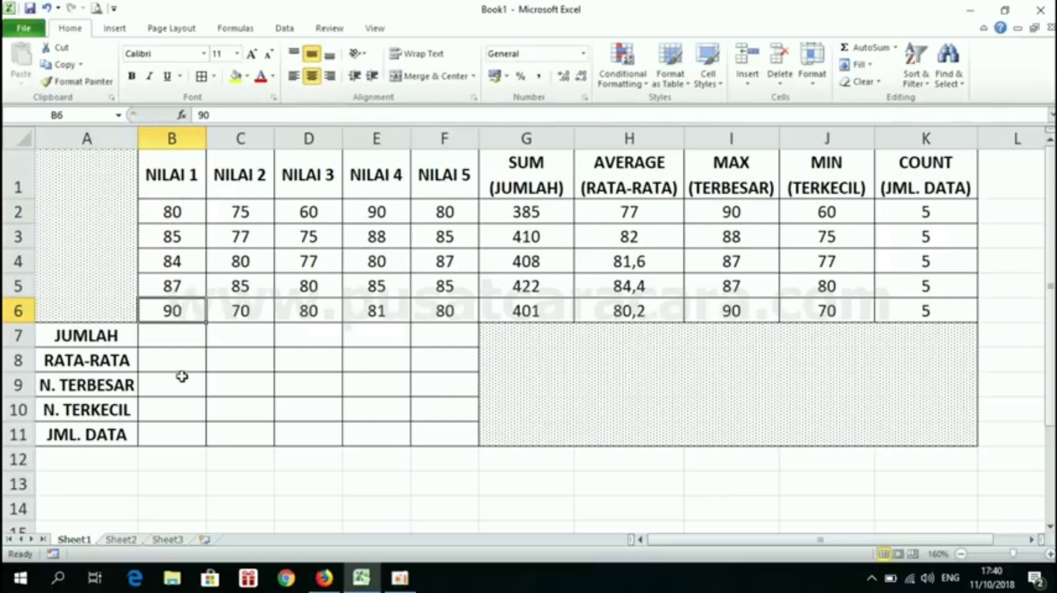
{"action": "left_click", "coordinate": [177, 332]}
{"action": "left_click_drag", "start_coordinate": [173, 208], "coordinate": [187, 307]}
{"action": "left_click", "coordinate": [174, 334]}
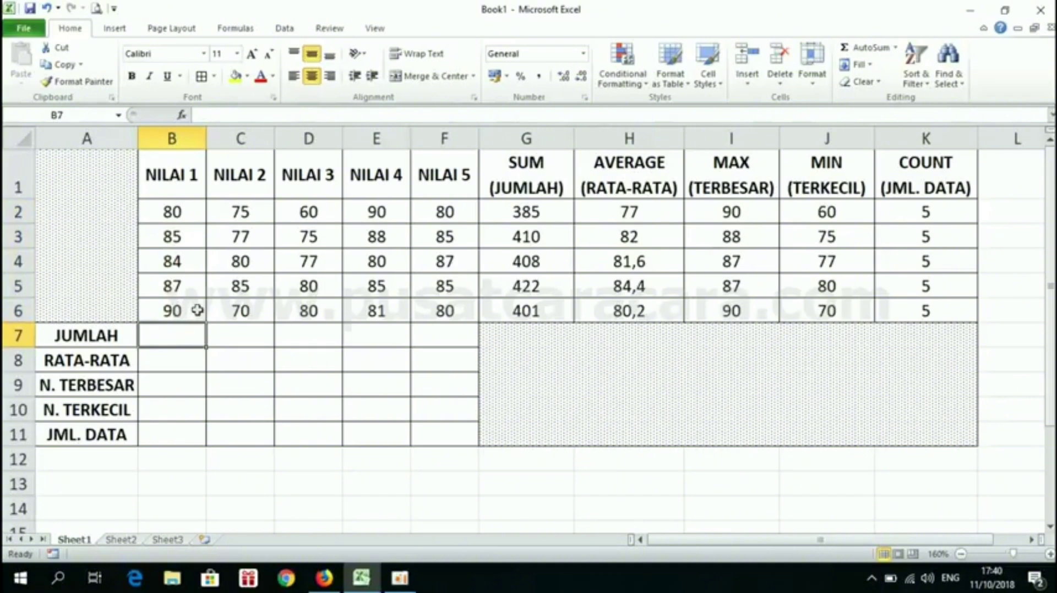
{"action": "type", "text": "=SU"}
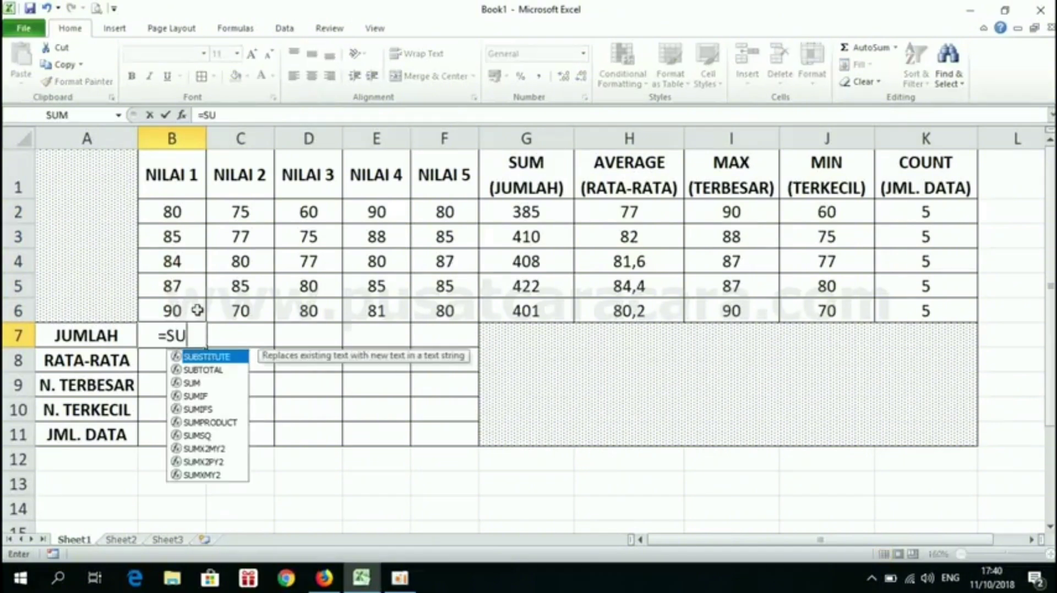
{"action": "type", "text": "M("}
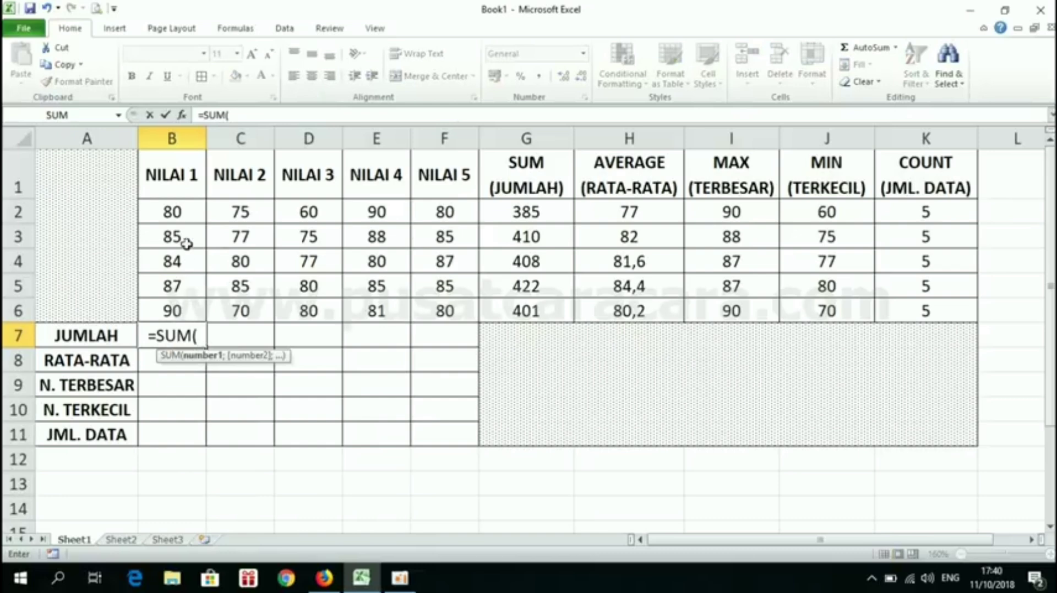
{"action": "left_click_drag", "start_coordinate": [184, 209], "coordinate": [183, 309]}
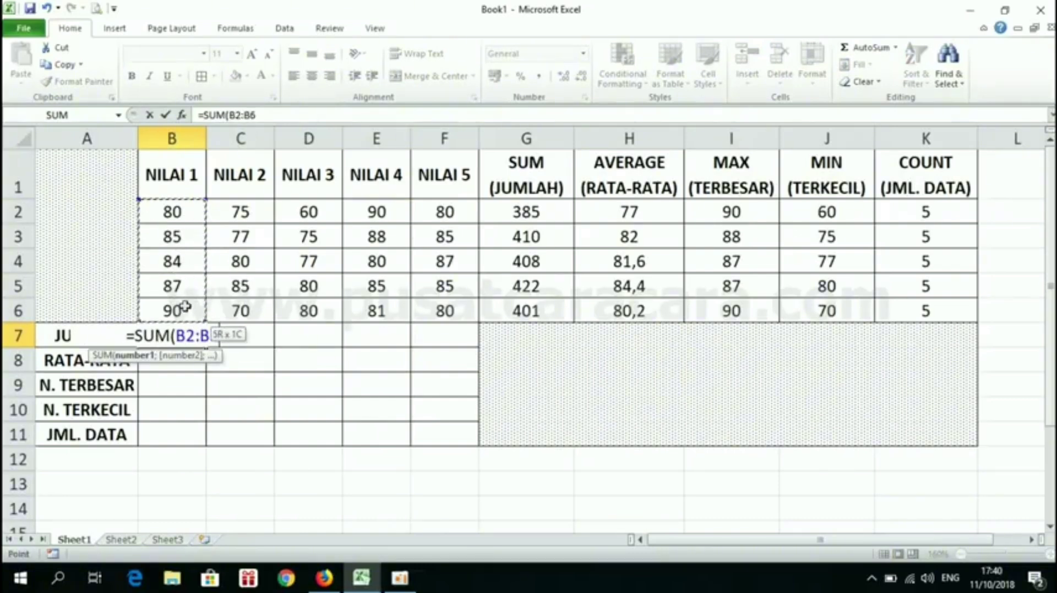
{"action": "type", "text": ")"}
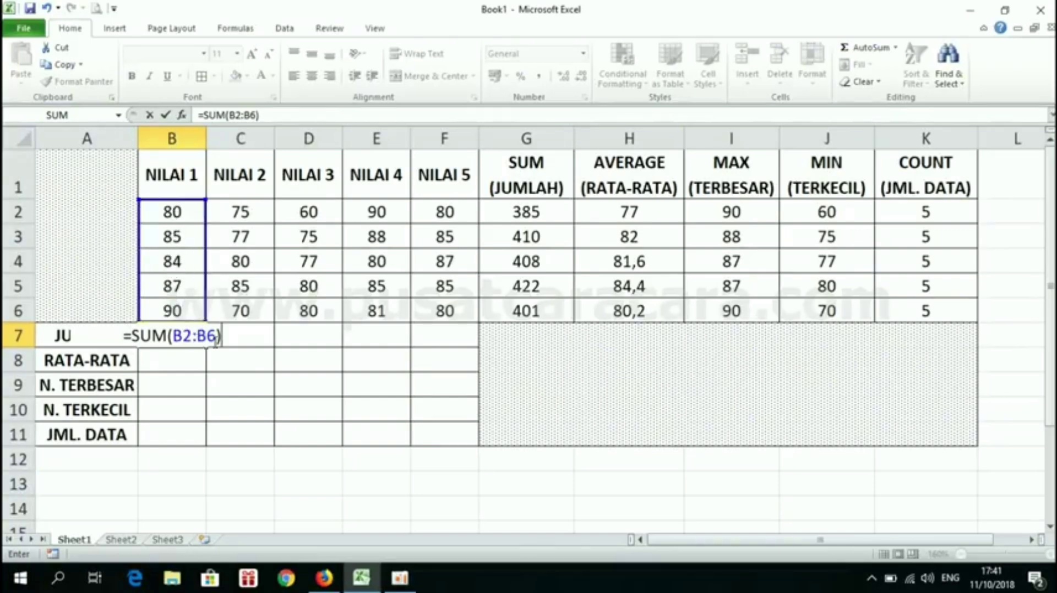
{"action": "key", "text": "Return"}
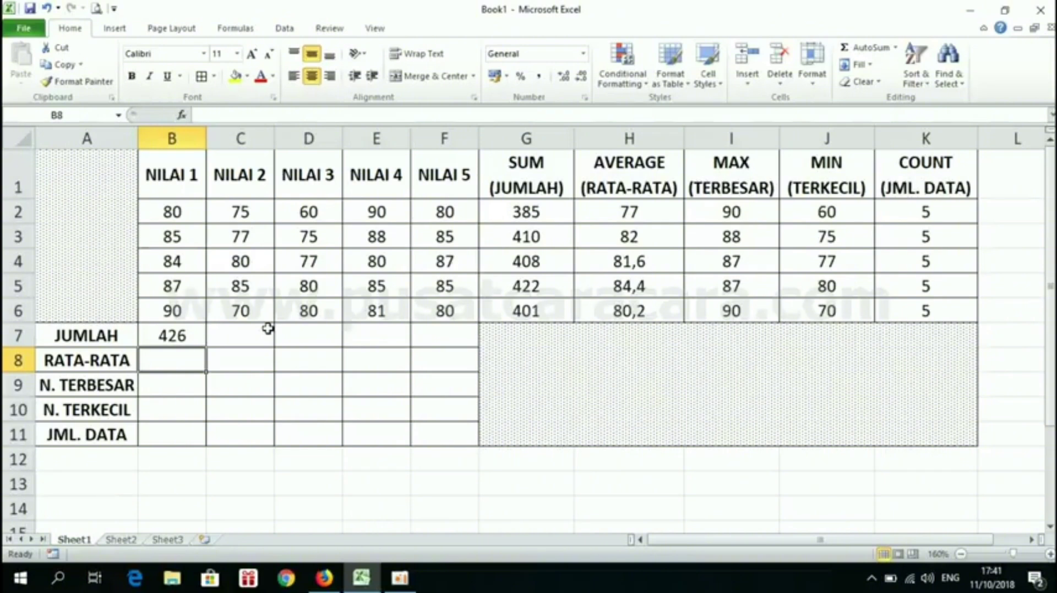
Enter =AVERAGE(B2:B6) in B8, the RATA-RATA row, to average the NILAI 1 scores
{"action": "type", "text": "="}
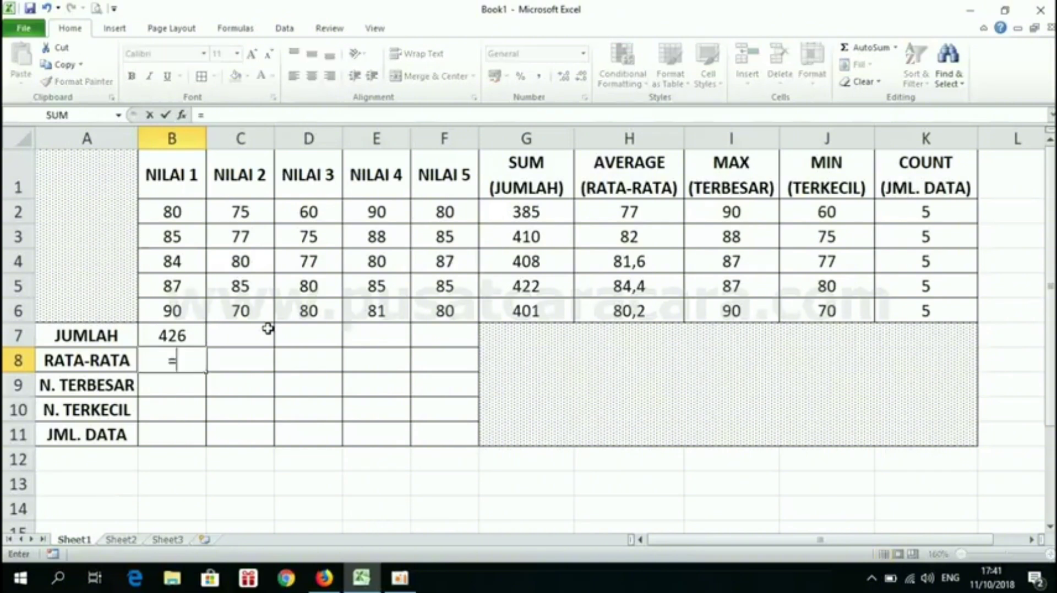
{"action": "type", "text": "V"}
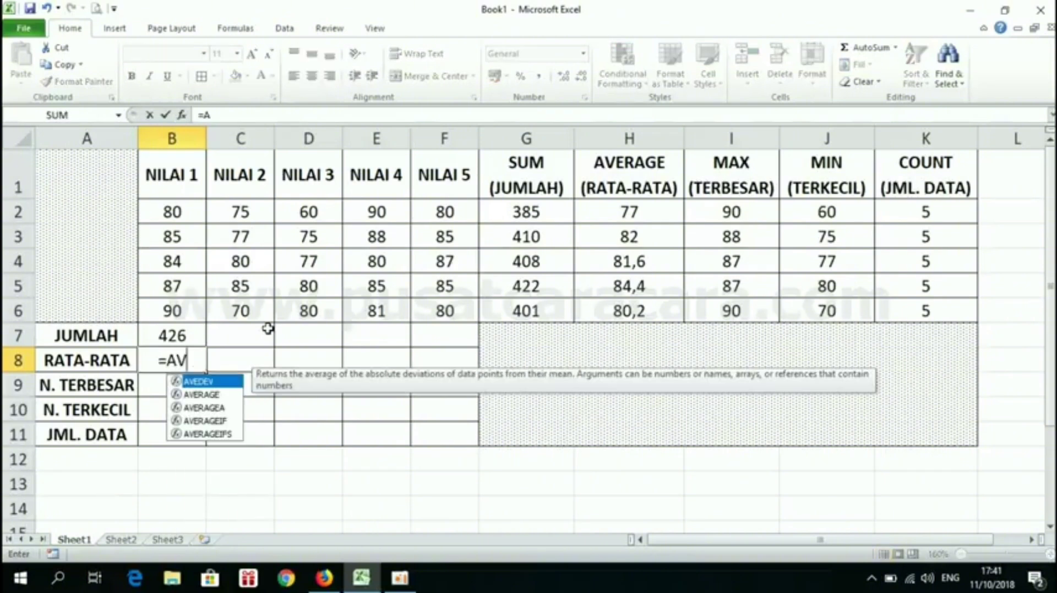
{"action": "type", "text": "ERAGE("}
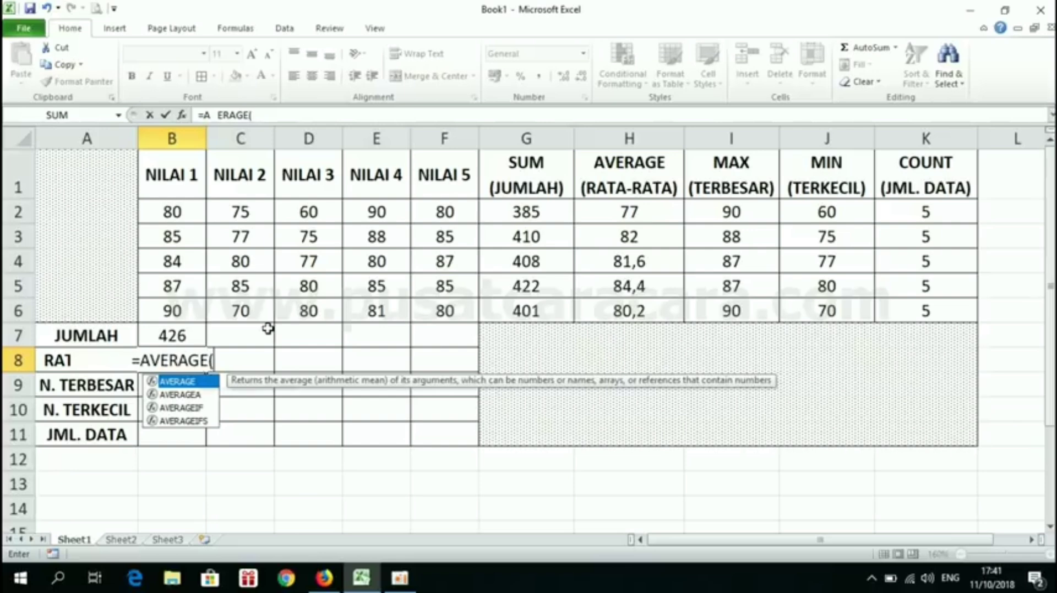
{"action": "left_click", "coordinate": [173, 214]}
{"action": "left_click_drag", "start_coordinate": [172, 213], "coordinate": [172, 311]}
{"action": "type", "text": ")"}
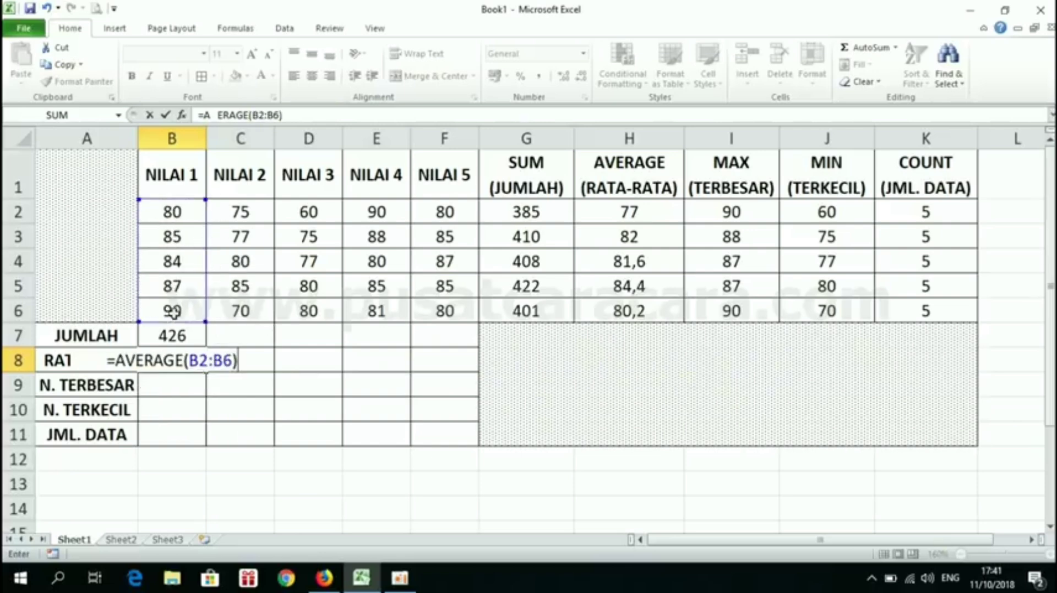
{"action": "key", "text": "Return"}
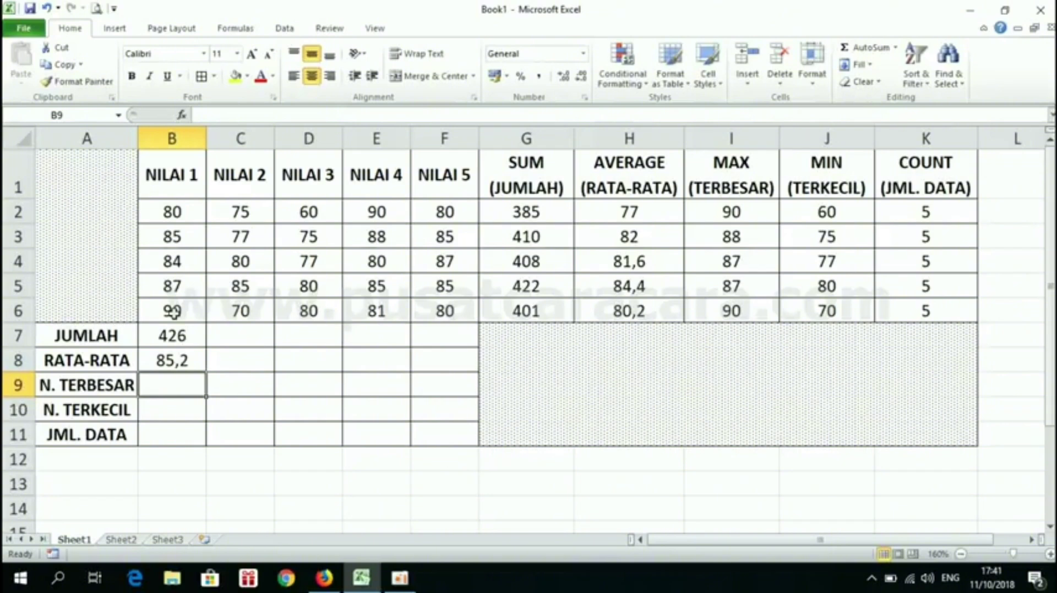
Enter =MAX(B2:B6) in B9, the N. TERBESAR row, to find the largest NILAI 1 score
{"action": "type", "text": "=MAX"}
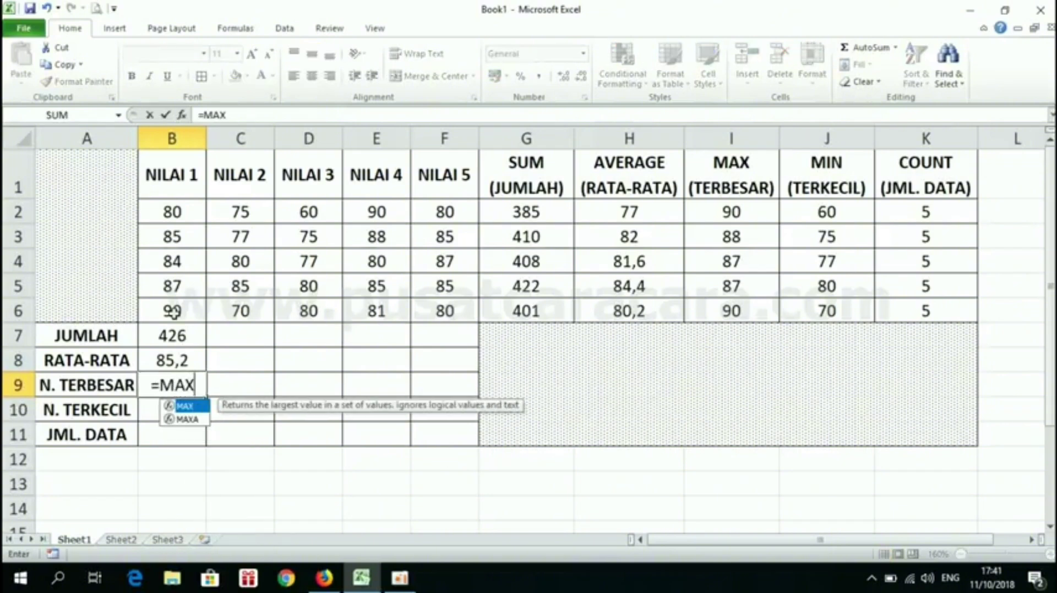
{"action": "type", "text": "("}
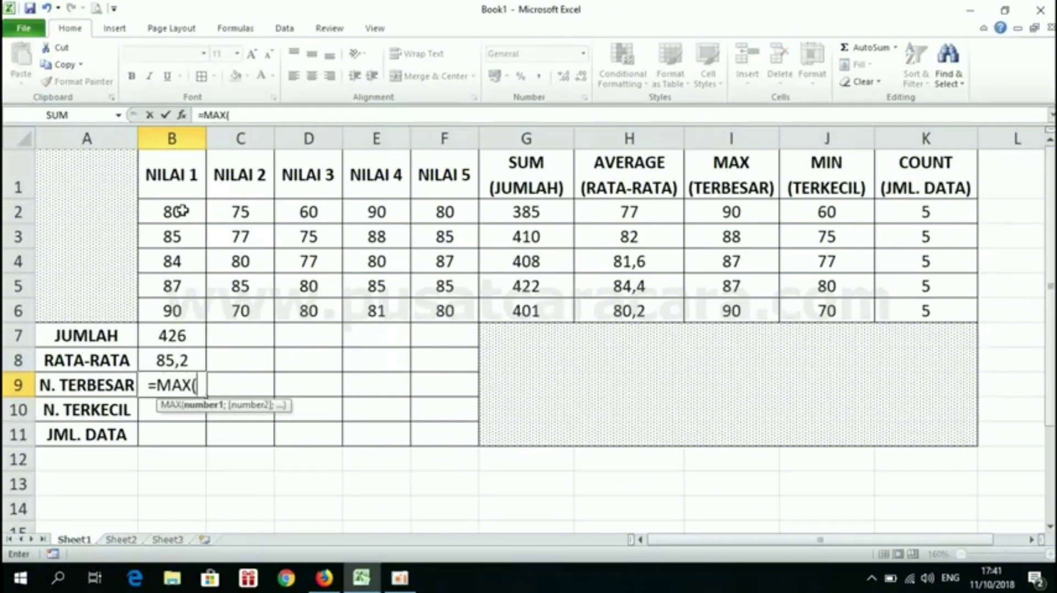
{"action": "left_click_drag", "start_coordinate": [179, 210], "coordinate": [187, 311]}
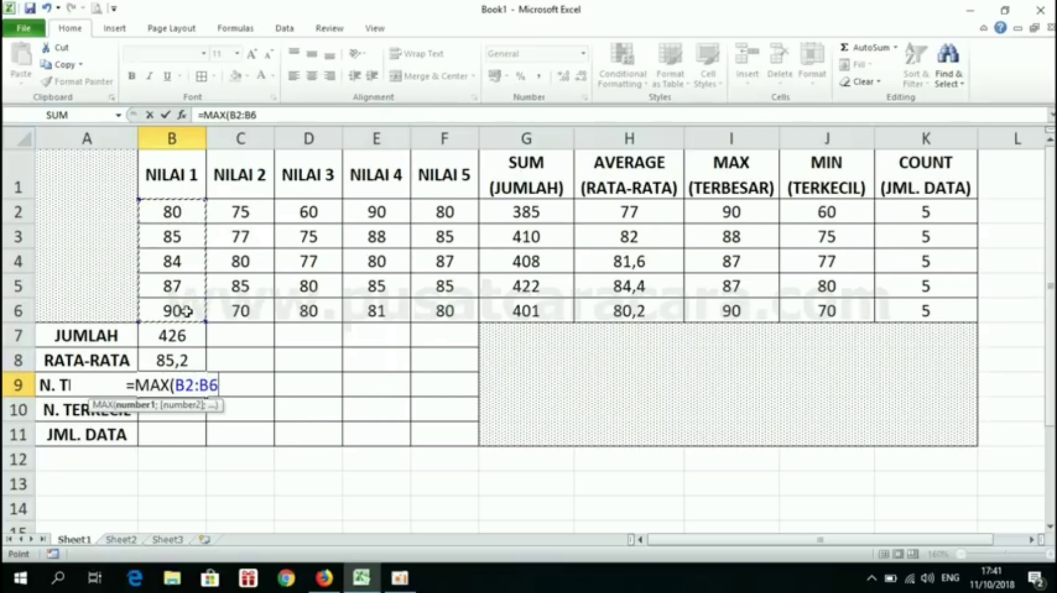
{"action": "type", "text": ")"}
{"action": "key", "text": "Return"}
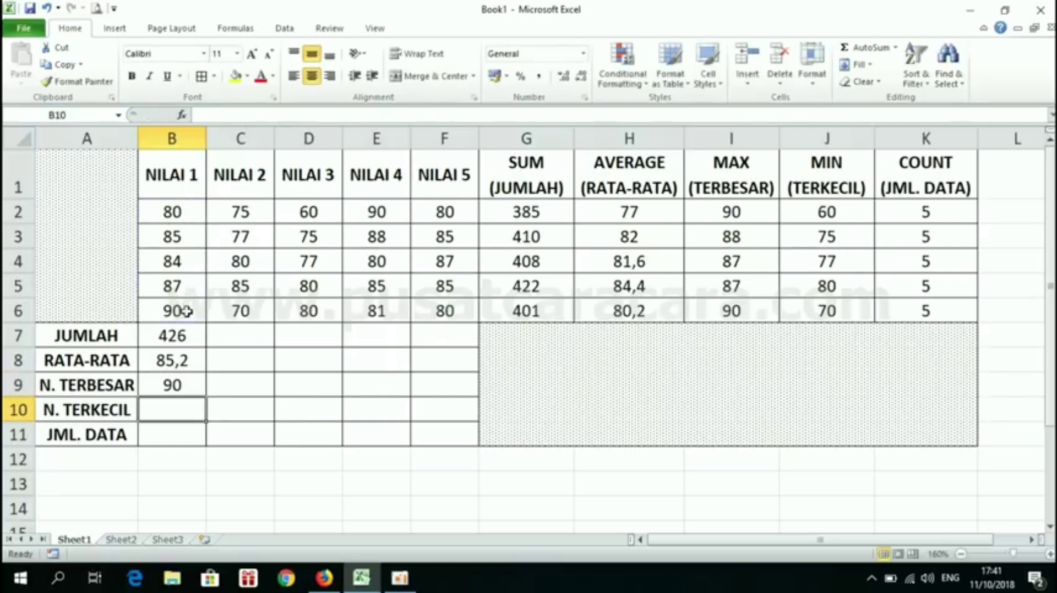
Enter =MIN(B2:B6) in B10, the N. TERKECIL row, to find the smallest NILAI 1 score
{"action": "type", "text": "="}
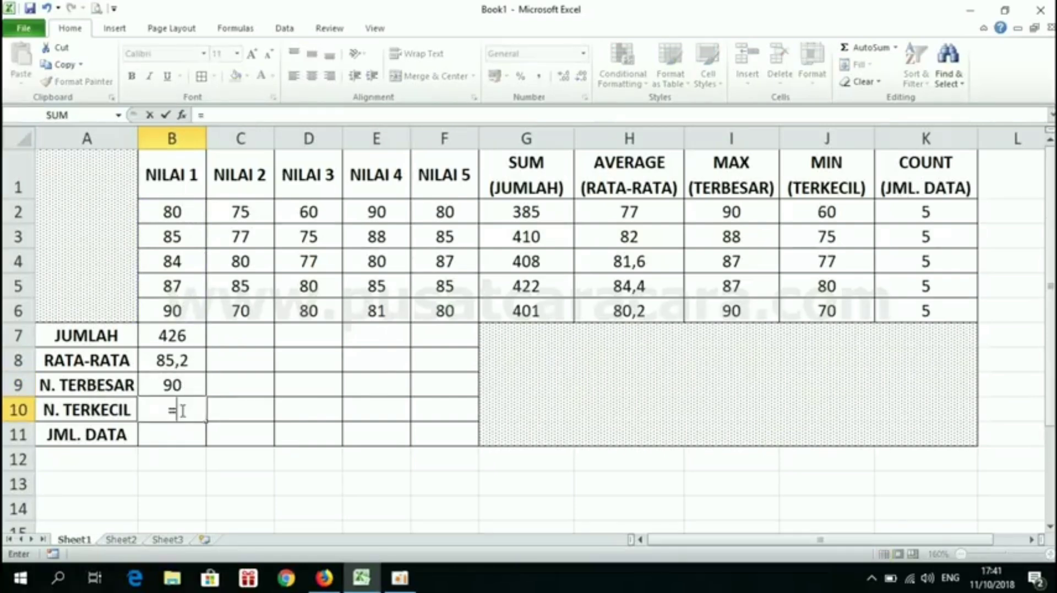
{"action": "type", "text": "MI"}
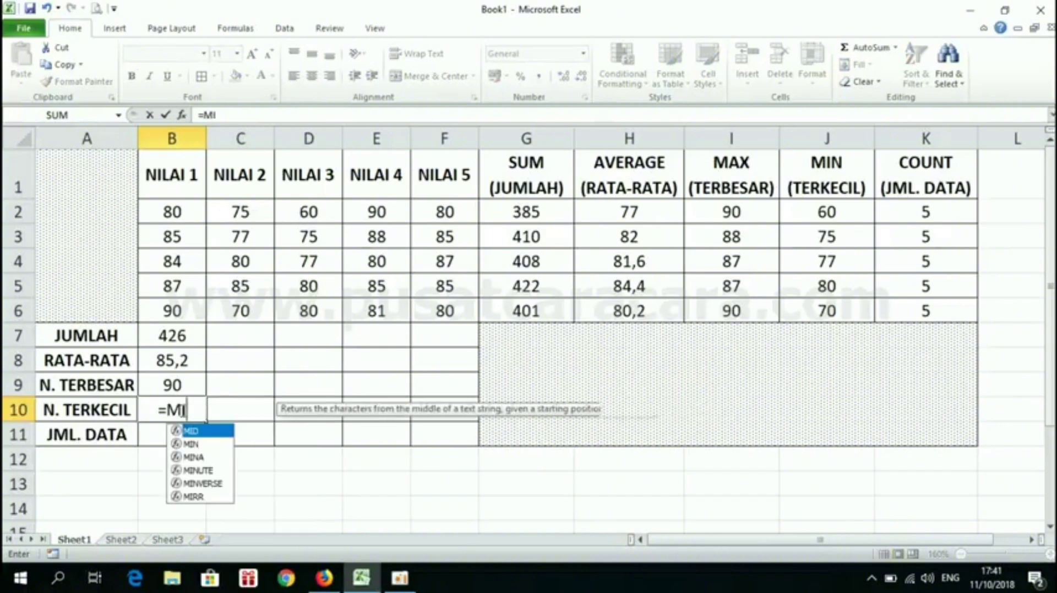
{"action": "type", "text": "N("}
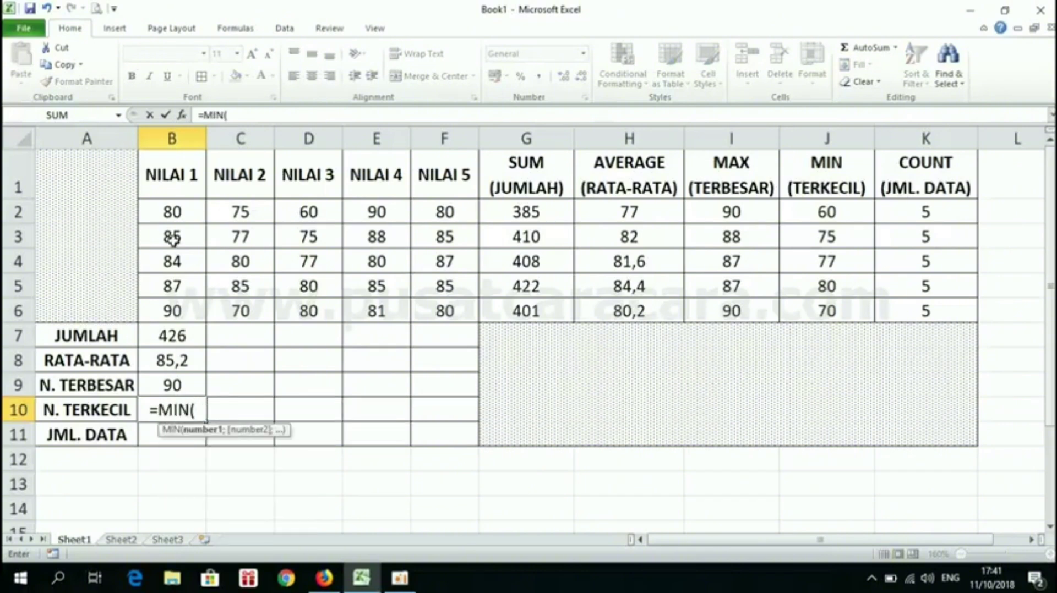
{"action": "left_click_drag", "start_coordinate": [173, 213], "coordinate": [172, 313]}
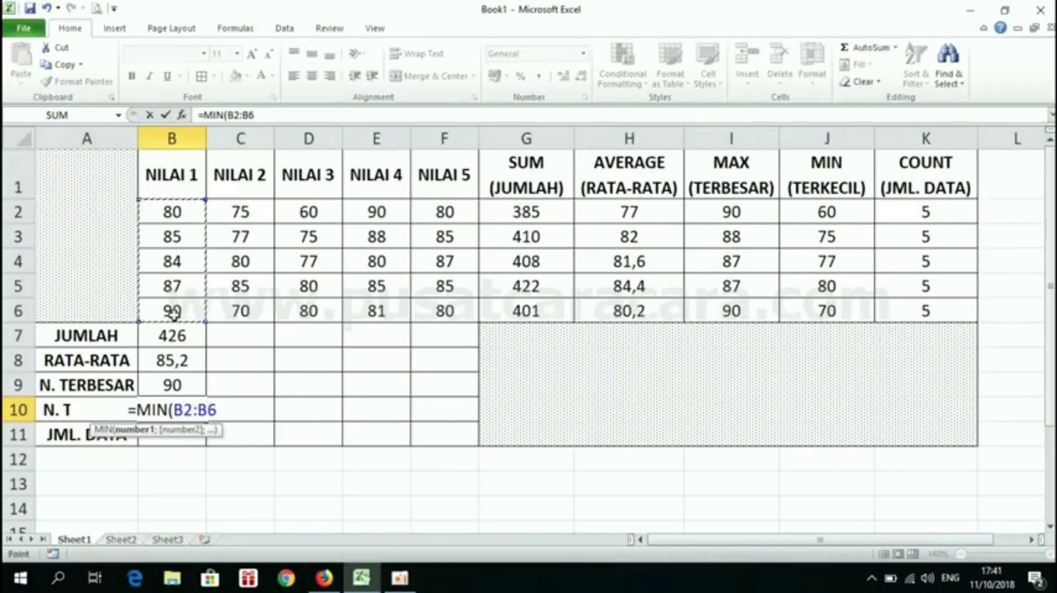
{"action": "type", "text": ")"}
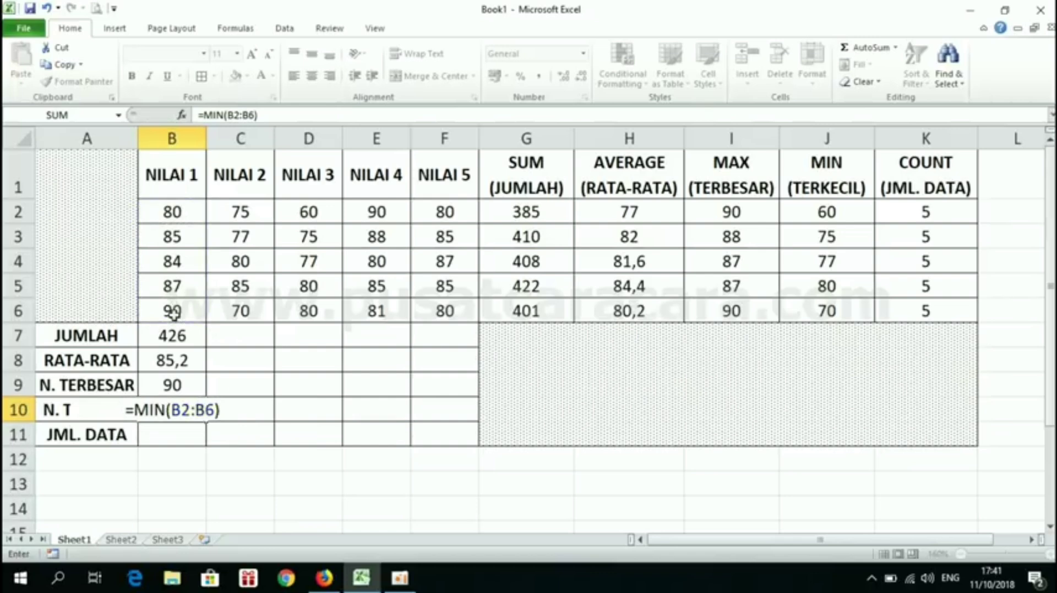
{"action": "key", "text": "Return"}
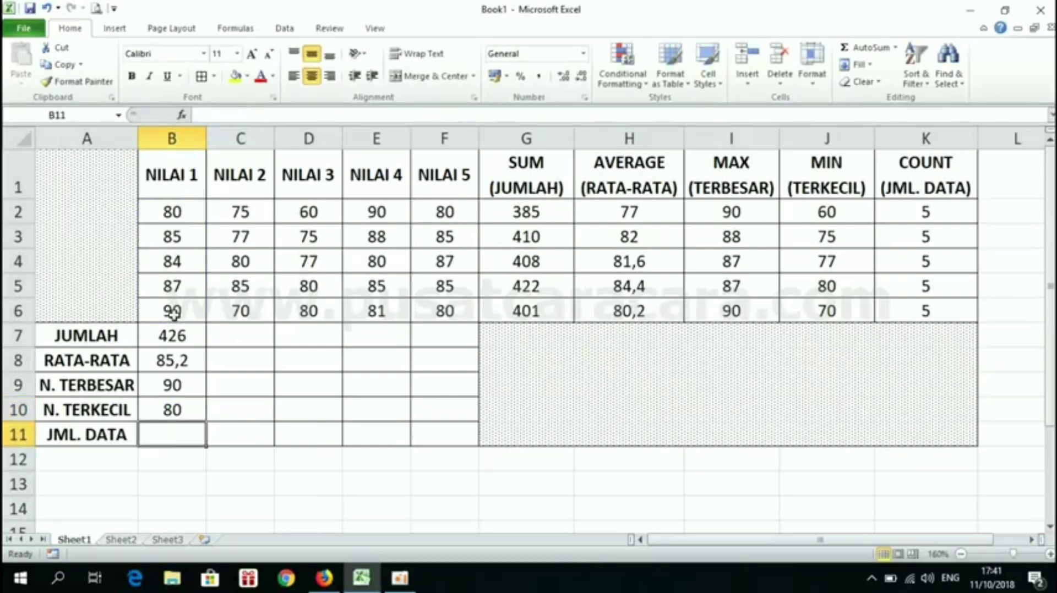
Enter =COUNT(B2:B6) in B11, the JML. DATA row, to count the NILAI 1 scores
{"action": "type", "text": "="}
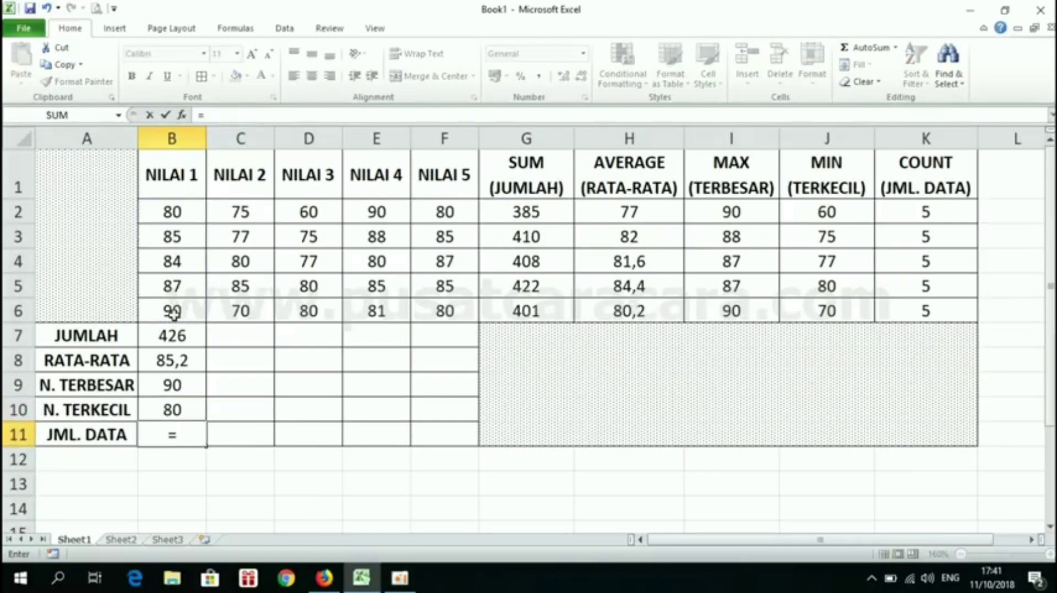
{"action": "type", "text": "COUNT("}
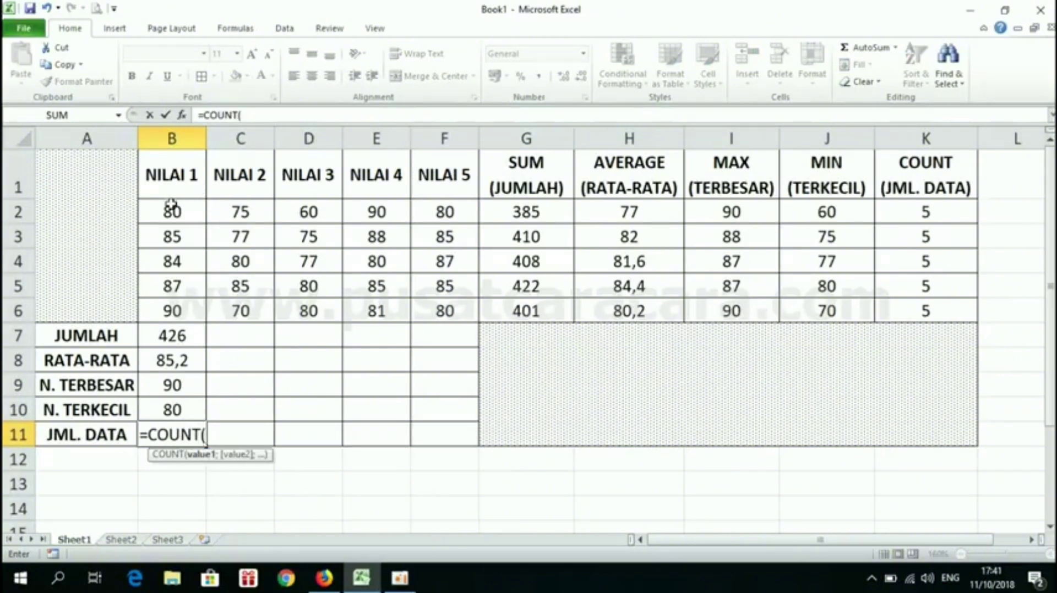
{"action": "left_click", "coordinate": [173, 208]}
{"action": "left_click_drag", "start_coordinate": [172, 207], "coordinate": [173, 307]}
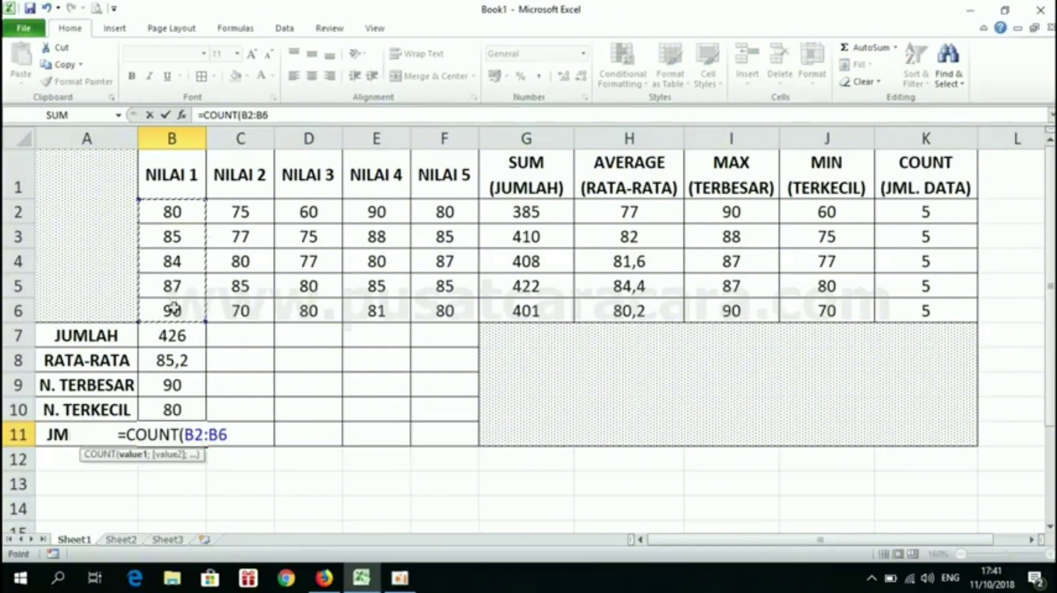
{"action": "type", "text": ")"}
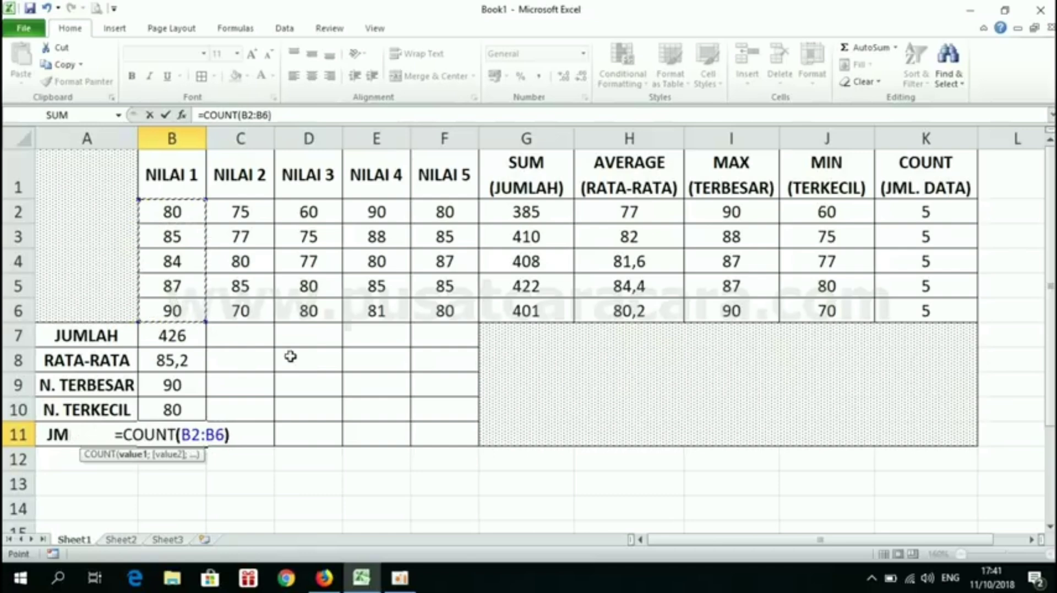
{"action": "key", "text": "Return"}
Fill the five NILAI 1 formulas in B7:B11 across to column F for NILAI 2 to NILAI 5
{"action": "left_click_drag", "start_coordinate": [183, 212], "coordinate": [176, 308]}
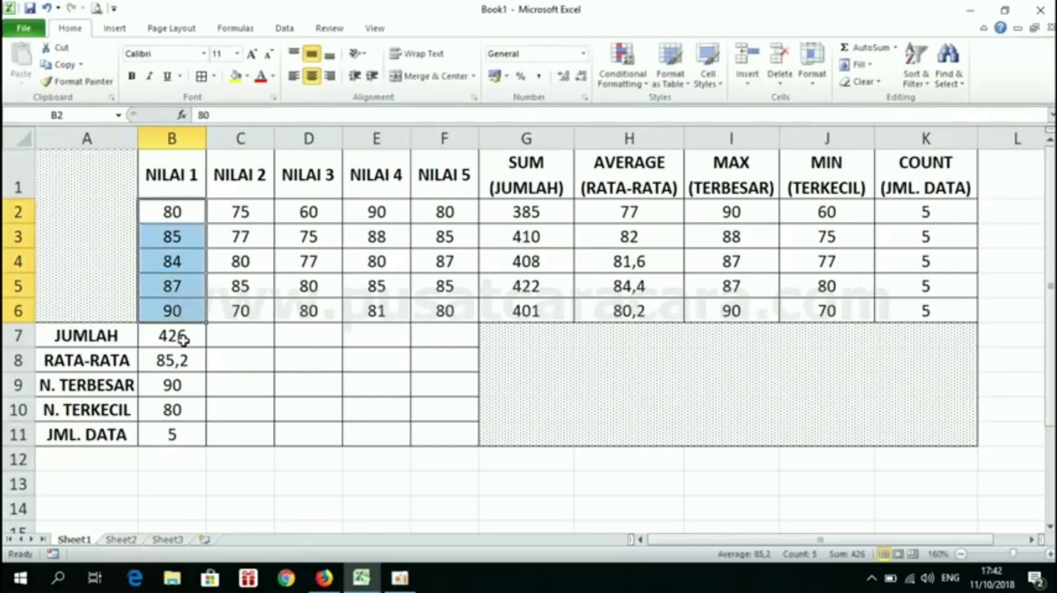
{"action": "left_click", "coordinate": [179, 337]}
{"action": "left_click_drag", "start_coordinate": [236, 338], "coordinate": [448, 434]}
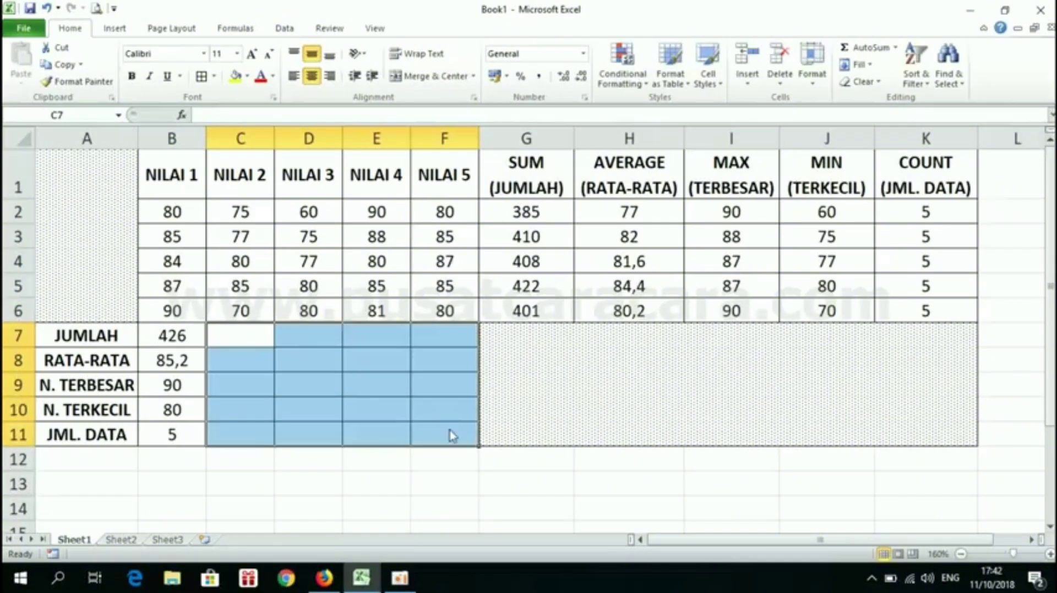
{"action": "left_click", "coordinate": [195, 337]}
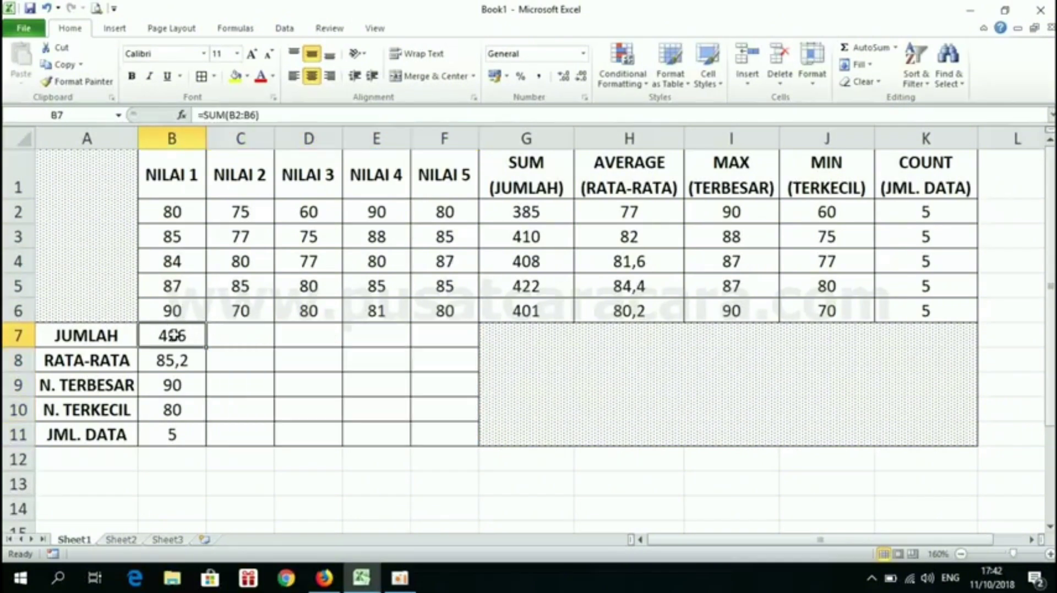
{"action": "left_click_drag", "start_coordinate": [172, 336], "coordinate": [172, 437]}
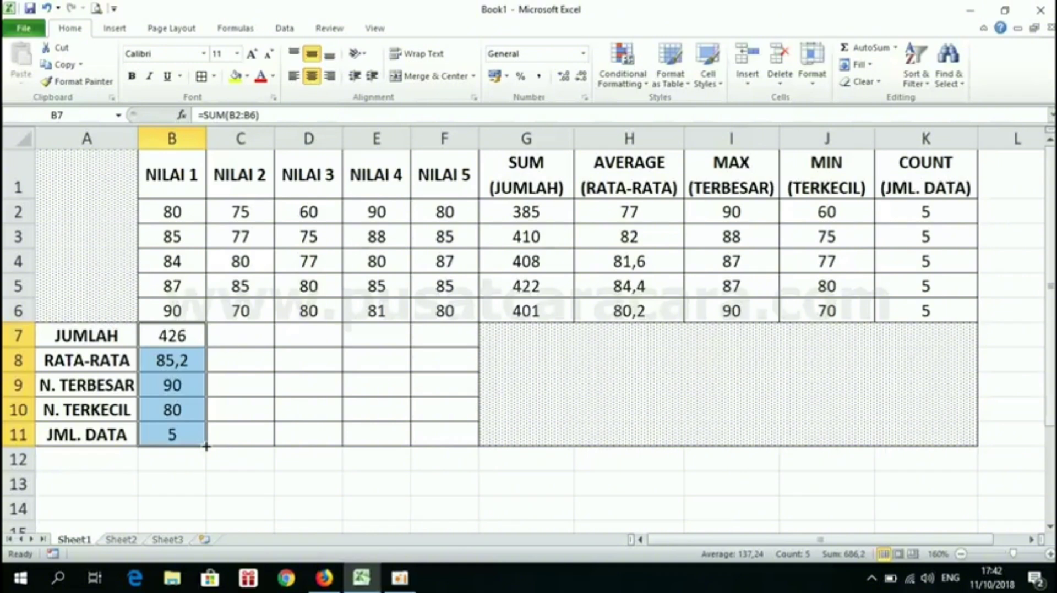
{"action": "left_click_drag", "start_coordinate": [206, 446], "coordinate": [464, 449]}
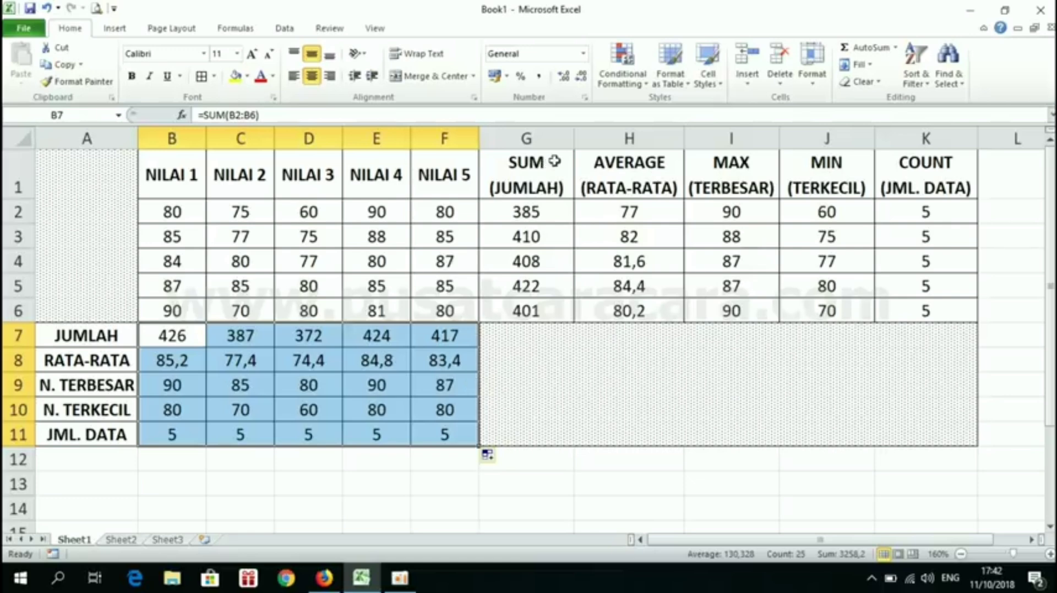
Review the SUM, AVERAGE, MAX, MIN and COUNT headings in row 1 and the cell range inside the SUM formula in G2
{"action": "left_click", "coordinate": [522, 177]}
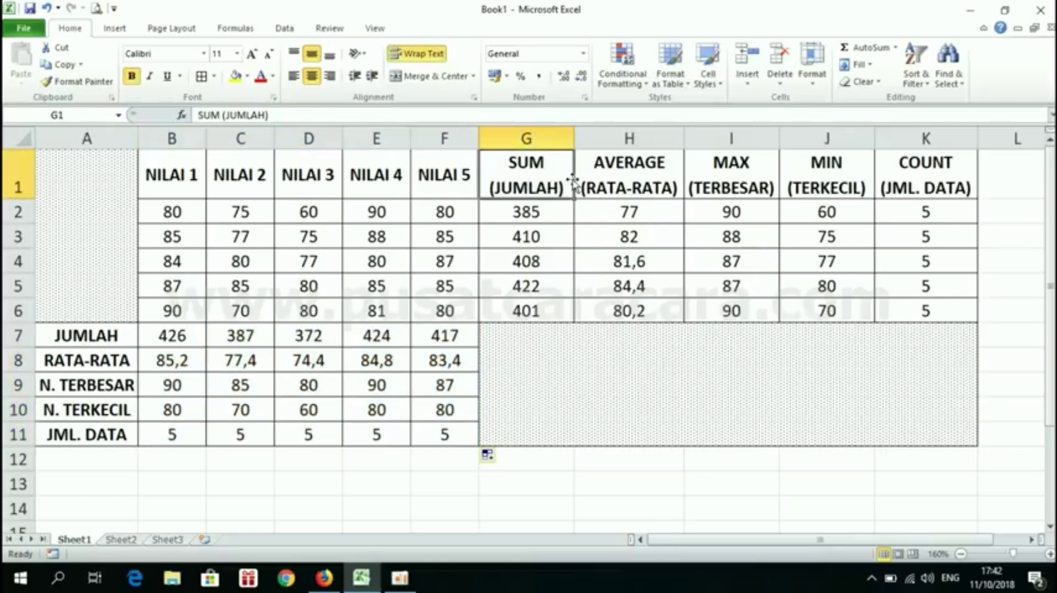
{"action": "left_click", "coordinate": [640, 166]}
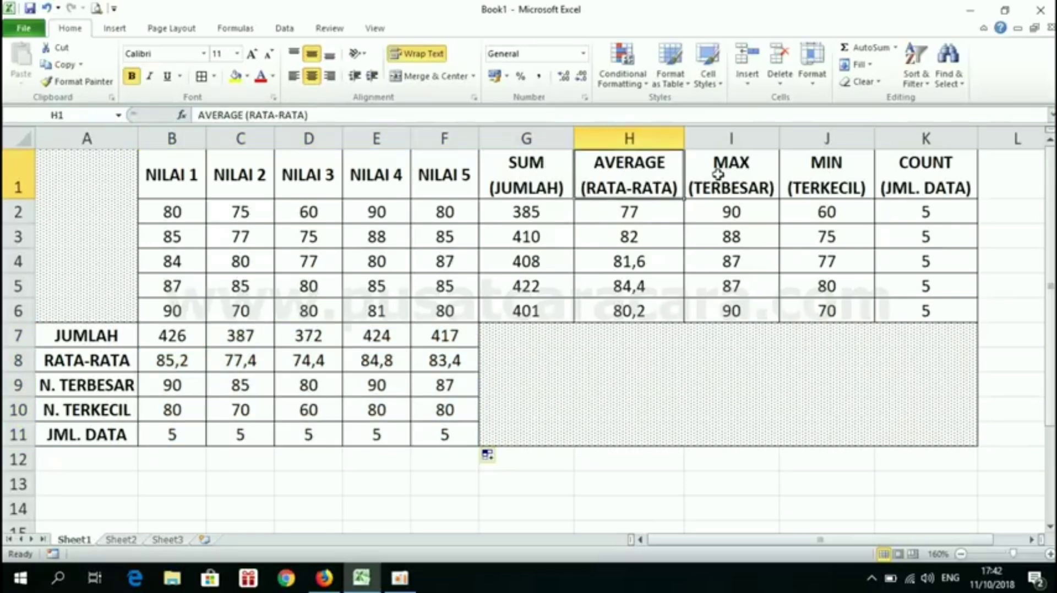
{"action": "left_click", "coordinate": [736, 178]}
{"action": "left_click", "coordinate": [826, 176]}
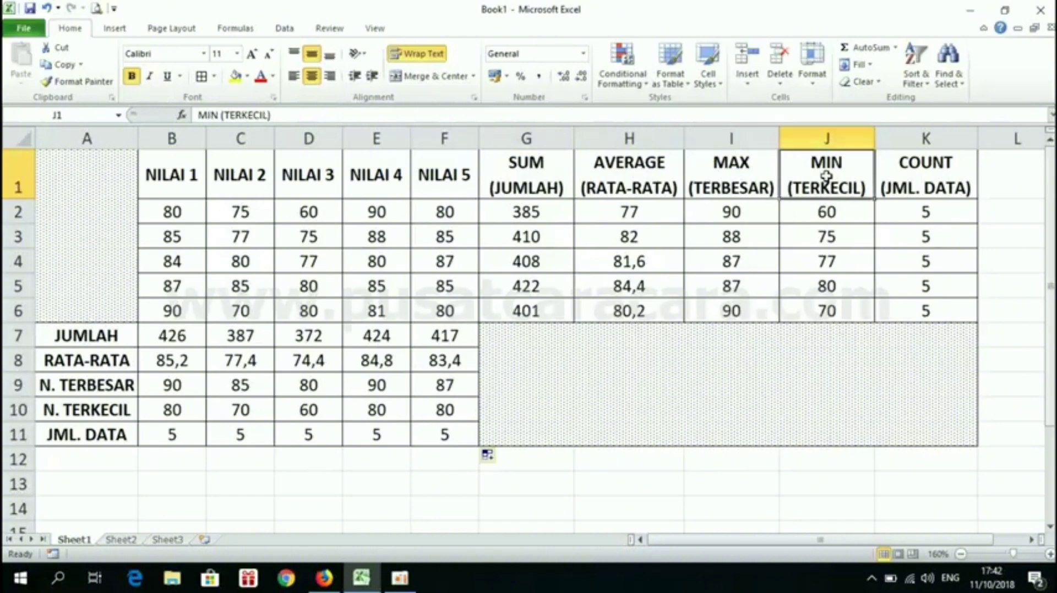
{"action": "left_click", "coordinate": [921, 176]}
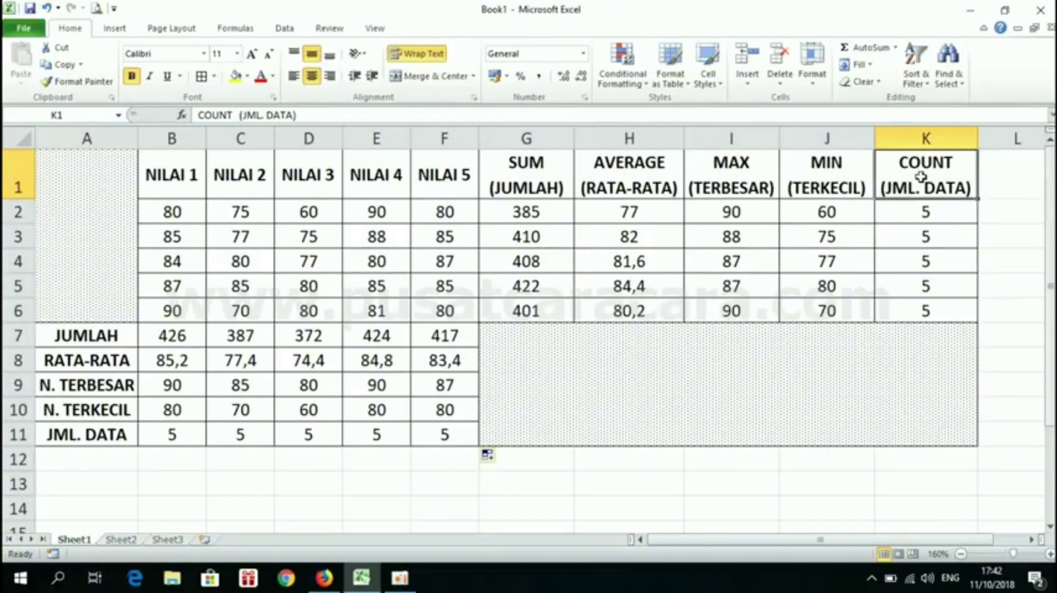
{"action": "double_click", "coordinate": [528, 212]}
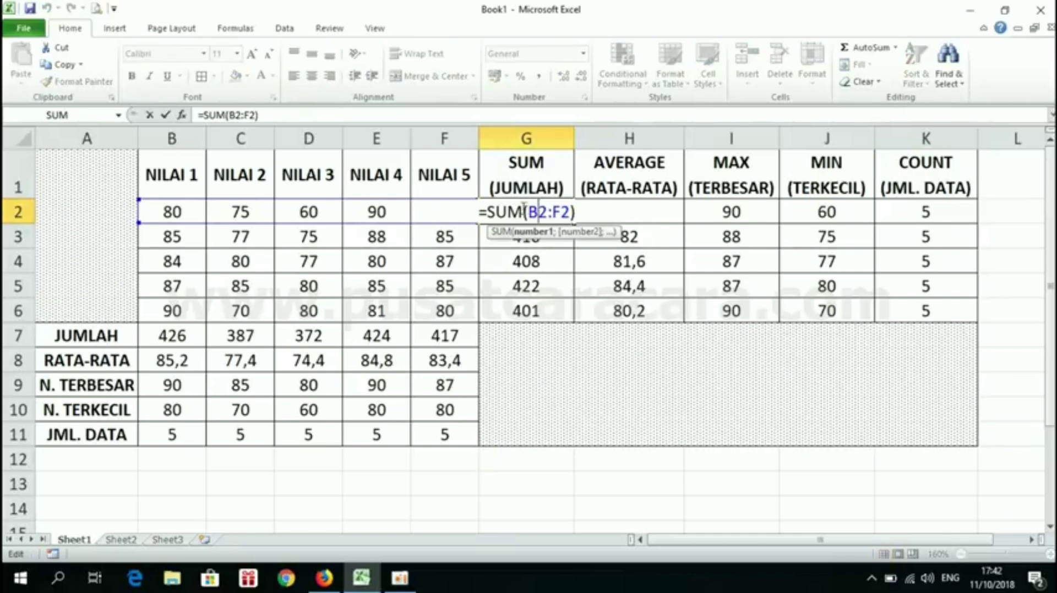
{"action": "left_click_drag", "start_coordinate": [525, 212], "coordinate": [569, 212]}
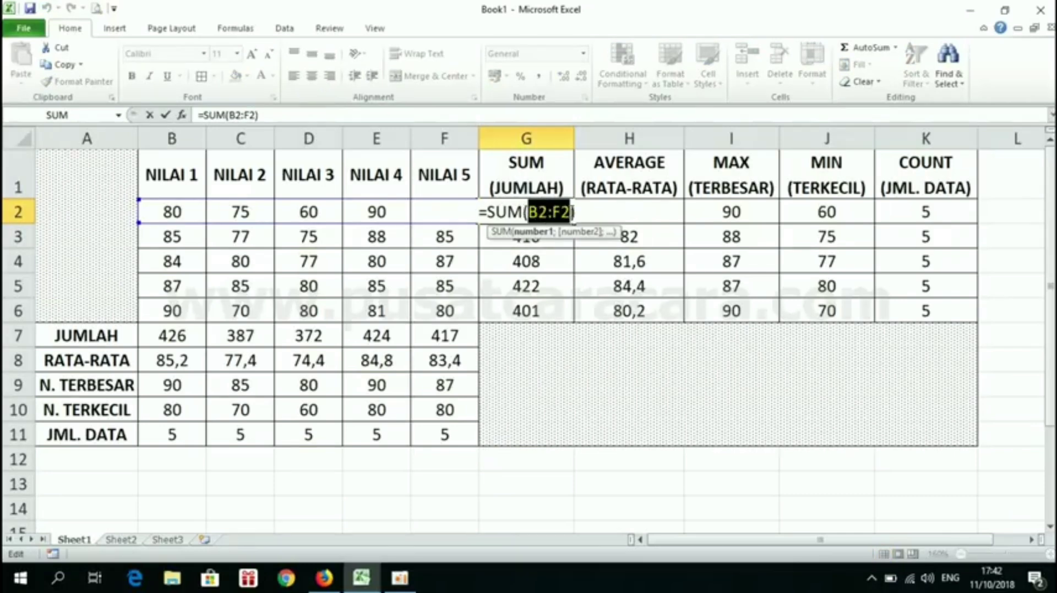
{"action": "left_click", "coordinate": [569, 212]}
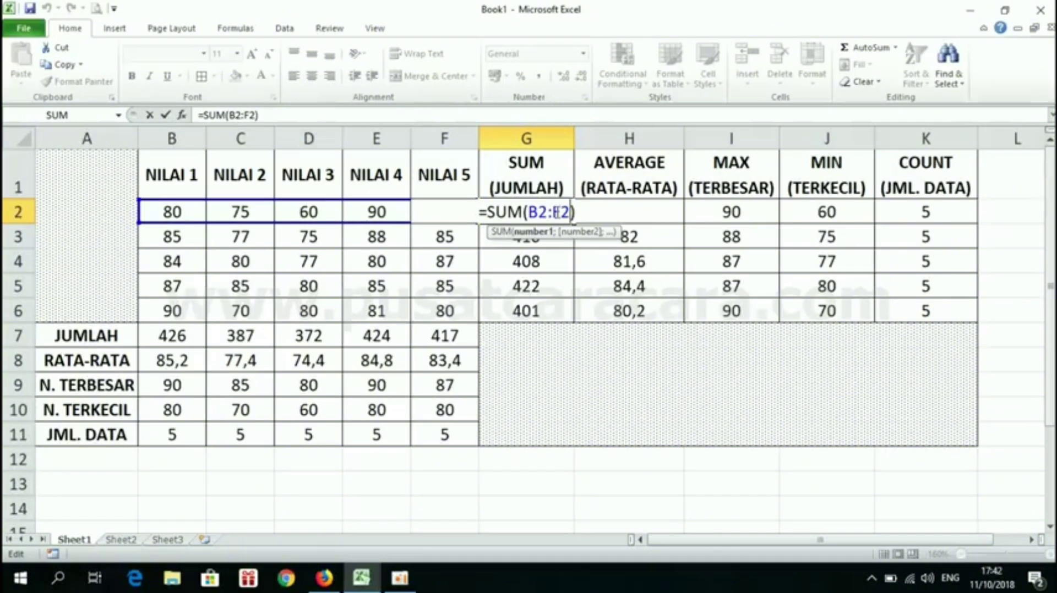
{"action": "key", "text": "Return"}
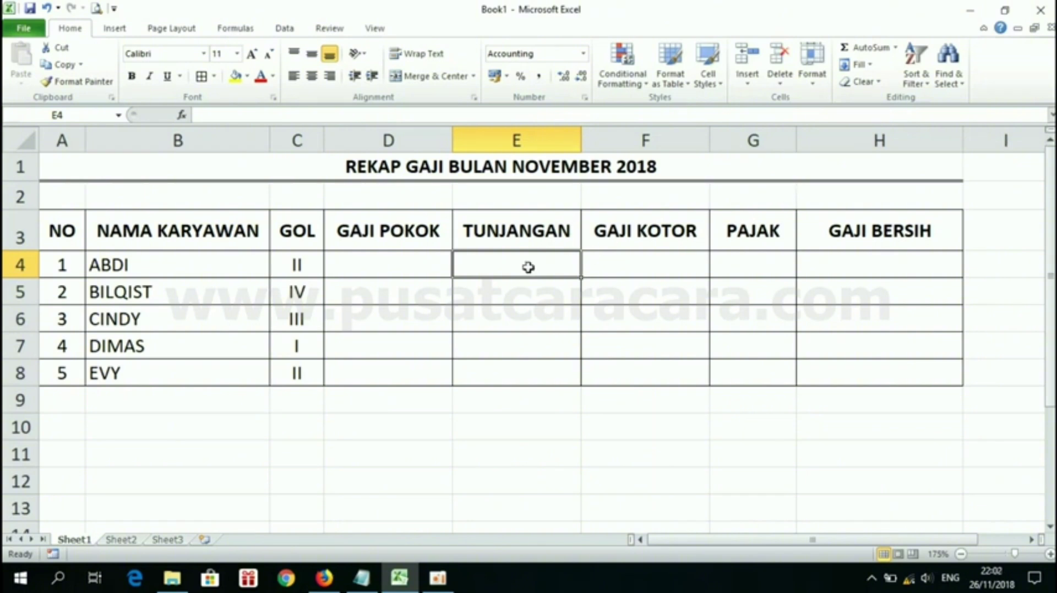
Check the TABEL GAJI on Sheet2 and start an HLOOKUP formula in D4 of Sheet1, under GAJI POKOK, with C4 as lookup value
{"action": "left_click", "coordinate": [347, 259]}
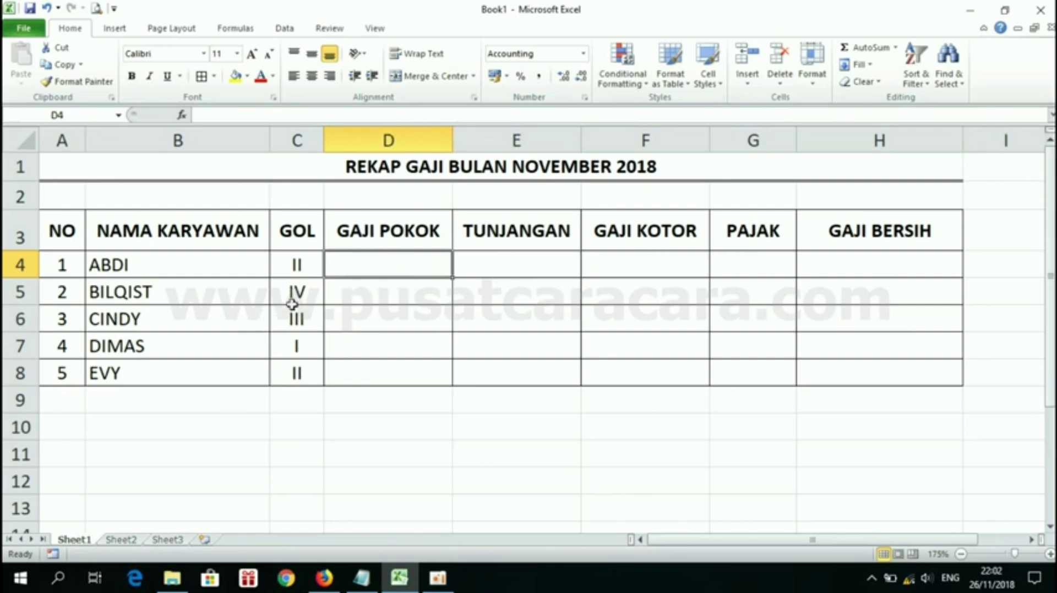
{"action": "left_click", "coordinate": [121, 542]}
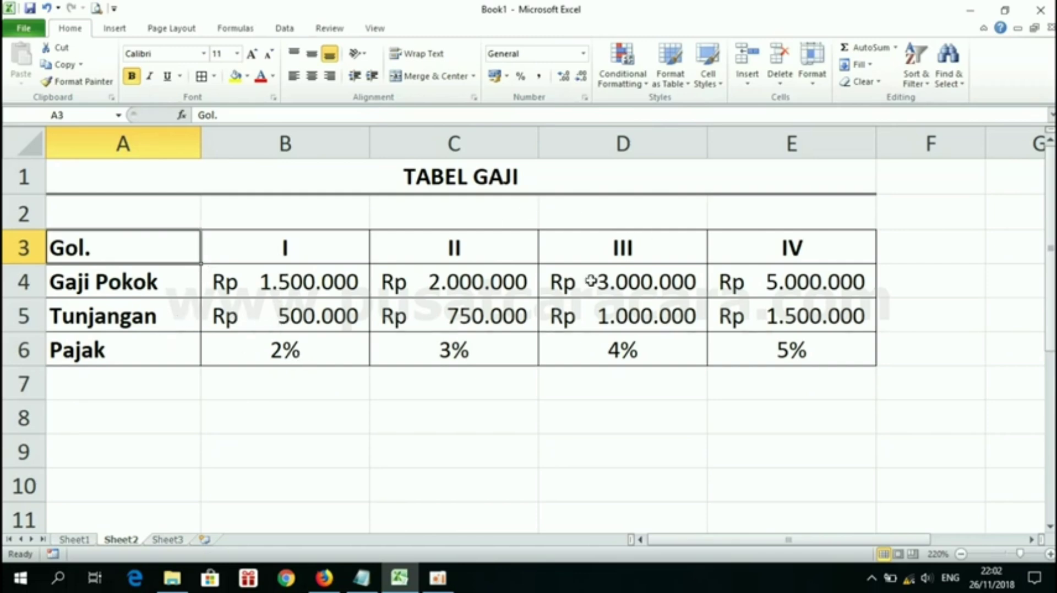
{"action": "left_click", "coordinate": [77, 540]}
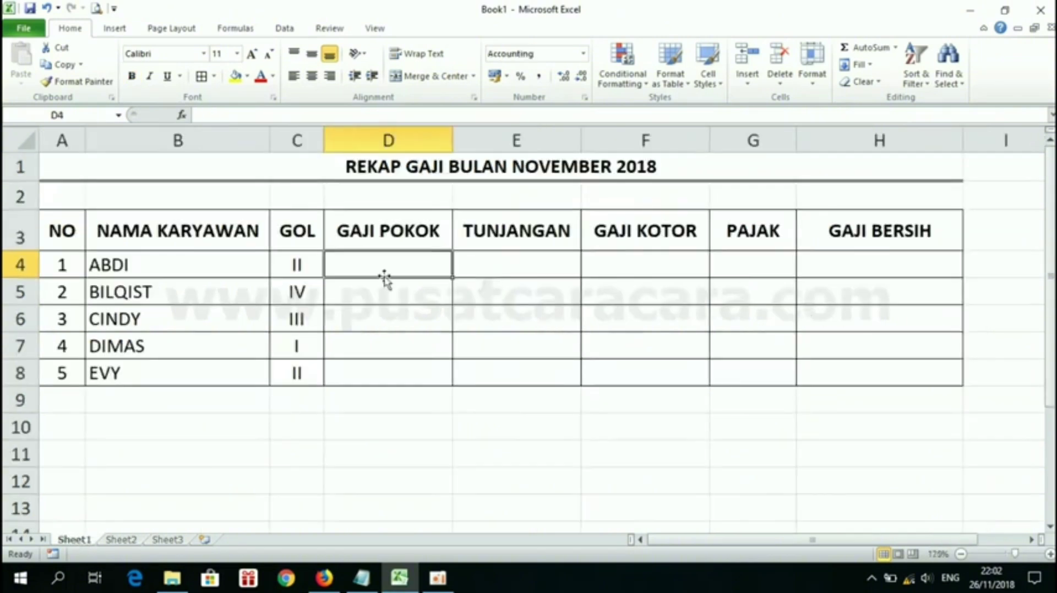
{"action": "type", "text": "="}
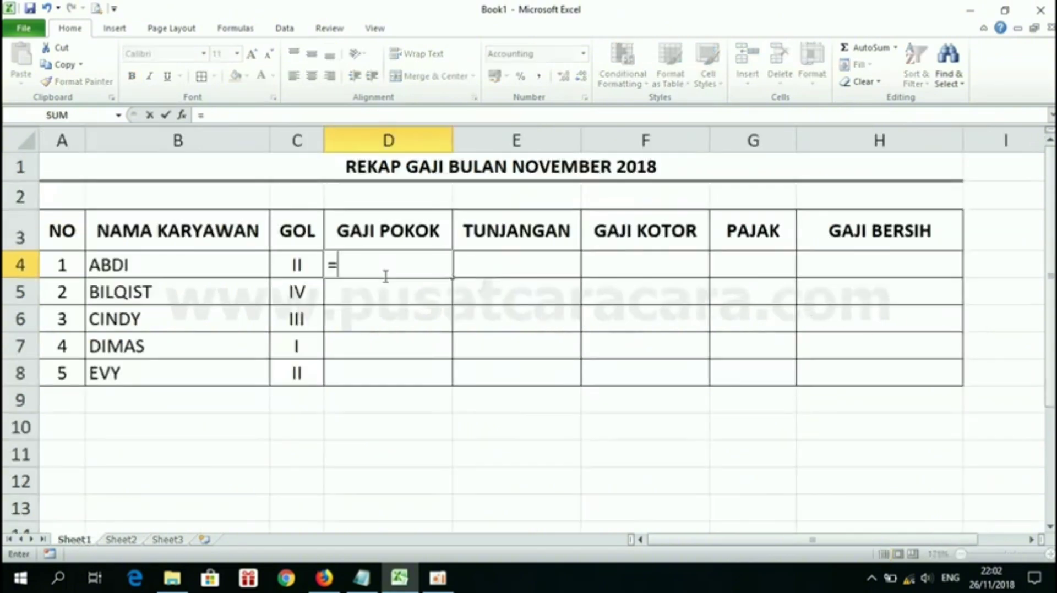
{"action": "type", "text": "hlookup"}
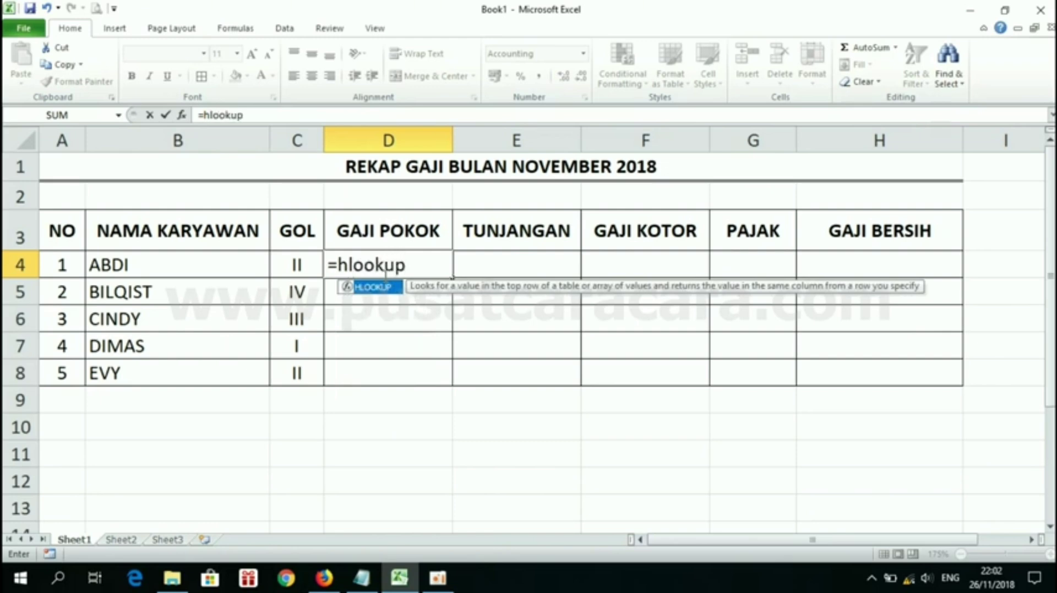
{"action": "type", "text": "("}
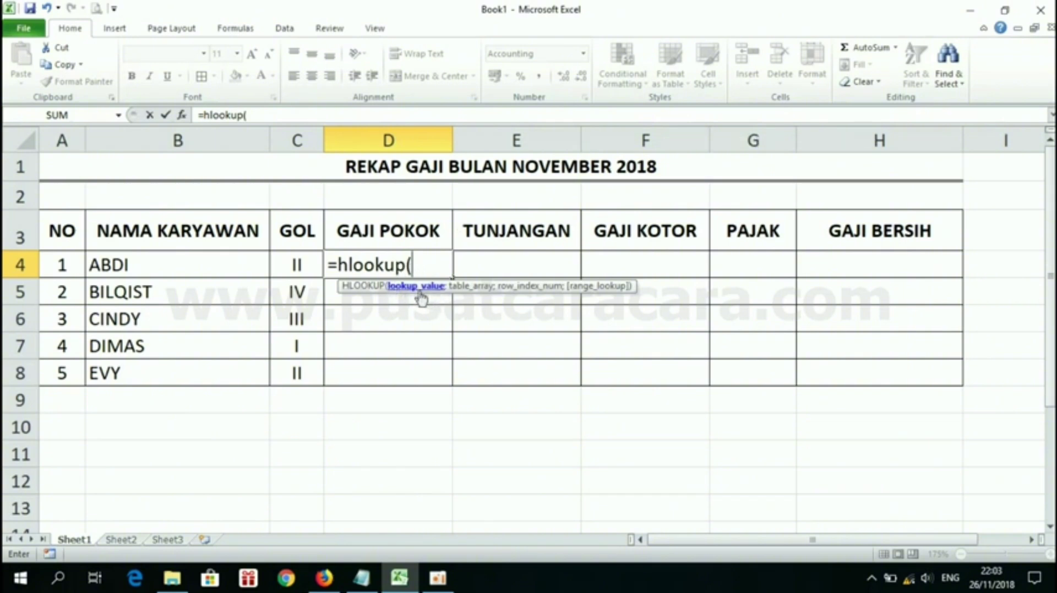
{"action": "left_click", "coordinate": [294, 264]}
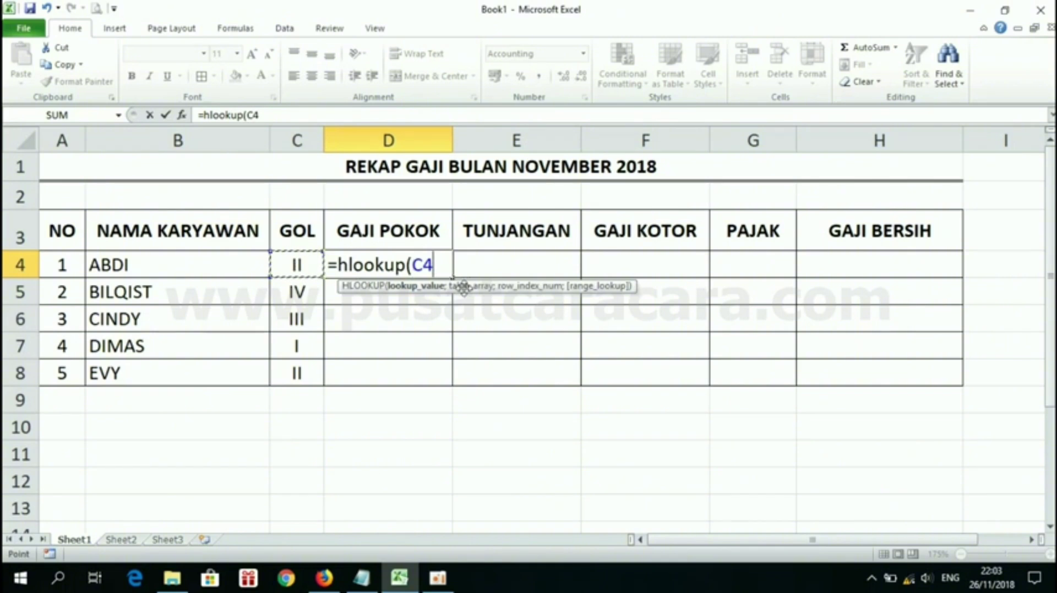
{"action": "type", "text": ";"}
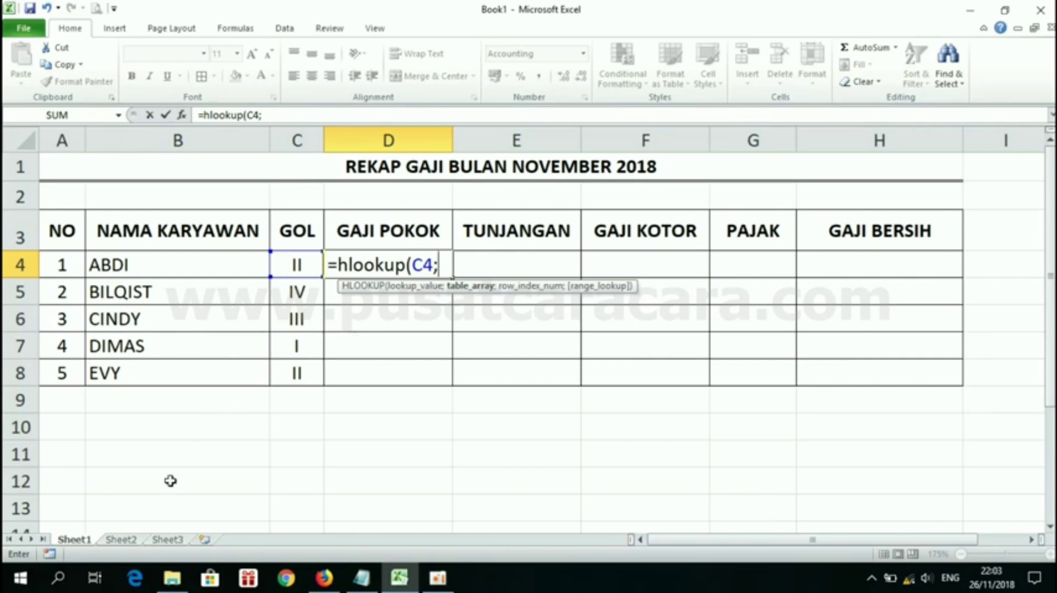
Complete the D4 HLOOKUP formula with the absolute table range Sheet2!$B$3:$E$6, row index 2 and range lookup 0
{"action": "left_click", "coordinate": [123, 540]}
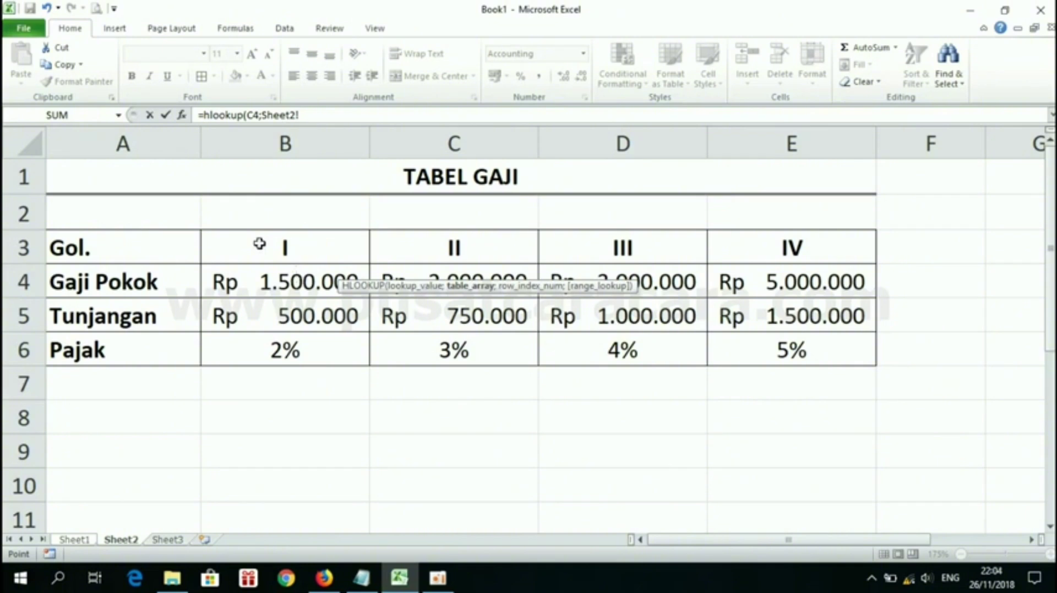
{"action": "left_click_drag", "start_coordinate": [285, 246], "coordinate": [816, 342]}
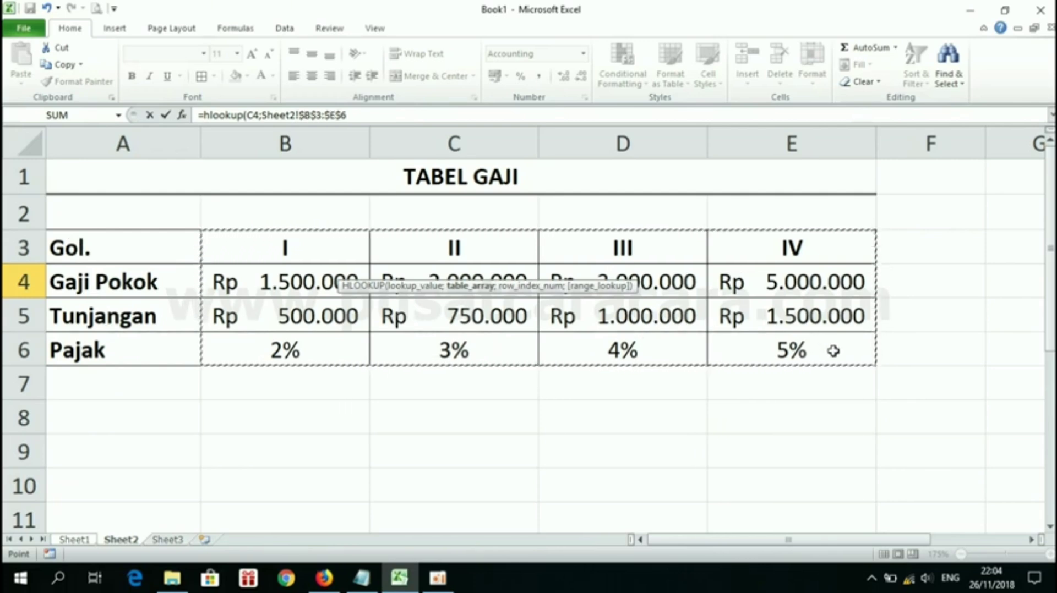
{"action": "key", "text": "F4"}
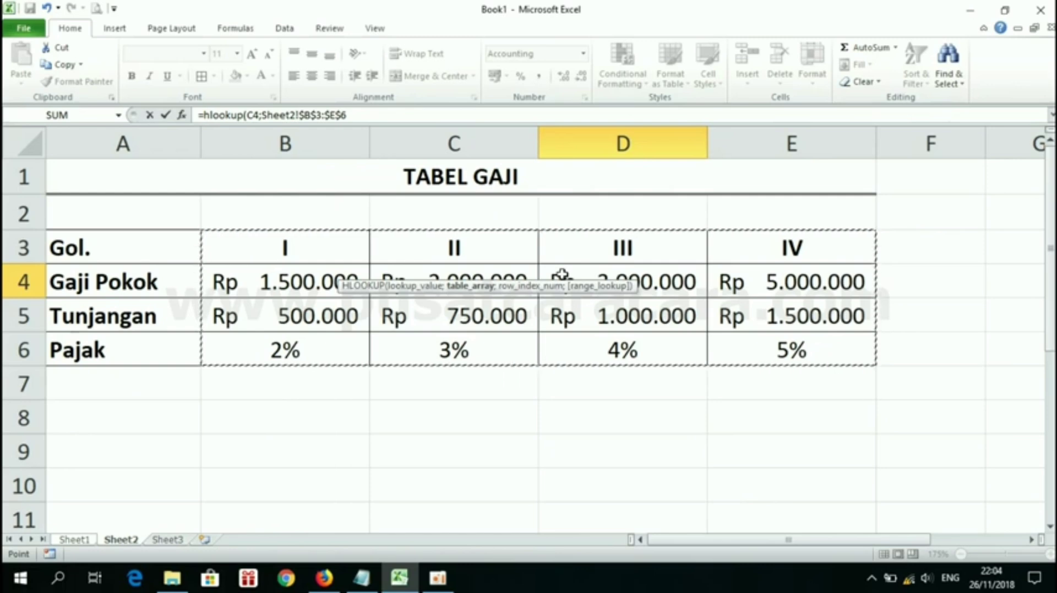
{"action": "type", "text": ";2"}
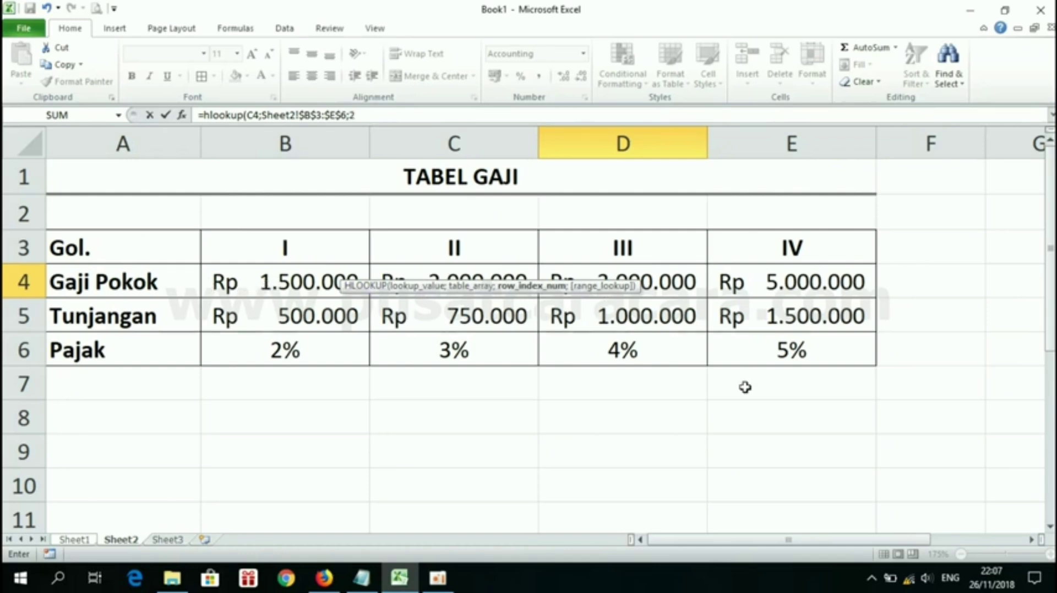
{"action": "type", "text": ";0"}
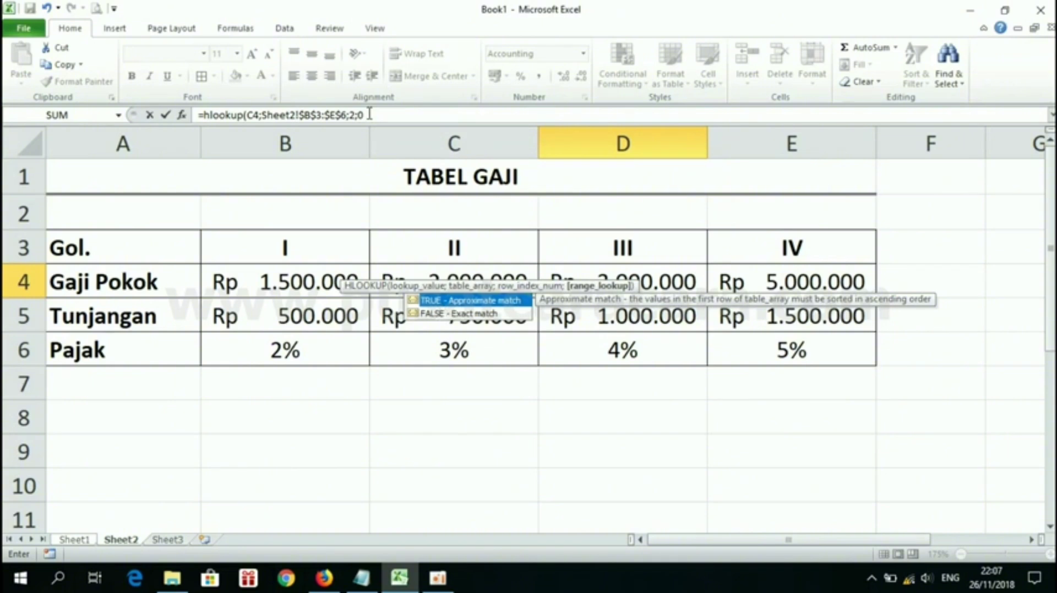
{"action": "type", "text": ")"}
{"action": "key", "text": "Return"}
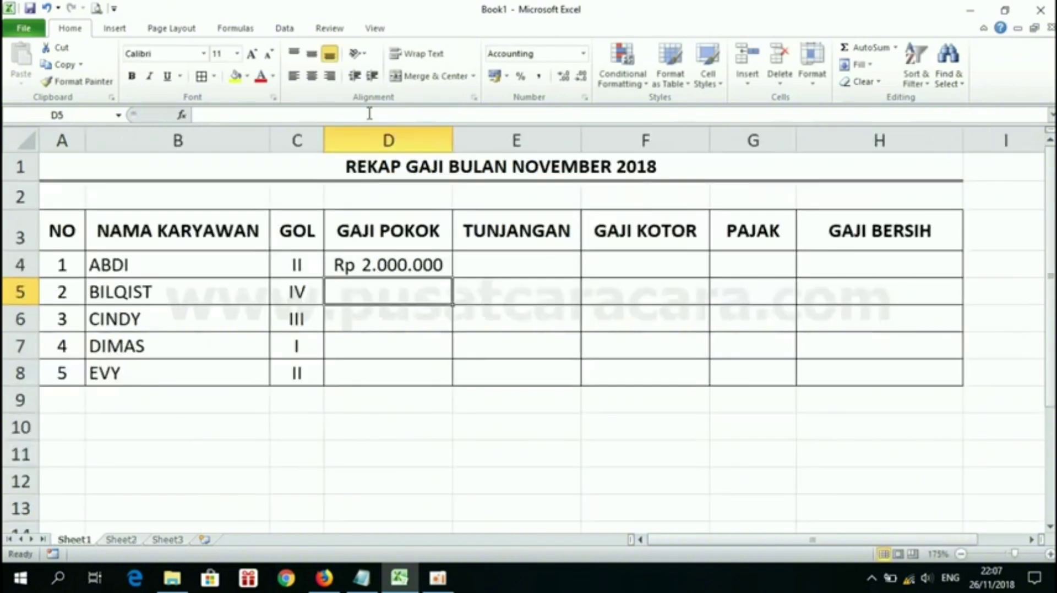
Compare the GAJI POKOK result in D4 with the entry for GOL II in the TABEL GAJI on Sheet2
{"action": "left_click", "coordinate": [395, 262]}
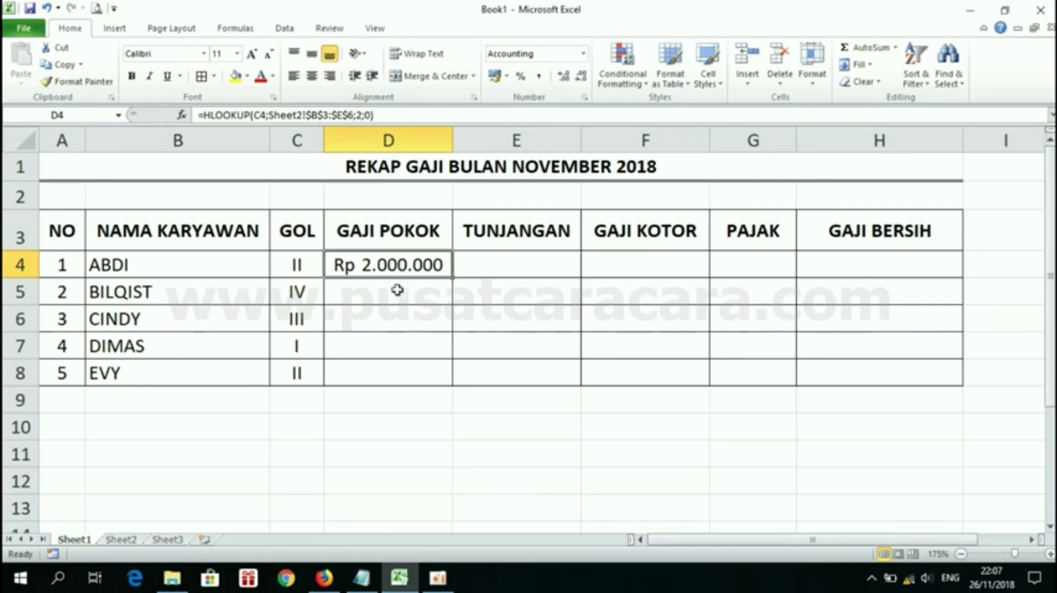
{"action": "left_click", "coordinate": [297, 267]}
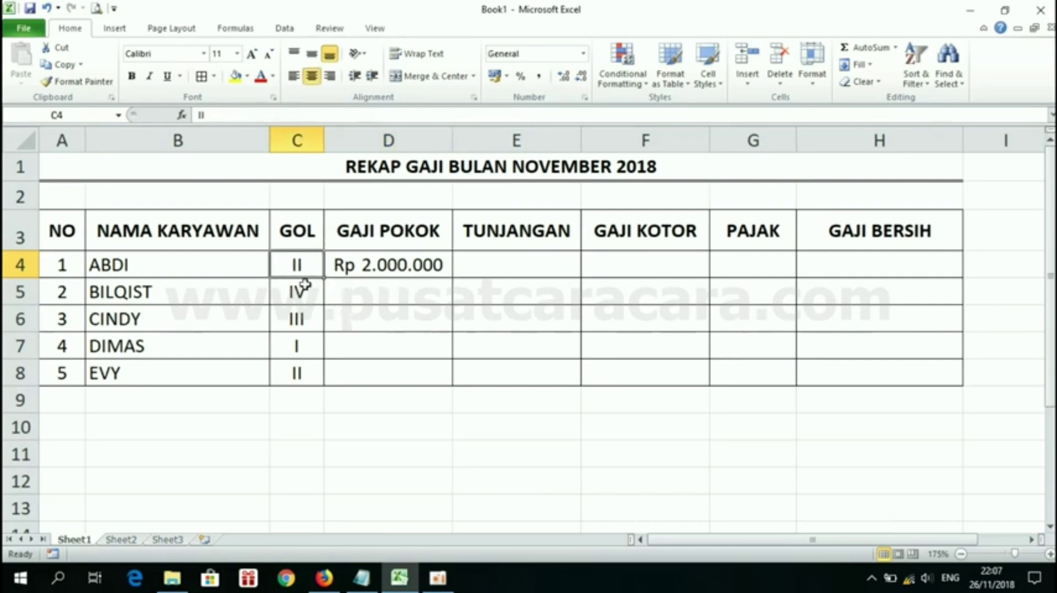
{"action": "left_click", "coordinate": [121, 540]}
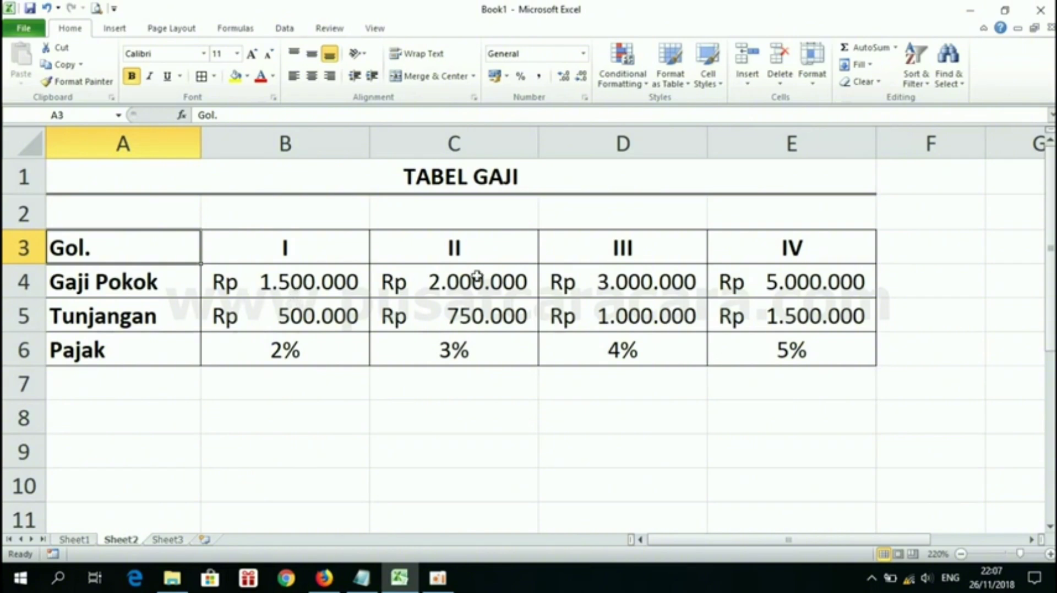
{"action": "left_click", "coordinate": [74, 539]}
{"action": "left_click", "coordinate": [396, 259]}
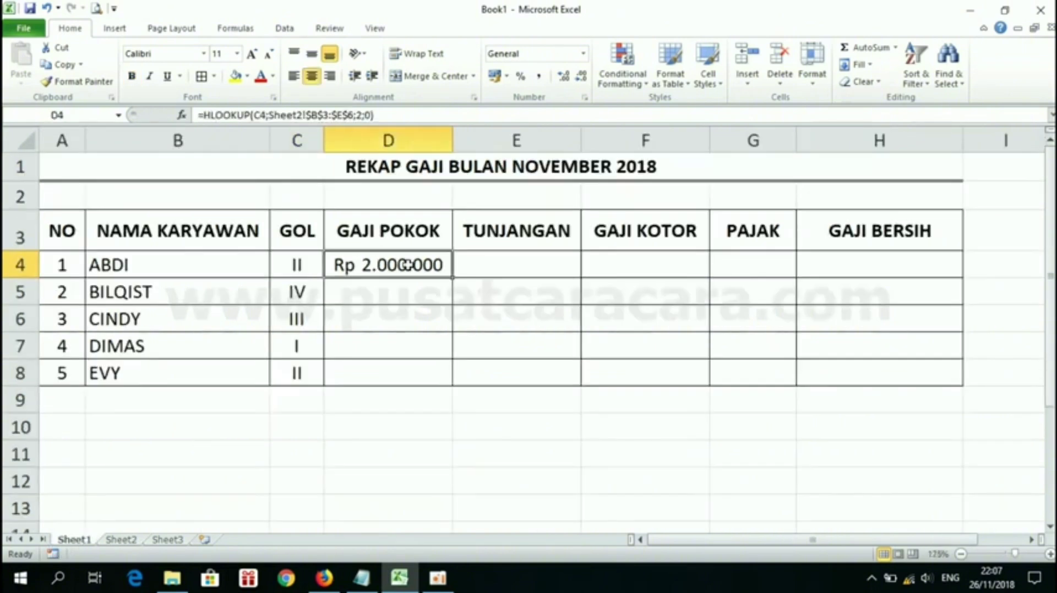
Enter an HLOOKUP formula in E4 under TUNJANGAN, using C4, the absolute range Sheet2!$B$3:$E$6, row index 3 and range lookup 0
{"action": "left_click", "coordinate": [512, 267]}
{"action": "type", "text": "="}
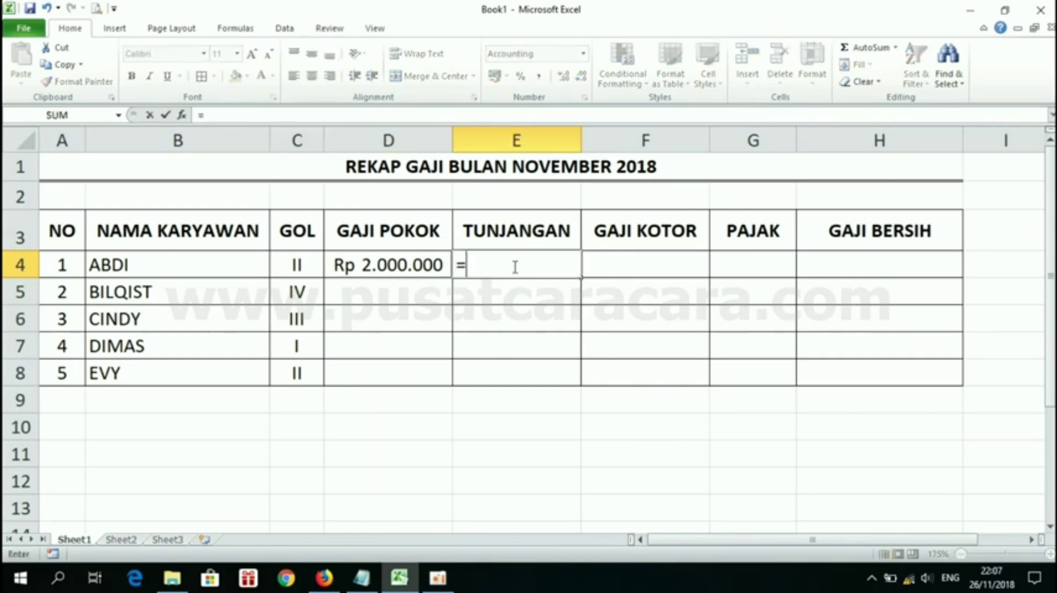
{"action": "type", "text": "hlookup"}
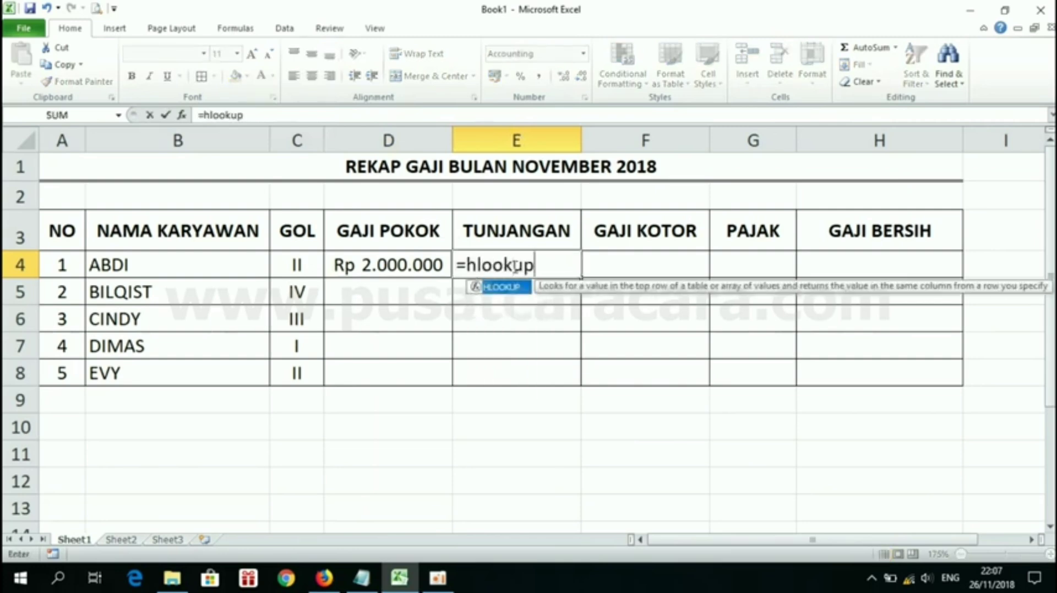
{"action": "type", "text": "("}
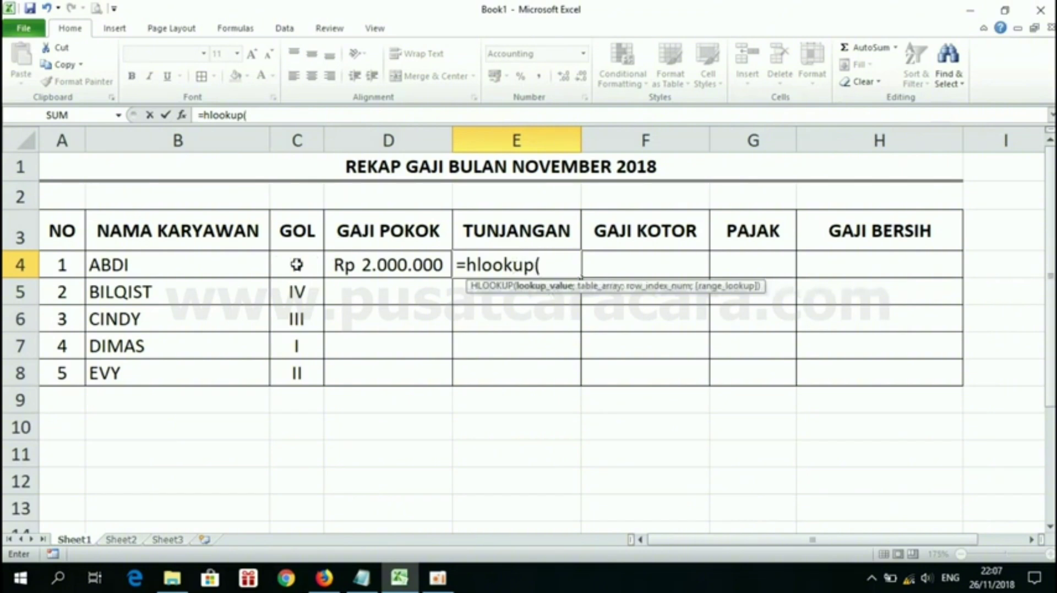
{"action": "left_click", "coordinate": [297, 265]}
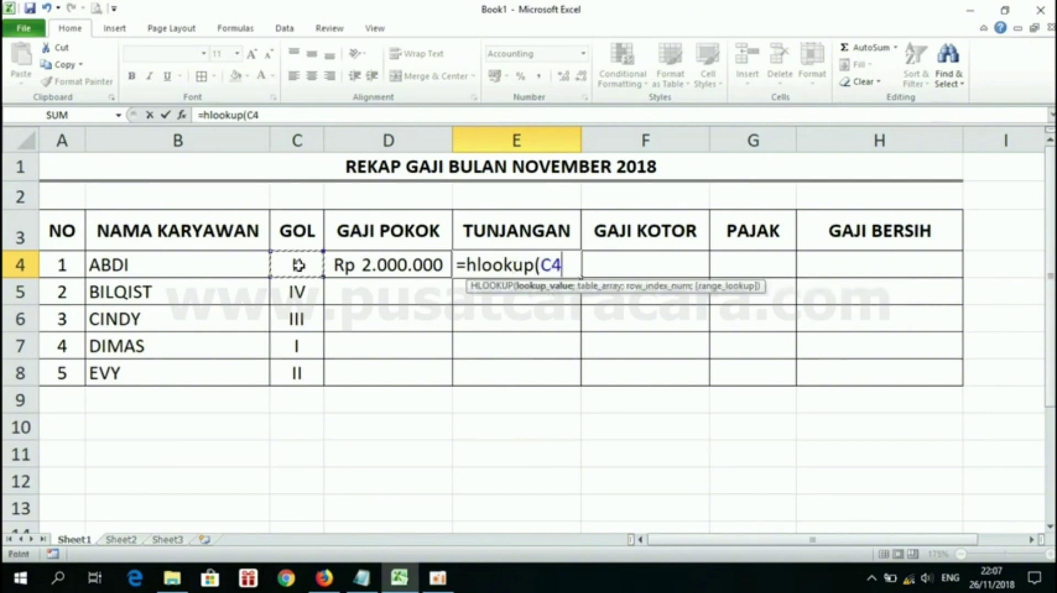
{"action": "type", "text": ";"}
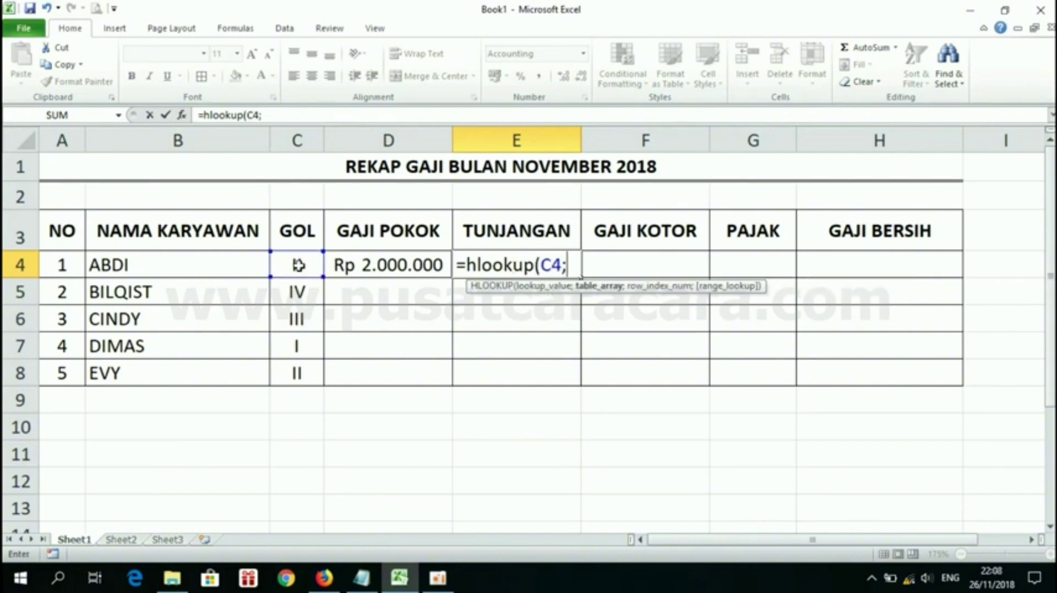
{"action": "left_click", "coordinate": [131, 542]}
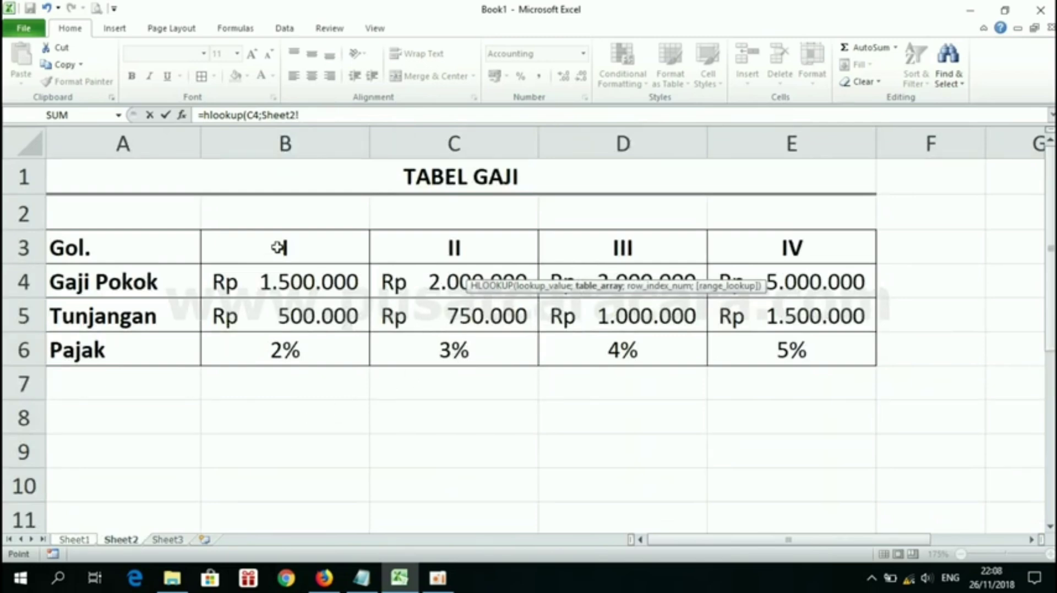
{"action": "left_click_drag", "start_coordinate": [277, 248], "coordinate": [748, 355]}
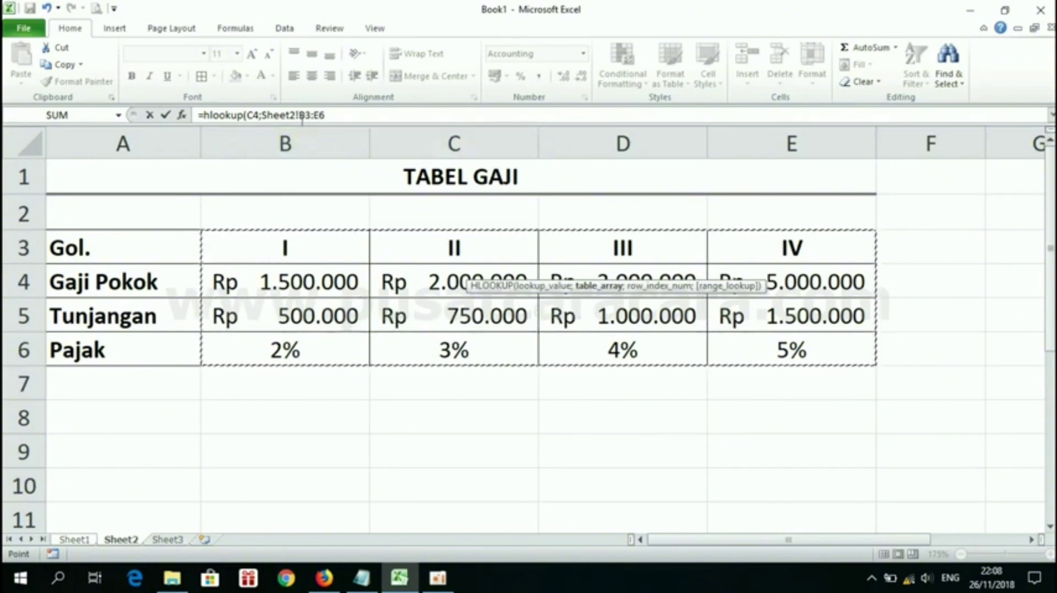
{"action": "key", "text": "F4"}
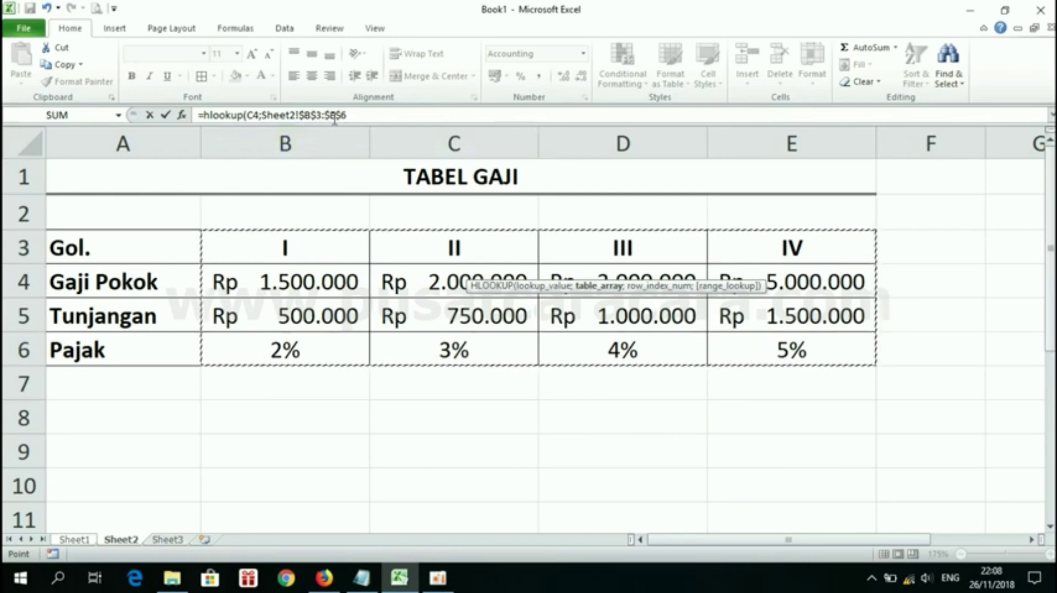
{"action": "type", "text": ";3"}
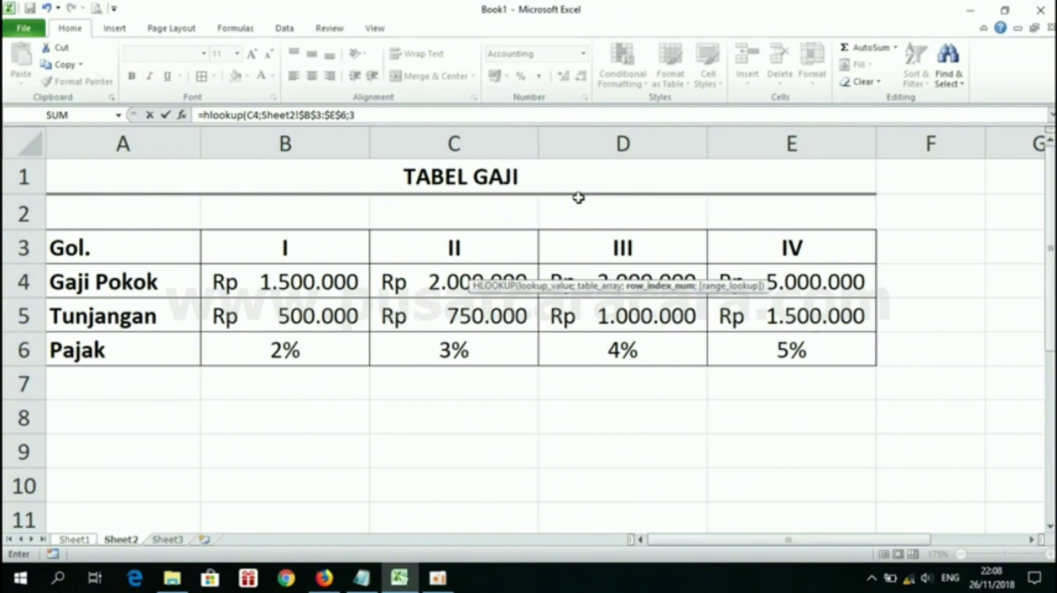
{"action": "type", "text": ";0)"}
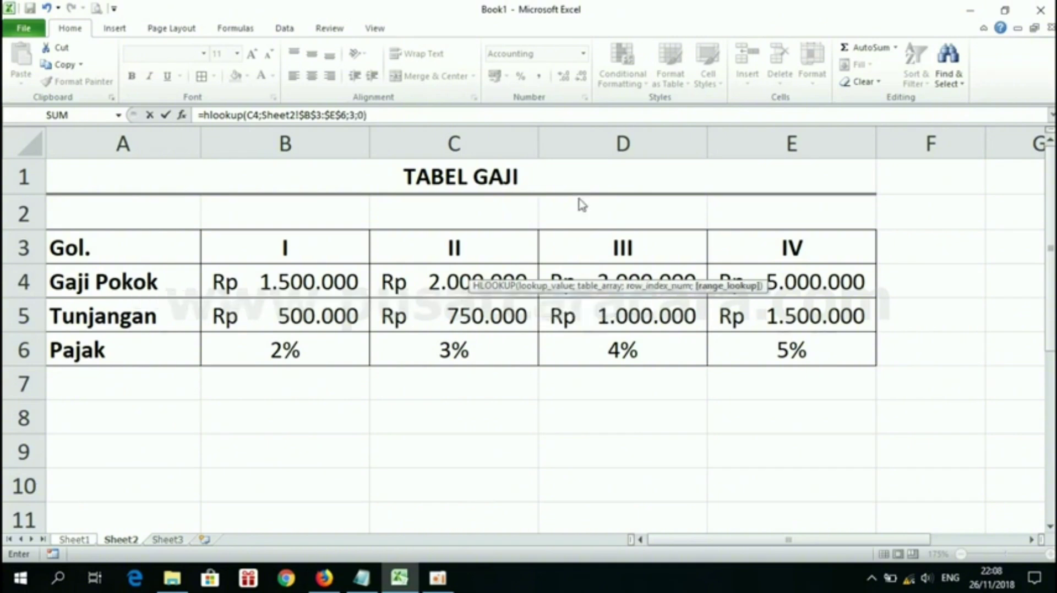
{"action": "key", "text": "Return"}
Calculate GAJI KOTOR in F4 by adding GAJI POKOK and TUNJANGAN with the formula =D4+E4
{"action": "left_click", "coordinate": [655, 270]}
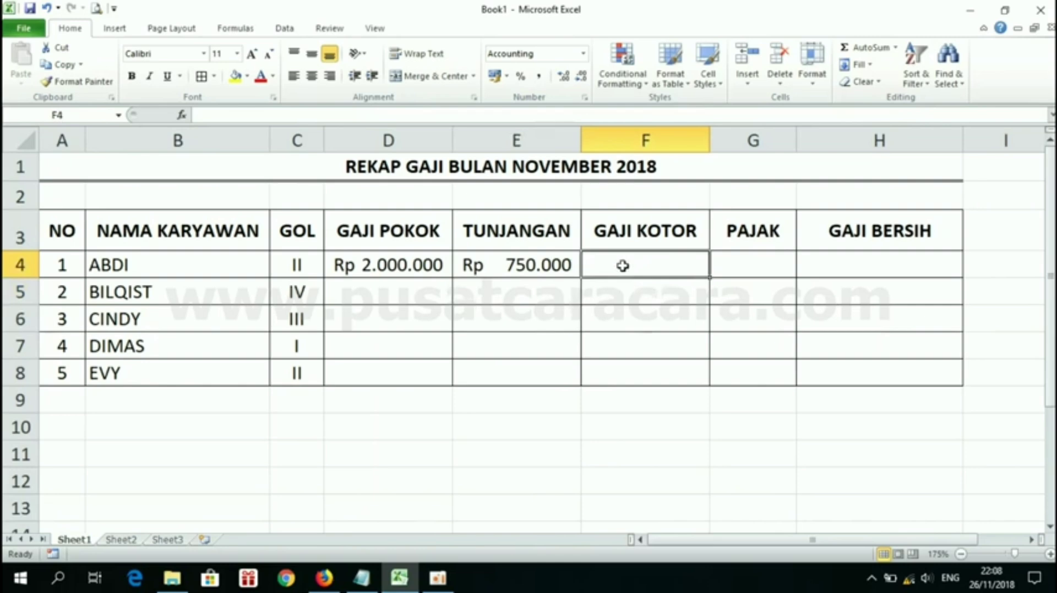
{"action": "type", "text": "="}
{"action": "left_click", "coordinate": [421, 261]}
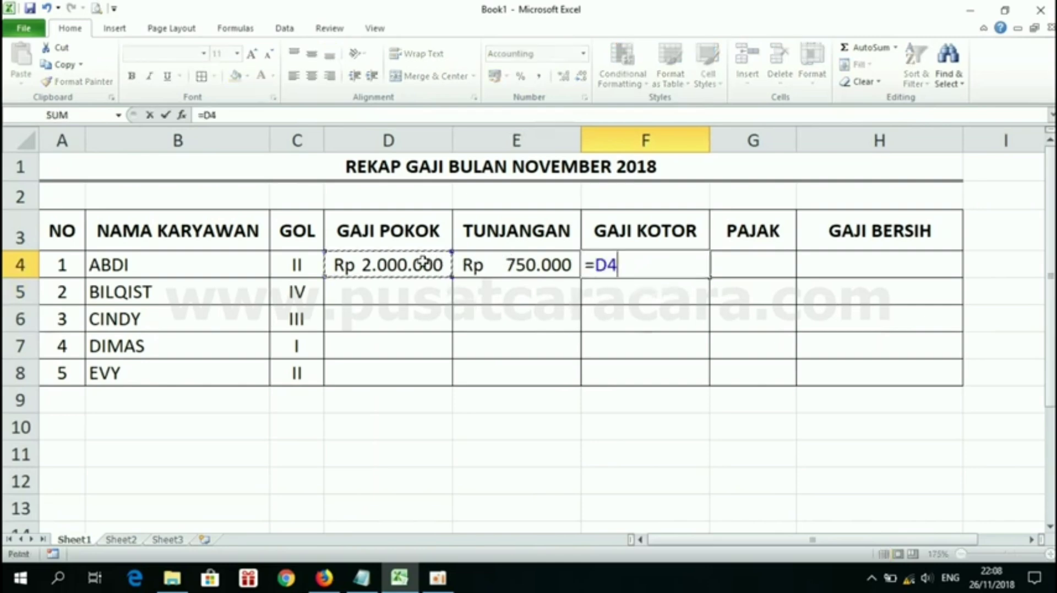
{"action": "type", "text": "+"}
{"action": "left_click", "coordinate": [497, 264]}
{"action": "key", "text": "Return"}
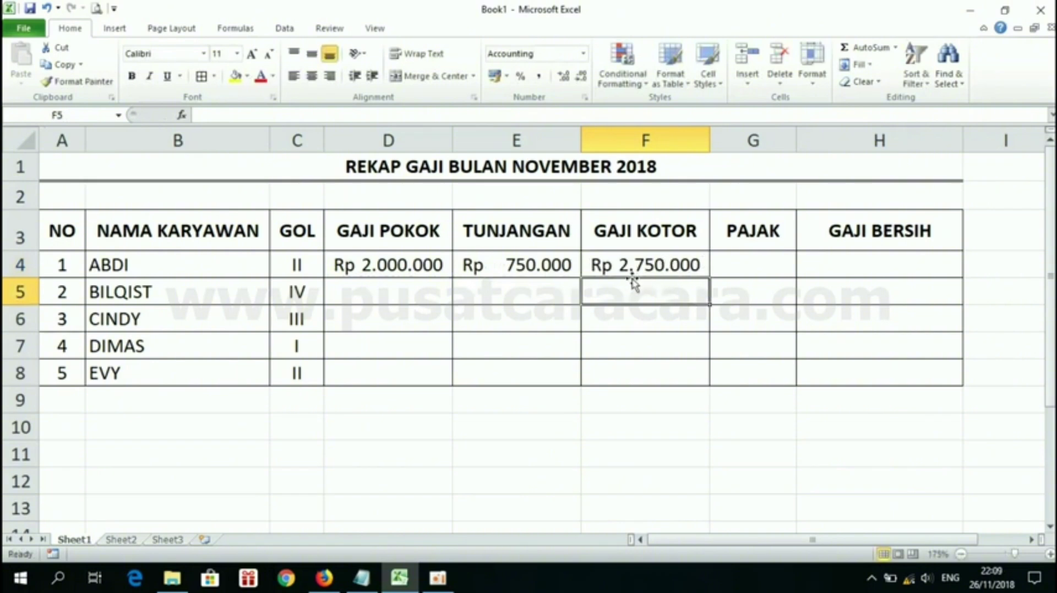
Enter an HLOOKUP formula in G4 under PAJAK, using C4, the absolute range Sheet2!$B$3:$E$6, row index 4 and range lookup 0
{"action": "left_click", "coordinate": [752, 268]}
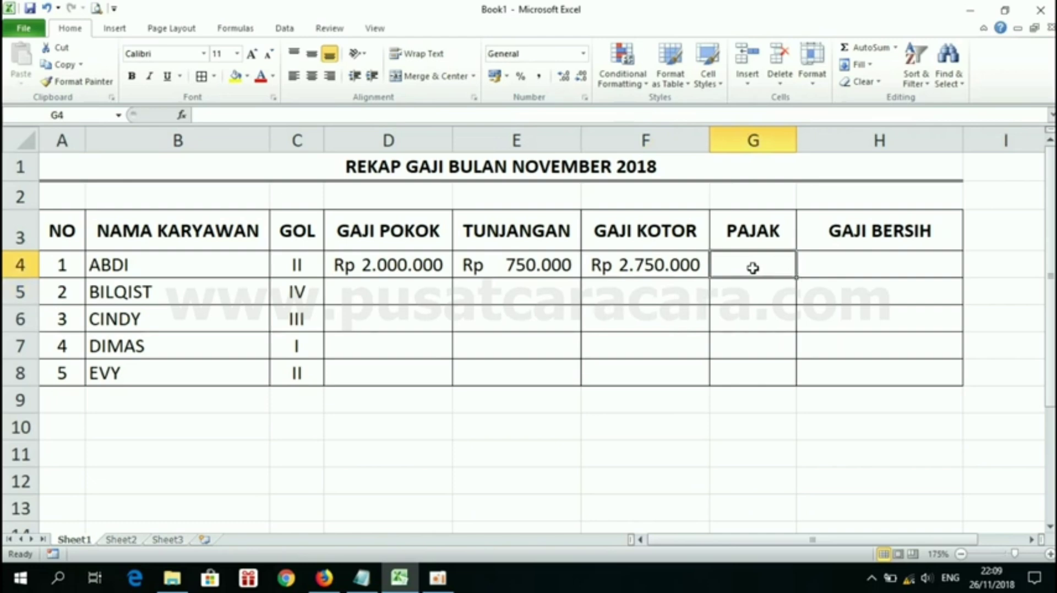
{"action": "type", "text": "=hlookup"}
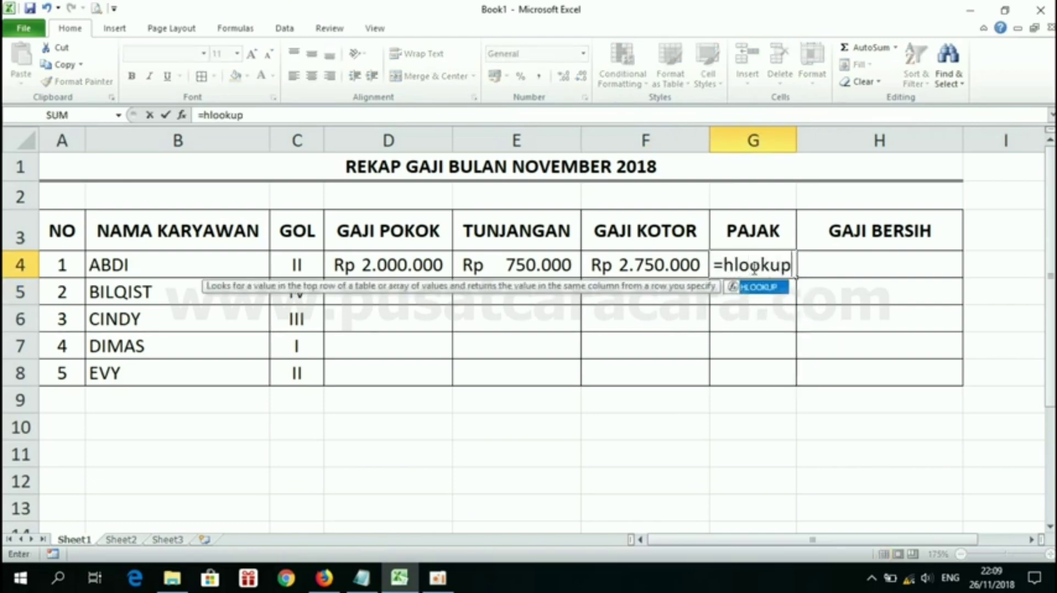
{"action": "type", "text": "("}
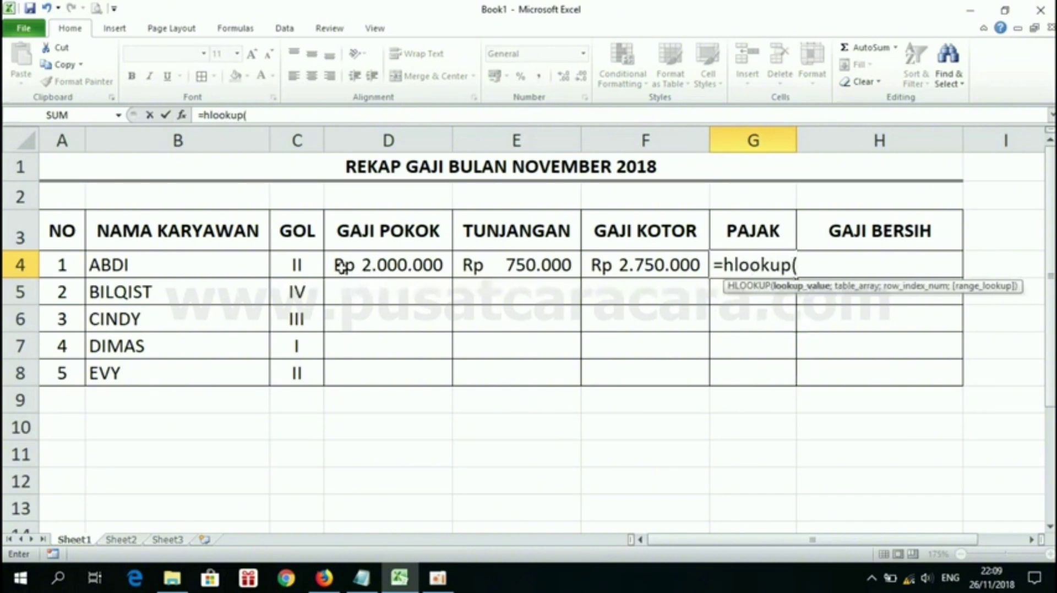
{"action": "left_click", "coordinate": [305, 260]}
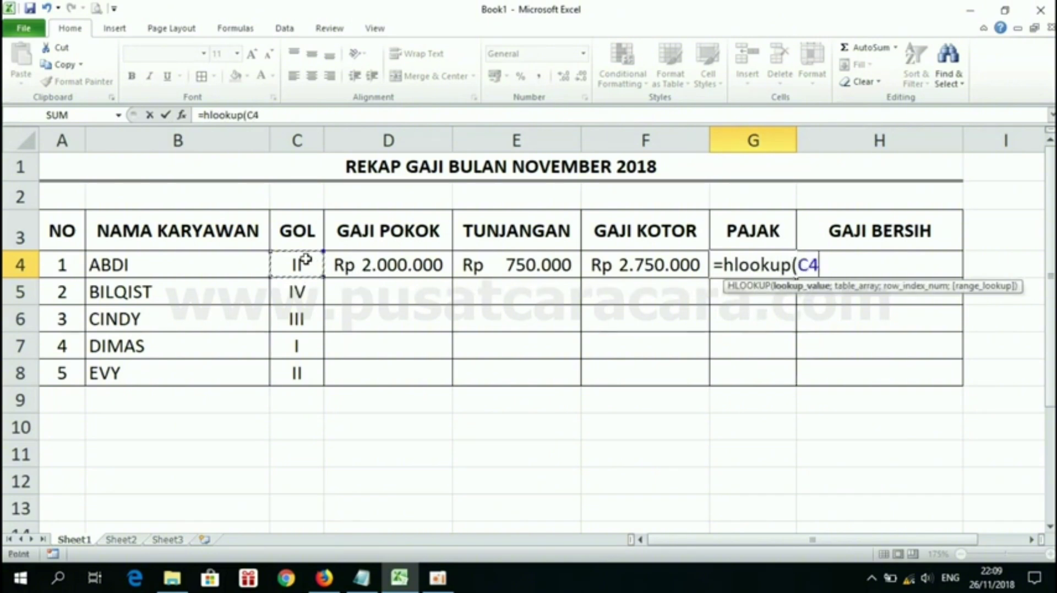
{"action": "type", "text": ";"}
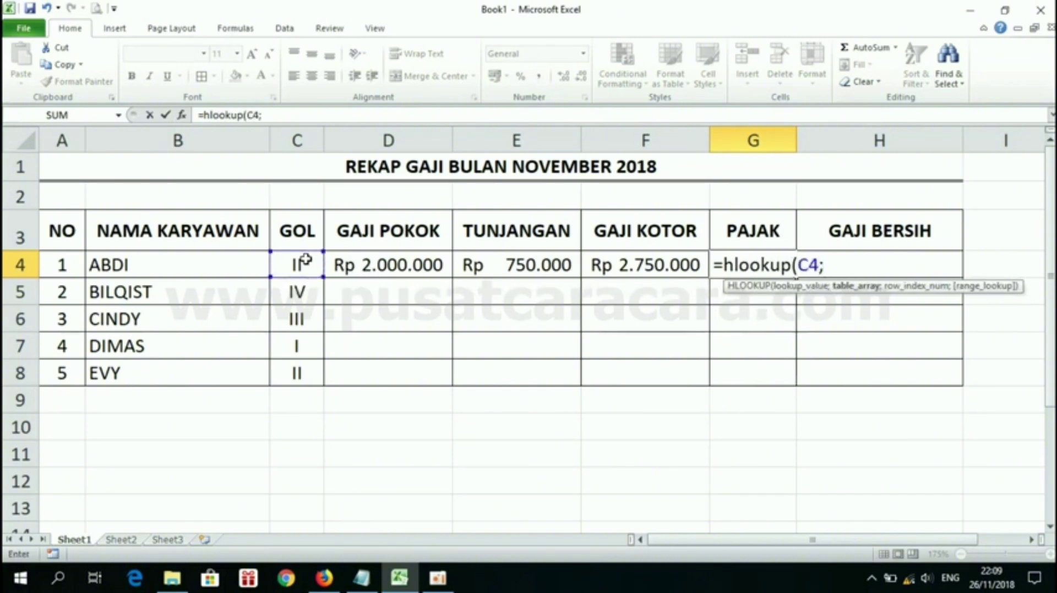
{"action": "left_click", "coordinate": [121, 540]}
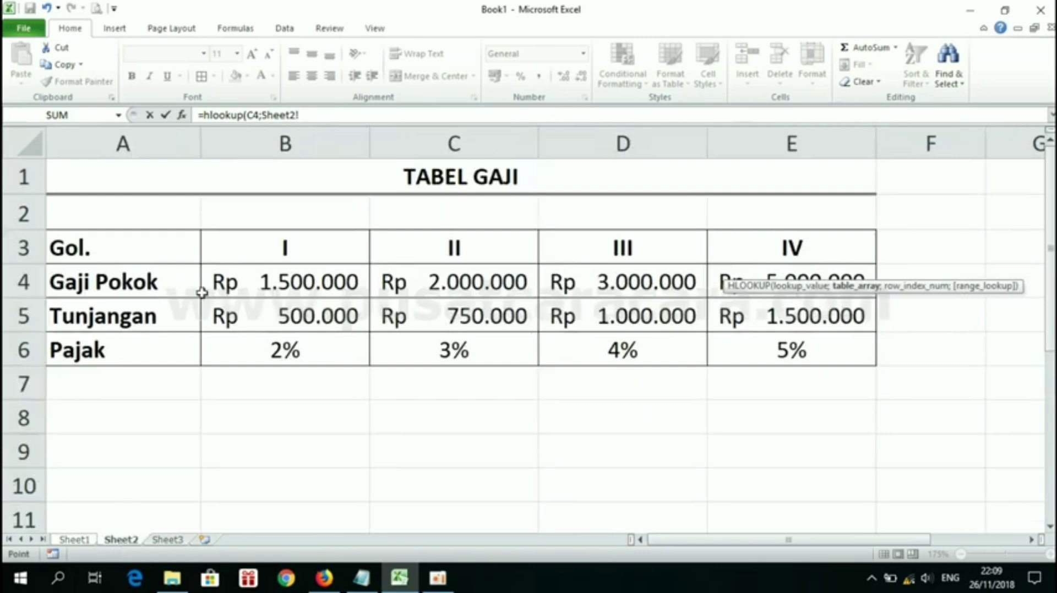
{"action": "left_click", "coordinate": [278, 256]}
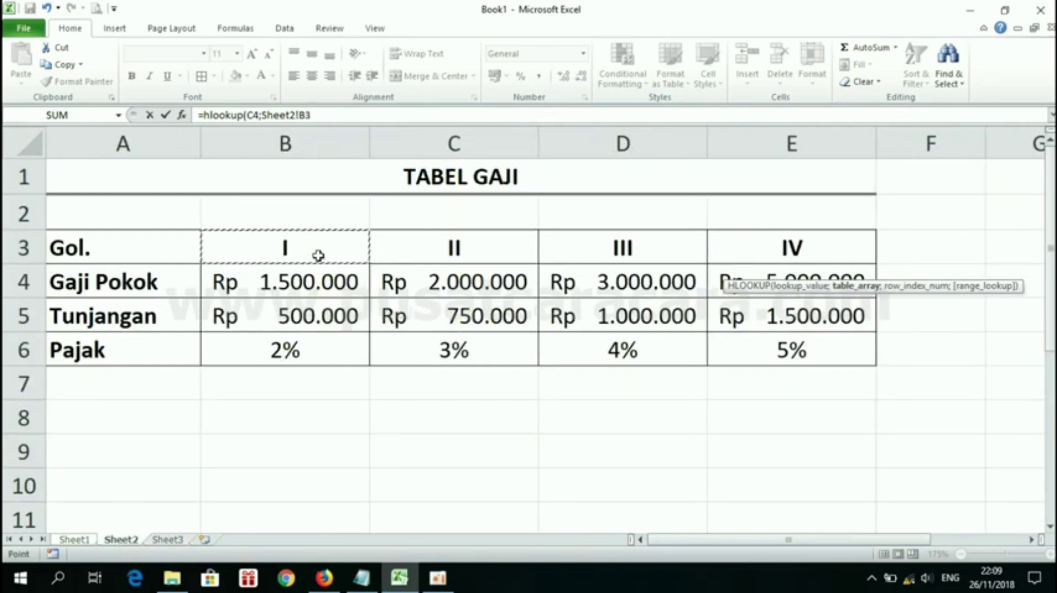
{"action": "left_click_drag", "start_coordinate": [318, 255], "coordinate": [752, 358]}
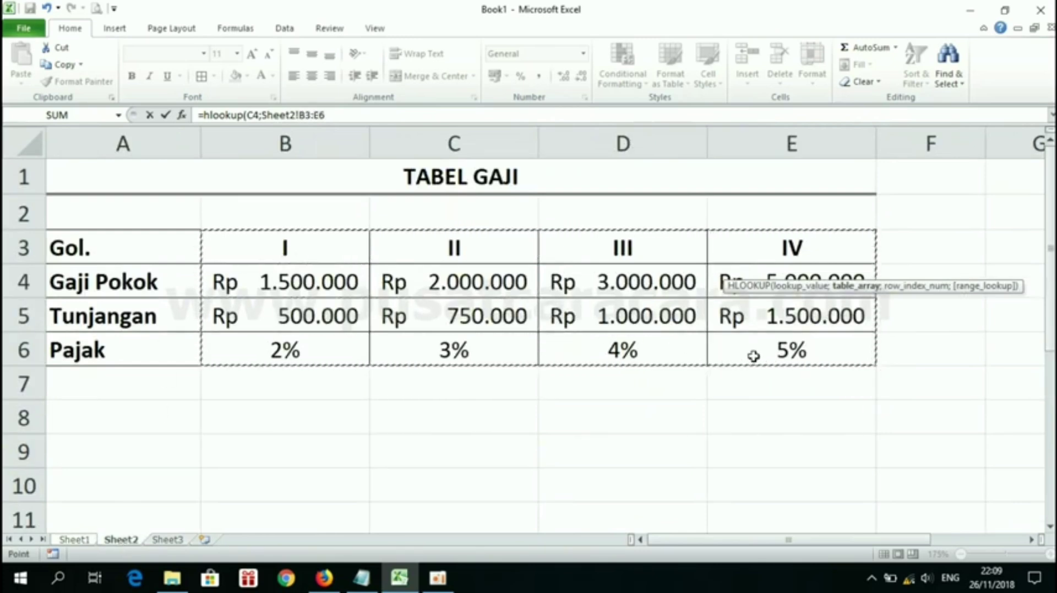
{"action": "key", "text": "F4"}
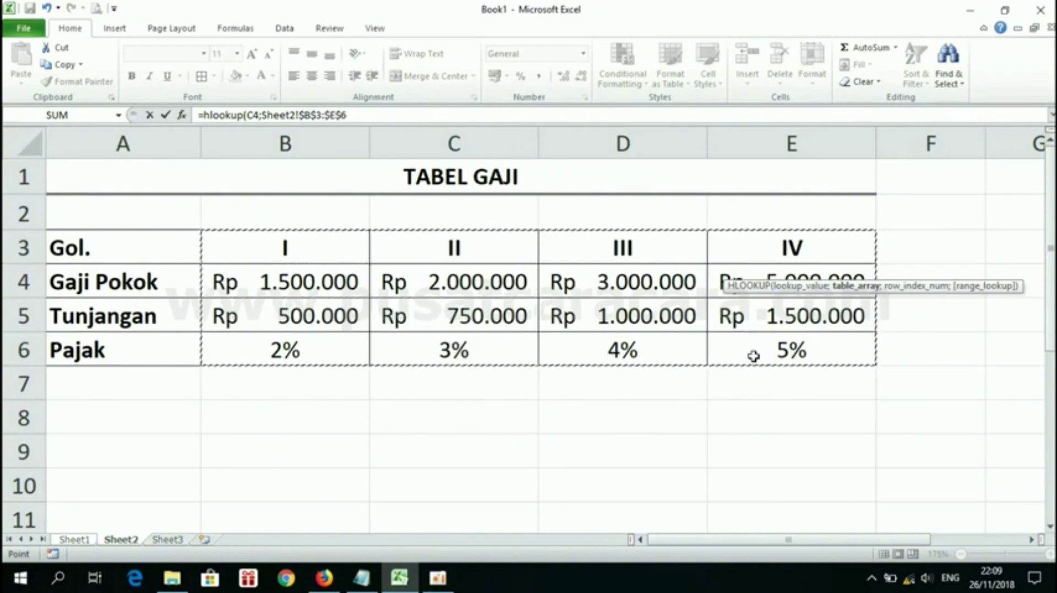
{"action": "type", "text": ";"}
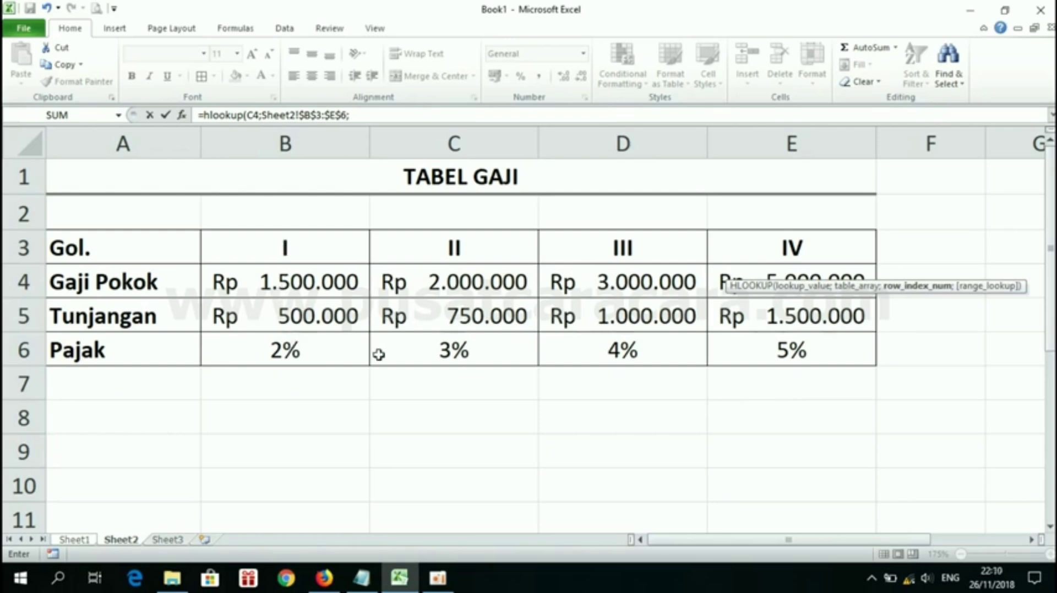
{"action": "type", "text": "4;"}
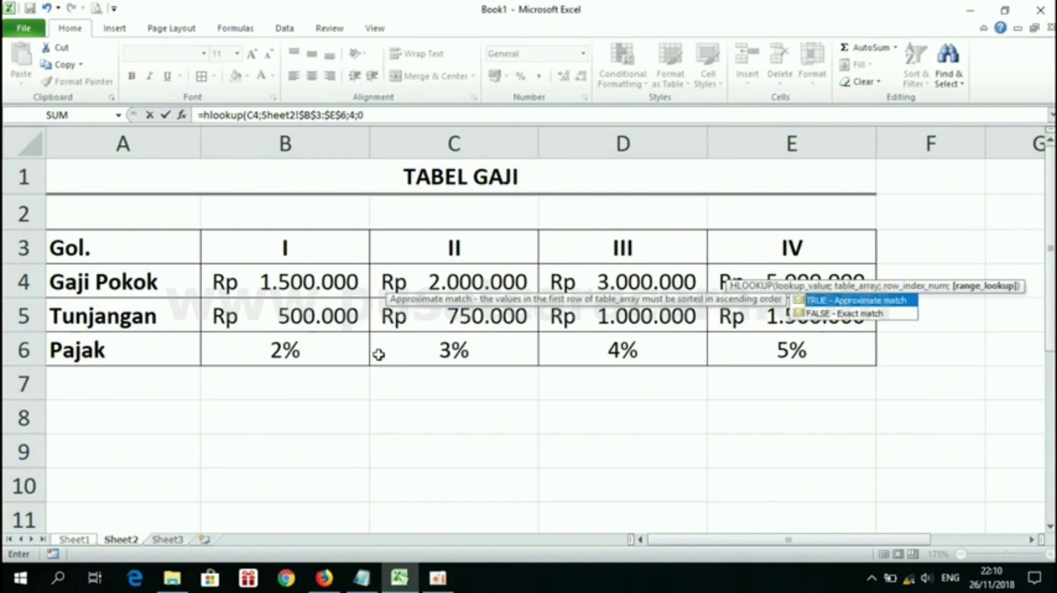
{"action": "type", "text": "0)"}
{"action": "key", "text": "Return"}
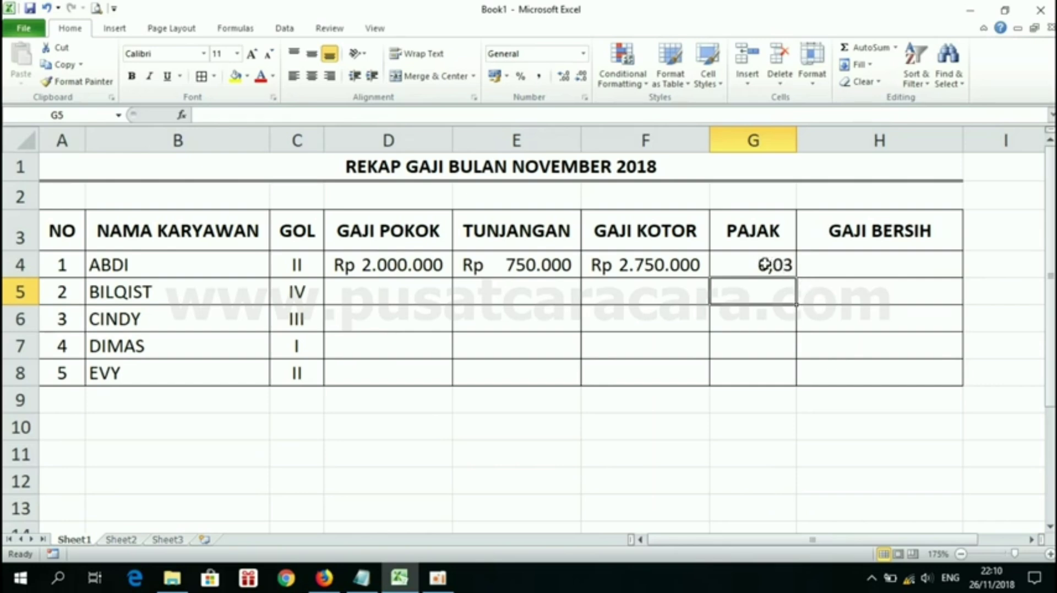
Format the PAJAK cells G4:G8 as Percentage without decimal places and center them horizontally
{"action": "left_click_drag", "start_coordinate": [765, 265], "coordinate": [765, 378]}
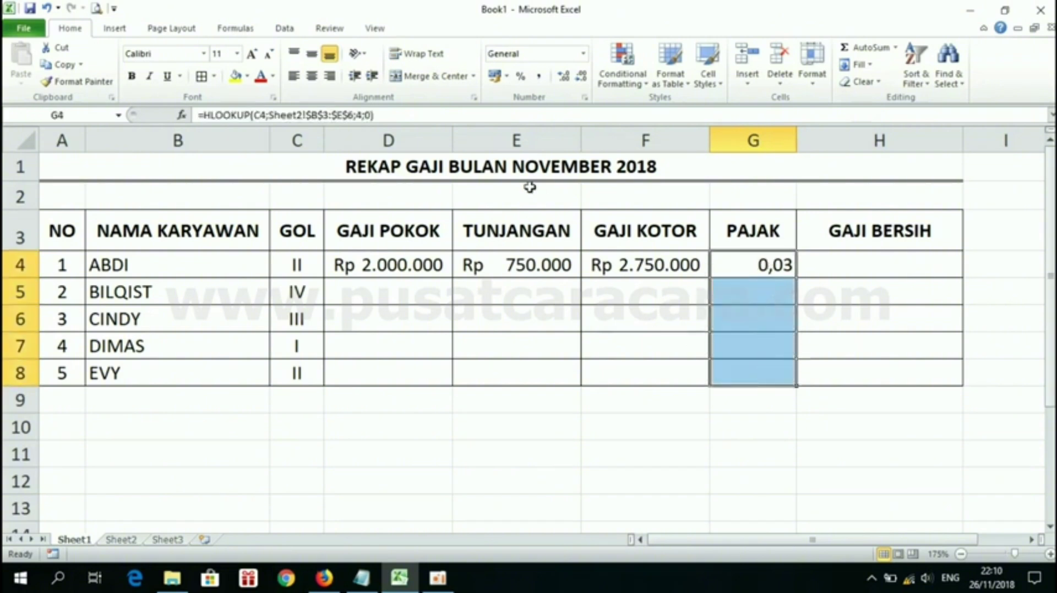
{"action": "left_click", "coordinate": [783, 314]}
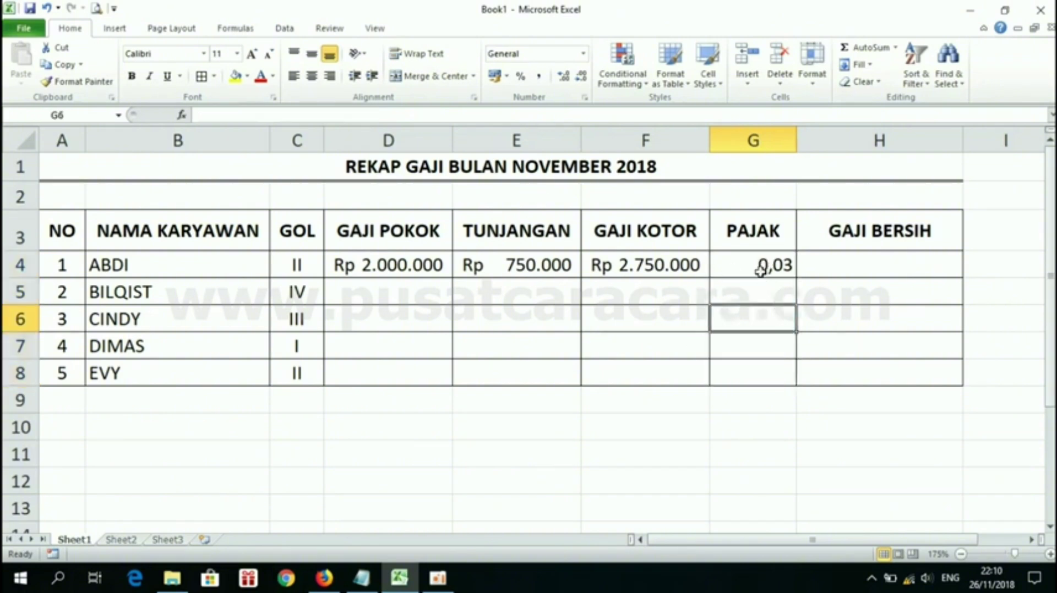
{"action": "left_click_drag", "start_coordinate": [760, 266], "coordinate": [760, 378]}
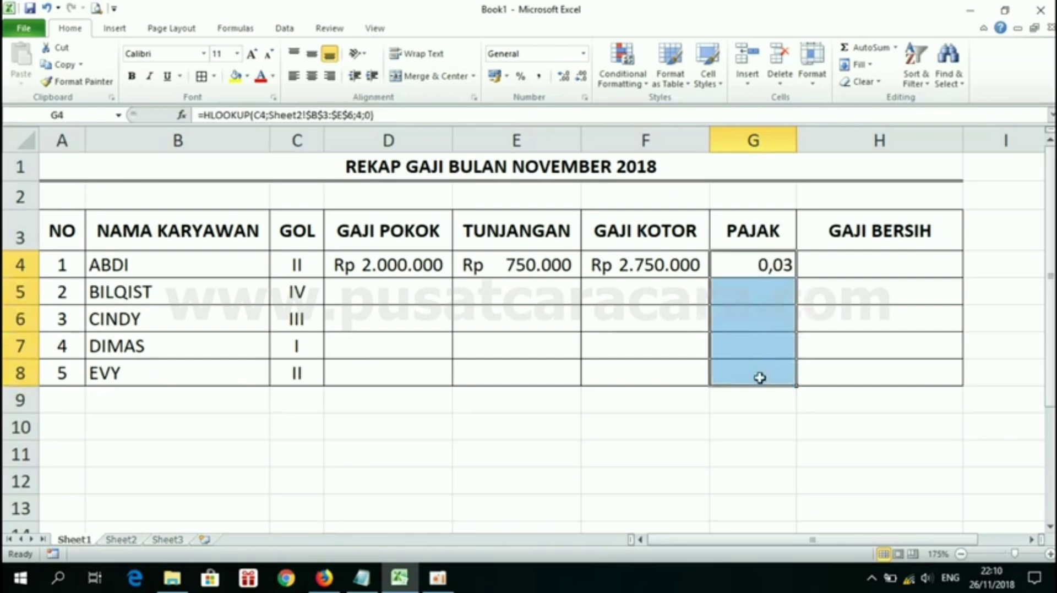
{"action": "right_click", "coordinate": [760, 378]}
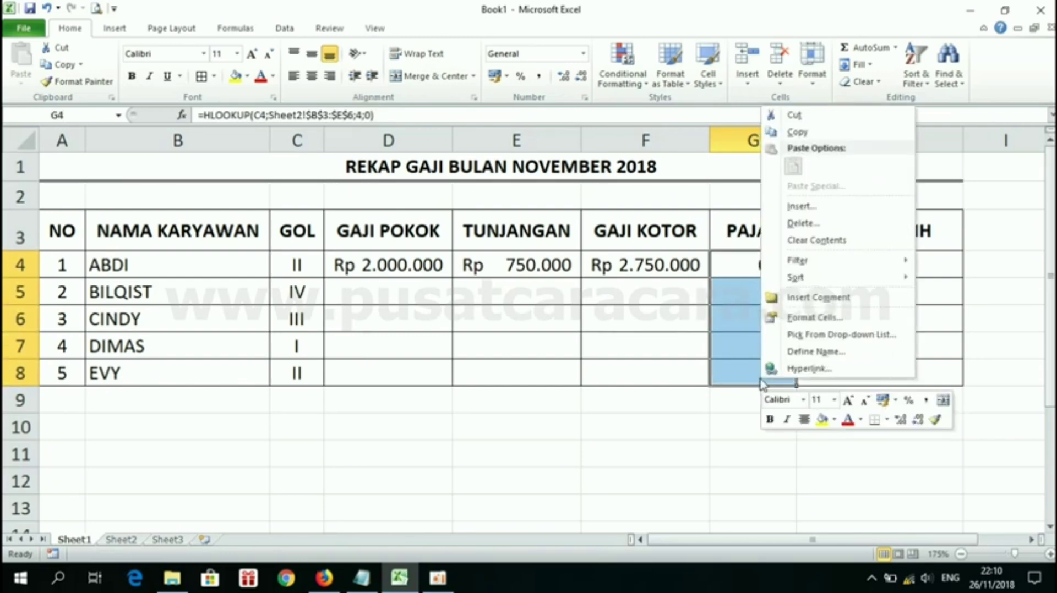
{"action": "left_click", "coordinate": [815, 318]}
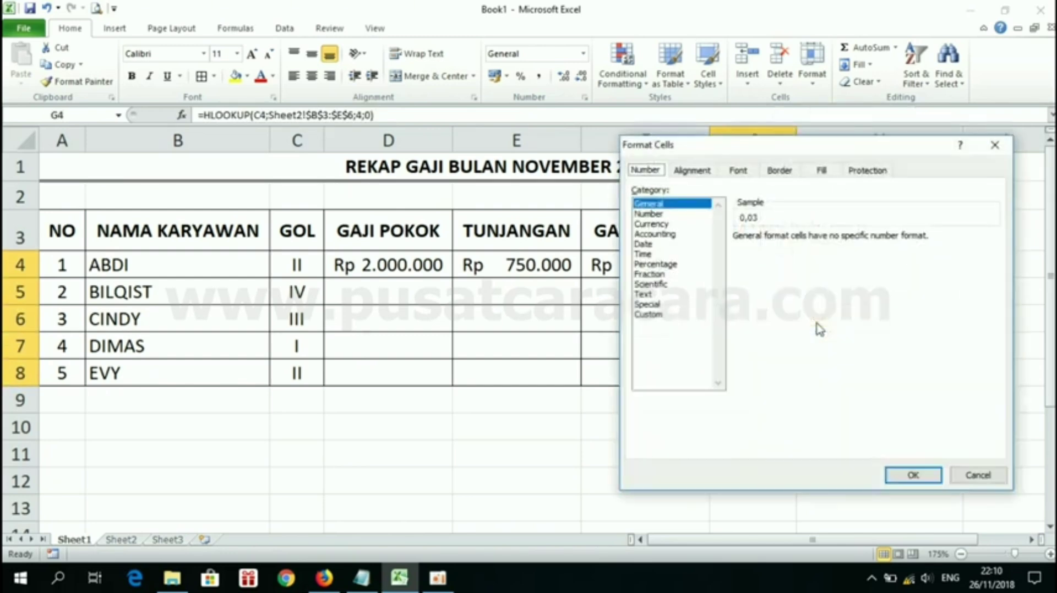
{"action": "left_click", "coordinate": [672, 265]}
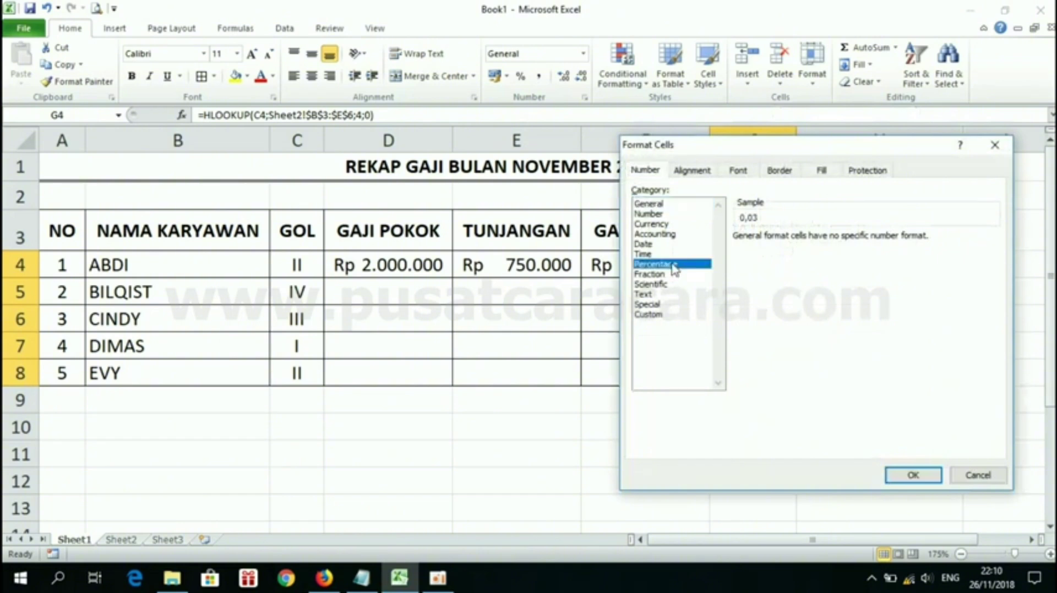
{"action": "left_click", "coordinate": [910, 476]}
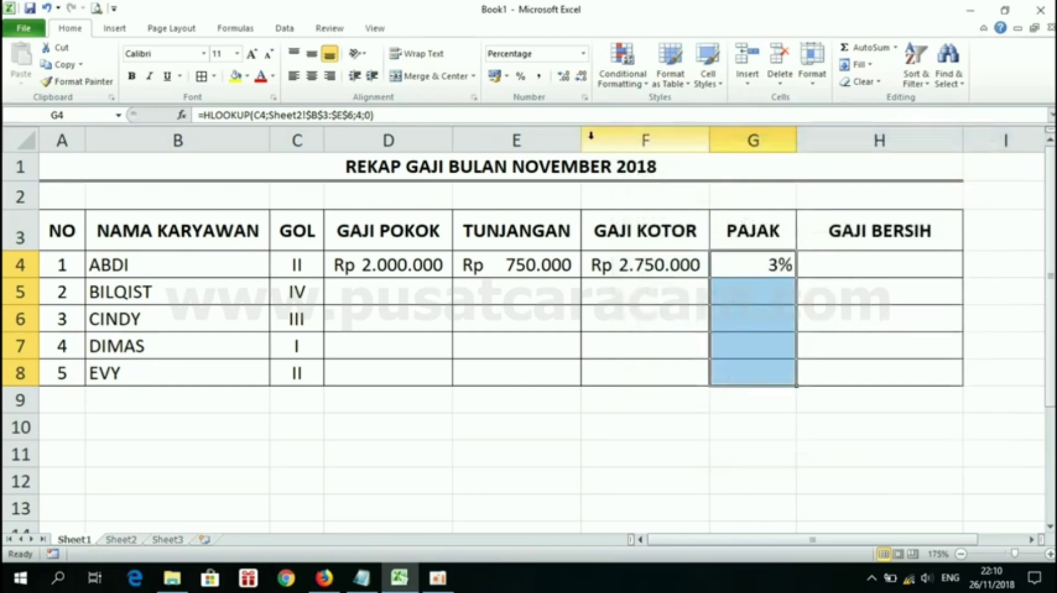
{"action": "left_click", "coordinate": [312, 77]}
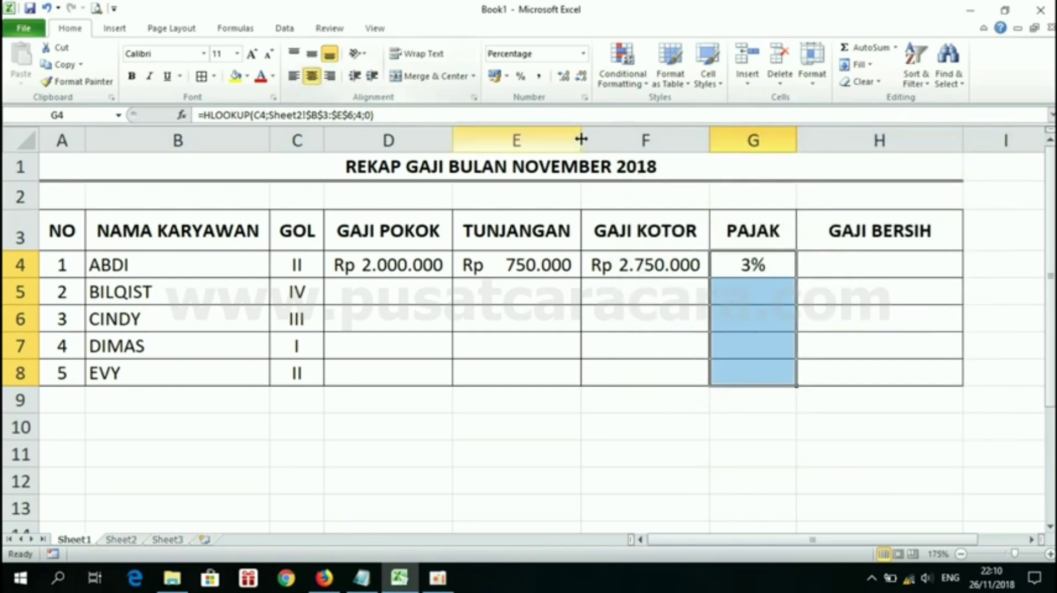
Calculate GAJI BERSIH in H4 by deducting the tax share from GAJI KOTOR with the formula =F4-(F4*G4)
{"action": "left_click", "coordinate": [854, 268]}
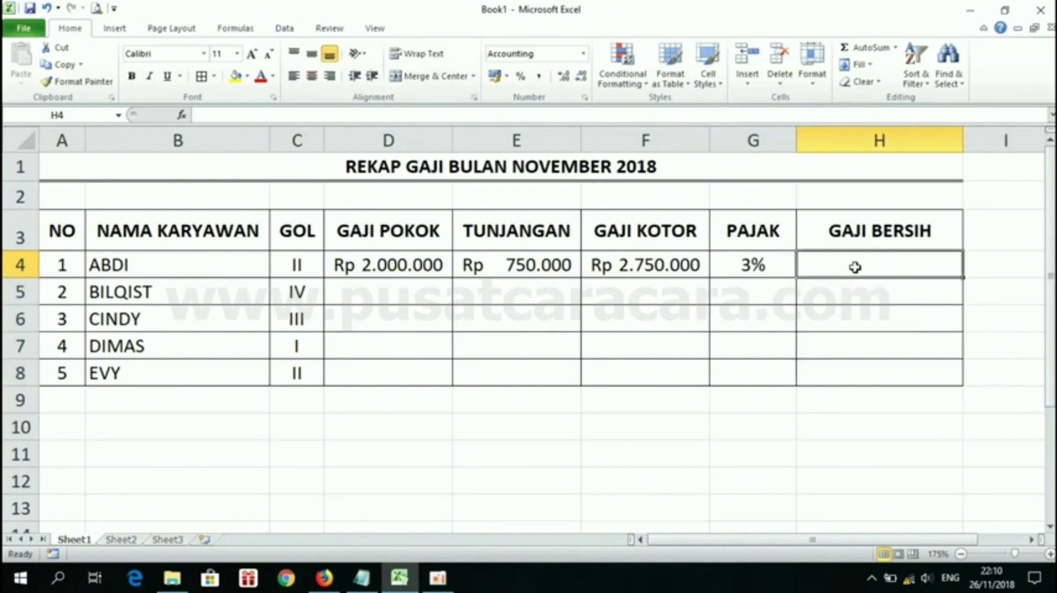
{"action": "left_click", "coordinate": [634, 260]}
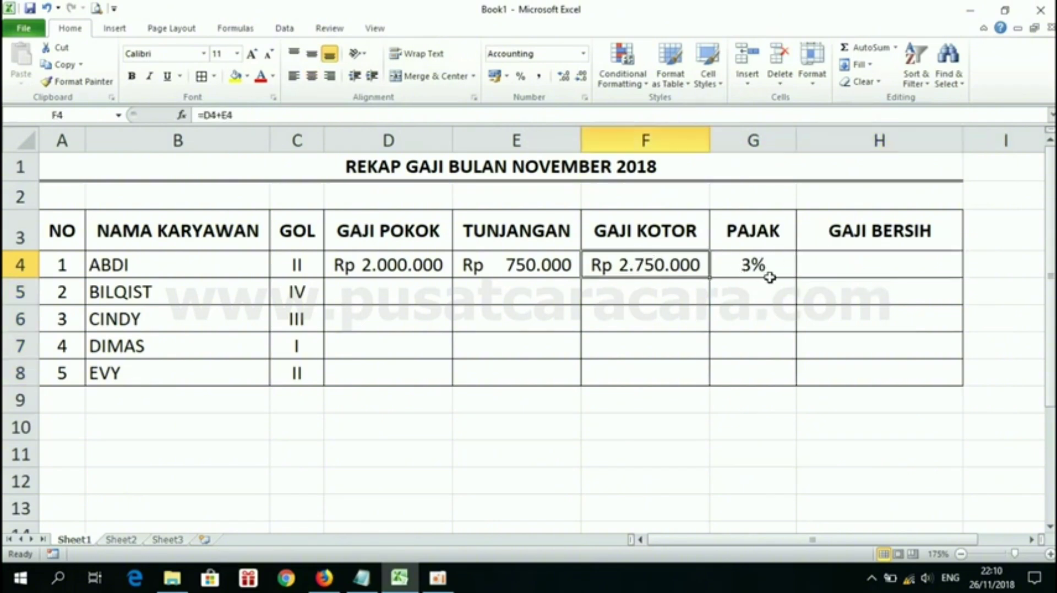
{"action": "left_click", "coordinate": [769, 278]}
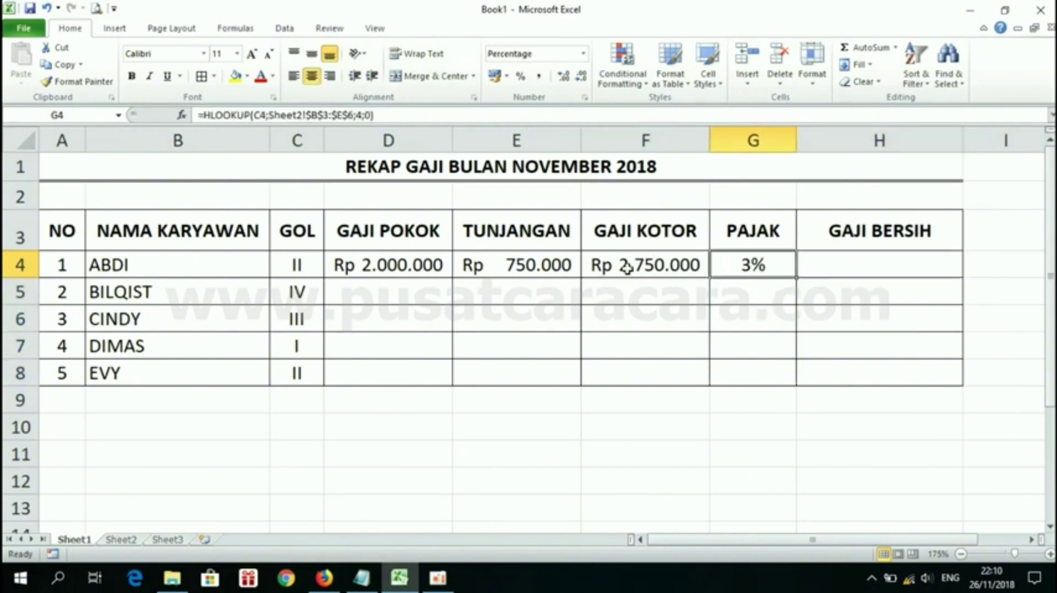
{"action": "left_click", "coordinate": [852, 266]}
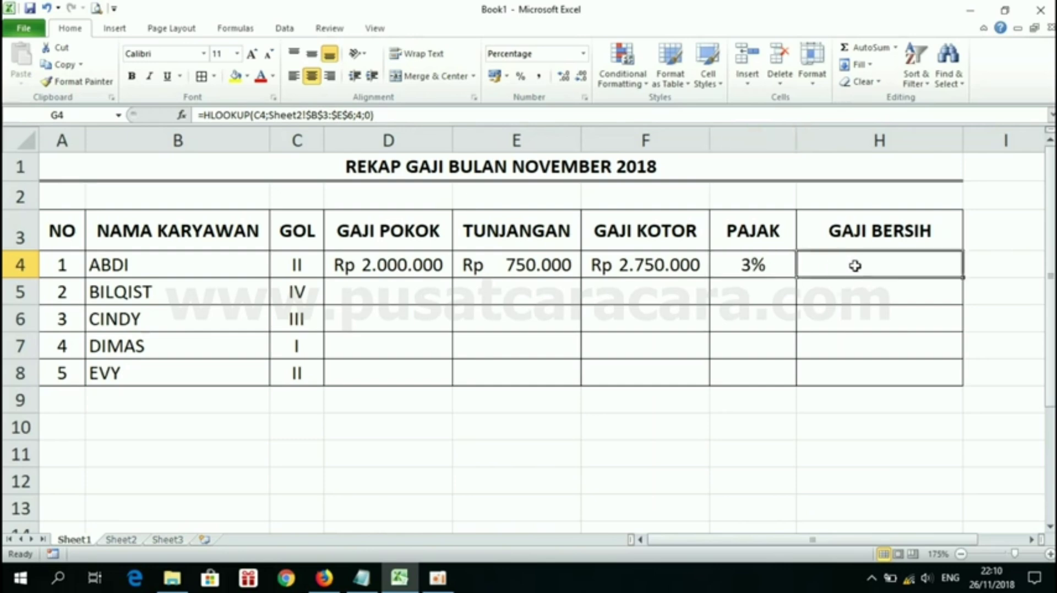
{"action": "type", "text": "="}
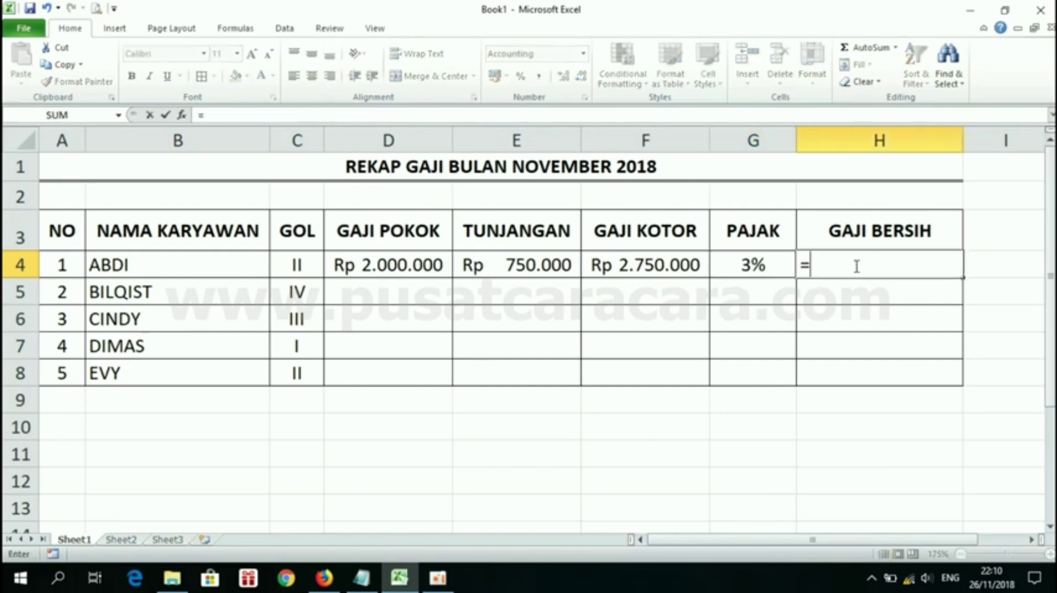
{"action": "left_click", "coordinate": [628, 262]}
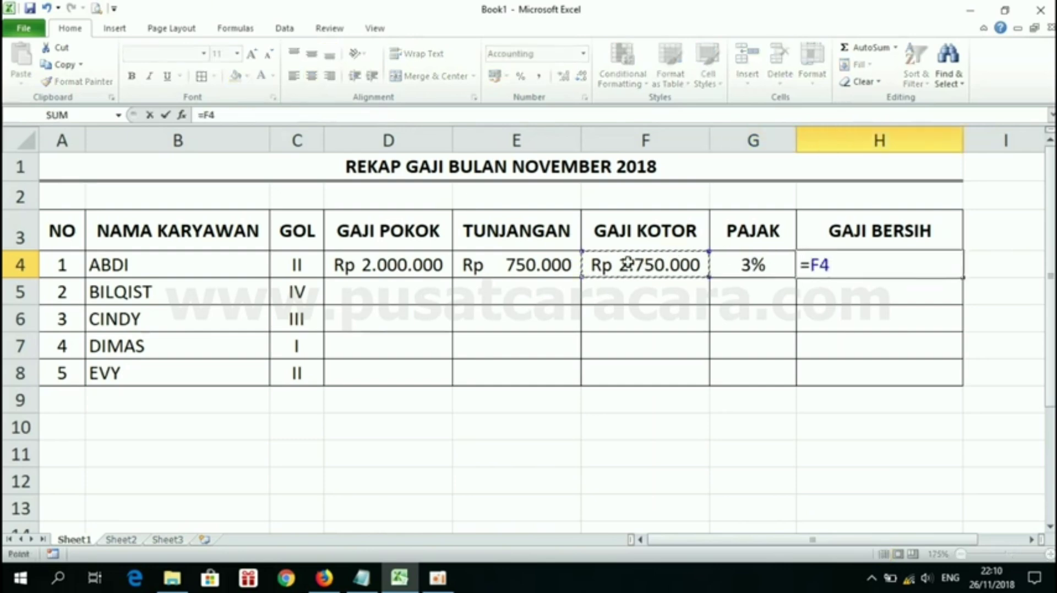
{"action": "type", "text": "-("}
{"action": "left_click", "coordinate": [659, 265]}
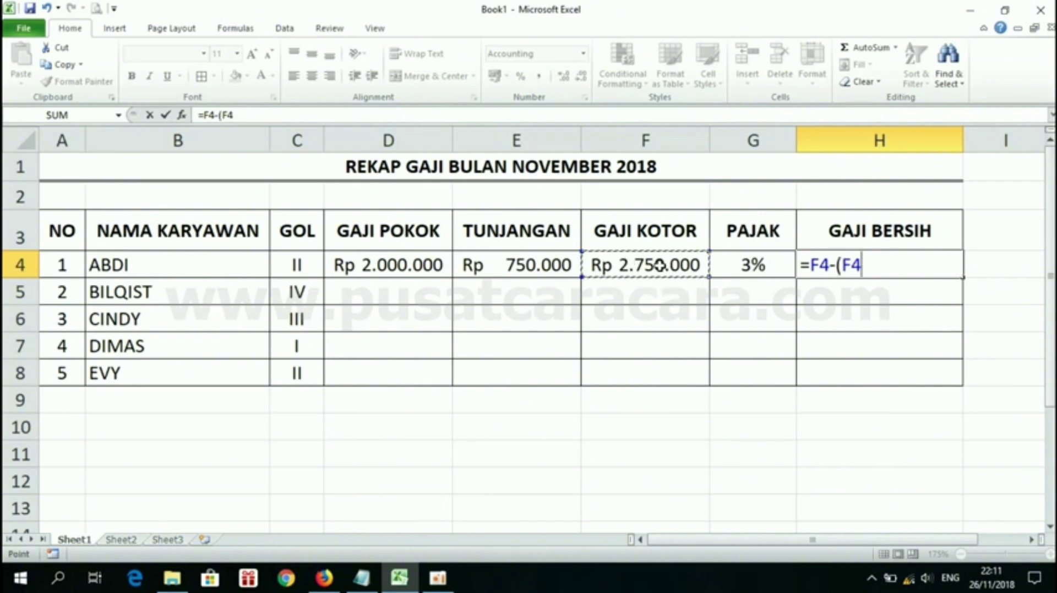
{"action": "type", "text": "*"}
{"action": "left_click", "coordinate": [756, 266]}
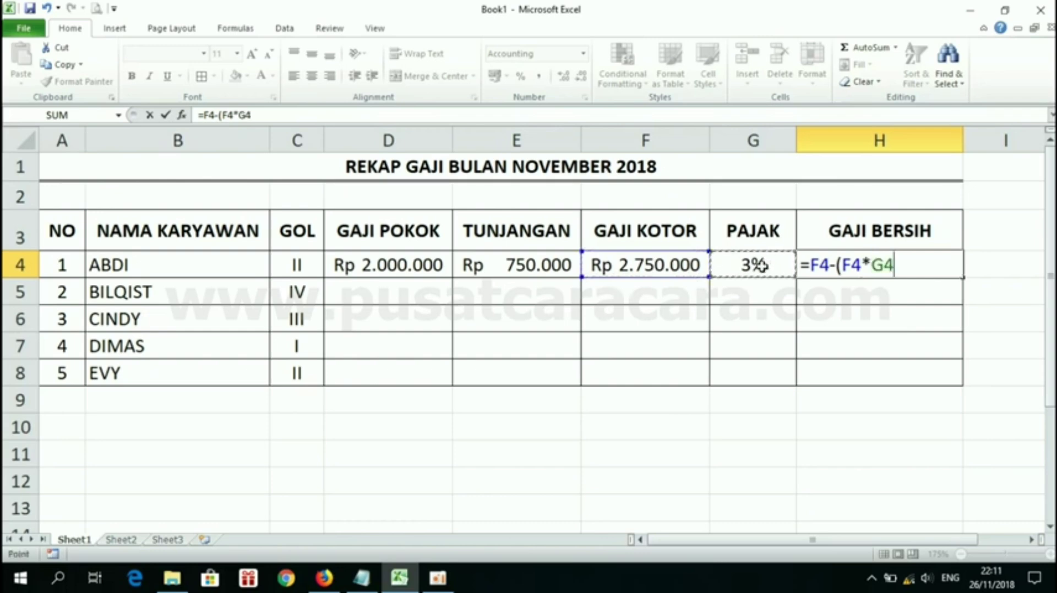
{"action": "type", "text": ")"}
{"action": "key", "text": "Return"}
{"action": "left_click", "coordinate": [905, 266]}
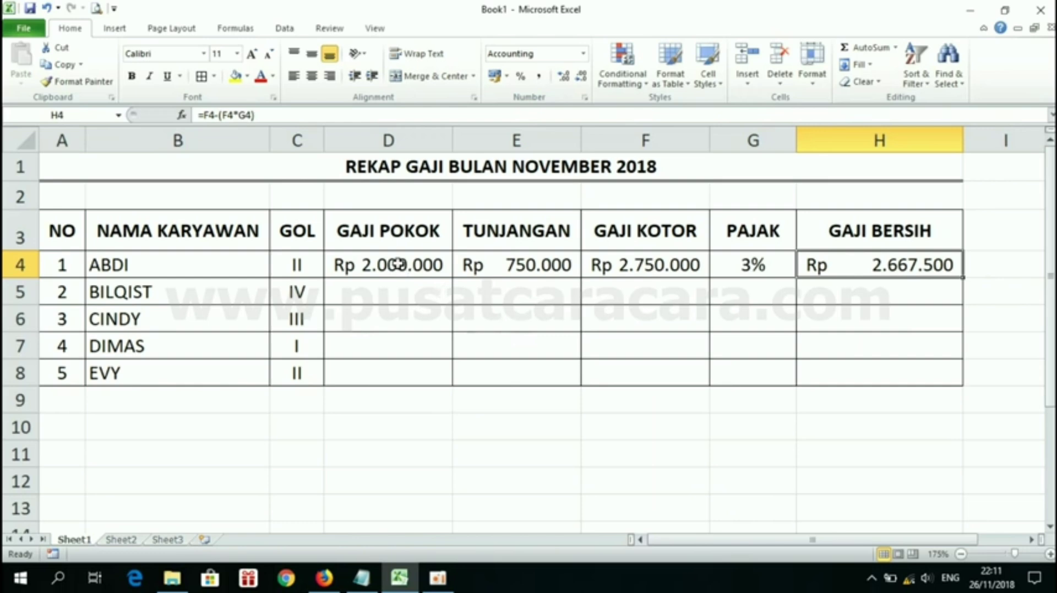
Fill the formulas in D4:H4 down through row 8 for all remaining employees
{"action": "left_click_drag", "start_coordinate": [398, 265], "coordinate": [843, 256]}
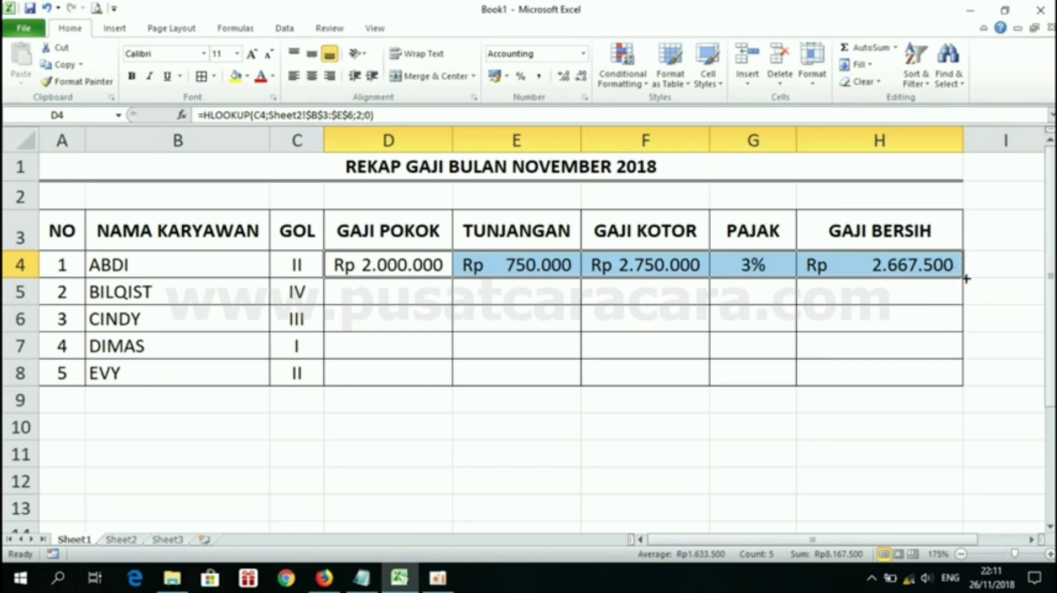
{"action": "left_click_drag", "start_coordinate": [966, 279], "coordinate": [958, 381]}
{"action": "left_click", "coordinate": [742, 392]}
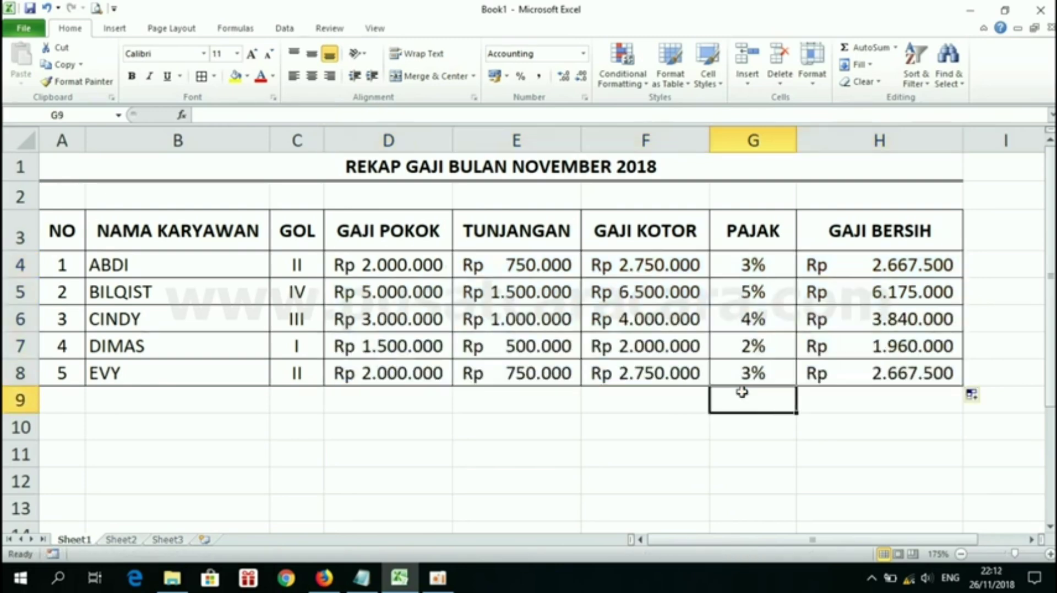
Check the GOL code and copied HLOOKUP formulas in row 5, and the PAJAK cells for every employee
{"action": "left_click", "coordinate": [312, 297]}
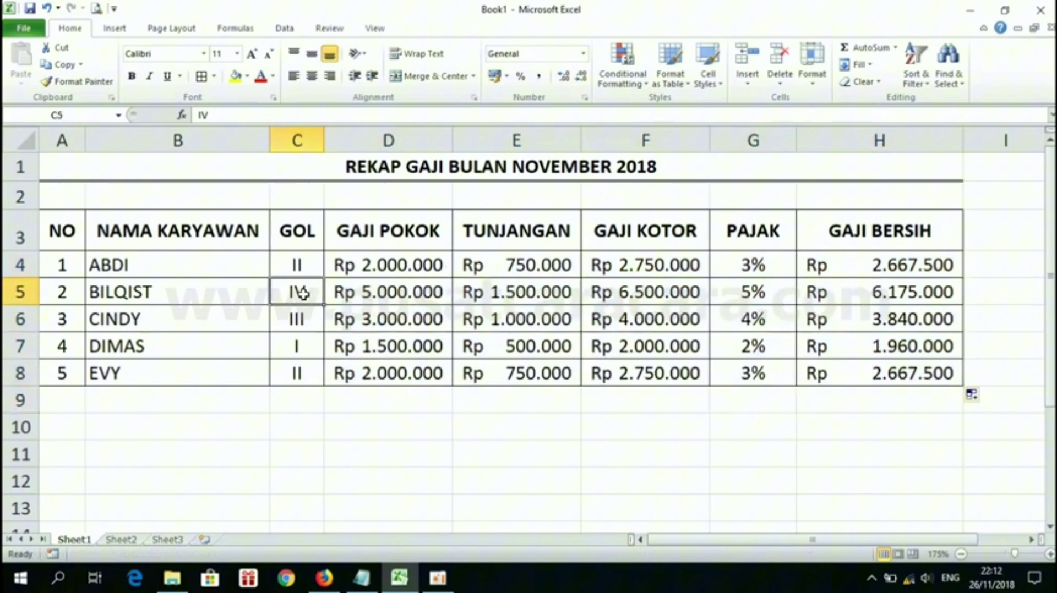
{"action": "left_click", "coordinate": [384, 292]}
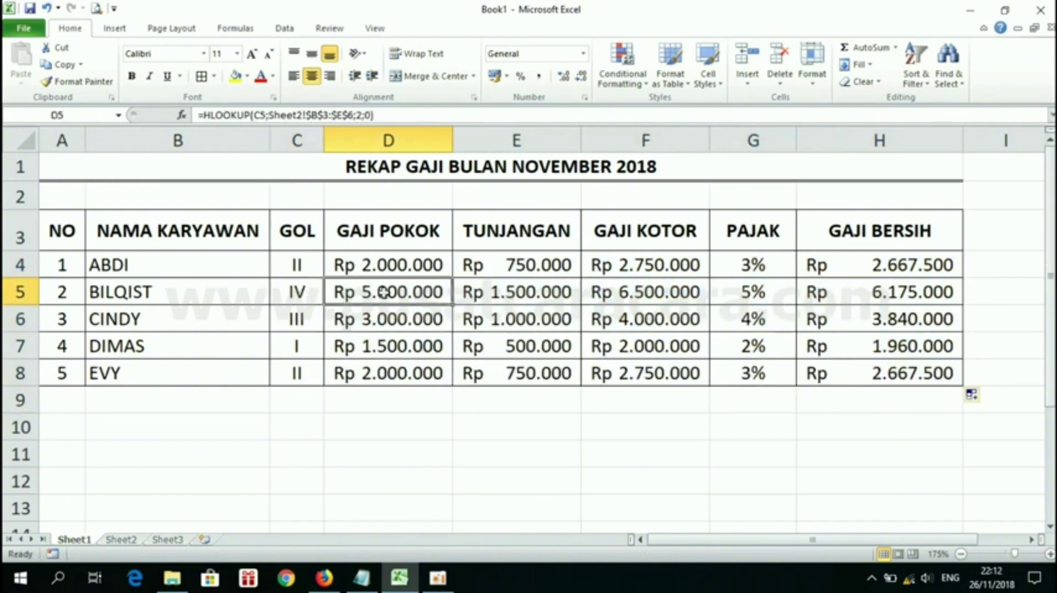
{"action": "left_click", "coordinate": [530, 294]}
{"action": "left_click", "coordinate": [767, 291]}
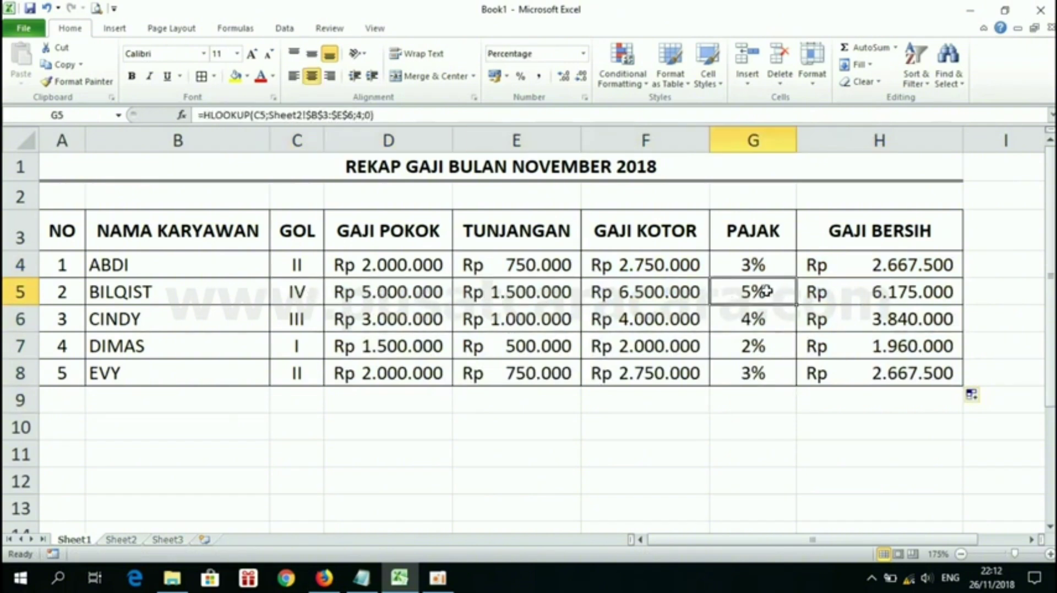
{"action": "left_click", "coordinate": [751, 321]}
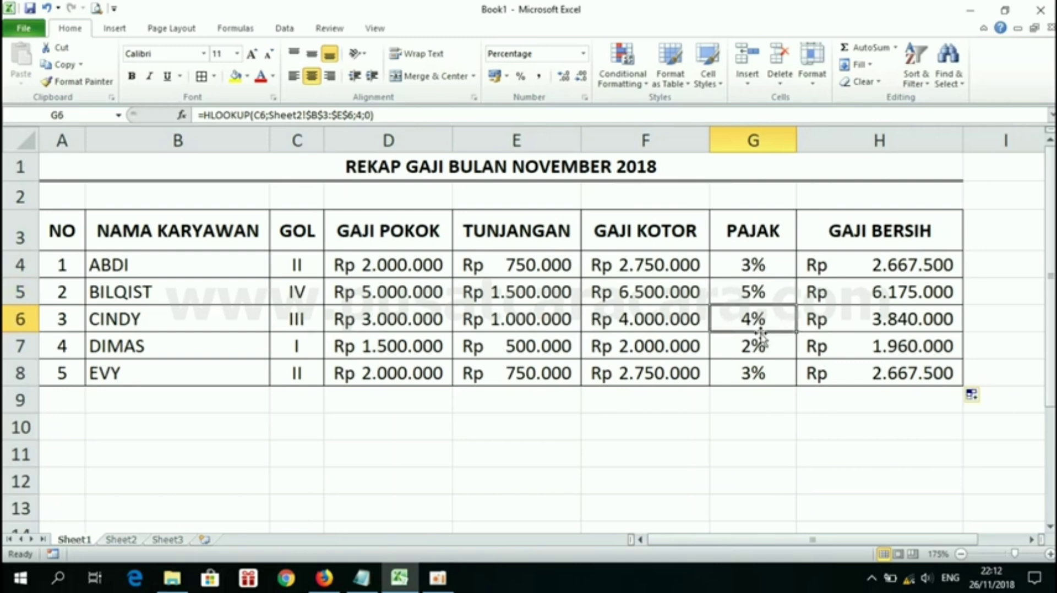
{"action": "left_click", "coordinate": [762, 343]}
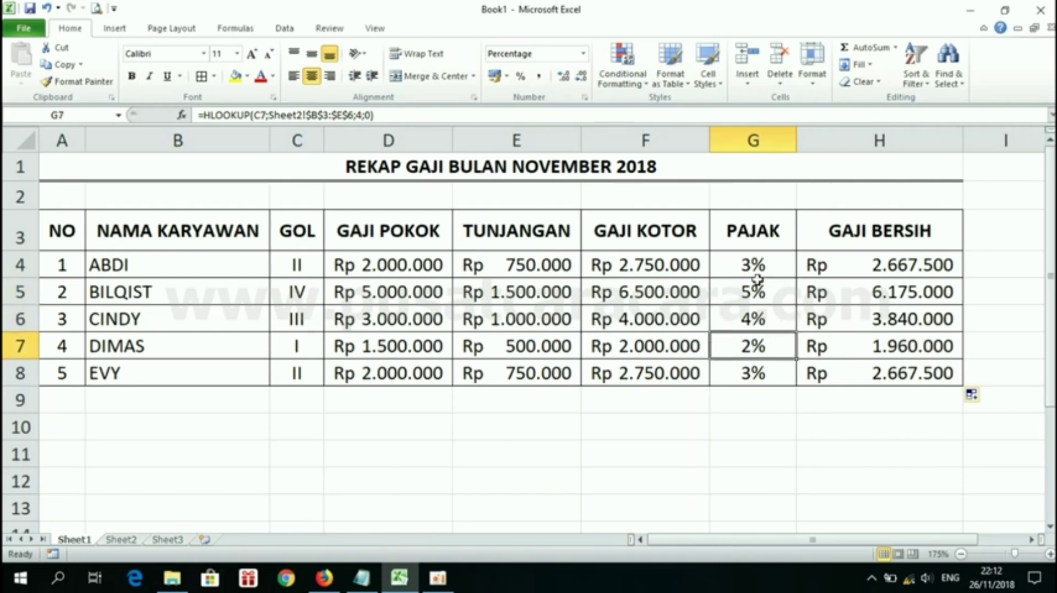
{"action": "left_click", "coordinate": [750, 374]}
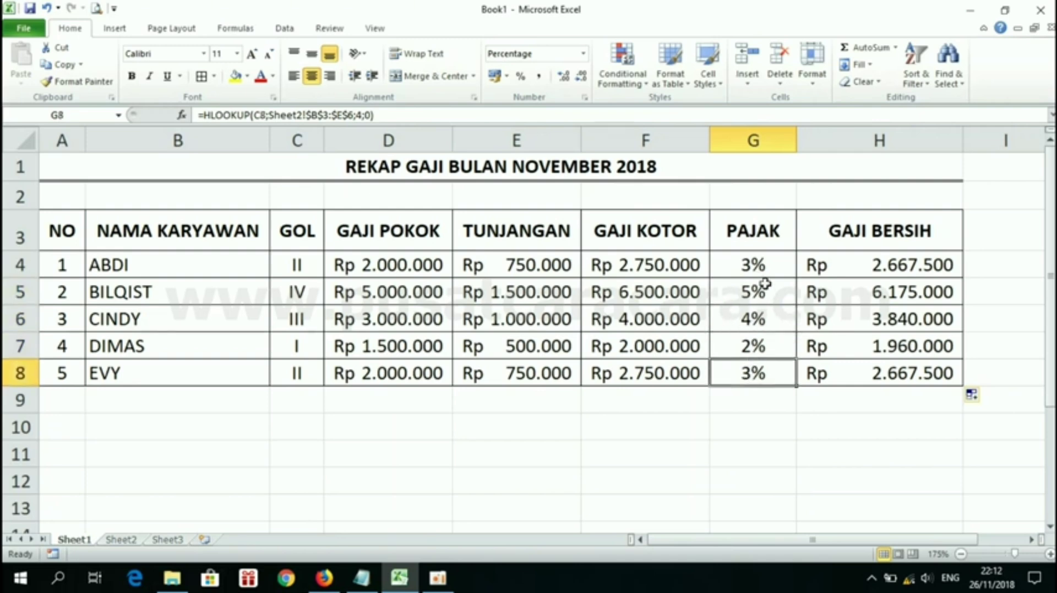
{"action": "left_click", "coordinate": [764, 264]}
{"action": "left_click", "coordinate": [748, 404]}
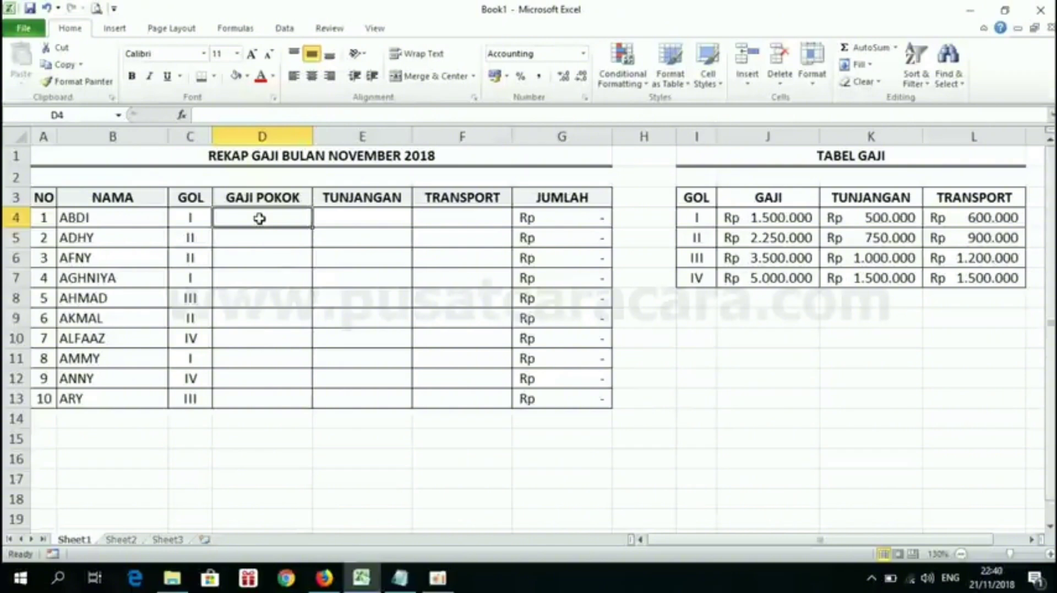
Examine the empty TUNJANGAN and TRANSPORT cells, the first employee's name and GOL, and the TABEL GAJI range I3:L7
{"action": "left_click", "coordinate": [374, 218]}
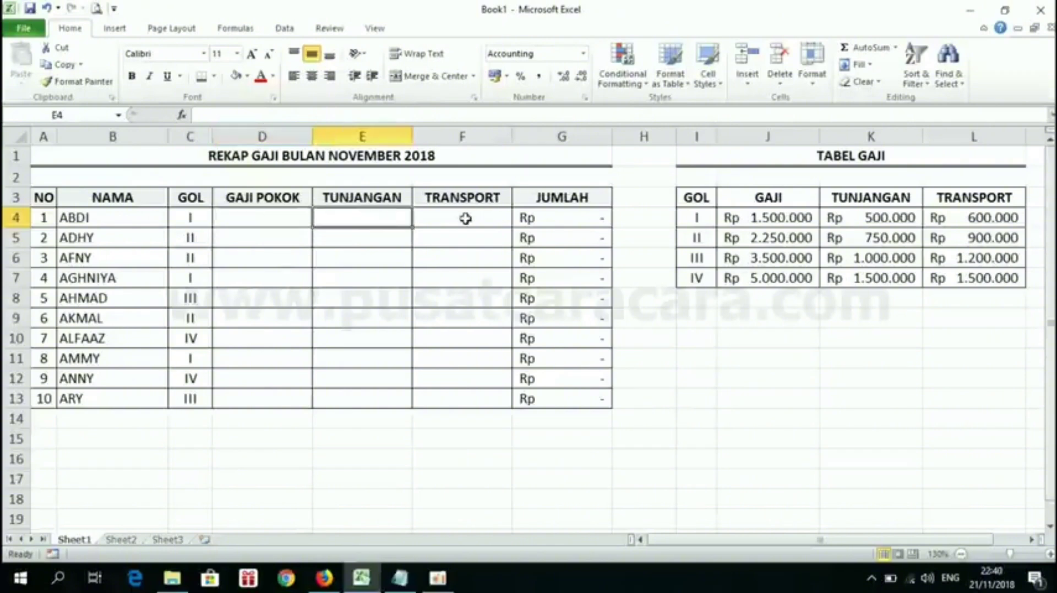
{"action": "left_click", "coordinate": [465, 218]}
{"action": "double_click", "coordinate": [99, 218]}
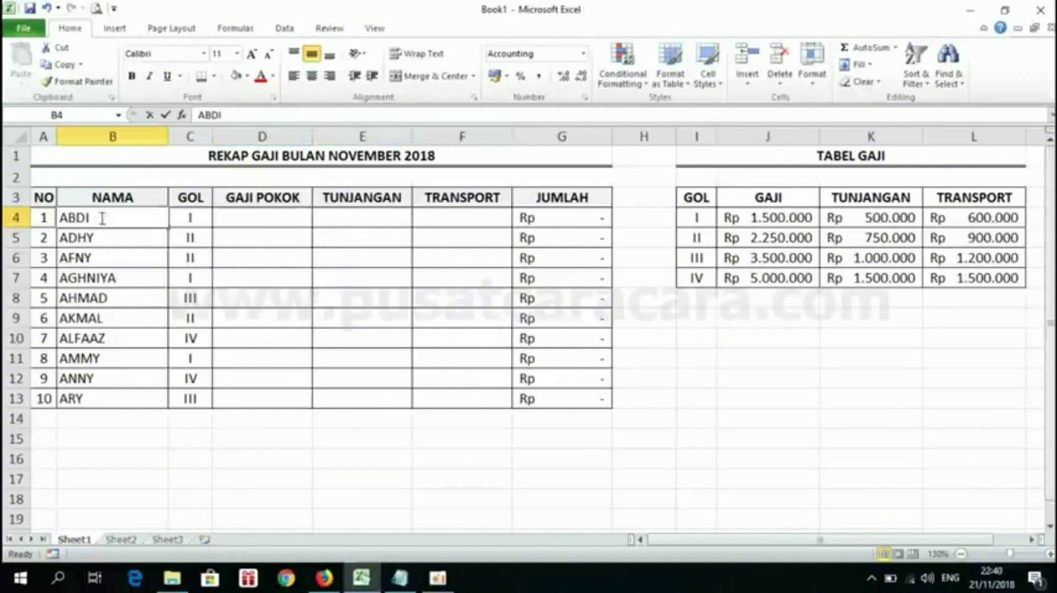
{"action": "left_click", "coordinate": [184, 218]}
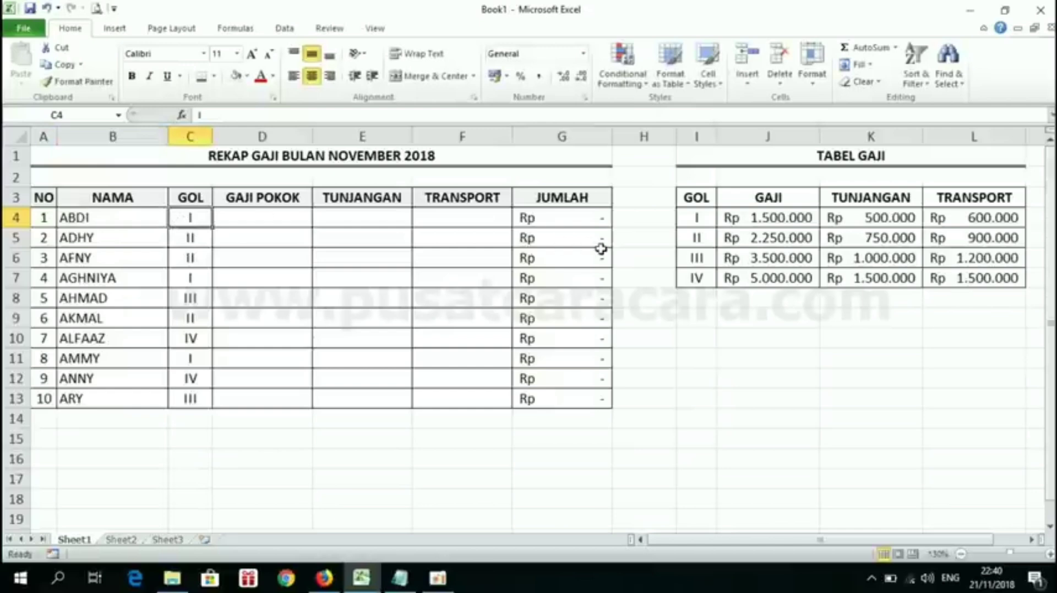
{"action": "left_click_drag", "start_coordinate": [700, 198], "coordinate": [994, 278]}
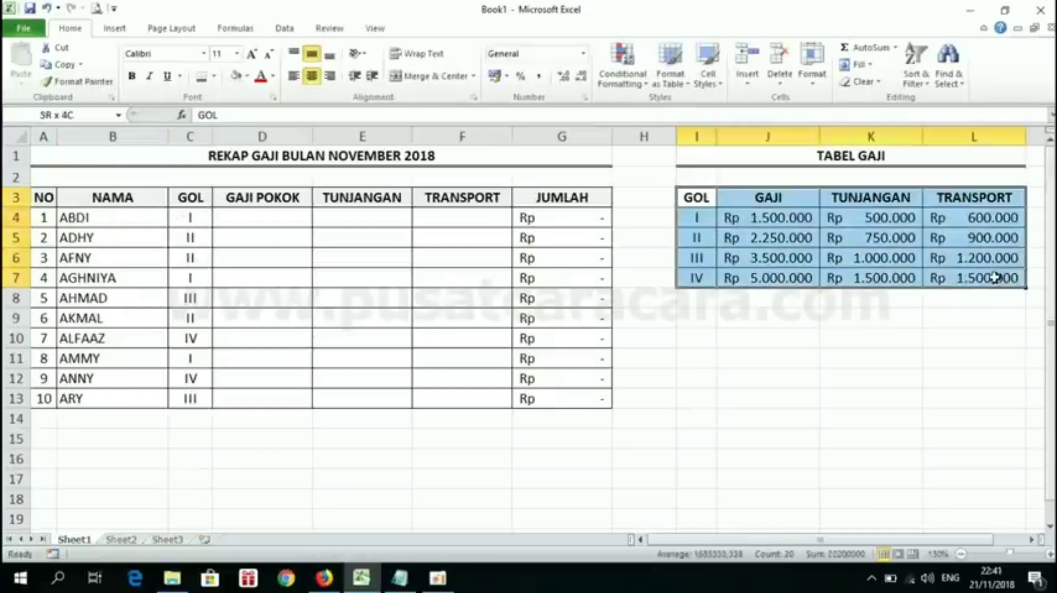
{"action": "left_click", "coordinate": [228, 236]}
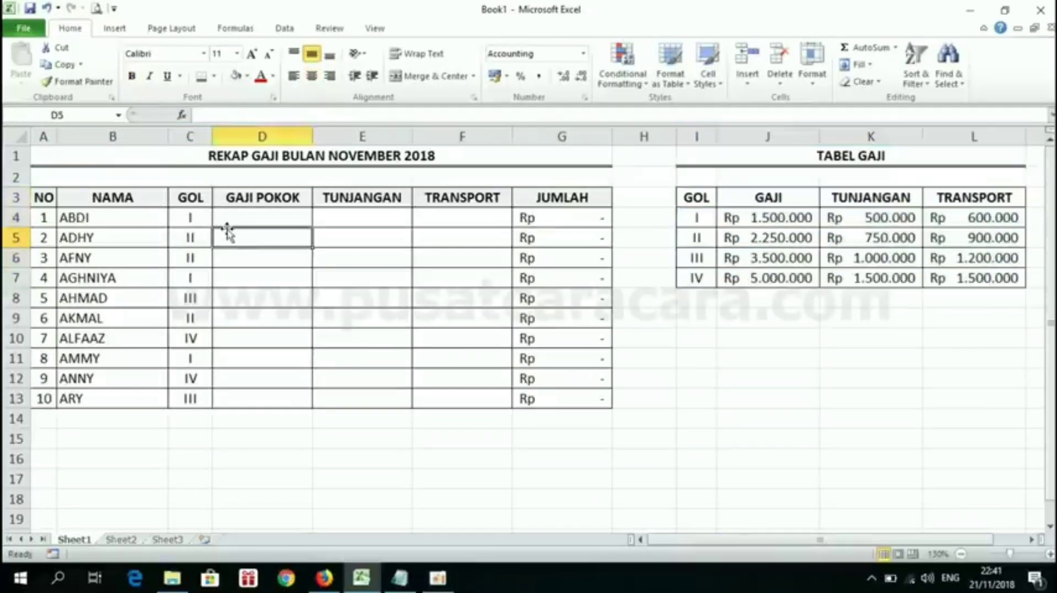
Begin a VLOOKUP formula in D4 under GAJI POKOK, using C4, the absolute range $I$4:$L$7 and column index 2
{"action": "left_click", "coordinate": [257, 218]}
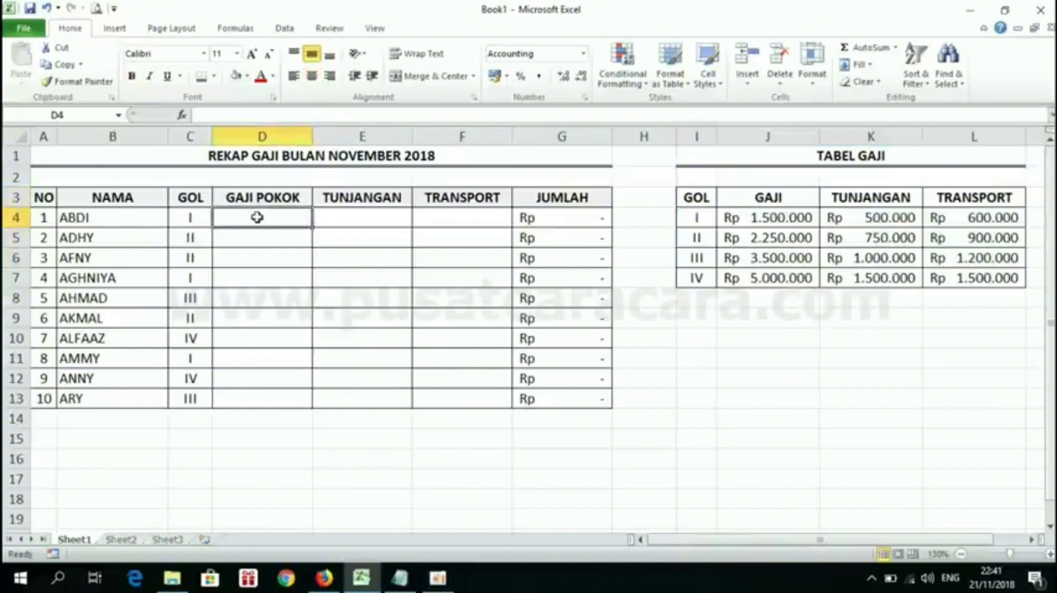
{"action": "type", "text": "=VLOOKUP"}
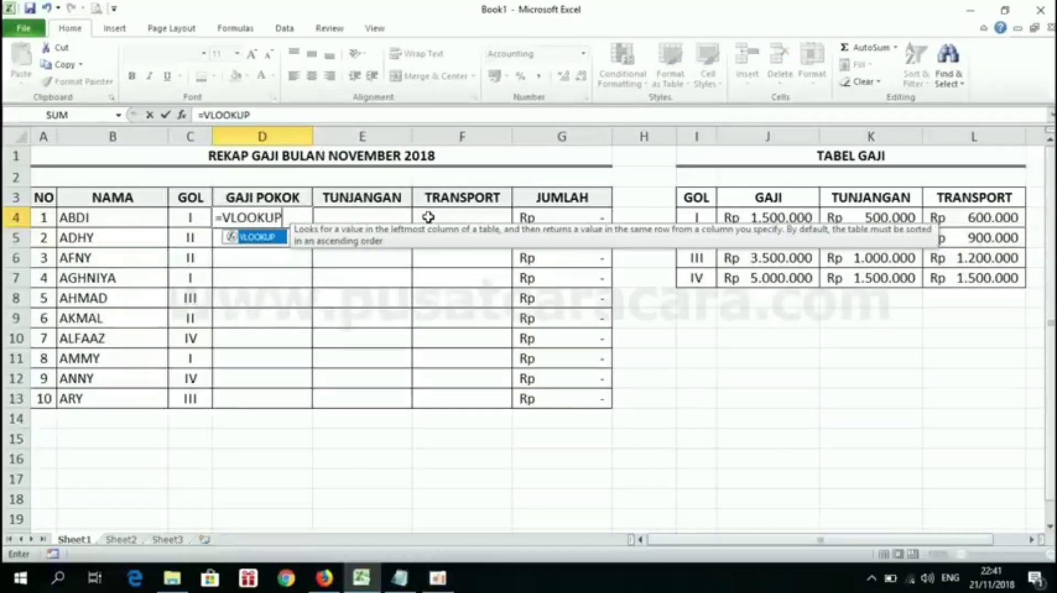
{"action": "type", "text": "("}
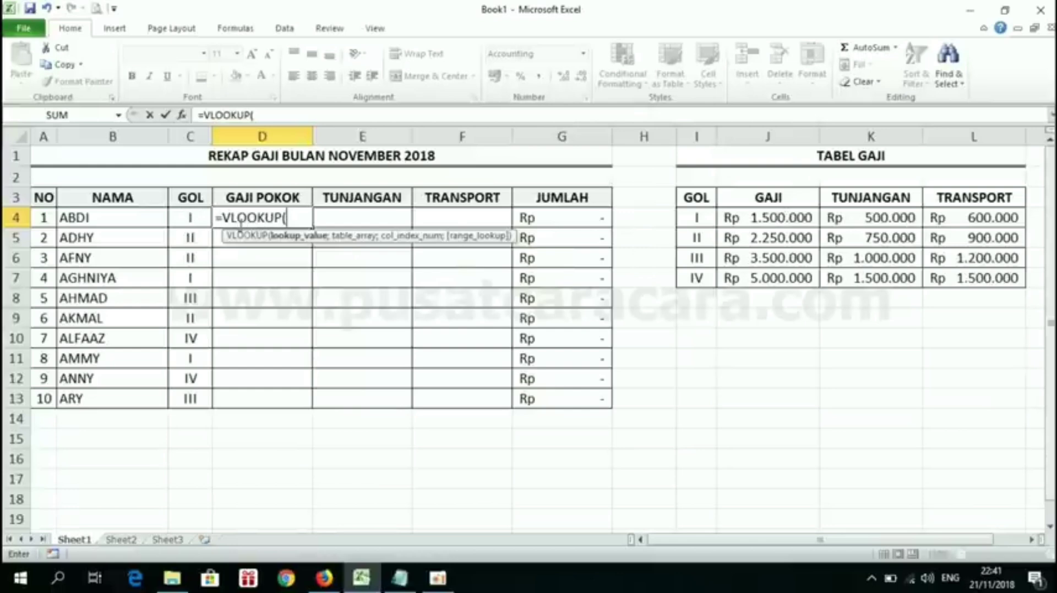
{"action": "left_click", "coordinate": [191, 217]}
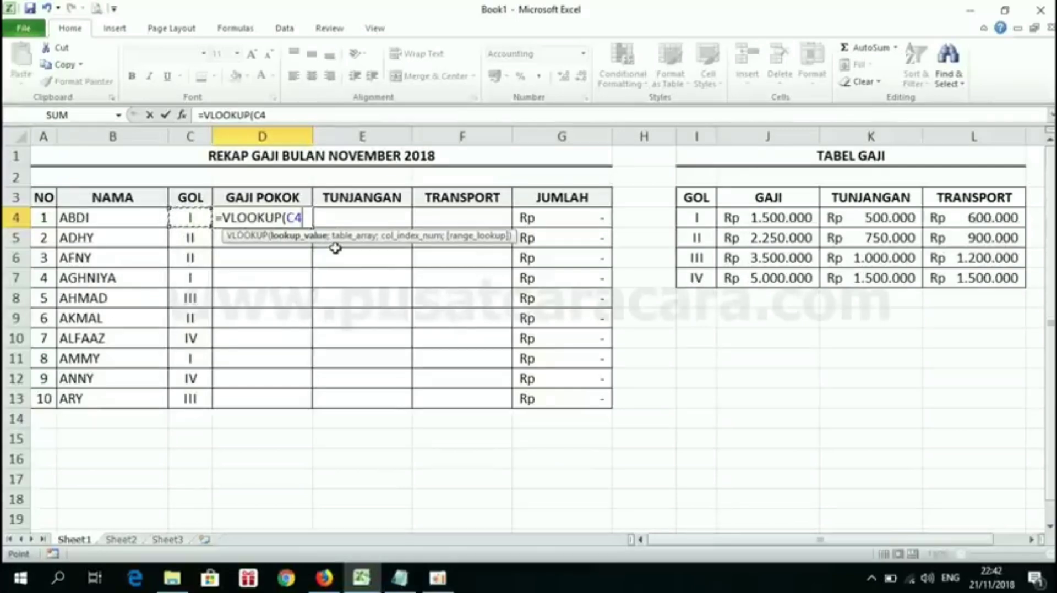
{"action": "type", "text": ";"}
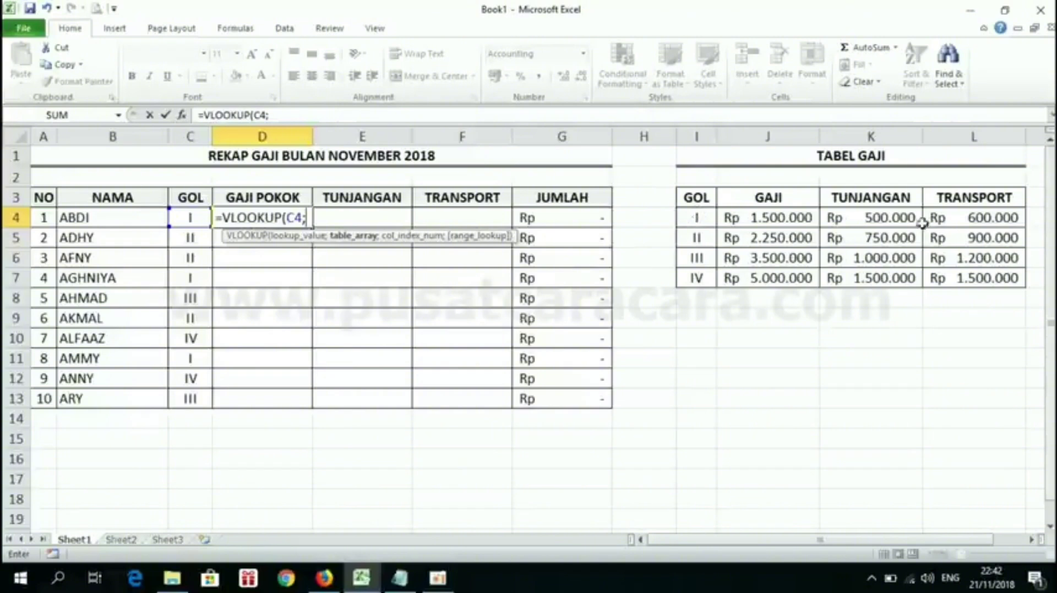
{"action": "left_click", "coordinate": [701, 220]}
{"action": "left_click_drag", "start_coordinate": [706, 220], "coordinate": [974, 281]}
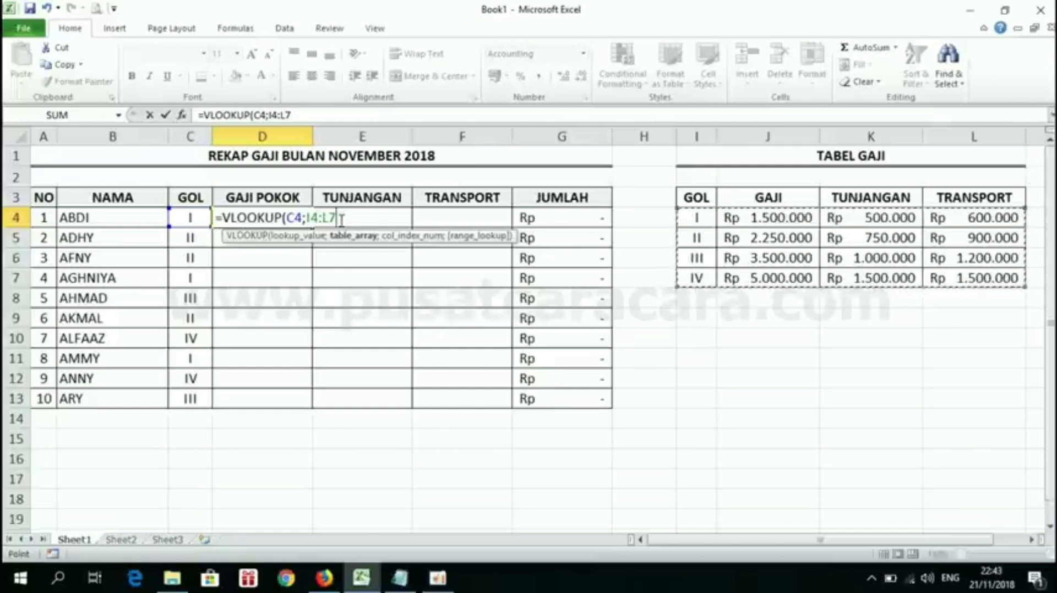
{"action": "key", "text": "F4"}
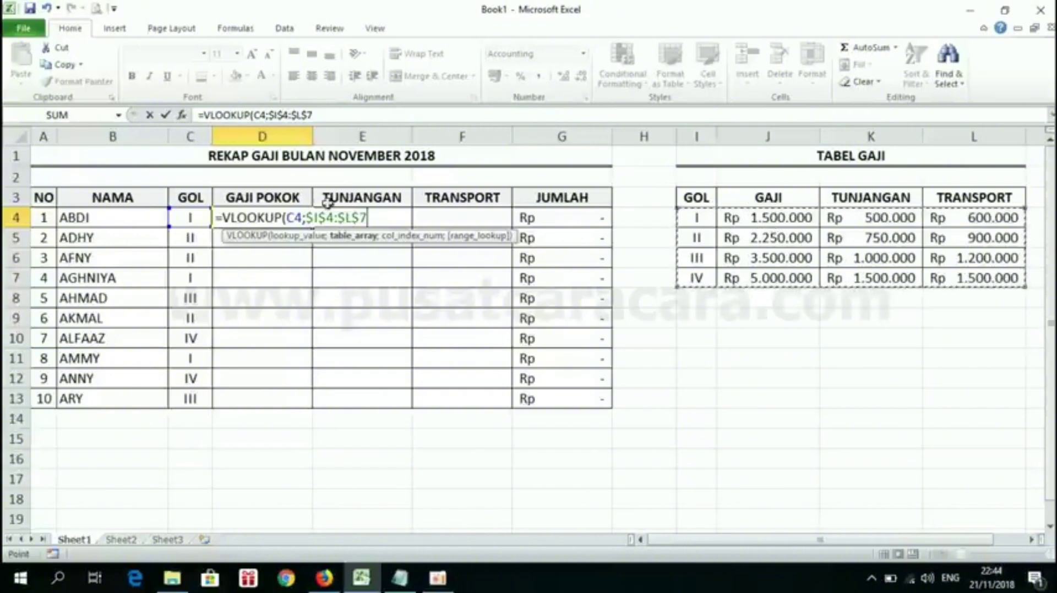
{"action": "left_click", "coordinate": [387, 219]}
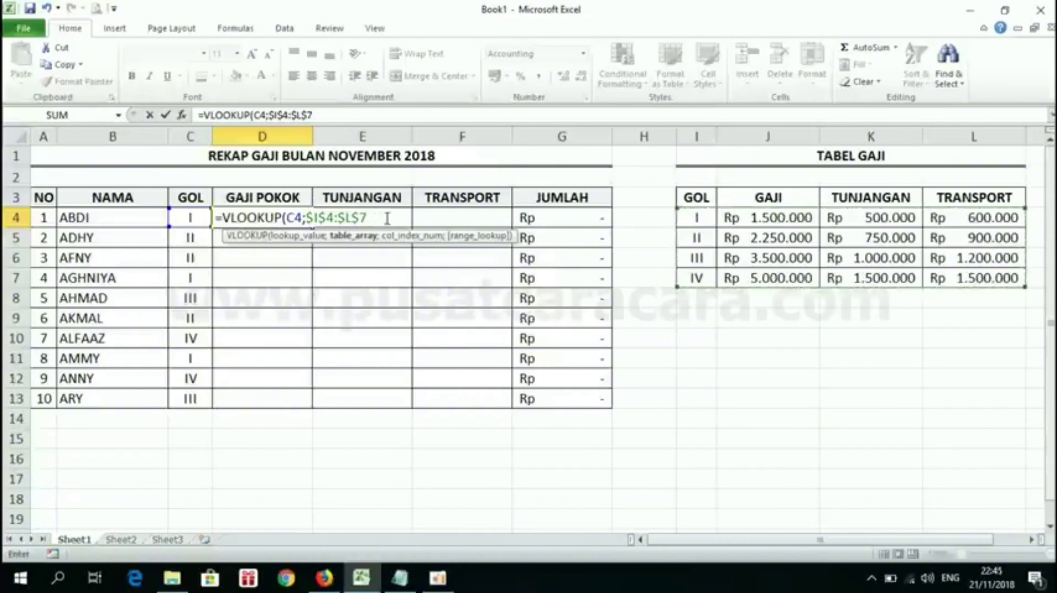
{"action": "type", "text": ";"}
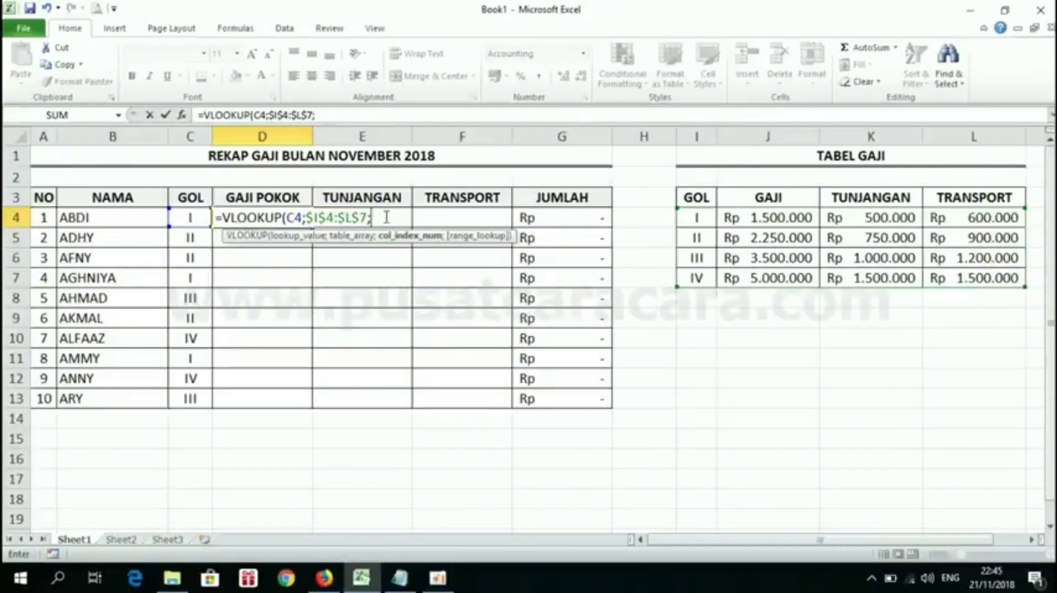
{"action": "type", "text": "2;"}
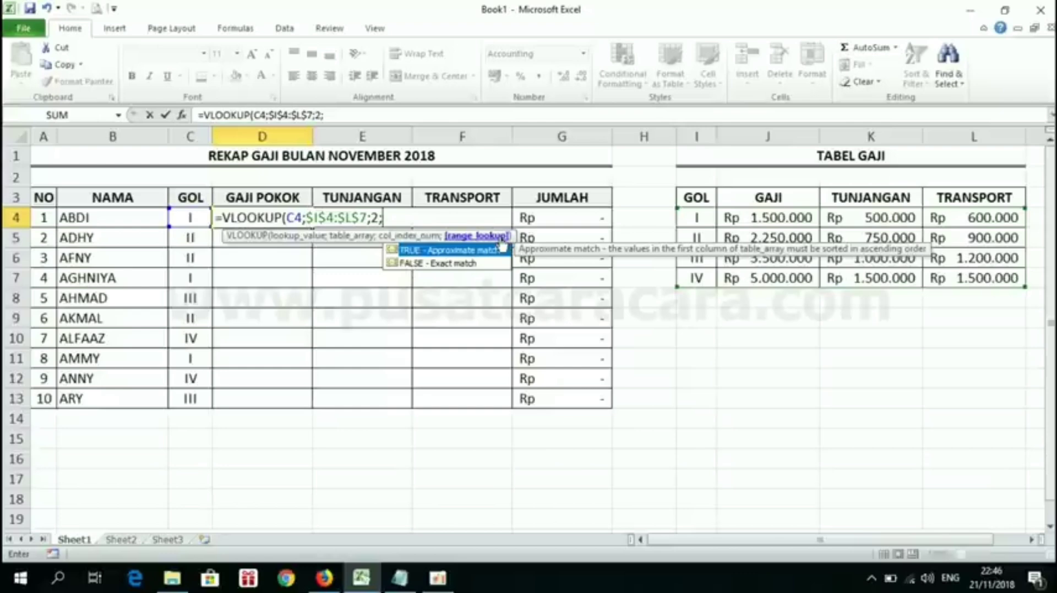
{"action": "type", "text": "FALSE"}
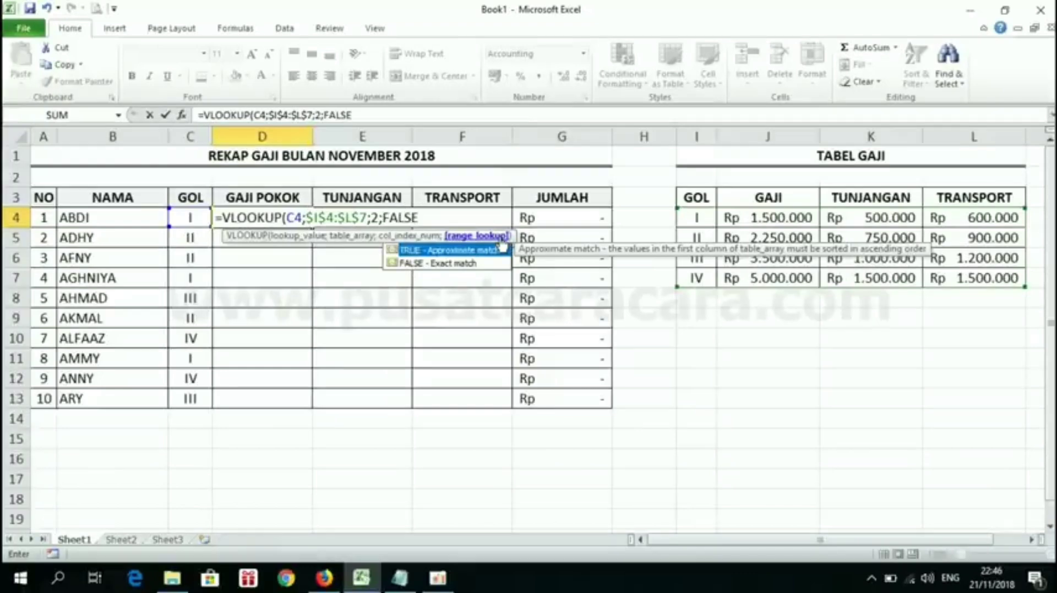
{"action": "key", "text": "BackSpace"}
{"action": "key", "text": "BackSpace"}
{"action": "key", "text": "BackSpace"}
{"action": "key", "text": "BackSpace"}
{"action": "key", "text": "BackSpace"}
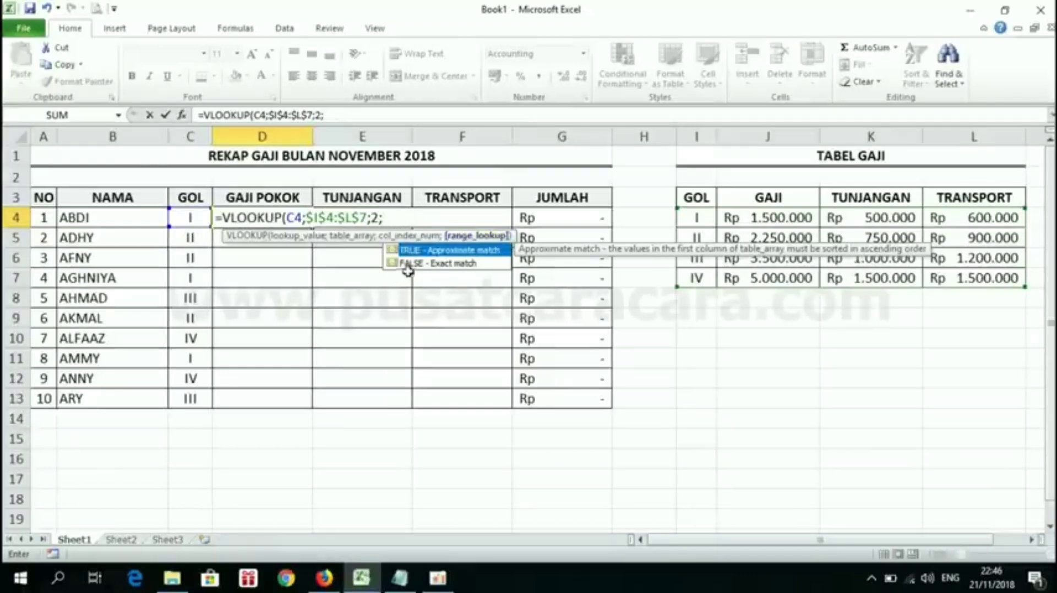
Complete the VLOOKUP in D4 with 0 as the range lookup argument for an exact match, and close the parenthesis
{"action": "double_click", "coordinate": [417, 262]}
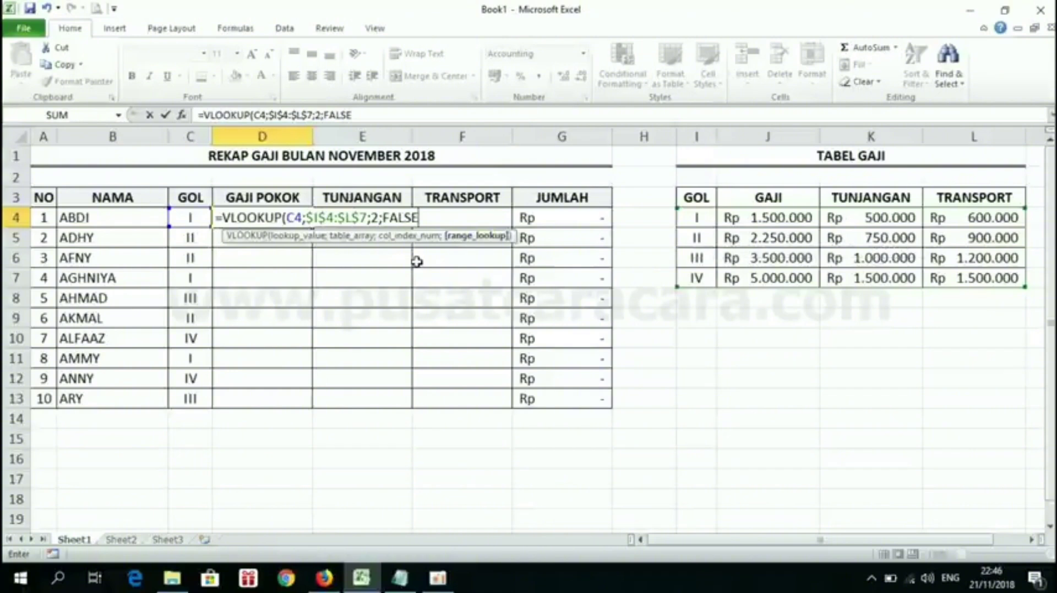
{"action": "key", "text": "BackSpace"}
{"action": "key", "text": "BackSpace"}
{"action": "key", "text": "BackSpace"}
{"action": "key", "text": "BackSpace"}
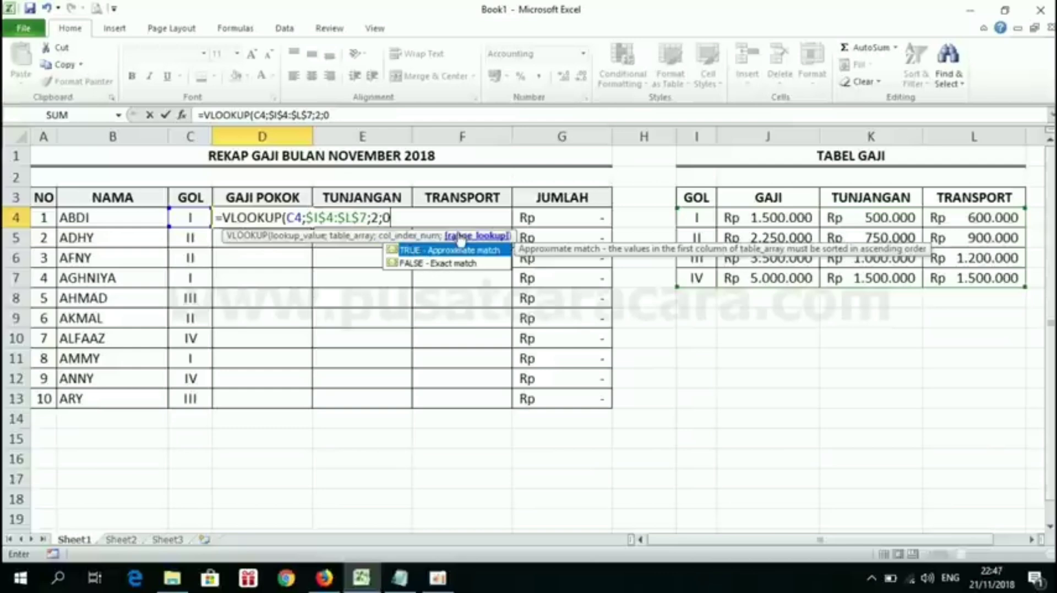
{"action": "type", "text": ")"}
Review the lookup value, table range and column index arguments of the D4 formula, and enter it
{"action": "left_click", "coordinate": [404, 219]}
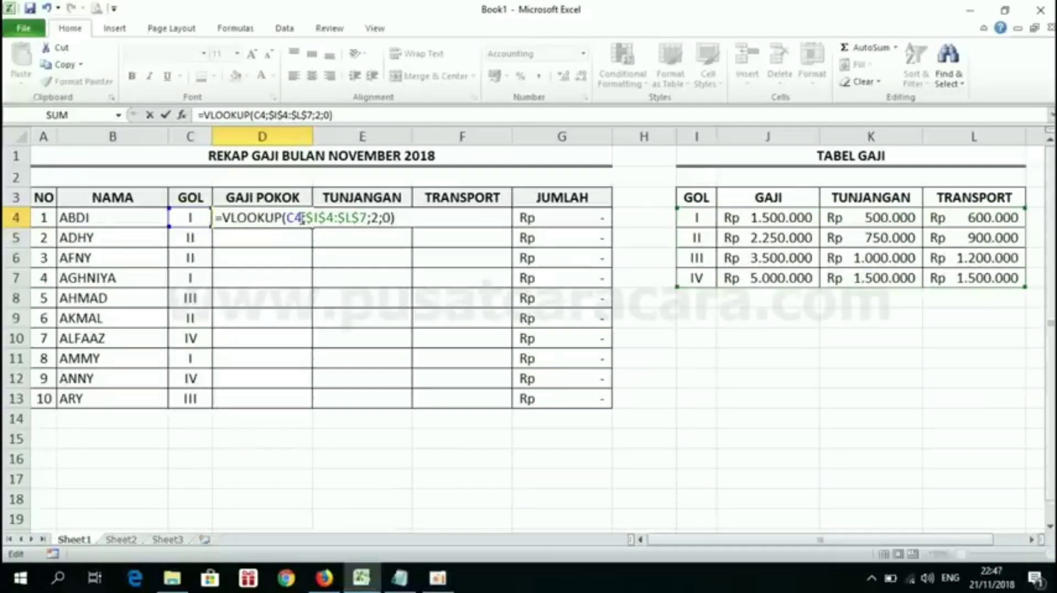
{"action": "left_click_drag", "start_coordinate": [302, 219], "coordinate": [295, 219]}
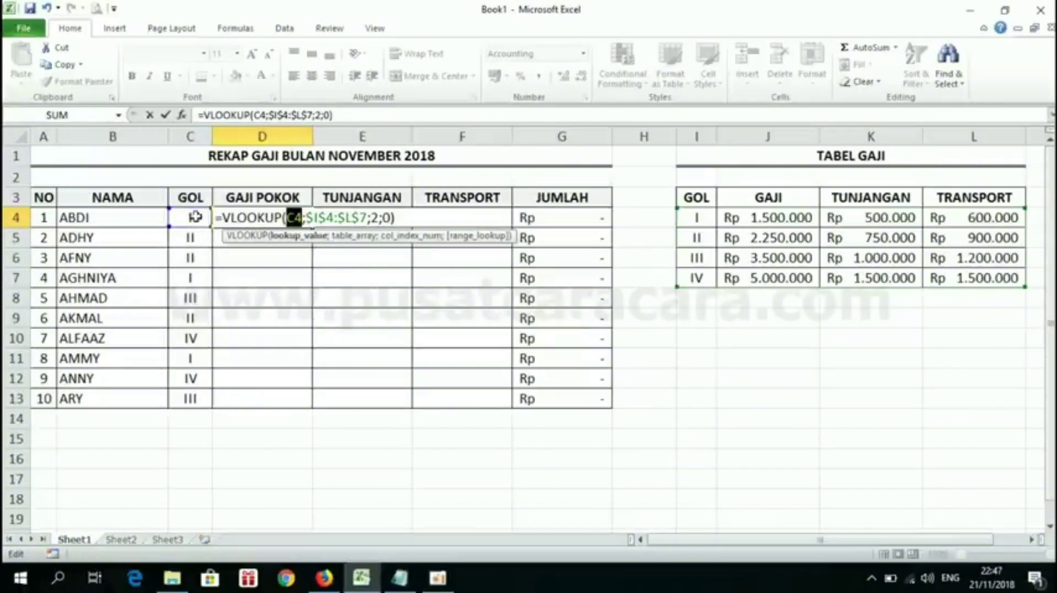
{"action": "left_click", "coordinate": [302, 215]}
{"action": "left_click_drag", "start_coordinate": [308, 215], "coordinate": [377, 217]}
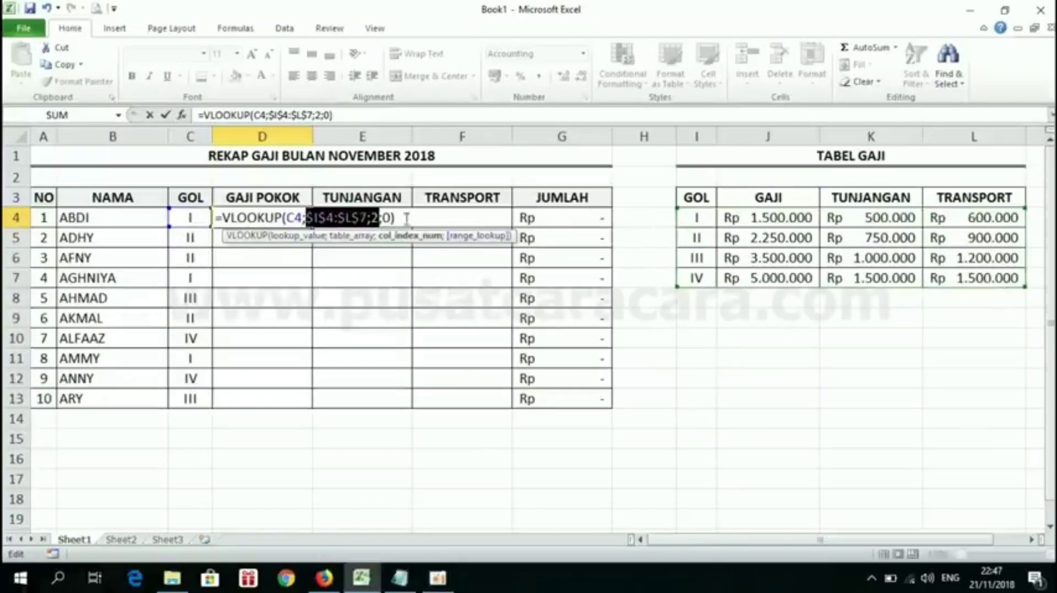
{"action": "left_click", "coordinate": [378, 217]}
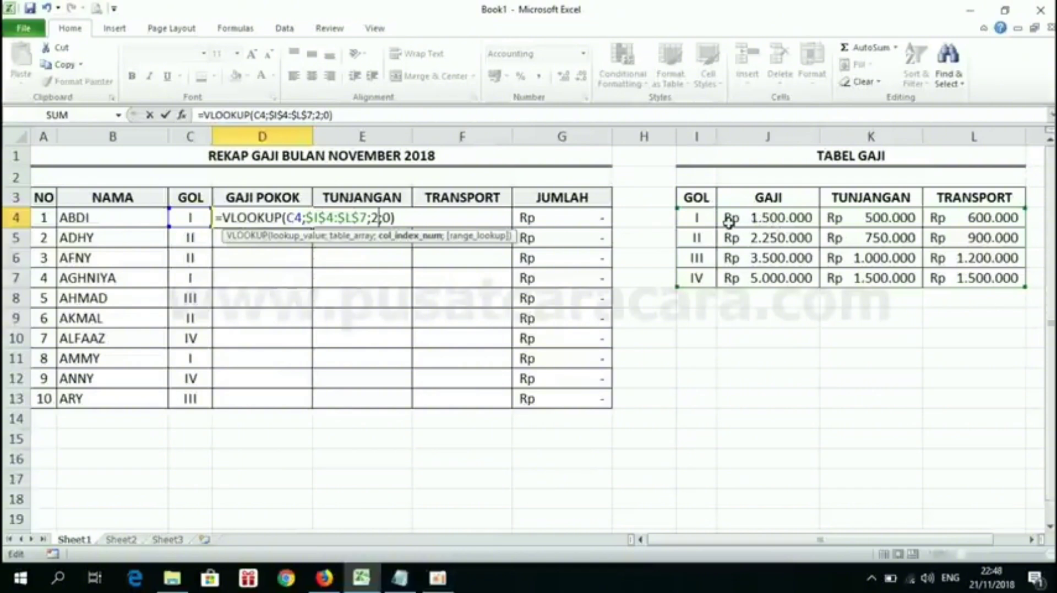
{"action": "key", "text": "Return"}
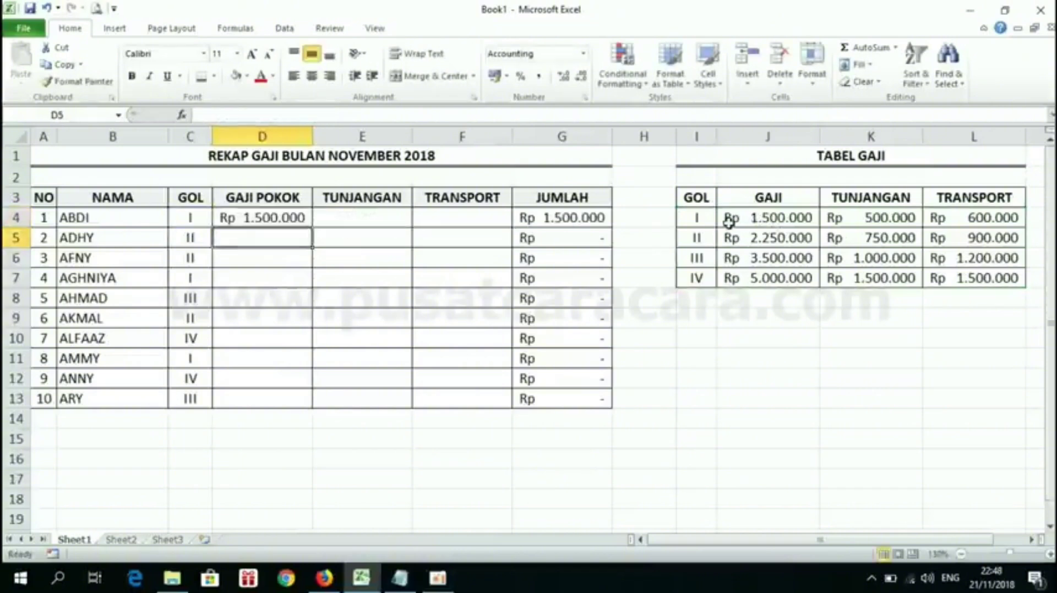
Fill the GAJI POKOK formula from D4 down through D13 for all remaining employees
{"action": "left_click", "coordinate": [270, 215]}
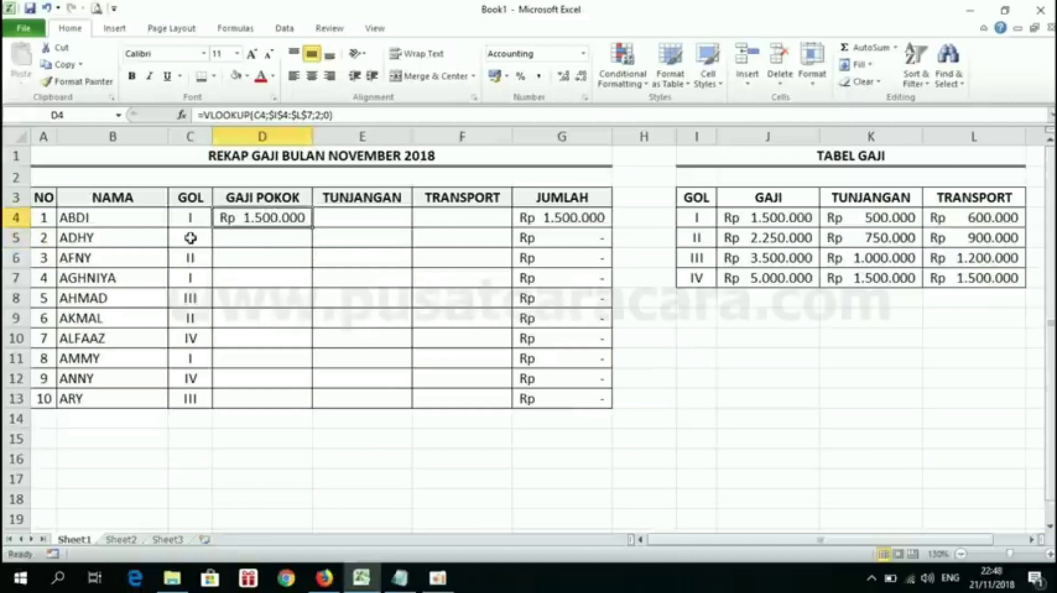
{"action": "left_click", "coordinate": [266, 242]}
{"action": "left_click", "coordinate": [283, 214]}
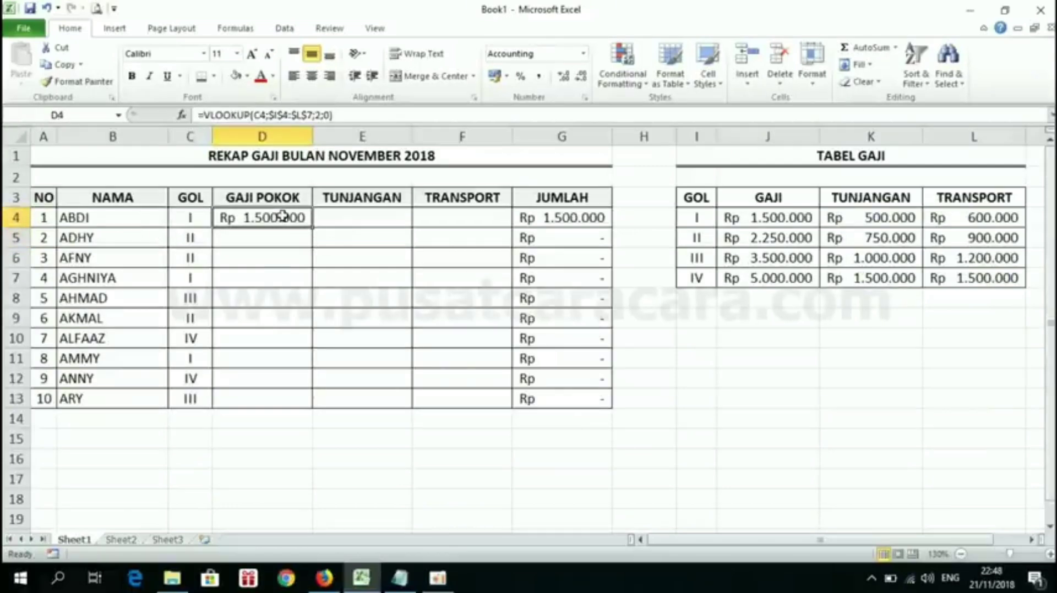
{"action": "left_click", "coordinate": [291, 280]}
{"action": "left_click_drag", "start_coordinate": [291, 279], "coordinate": [280, 252]}
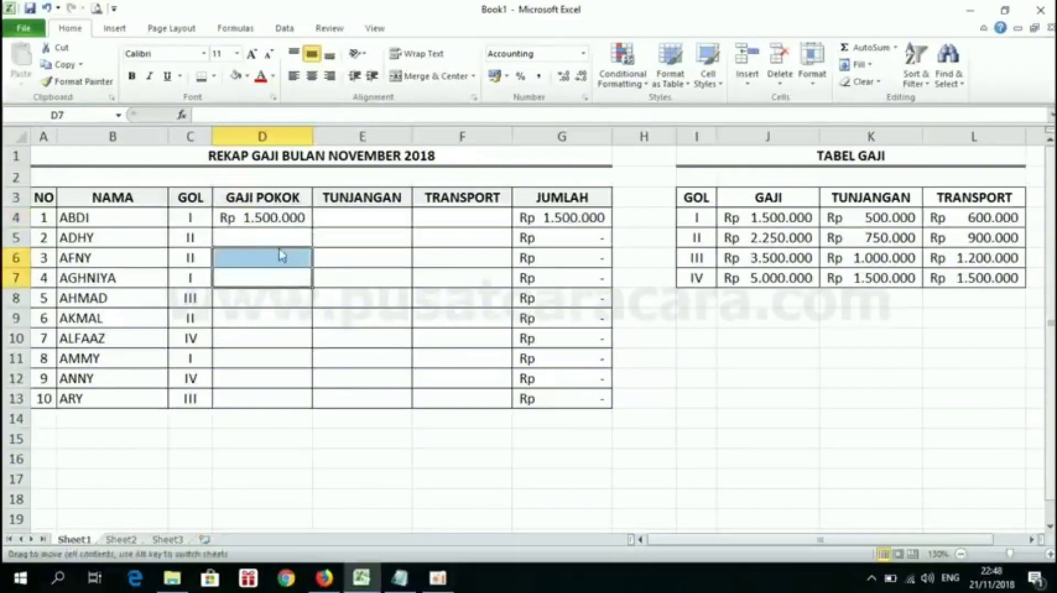
{"action": "left_click", "coordinate": [278, 215]}
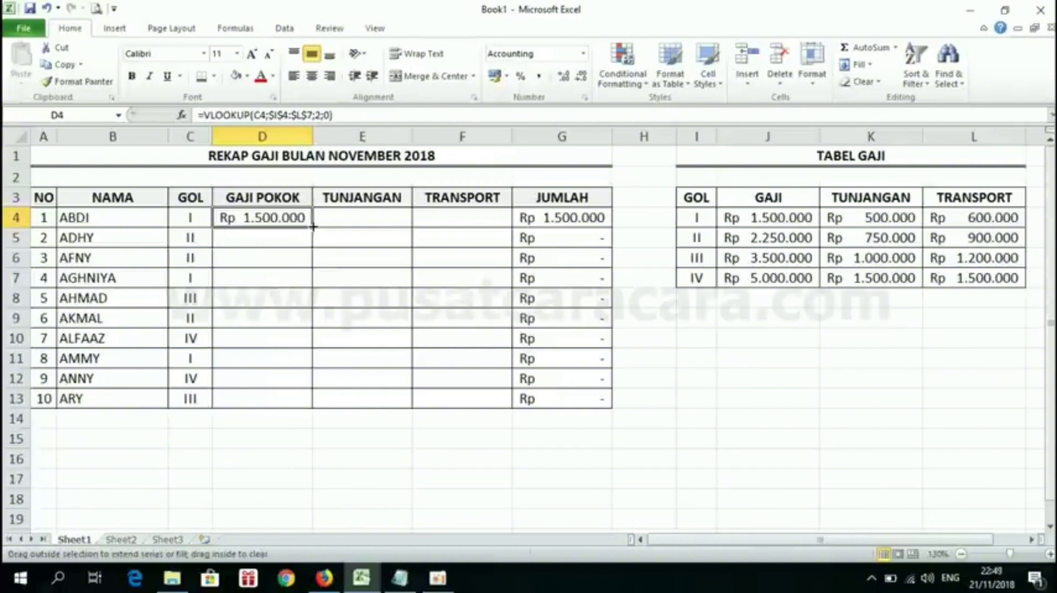
{"action": "left_click_drag", "start_coordinate": [313, 226], "coordinate": [312, 408]}
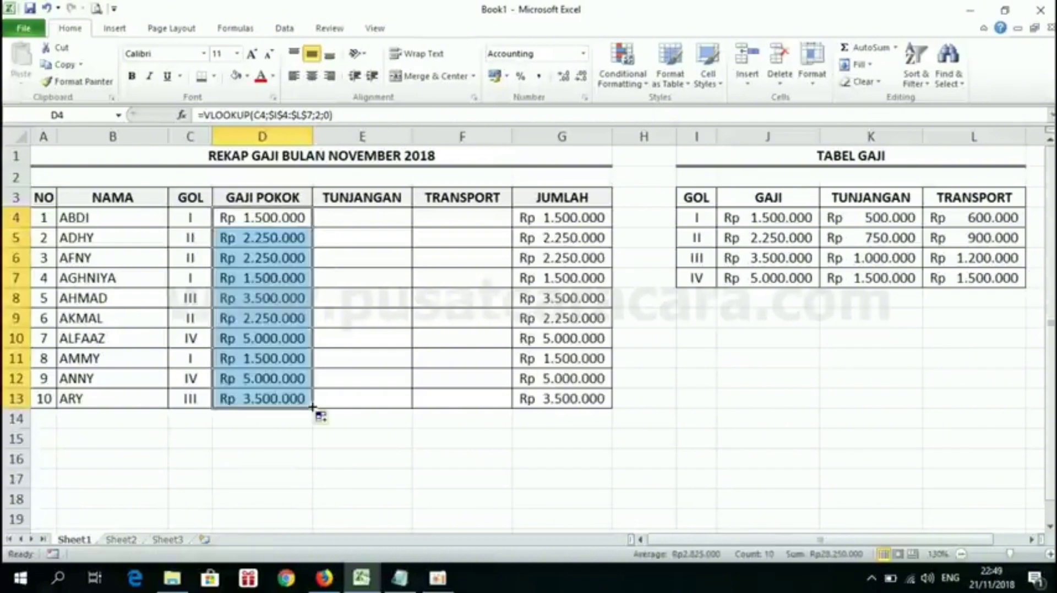
Check the copied VLOOKUP formulas in D5 and D7, and compare the employees' GOL codes with TABEL GAJI
{"action": "left_click", "coordinate": [410, 376]}
{"action": "left_click", "coordinate": [282, 235]}
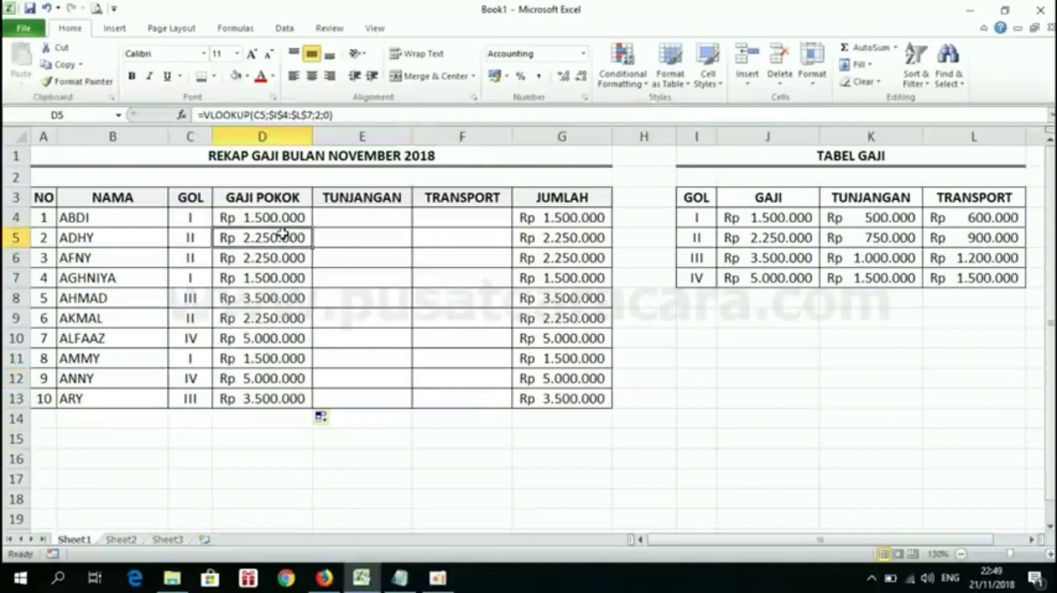
{"action": "left_click", "coordinate": [230, 278]}
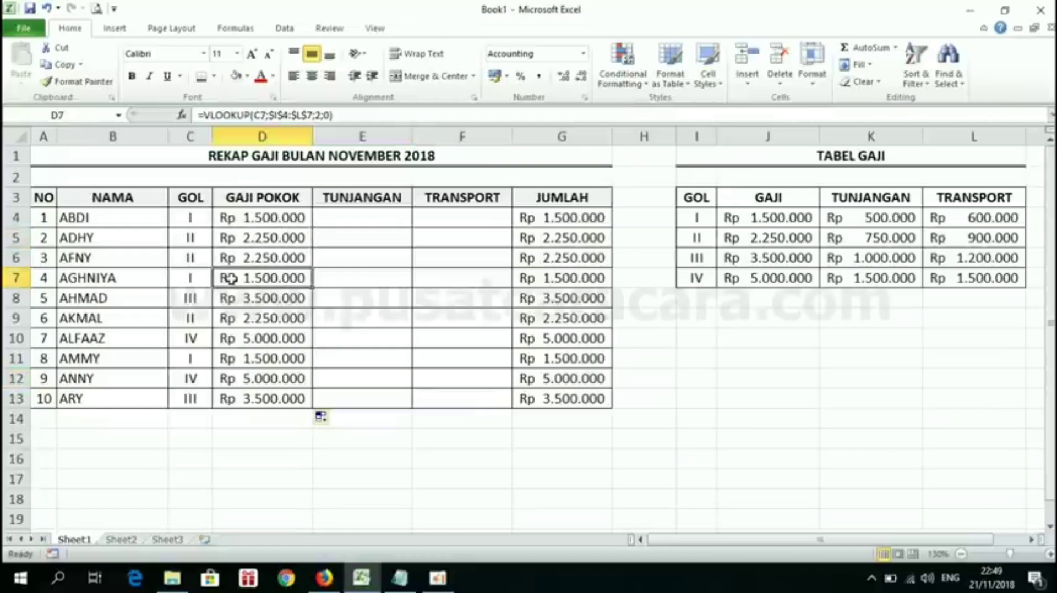
{"action": "left_click", "coordinate": [201, 295]}
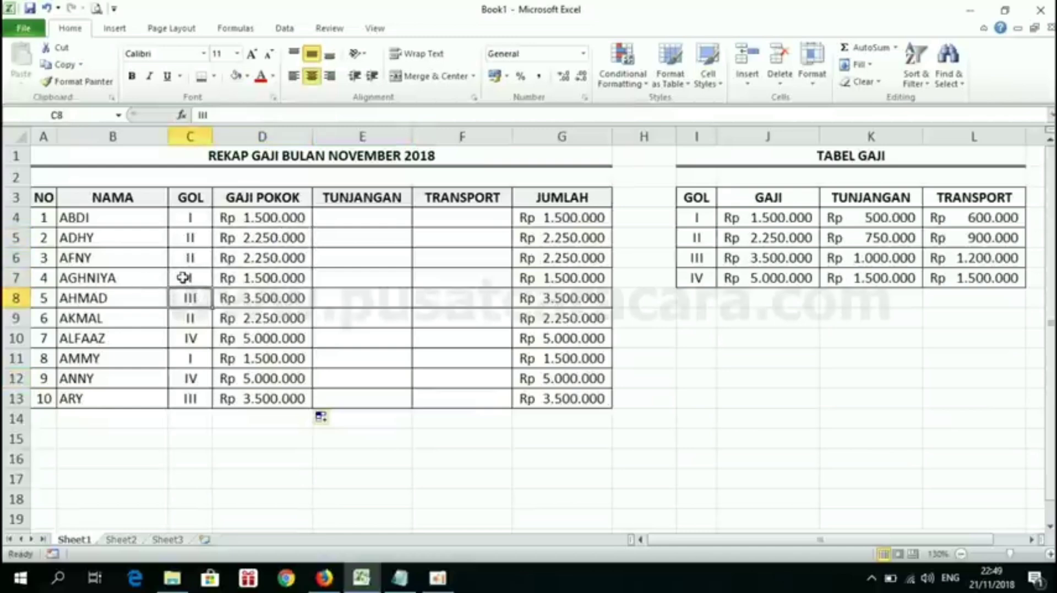
{"action": "left_click", "coordinate": [183, 278]}
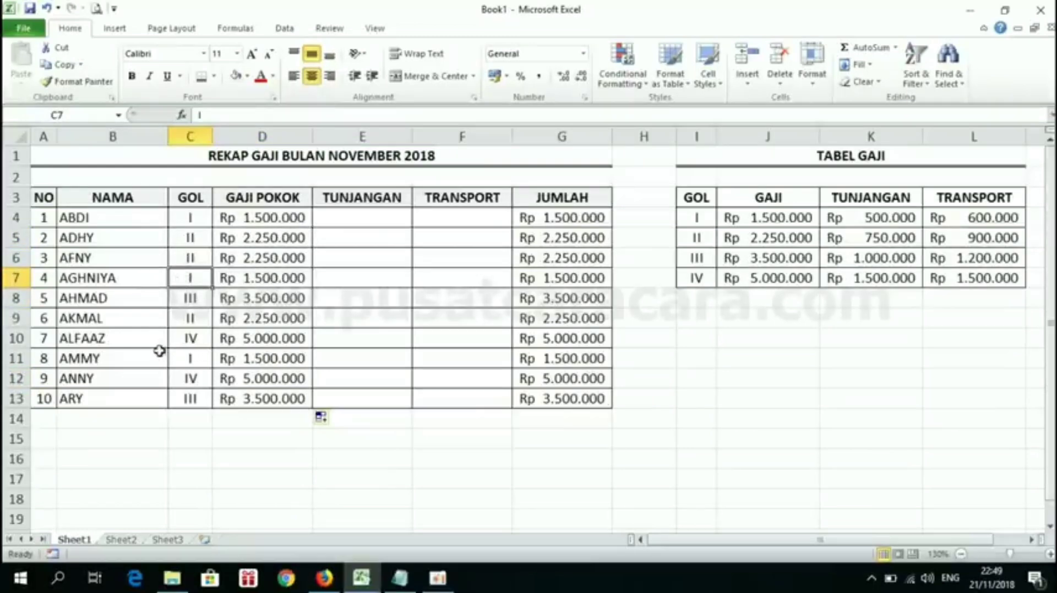
{"action": "left_click", "coordinate": [194, 318]}
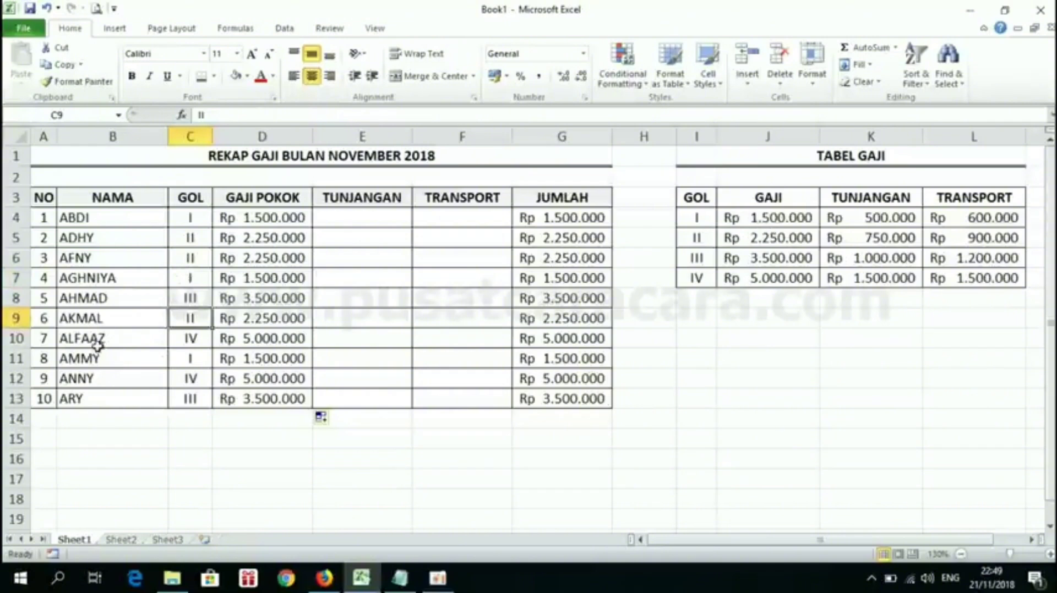
{"action": "left_click", "coordinate": [206, 297]}
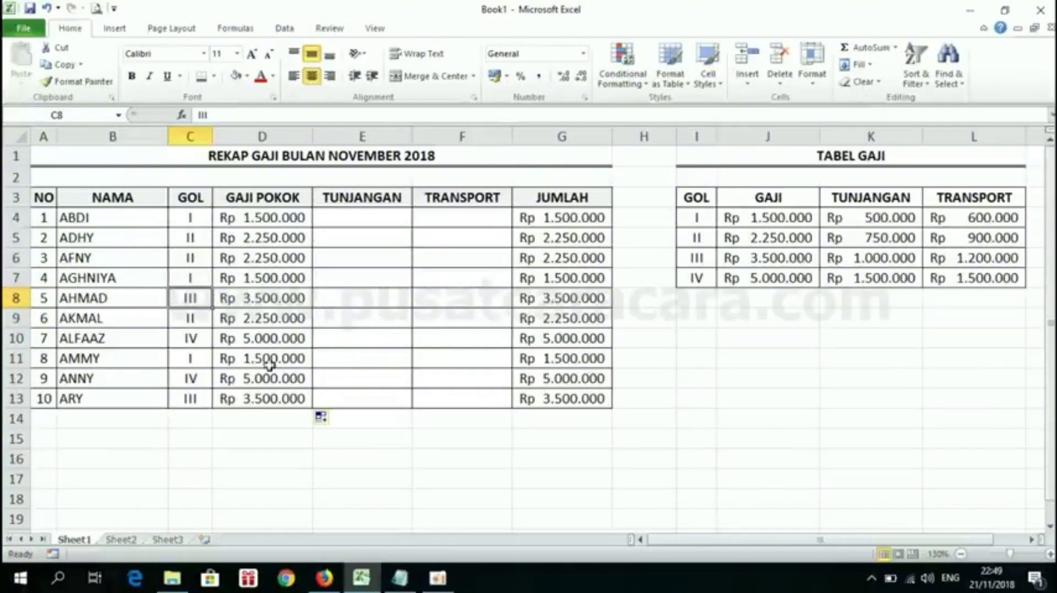
{"action": "left_click", "coordinate": [200, 380]}
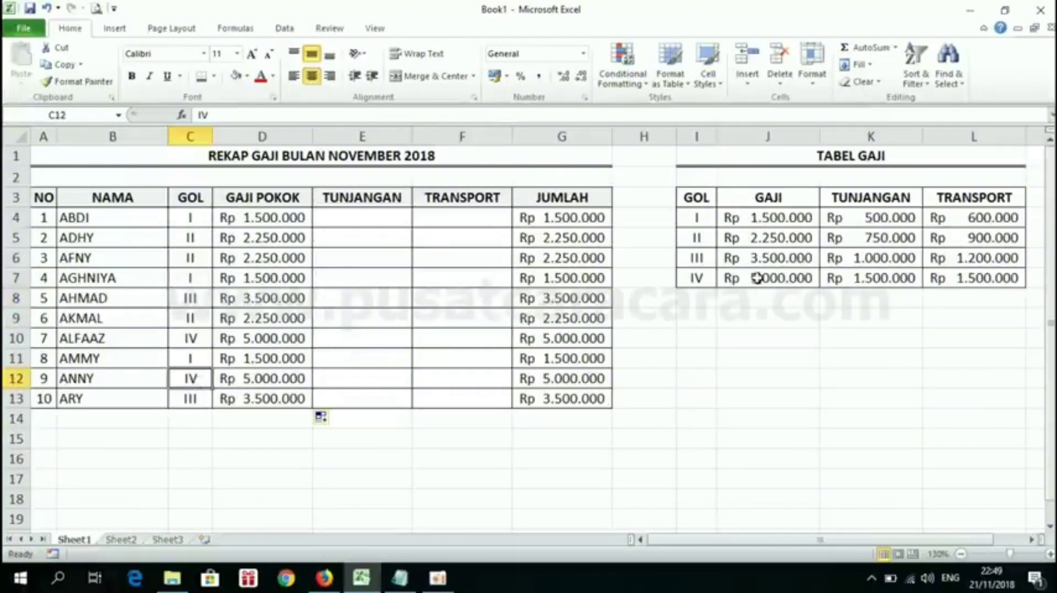
{"action": "left_click", "coordinate": [191, 220]}
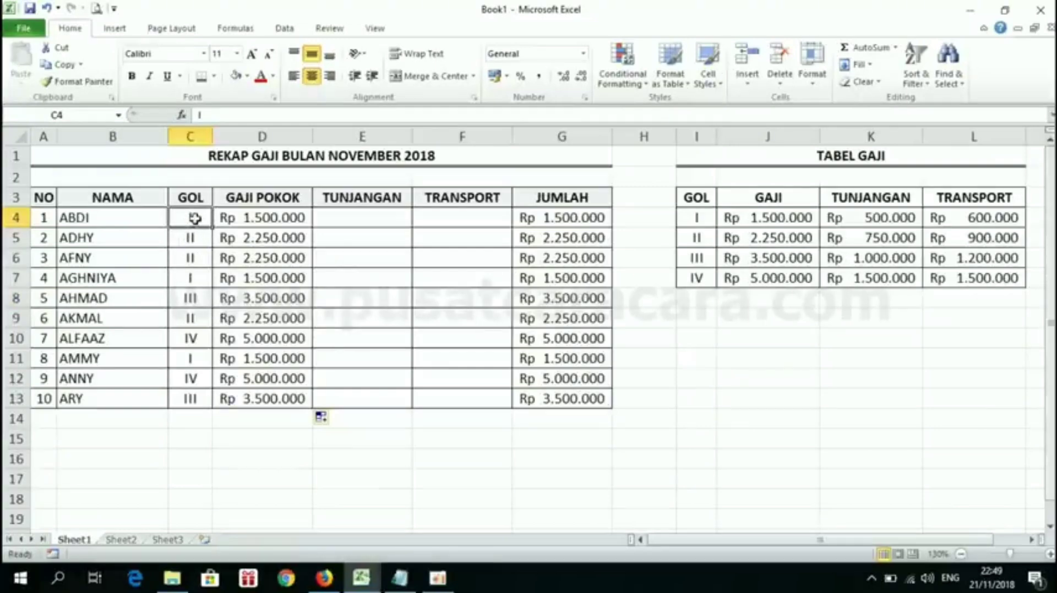
Change the GOL value in cell C4 to III
{"action": "type", "text": "II"}
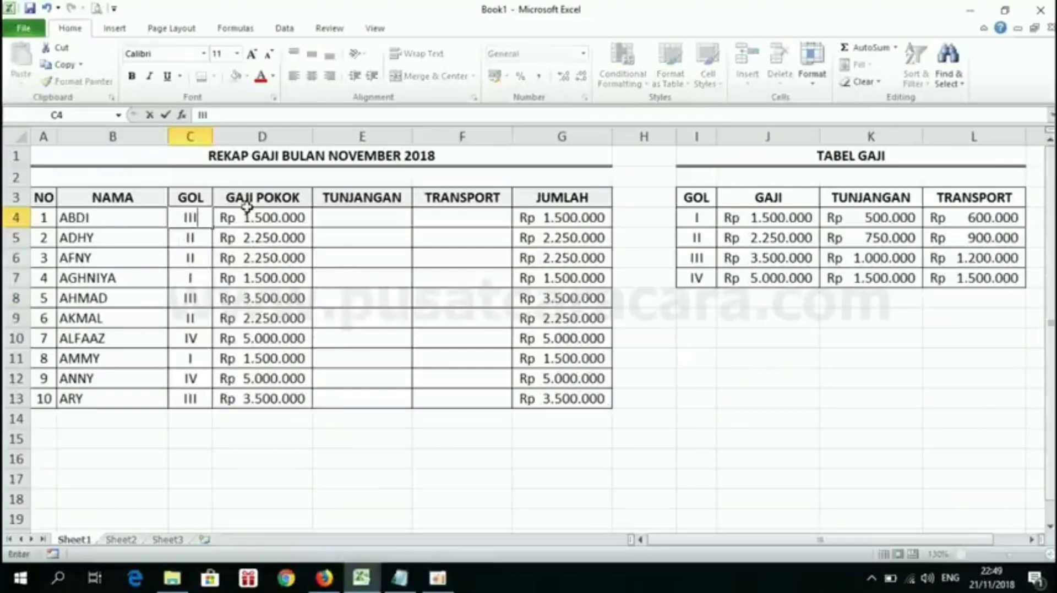
{"action": "type", "text": "I"}
{"action": "key", "text": "Return"}
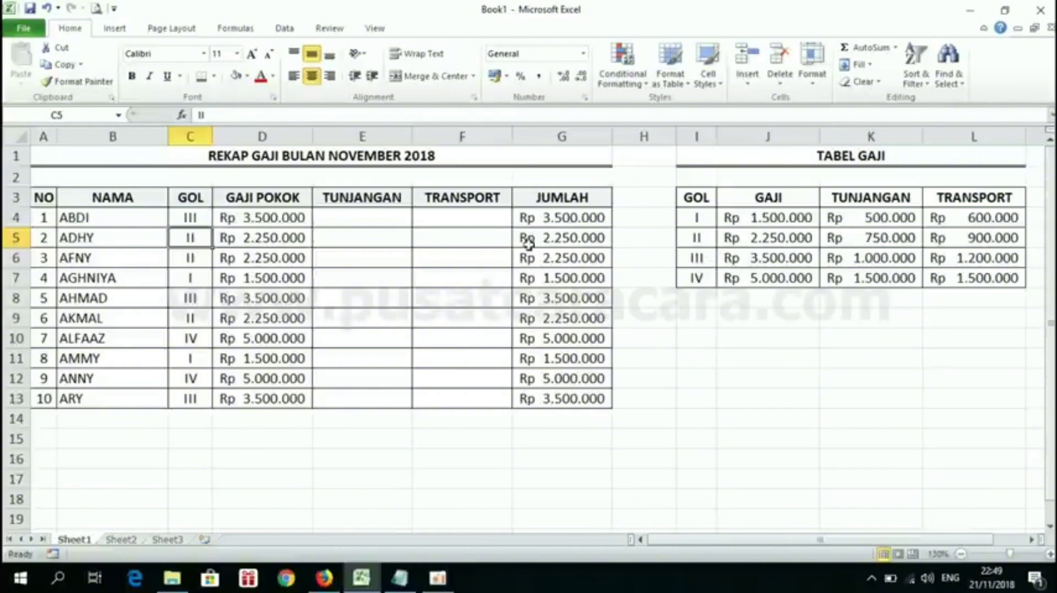
Set the GOL value in cell C4 to IV
{"action": "left_click", "coordinate": [202, 217]}
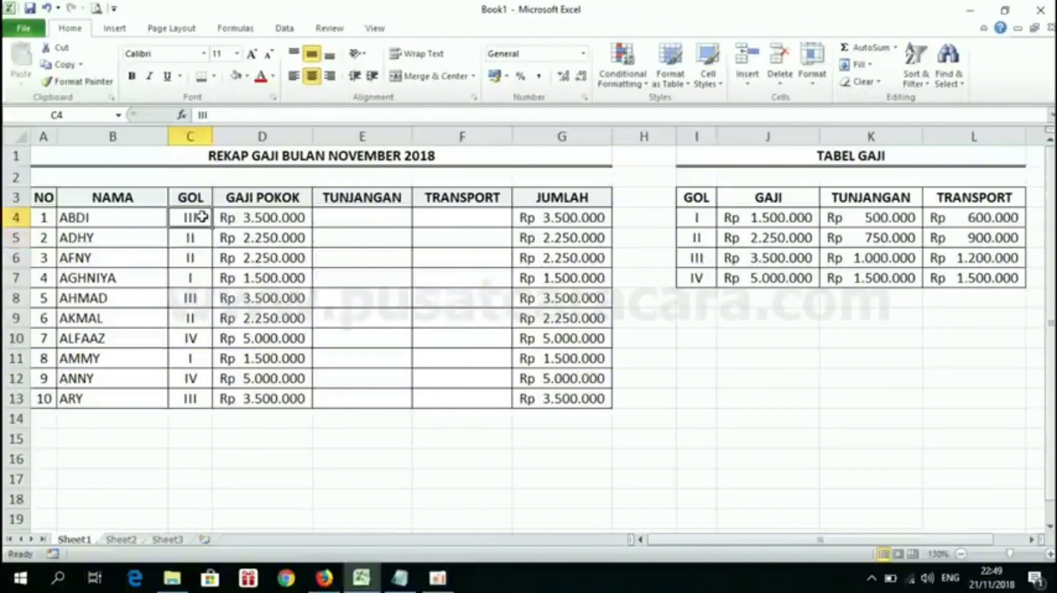
{"action": "type", "text": "IV"}
{"action": "key", "text": "Return"}
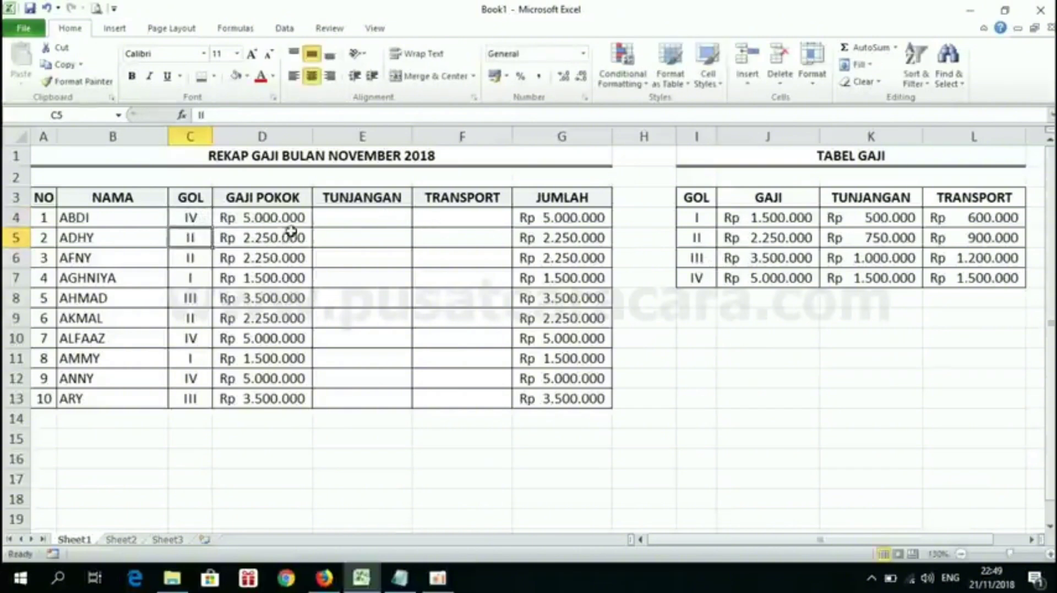
Examine the table range argument of the VLOOKUP formula in cell D4, leaving the formula as it is
{"action": "left_click", "coordinate": [220, 219]}
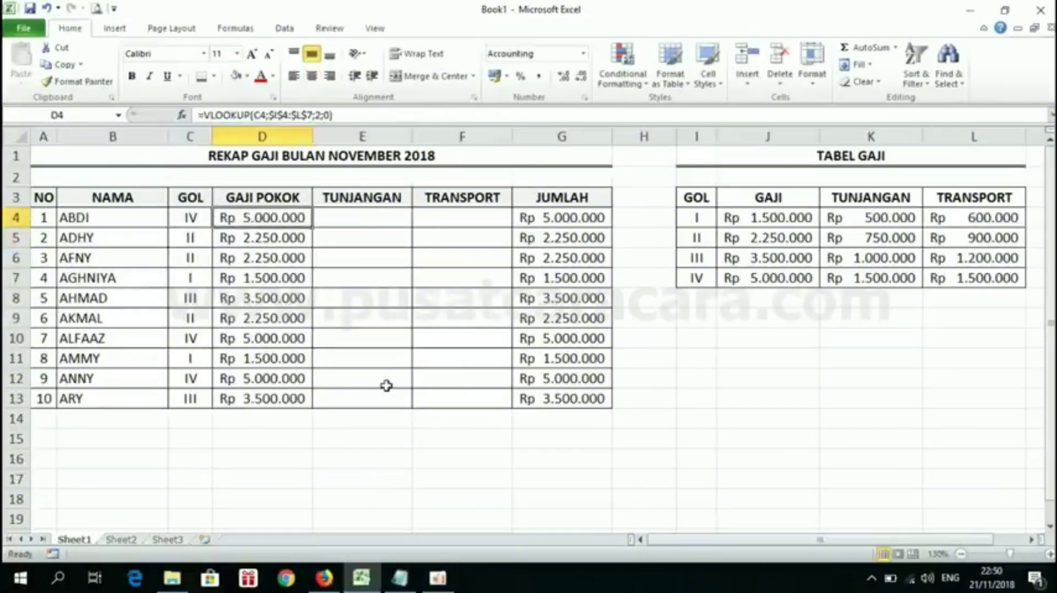
{"action": "left_click", "coordinate": [335, 219]}
{"action": "left_click", "coordinate": [271, 217]}
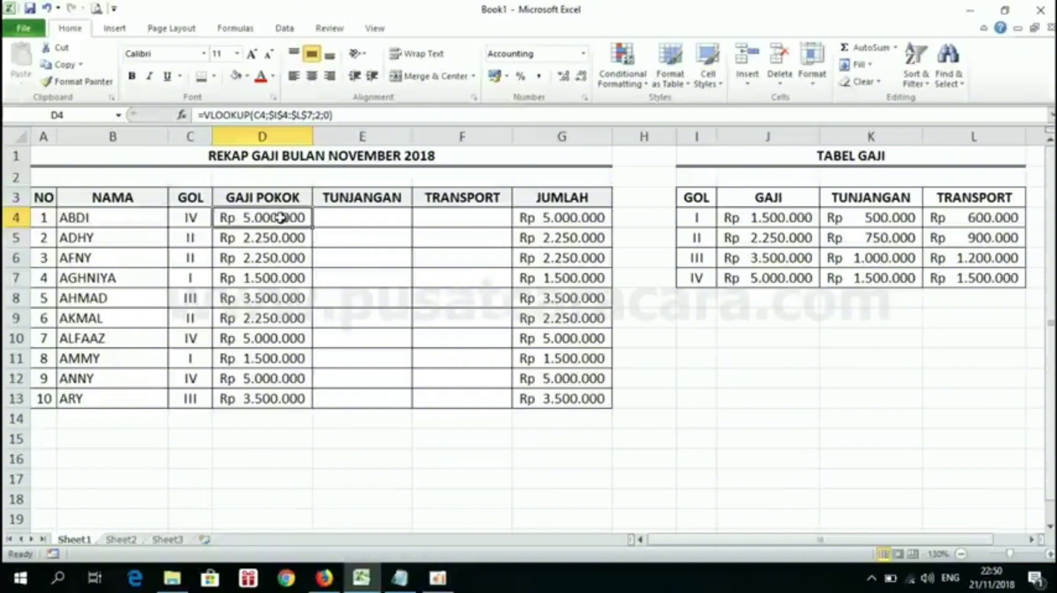
{"action": "double_click", "coordinate": [280, 218]}
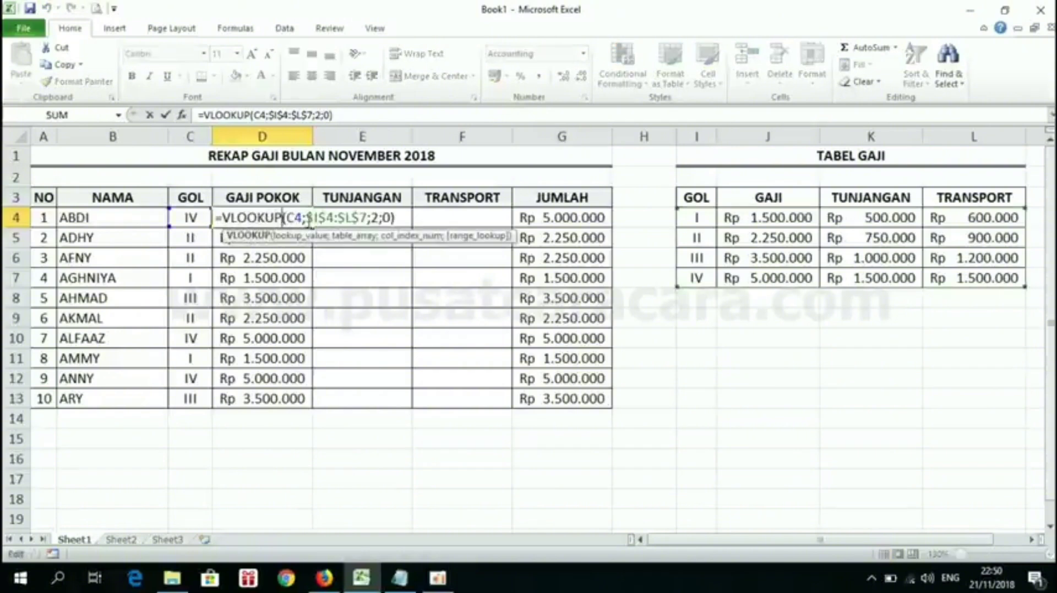
{"action": "left_click_drag", "start_coordinate": [306, 218], "coordinate": [371, 219]}
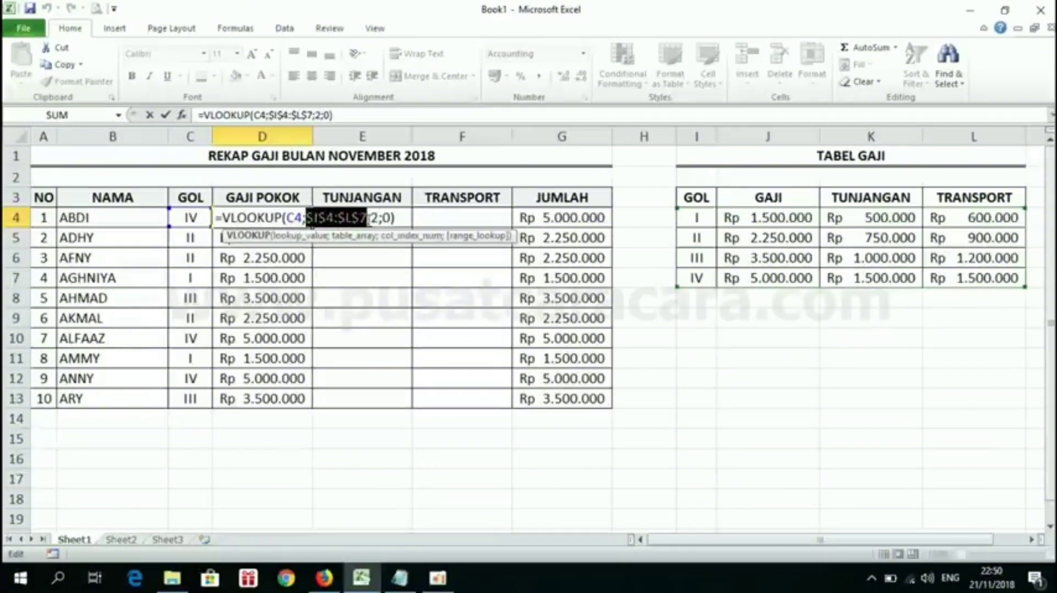
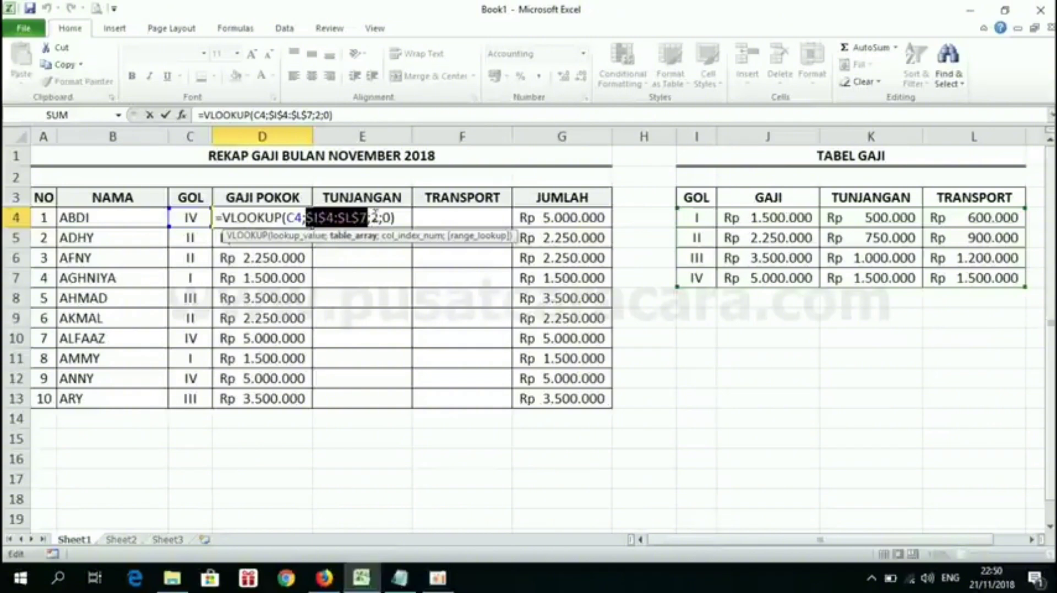
{"action": "key", "text": "Return"}
Go through the GAJI POKOK formulas from D4 down to D11, comparing their lookup cell and table range references
{"action": "left_click", "coordinate": [282, 216]}
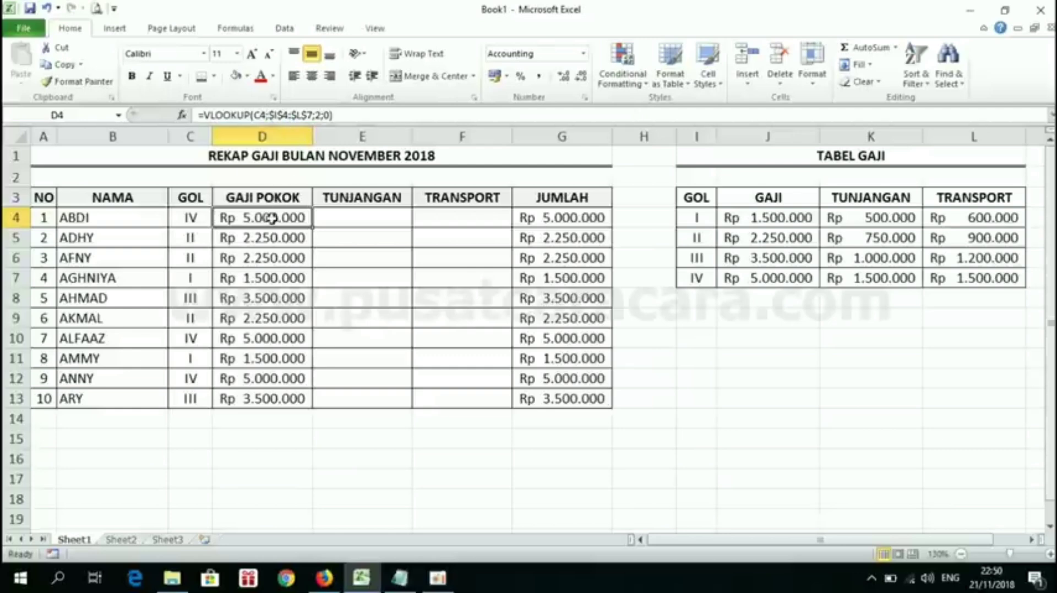
{"action": "key", "text": "Down"}
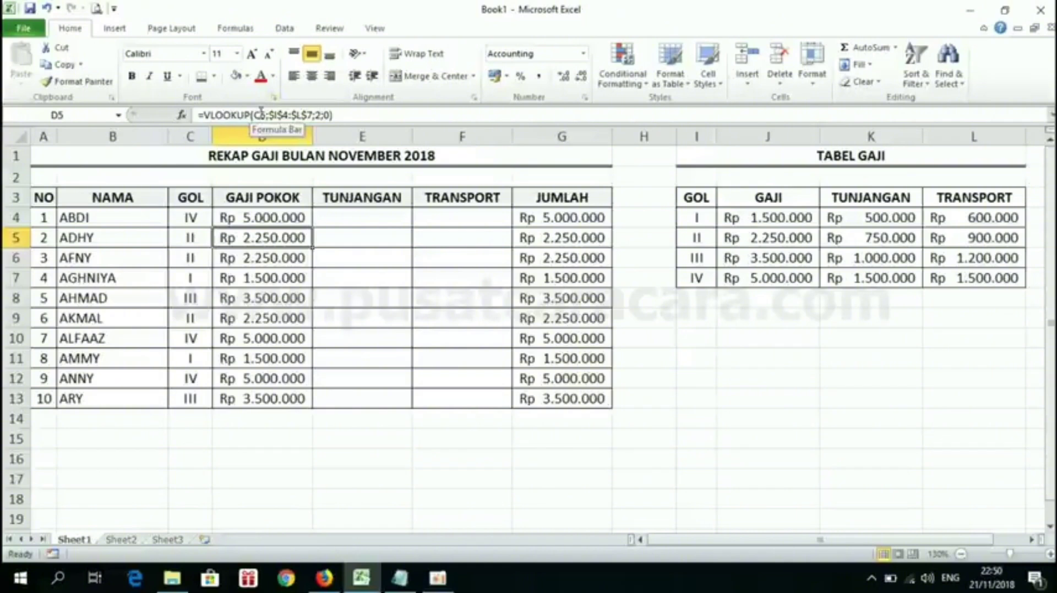
{"action": "key", "text": "Down"}
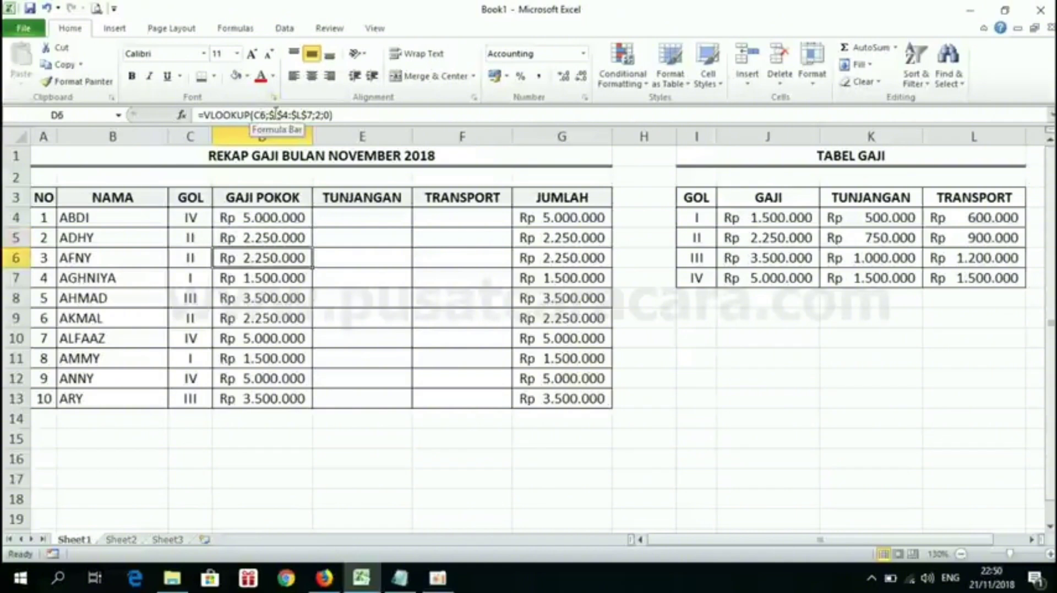
{"action": "key", "text": "Down"}
{"action": "key", "text": "Down"}
{"action": "key", "text": "Down"}
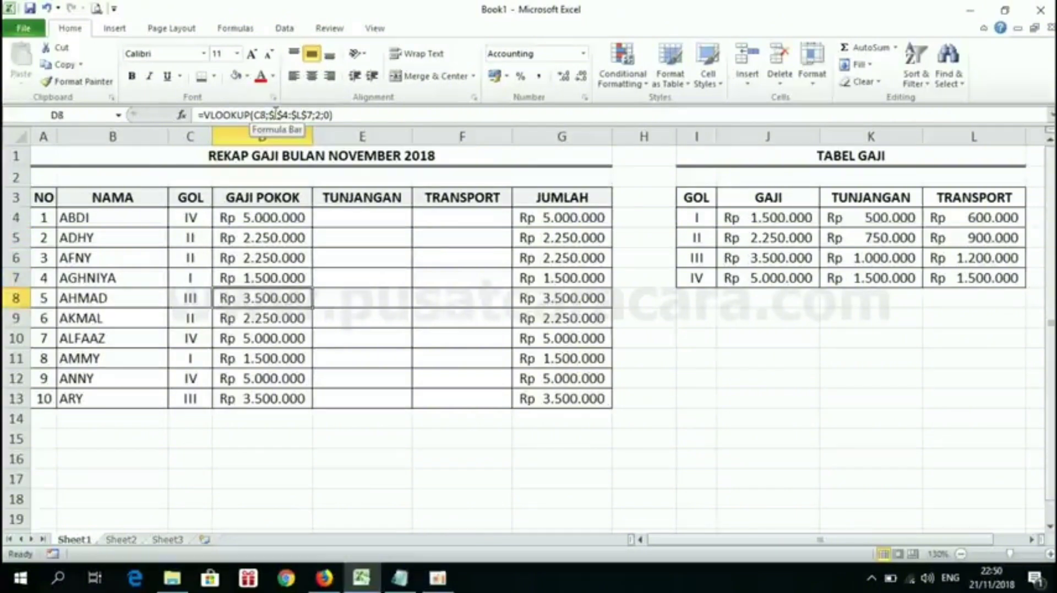
{"action": "key", "text": "Down"}
{"action": "key", "text": "Down"}
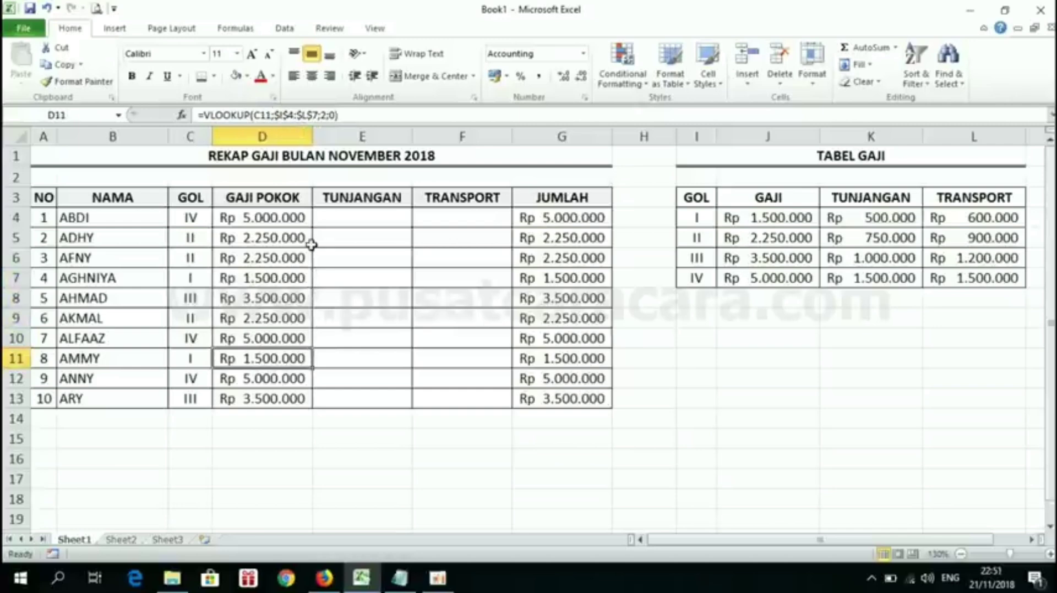
{"action": "left_click", "coordinate": [282, 221]}
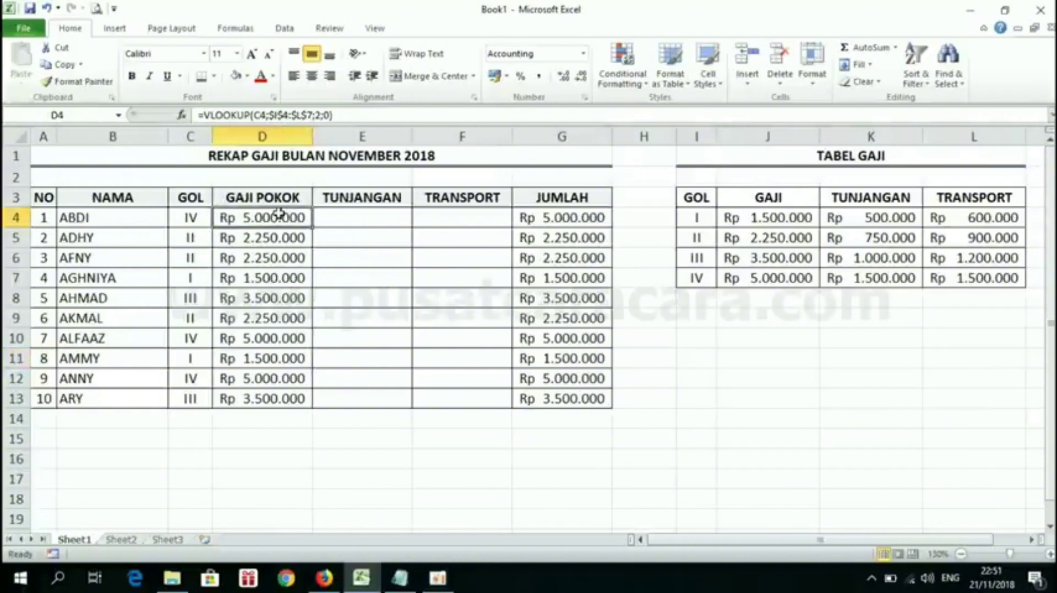
{"action": "key", "text": "Down"}
{"action": "key", "text": "Down"}
{"action": "key", "text": "Down"}
{"action": "key", "text": "Down"}
{"action": "key", "text": "Down"}
{"action": "key", "text": "Down"}
{"action": "key", "text": "Down"}
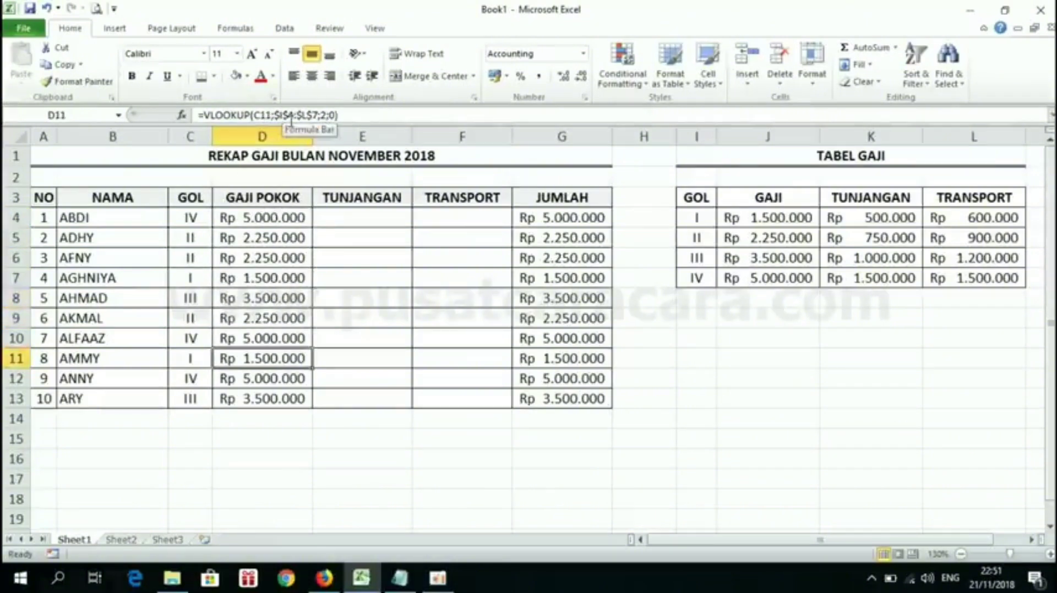
Replace the table range in the D4 VLOOKUP formula with the relative reference I4:L7
{"action": "double_click", "coordinate": [267, 210]}
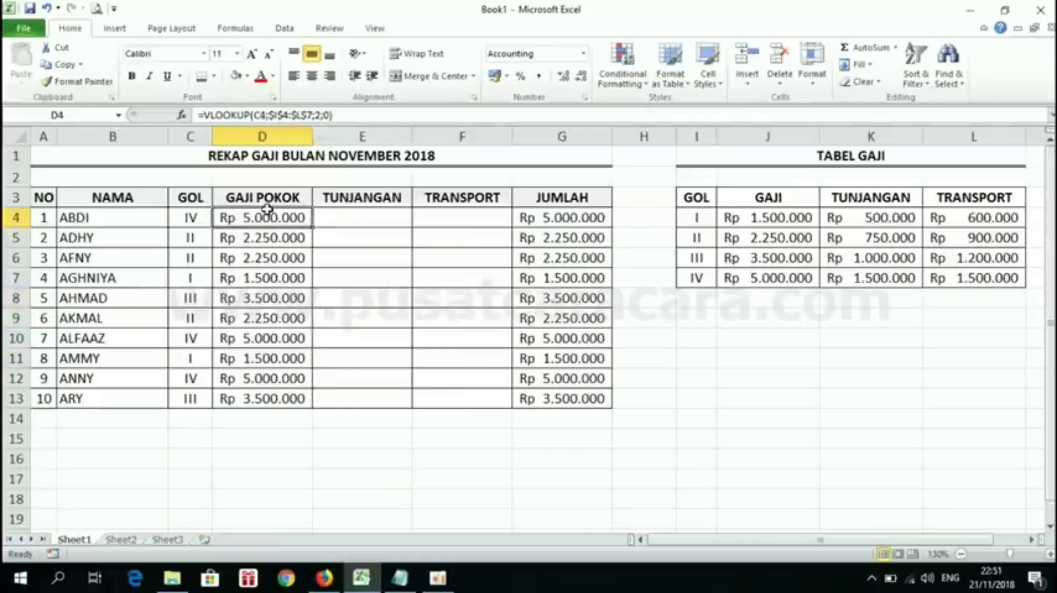
{"action": "double_click", "coordinate": [268, 223]}
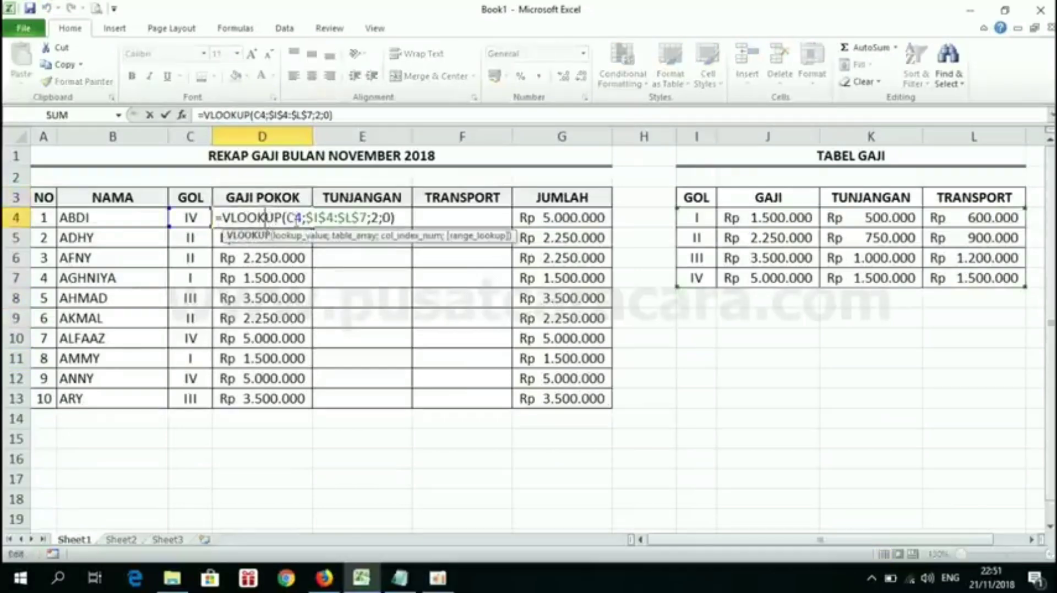
{"action": "left_click_drag", "start_coordinate": [306, 217], "coordinate": [366, 217]}
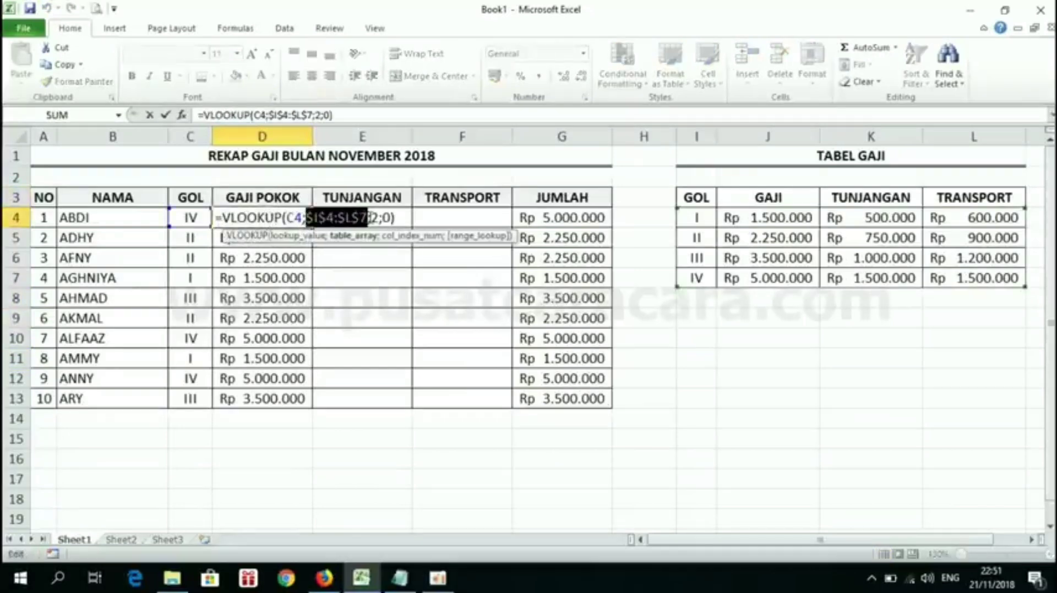
{"action": "left_click_drag", "start_coordinate": [699, 217], "coordinate": [964, 277]}
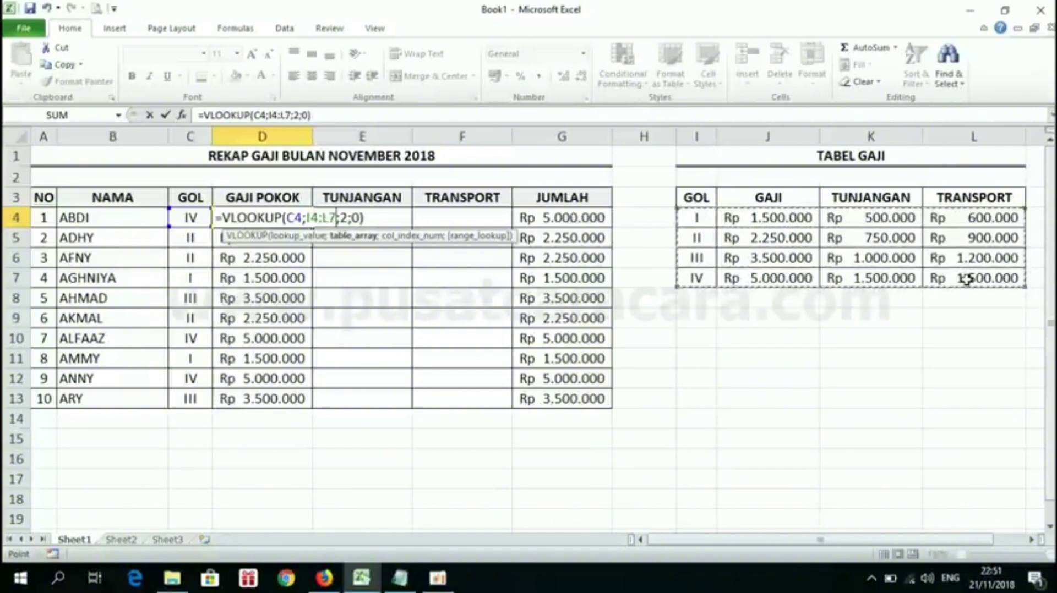
{"action": "key", "text": "Return"}
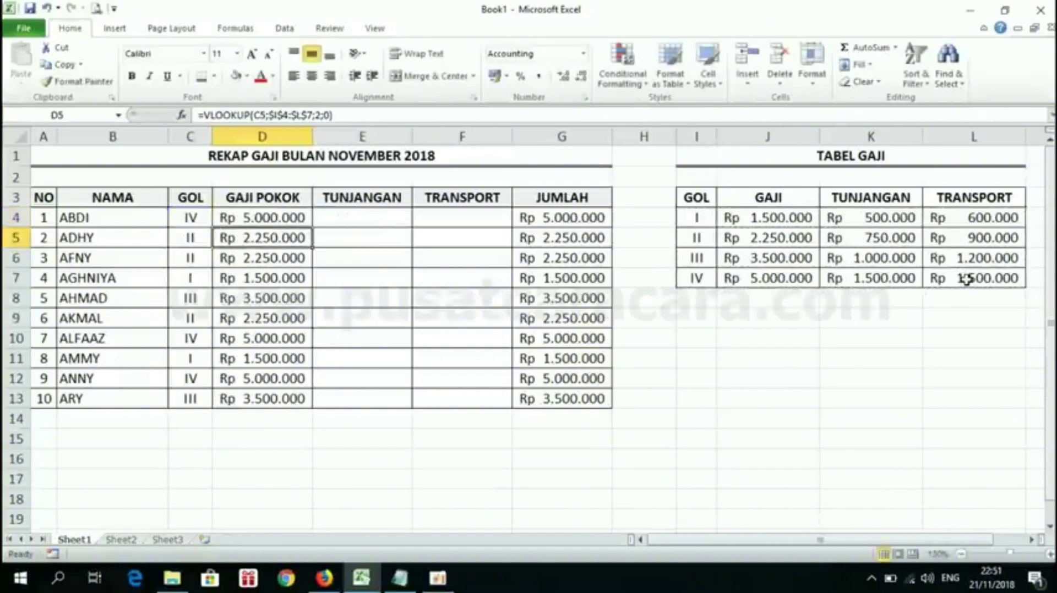
Fill the D4 formula down the GAJI POKOK column through D13
{"action": "left_click", "coordinate": [268, 219]}
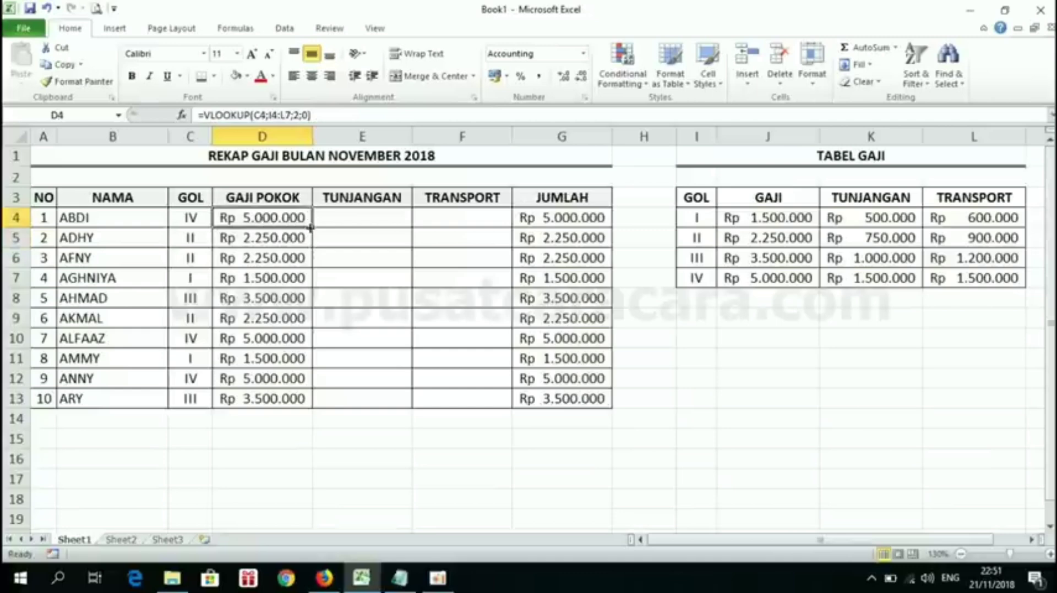
{"action": "left_click_drag", "start_coordinate": [311, 229], "coordinate": [310, 406]}
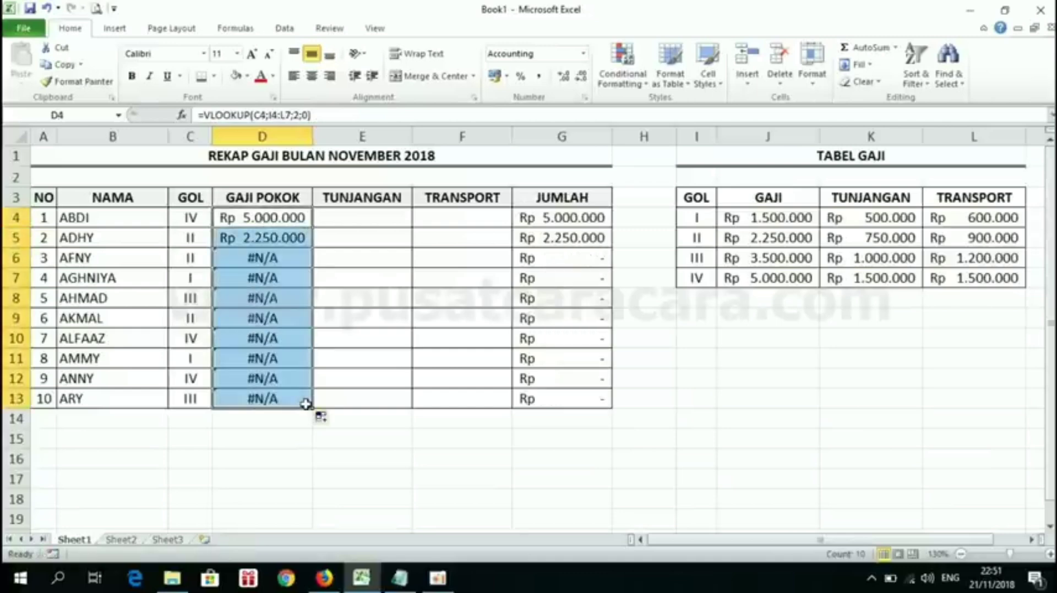
{"action": "left_click", "coordinate": [469, 462]}
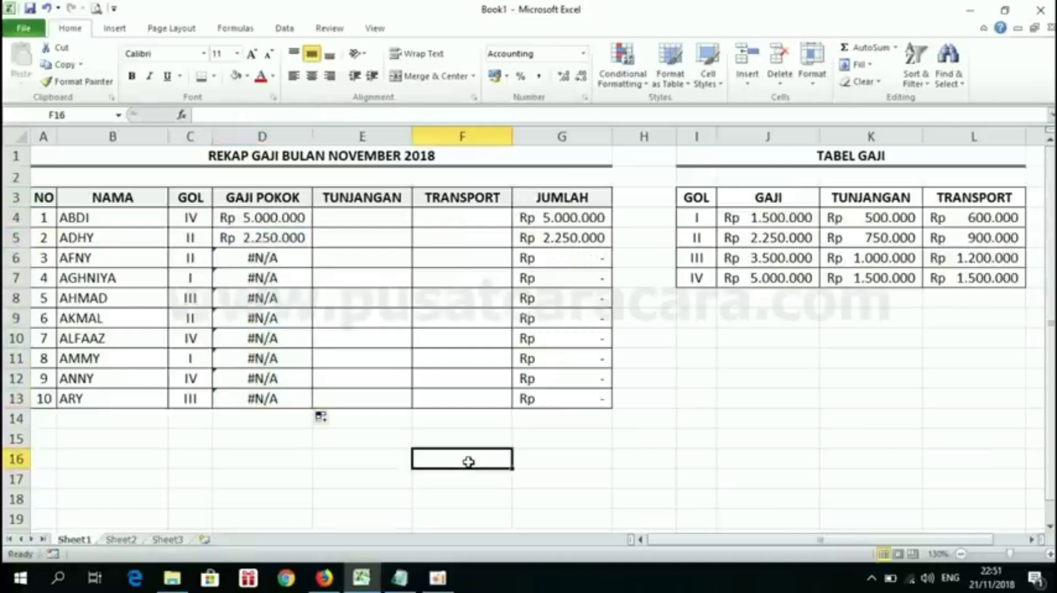
Compare the table range references in the GAJI POKOK formulas of D4, D5 and D13
{"action": "left_click", "coordinate": [269, 242]}
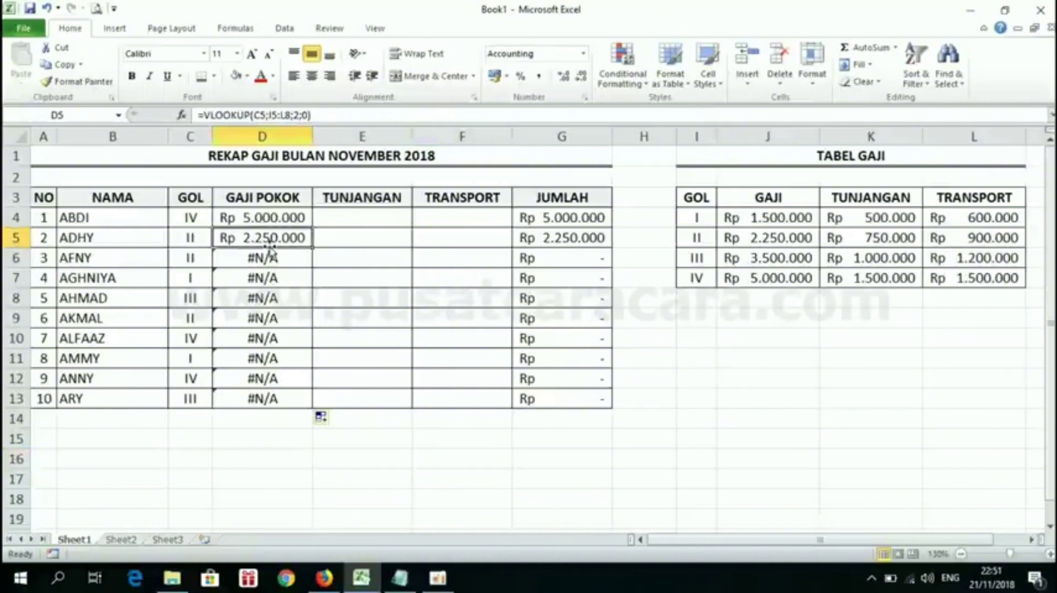
{"action": "left_click", "coordinate": [261, 218]}
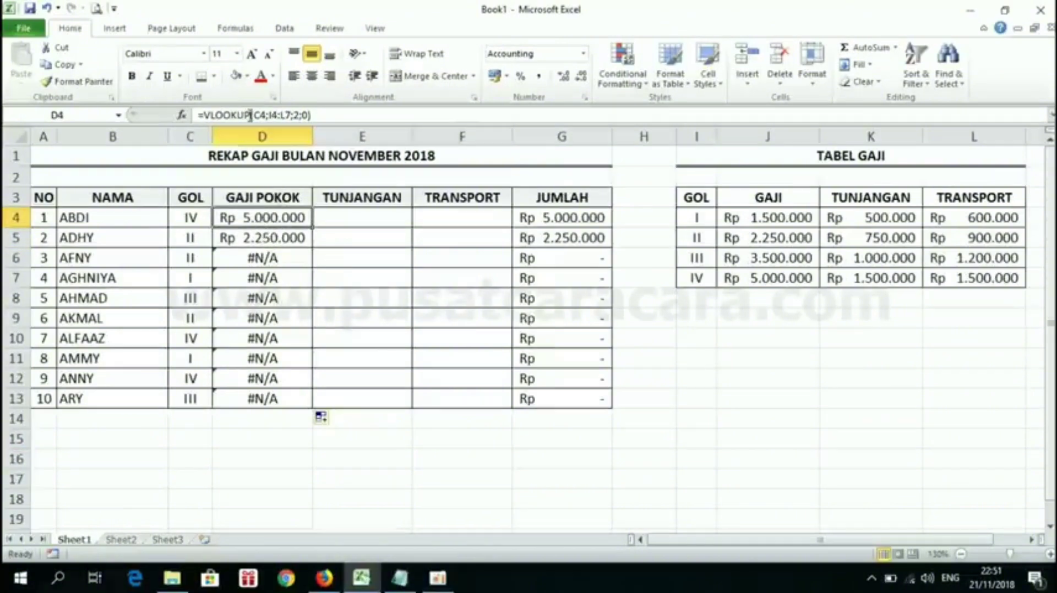
{"action": "key", "text": "Down"}
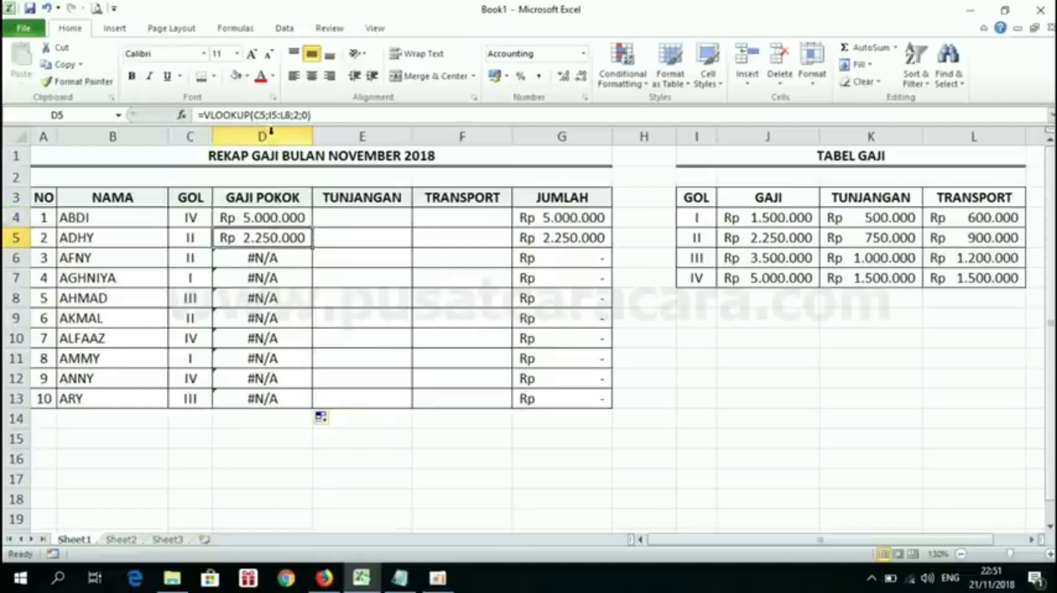
{"action": "left_click", "coordinate": [282, 221]}
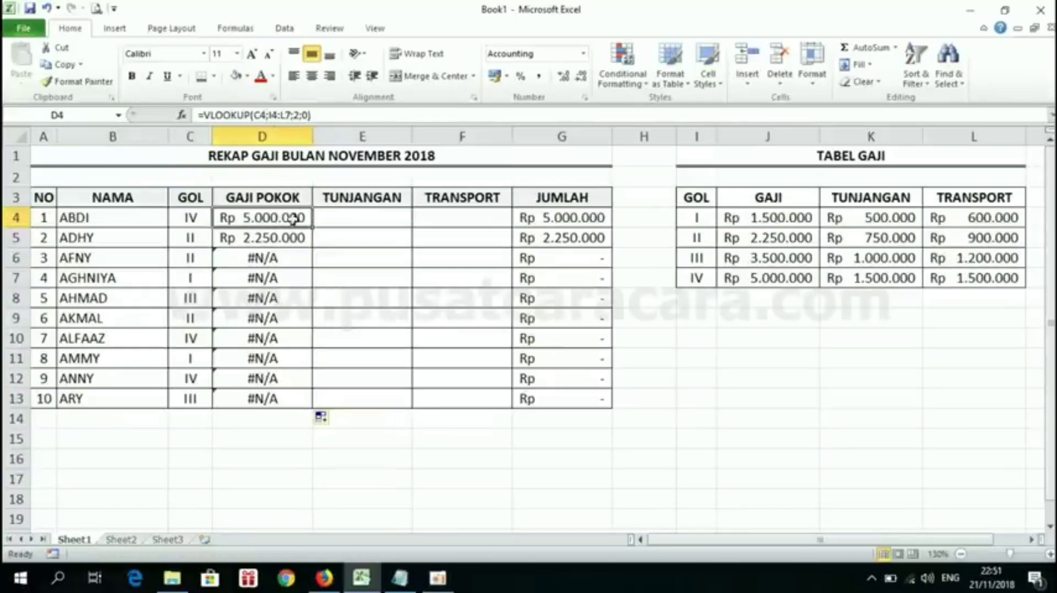
{"action": "left_click", "coordinate": [301, 233]}
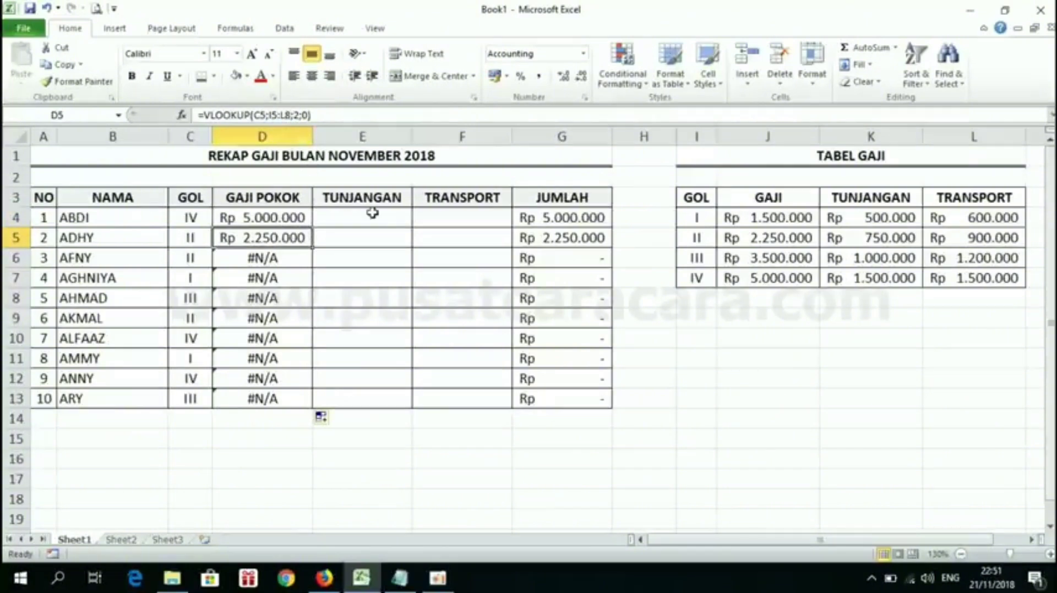
{"action": "key", "text": "ctrl+Down"}
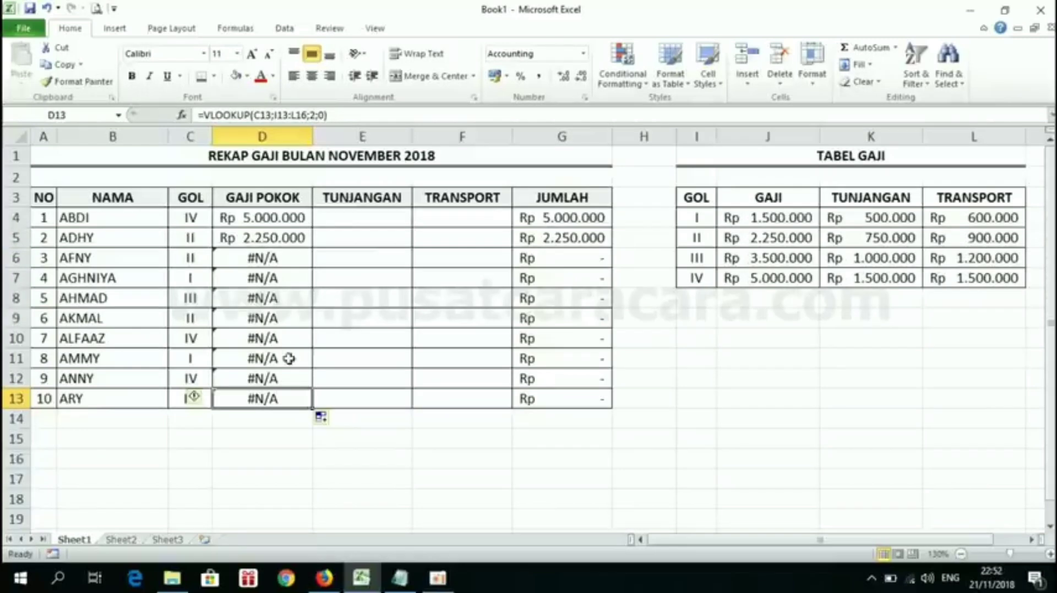
{"action": "double_click", "coordinate": [261, 397]}
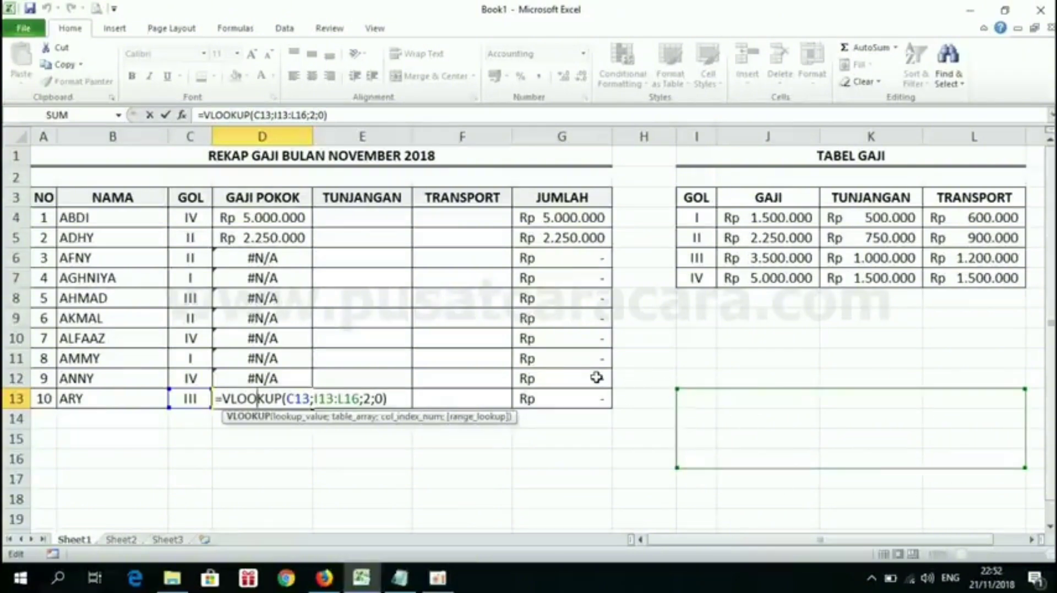
{"action": "key", "text": "Escape"}
Make the table range in the D4 VLOOKUP formula absolute as $I$4:$L$7 and fill the formula down through D13
{"action": "double_click", "coordinate": [284, 219]}
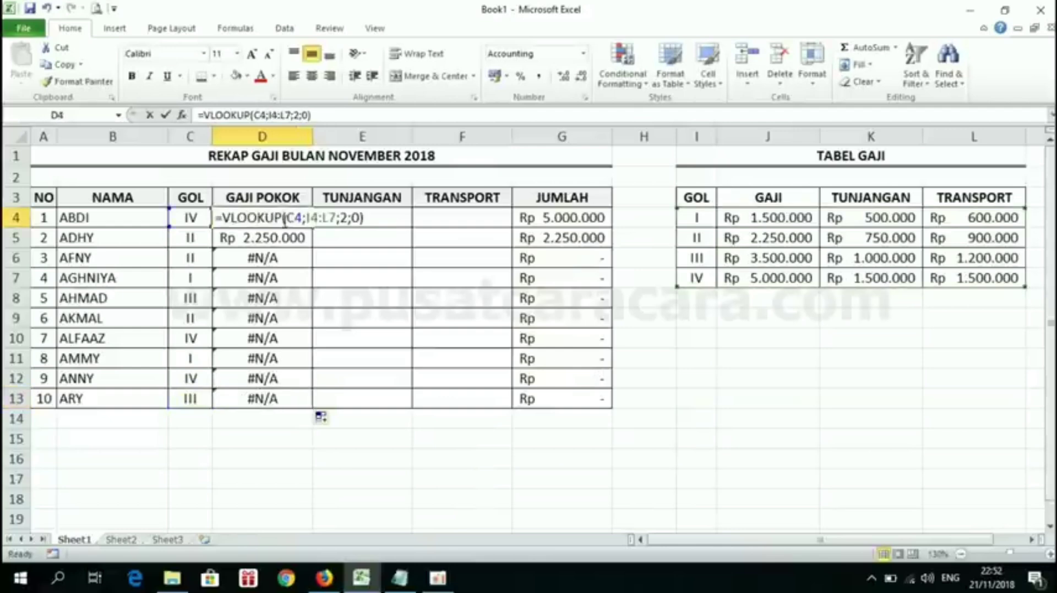
{"action": "left_click_drag", "start_coordinate": [306, 219], "coordinate": [337, 219]}
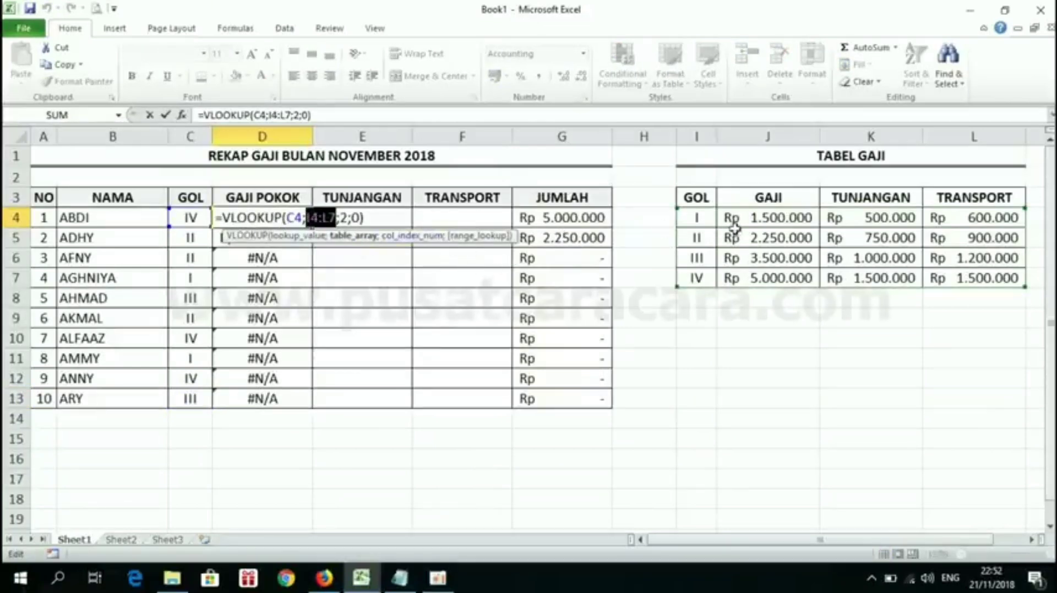
{"action": "left_click_drag", "start_coordinate": [698, 218], "coordinate": [960, 277]}
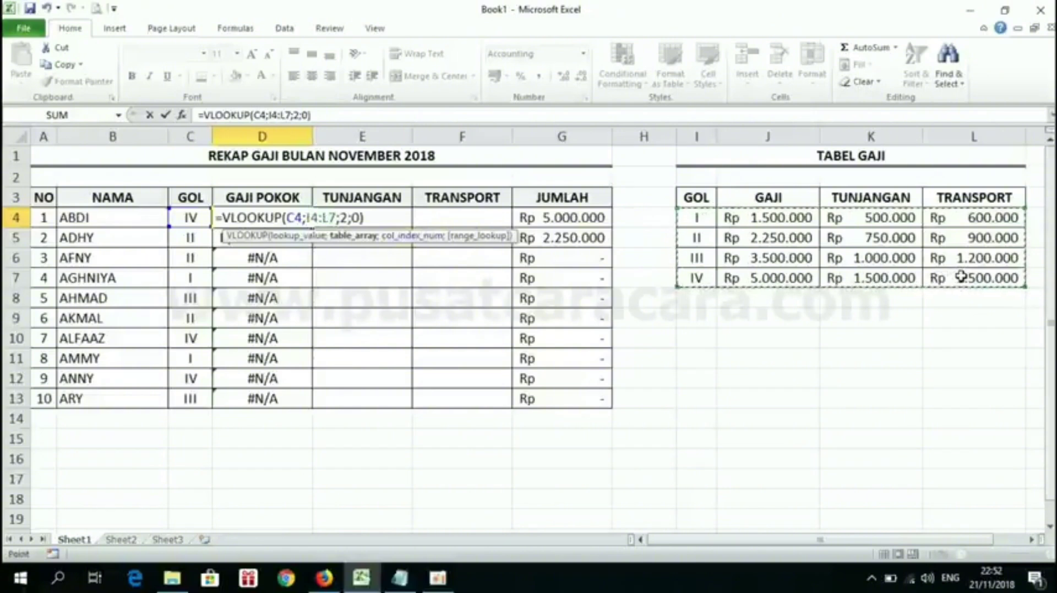
{"action": "key", "text": "F4"}
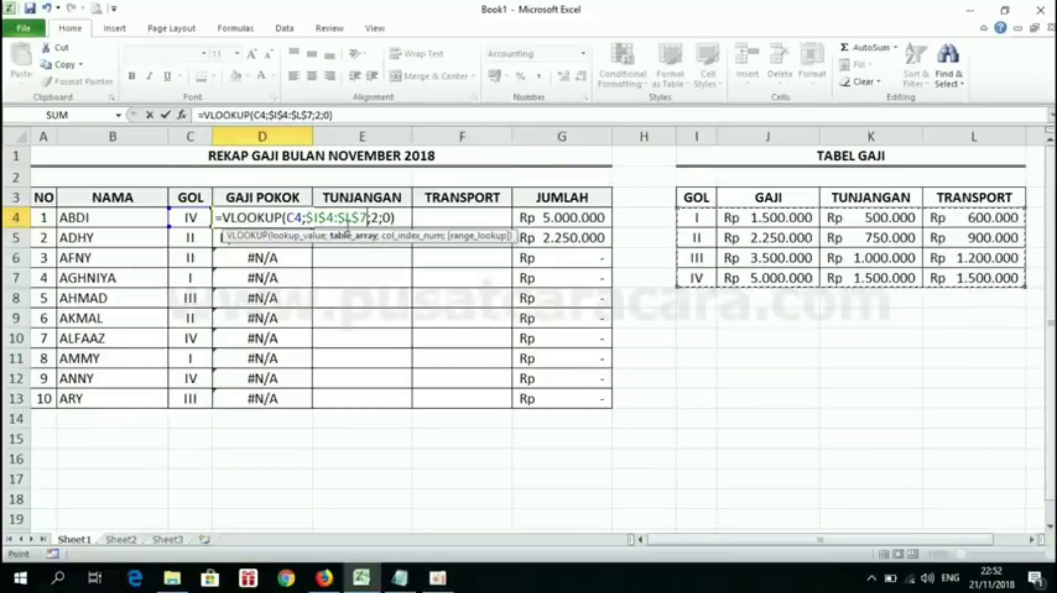
{"action": "key", "text": "Return"}
{"action": "key", "text": "Up"}
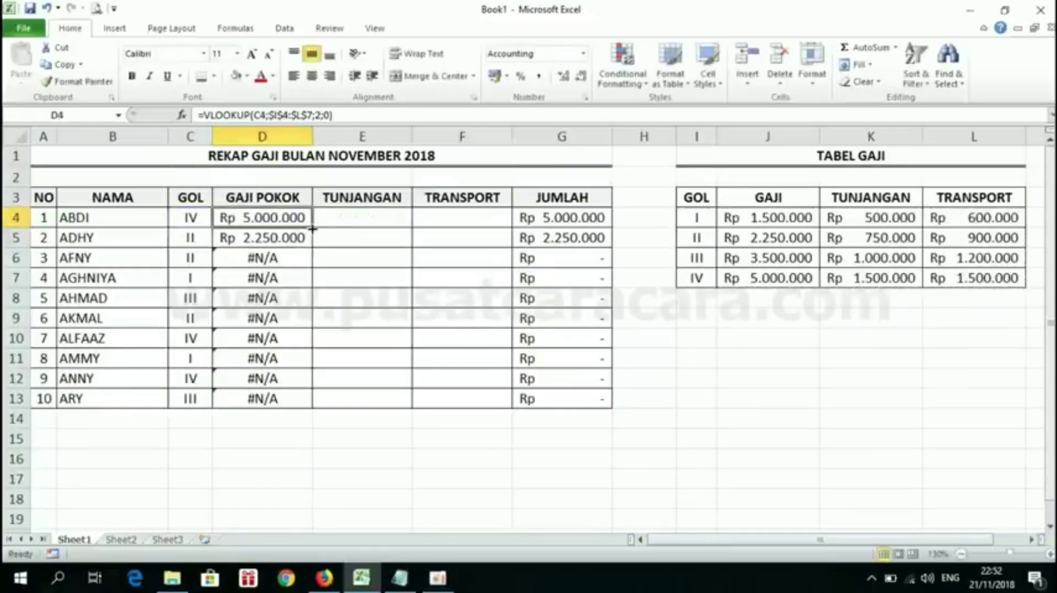
{"action": "left_click_drag", "start_coordinate": [312, 228], "coordinate": [313, 415]}
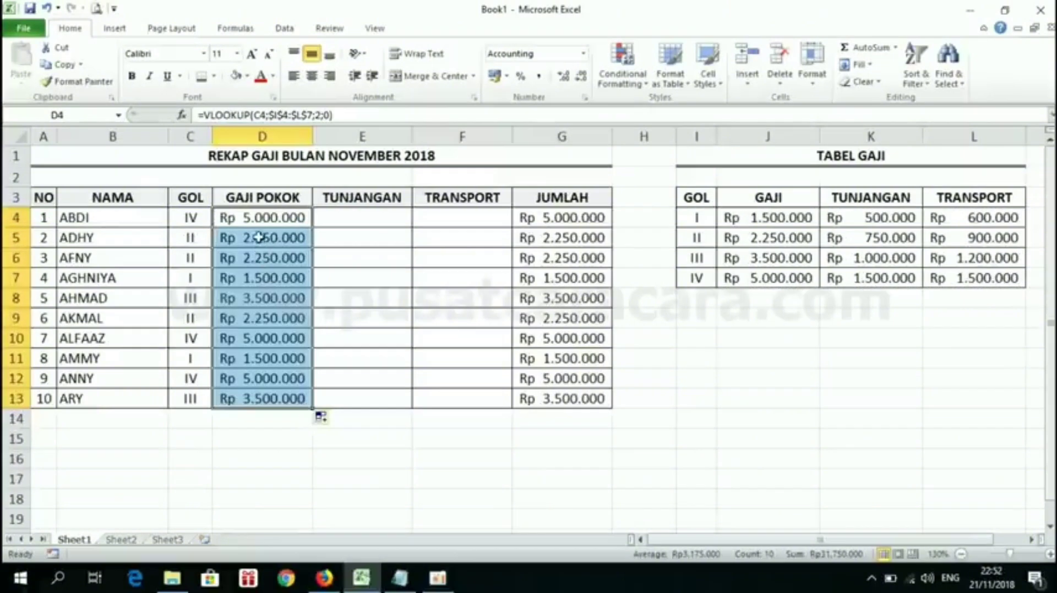
Go through the GAJI POKOK formulas between D4 and D10, comparing their lookup cells and absolute table ranges
{"action": "left_click", "coordinate": [264, 218]}
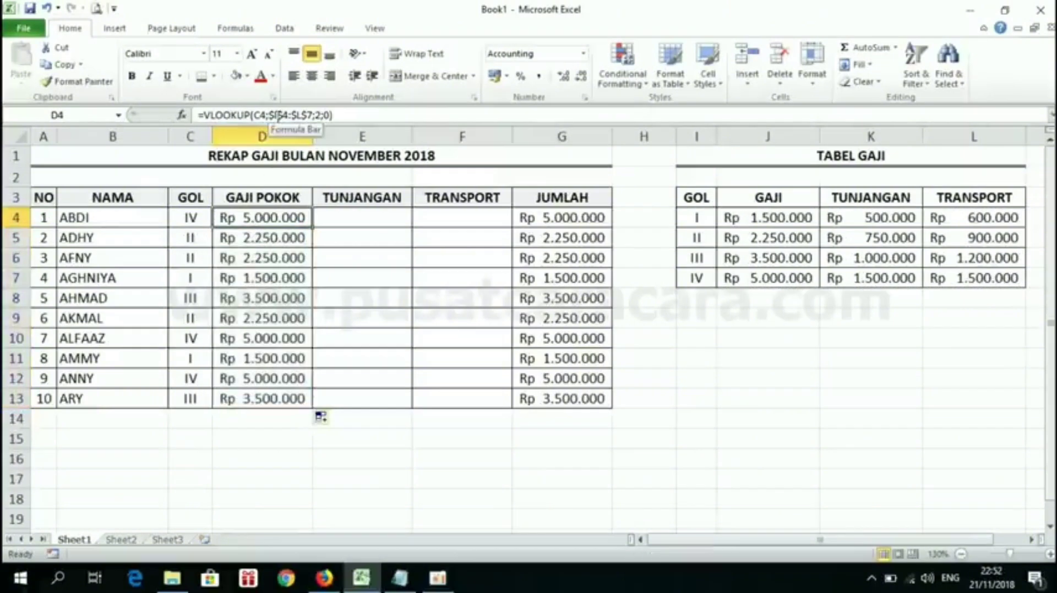
{"action": "key", "text": "Down"}
{"action": "key", "text": "Down"}
{"action": "key", "text": "Down"}
{"action": "key", "text": "Down"}
{"action": "key", "text": "Down"}
{"action": "key", "text": "Down"}
{"action": "key", "text": "Down"}
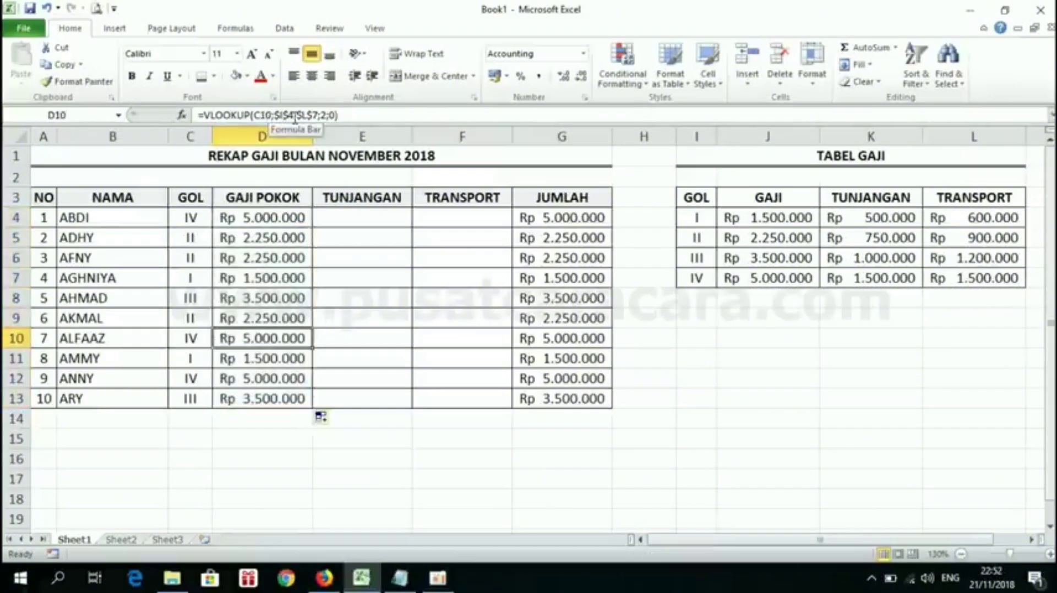
{"action": "key", "text": "Up"}
{"action": "key", "text": "Up"}
{"action": "key", "text": "Up"}
{"action": "key", "text": "Up"}
{"action": "key", "text": "Up"}
{"action": "key", "text": "Up"}
{"action": "key", "text": "Up"}
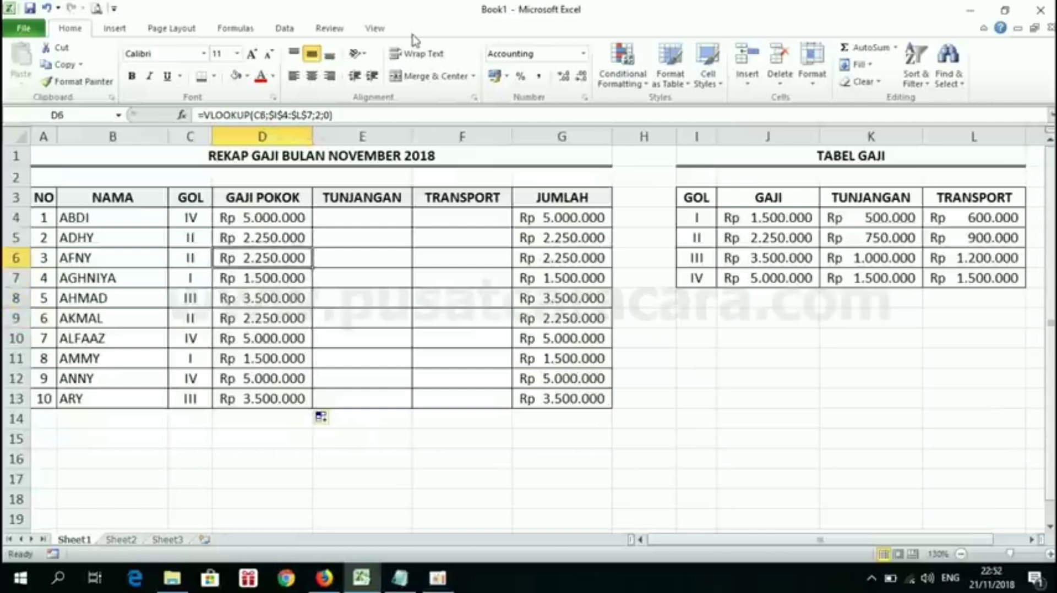
{"action": "key", "text": "Down"}
{"action": "key", "text": "Down"}
{"action": "key", "text": "Down"}
{"action": "key", "text": "Down"}
{"action": "key", "text": "Down"}
{"action": "key", "text": "Down"}
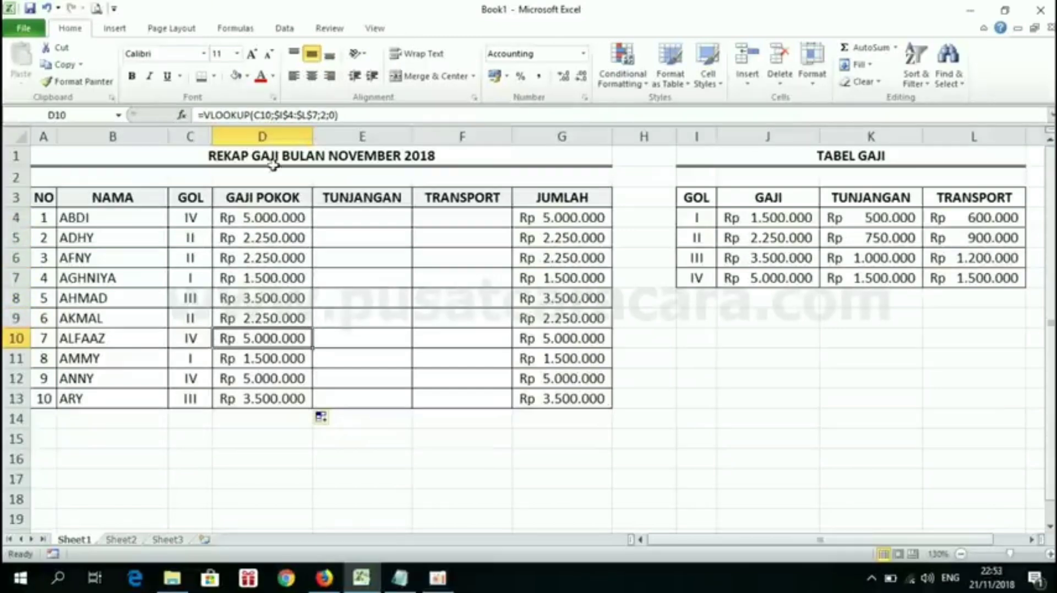
Enter the formula =VLOOKUP(C4;$I$4:$L$7;3;0) in TUNJANGAN cell E4
{"action": "left_click", "coordinate": [333, 220]}
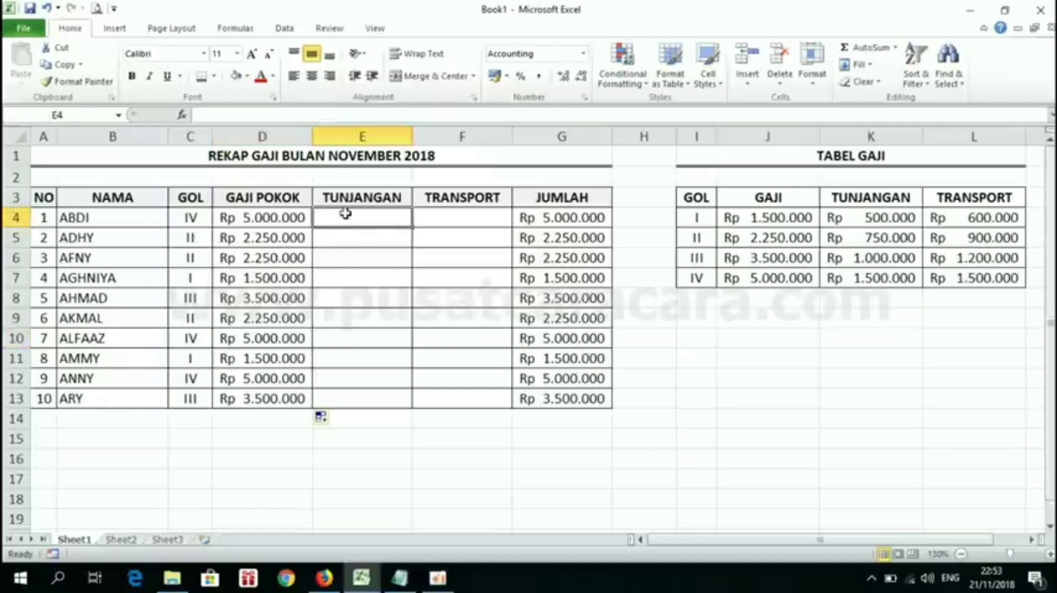
{"action": "type", "text": "=V"}
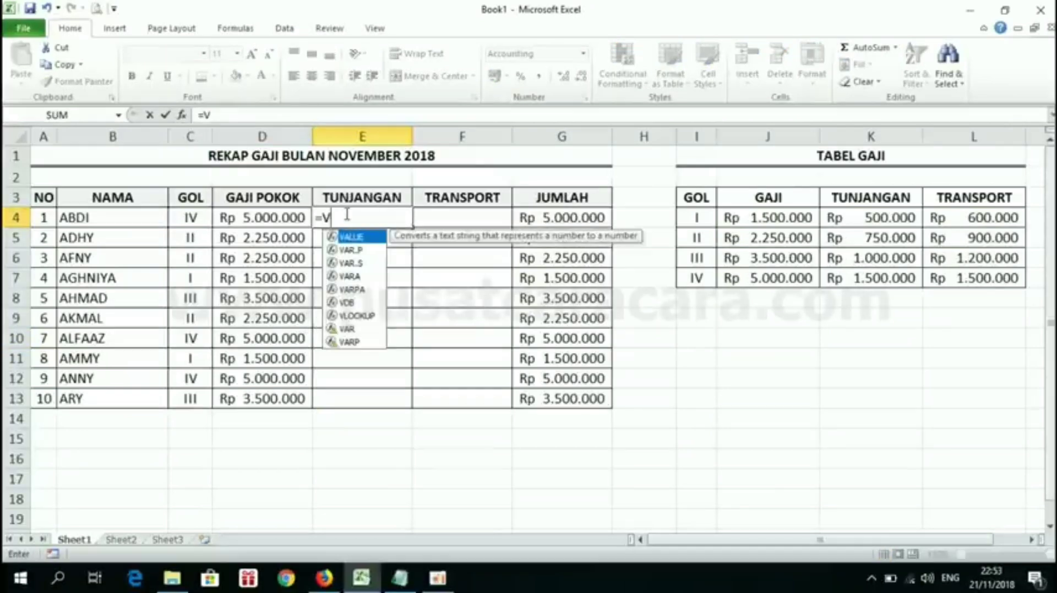
{"action": "type", "text": "LOOKUP"}
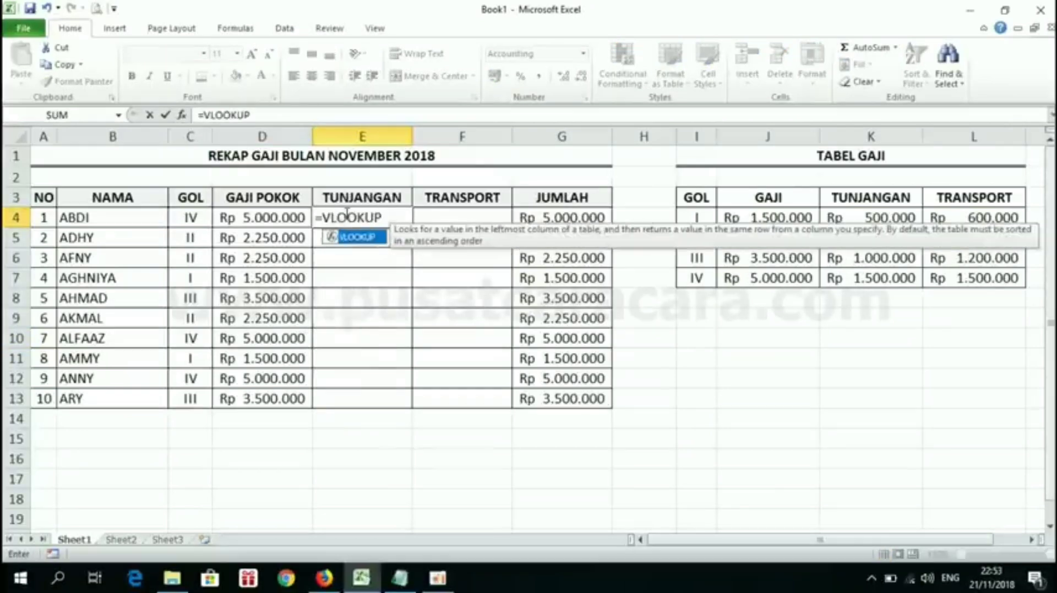
{"action": "type", "text": "("}
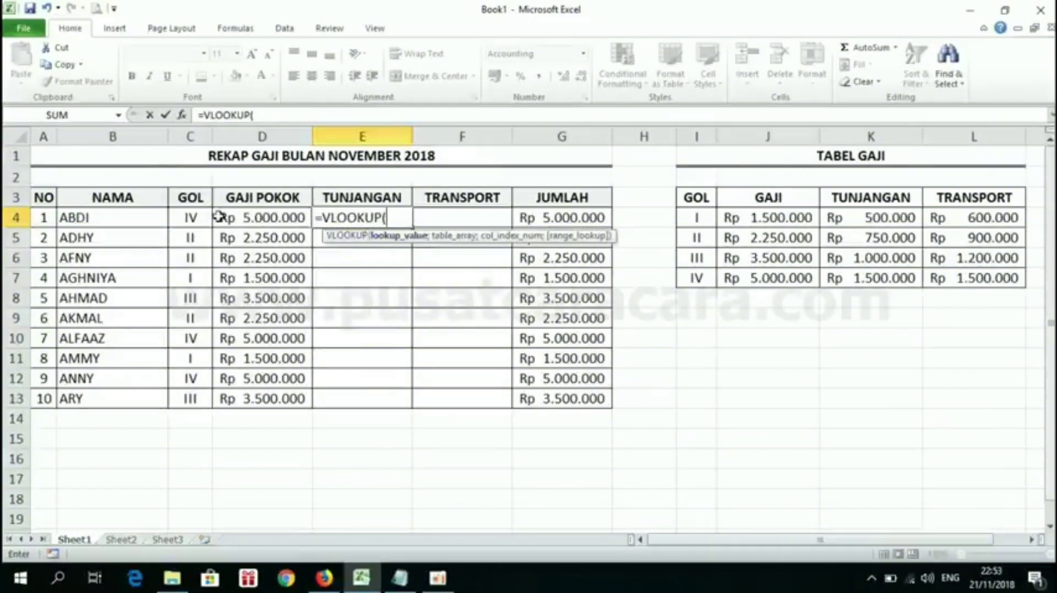
{"action": "left_click", "coordinate": [186, 217]}
{"action": "type", "text": ";"}
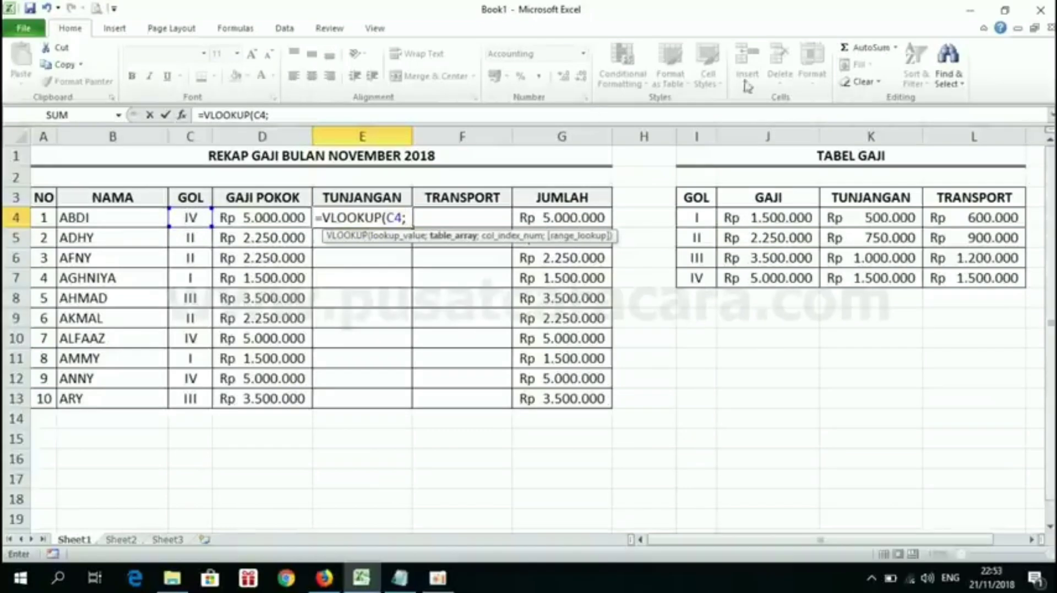
{"action": "left_click_drag", "start_coordinate": [697, 218], "coordinate": [973, 275]}
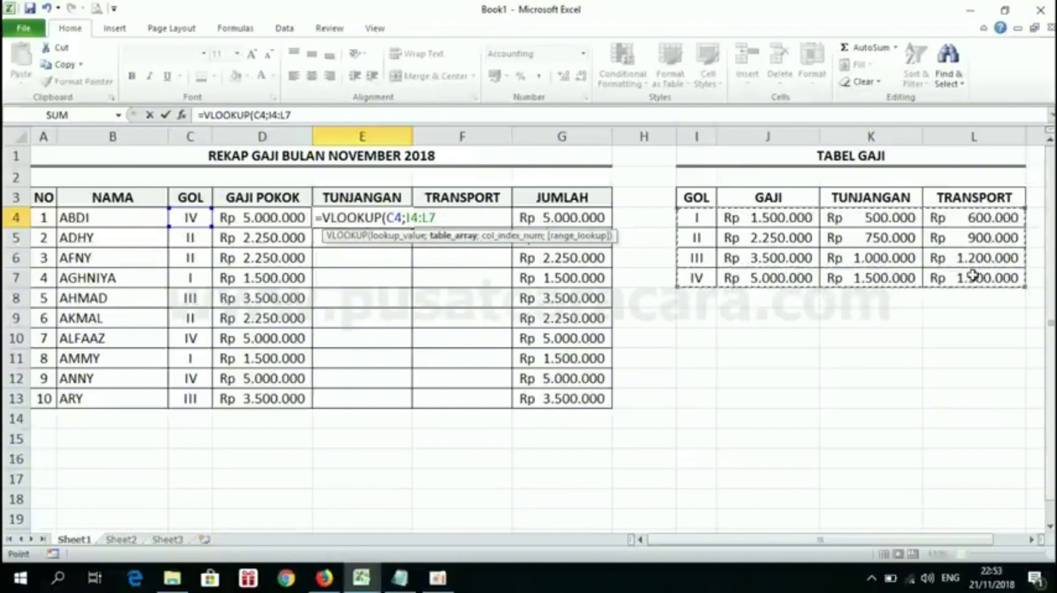
{"action": "key", "text": "F4"}
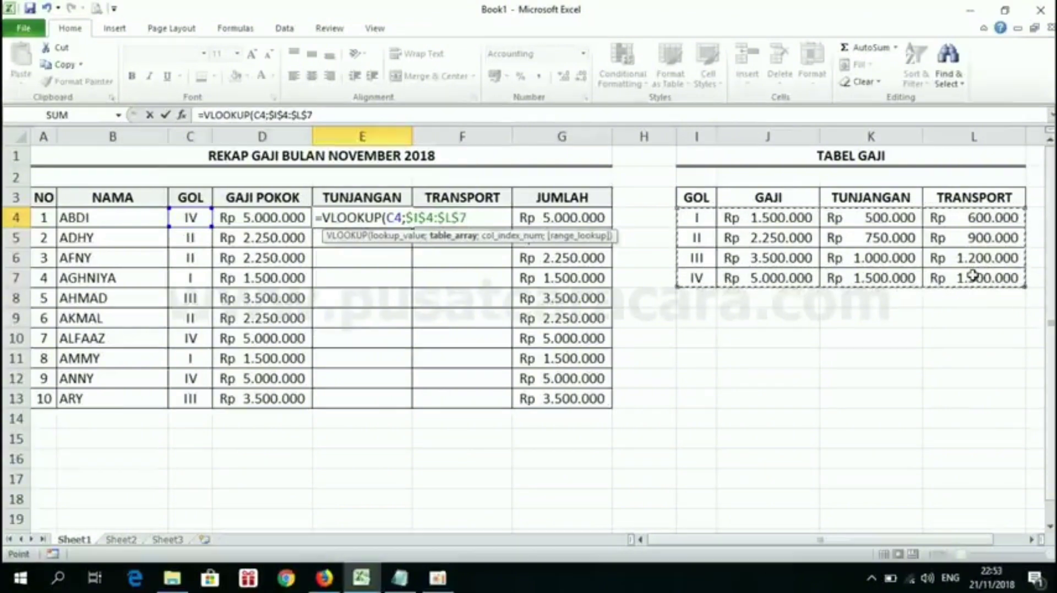
{"action": "type", "text": ";"}
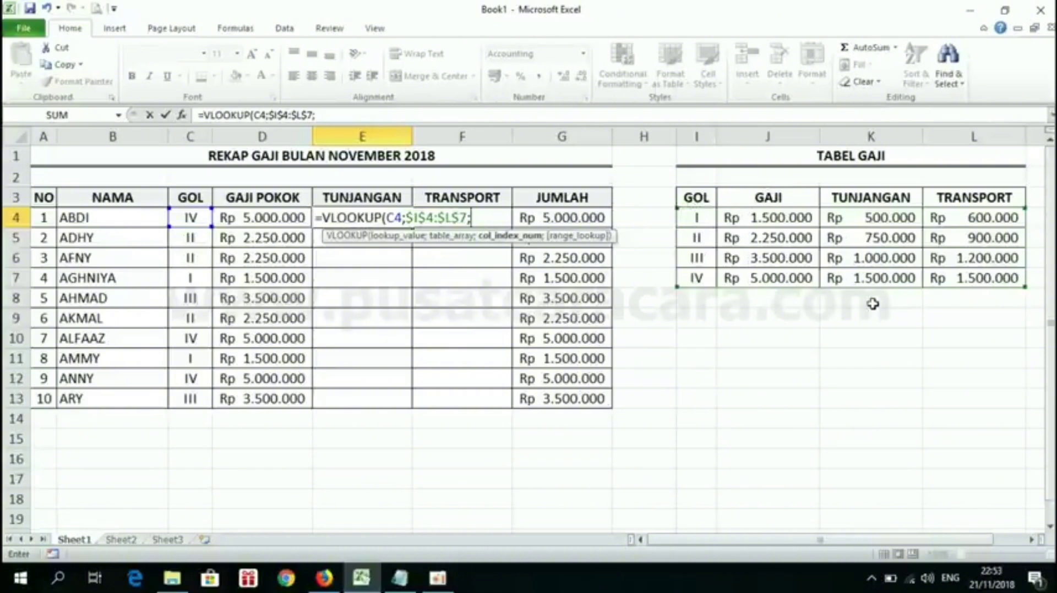
{"action": "type", "text": "3;"}
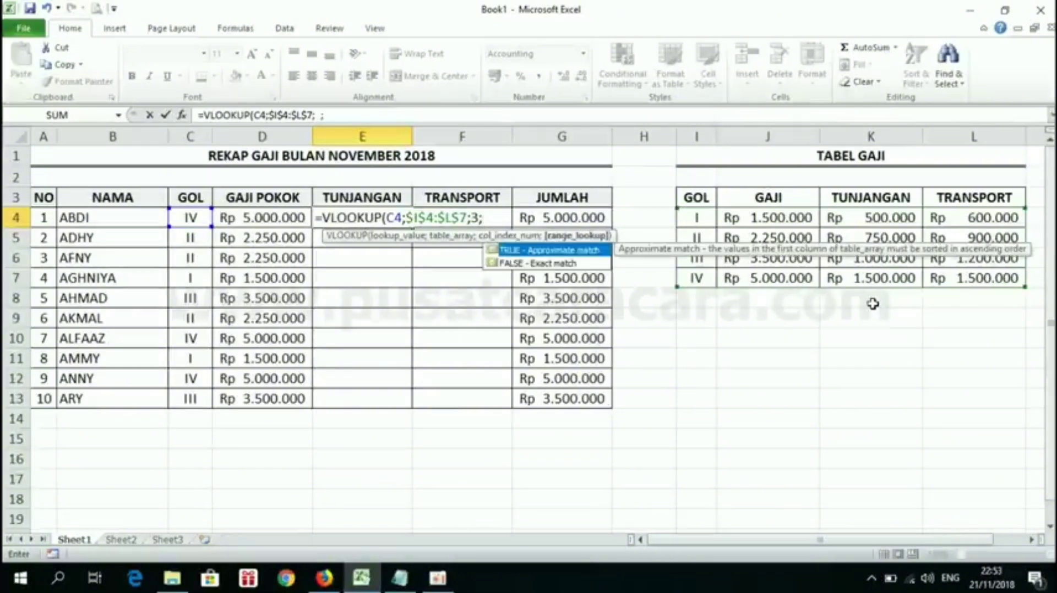
{"action": "type", "text": "0)"}
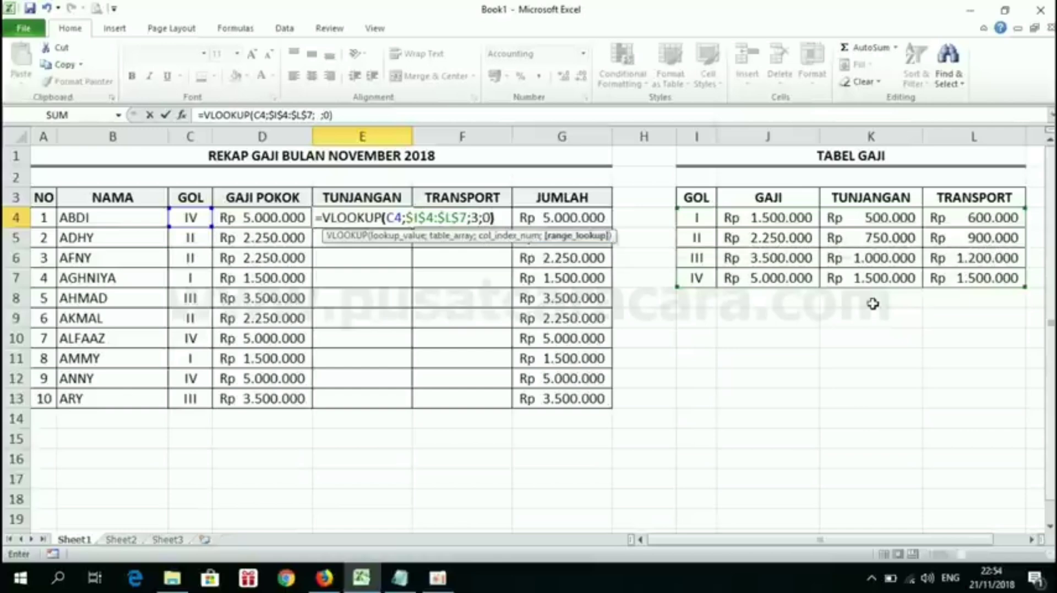
{"action": "key", "text": "Return"}
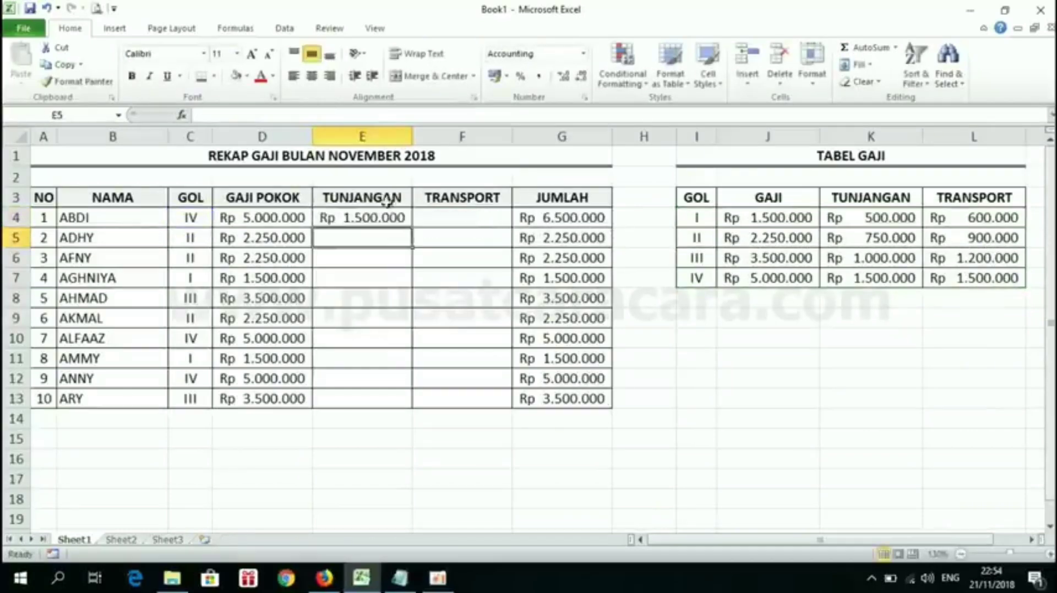
Check the E4 allowance against the GOL in C4 and fill its formula down the TUNJANGAN column through E13
{"action": "left_click", "coordinate": [336, 216]}
{"action": "left_click", "coordinate": [188, 219]}
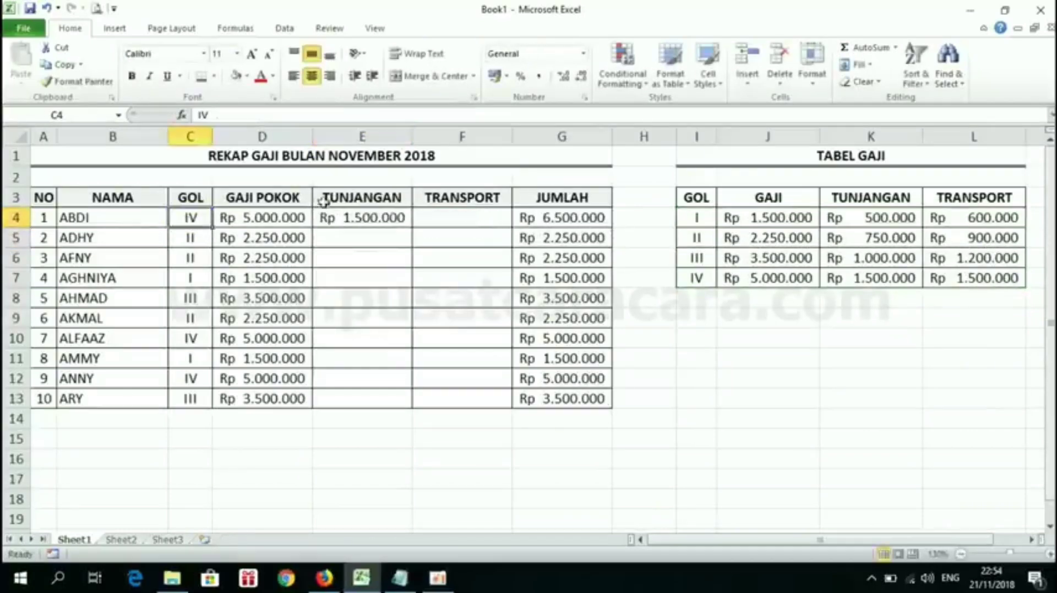
{"action": "left_click", "coordinate": [353, 215]}
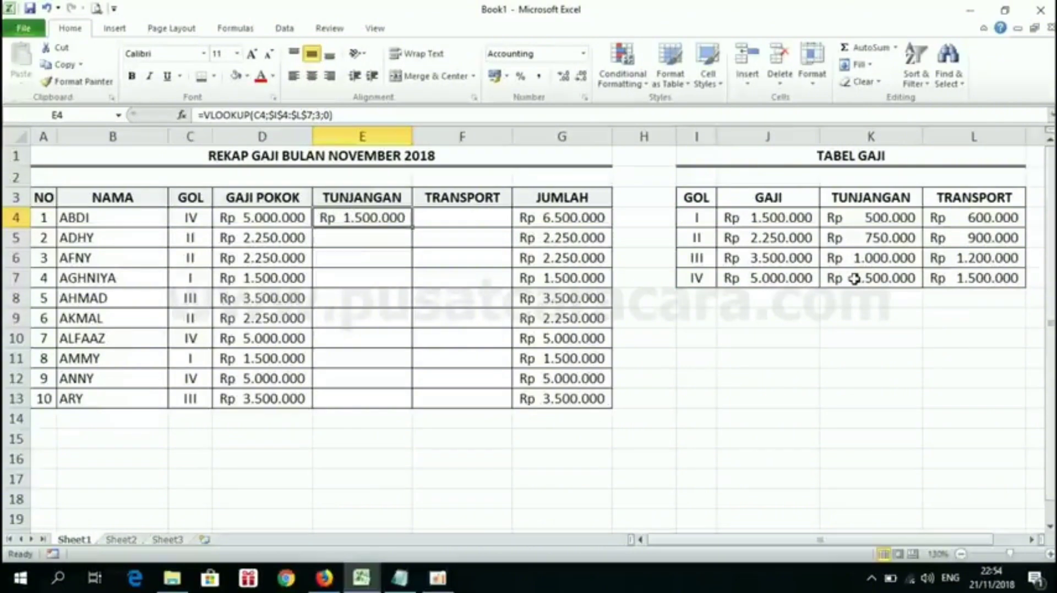
{"action": "left_click_drag", "start_coordinate": [410, 226], "coordinate": [412, 406]}
{"action": "left_click", "coordinate": [357, 460]}
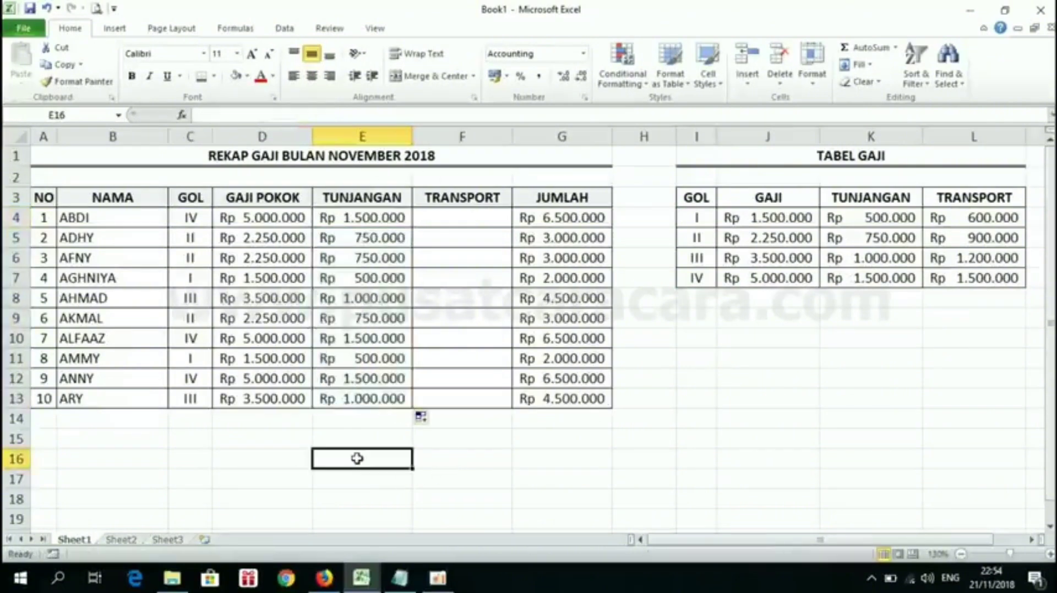
Enter =VLOOKUP(C4;$I$4:$L$7;4;0) in TRANSPORT cell F4 and fill it down through F13
{"action": "left_click", "coordinate": [460, 216]}
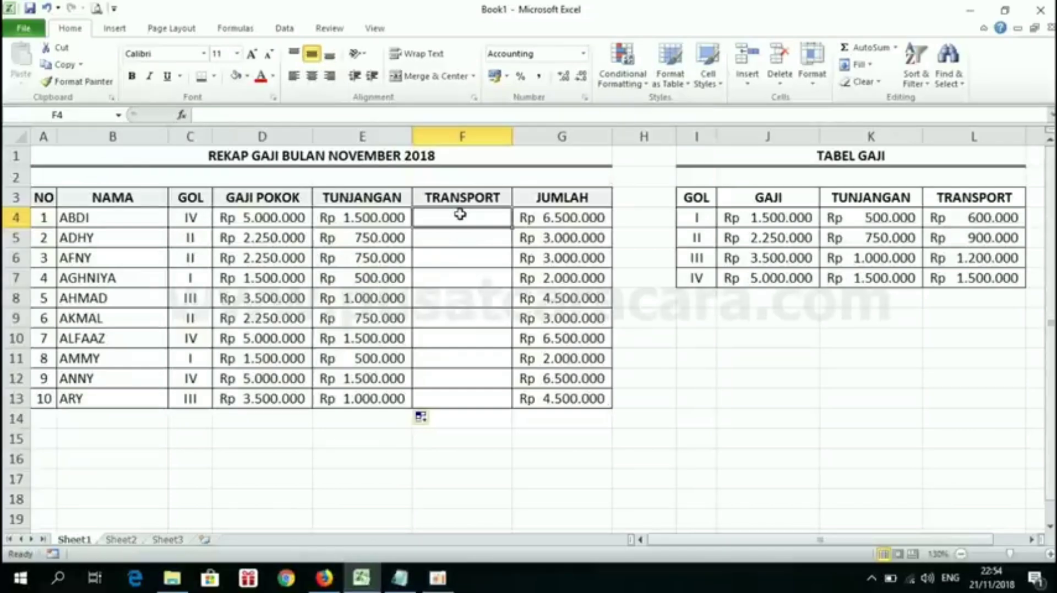
{"action": "type", "text": "=VLOO"}
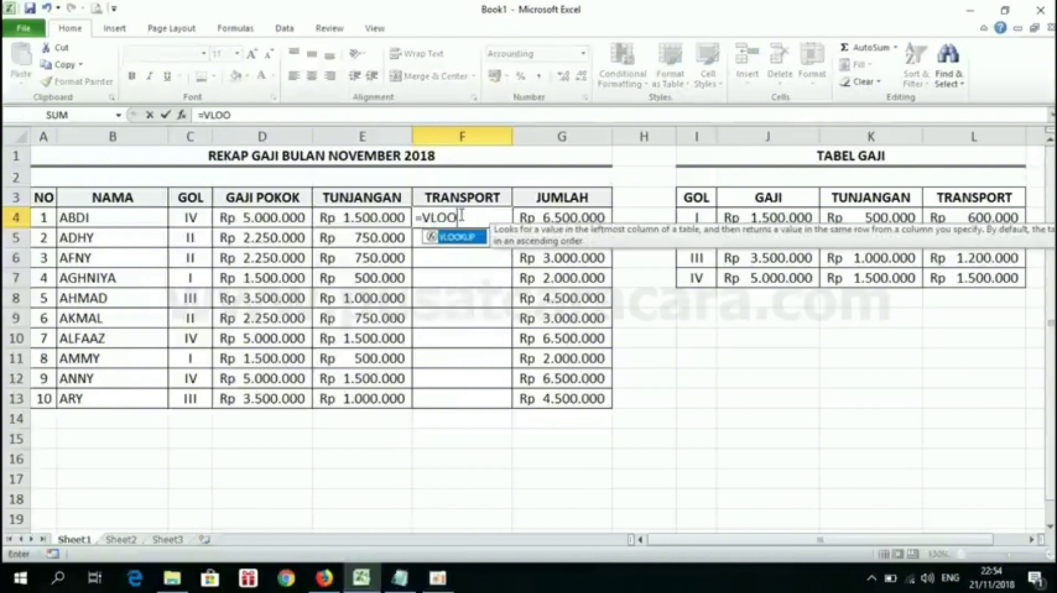
{"action": "type", "text": "KUP("}
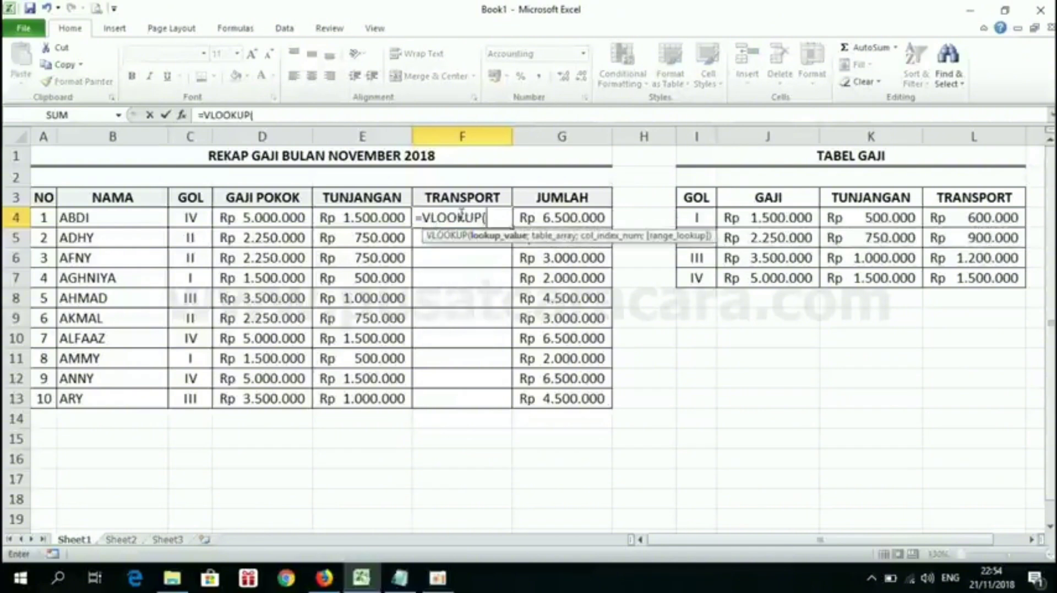
{"action": "left_click", "coordinate": [190, 218]}
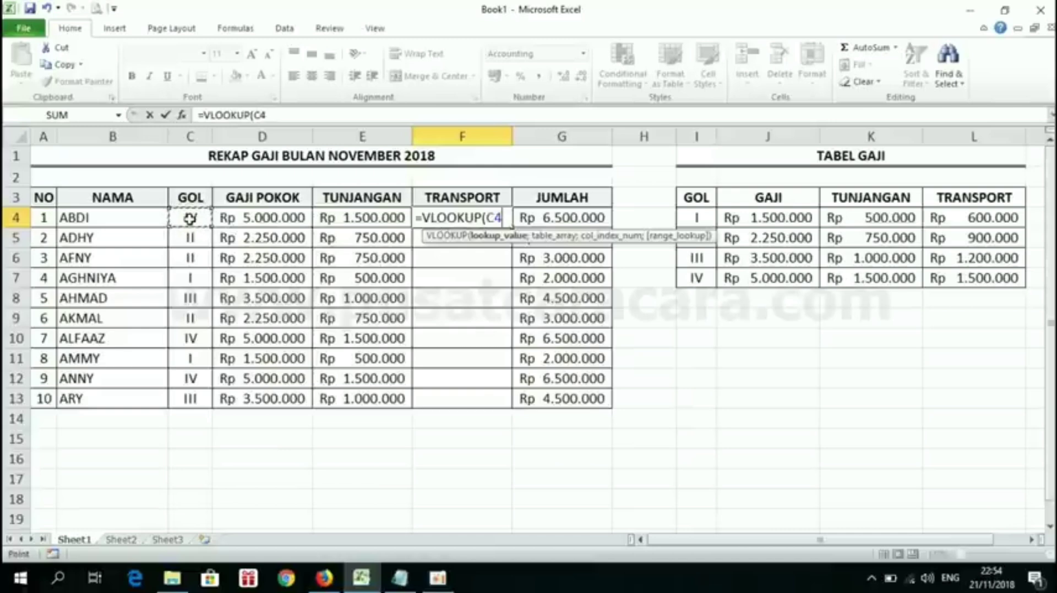
{"action": "type", "text": ";"}
{"action": "left_click_drag", "start_coordinate": [700, 218], "coordinate": [874, 279]}
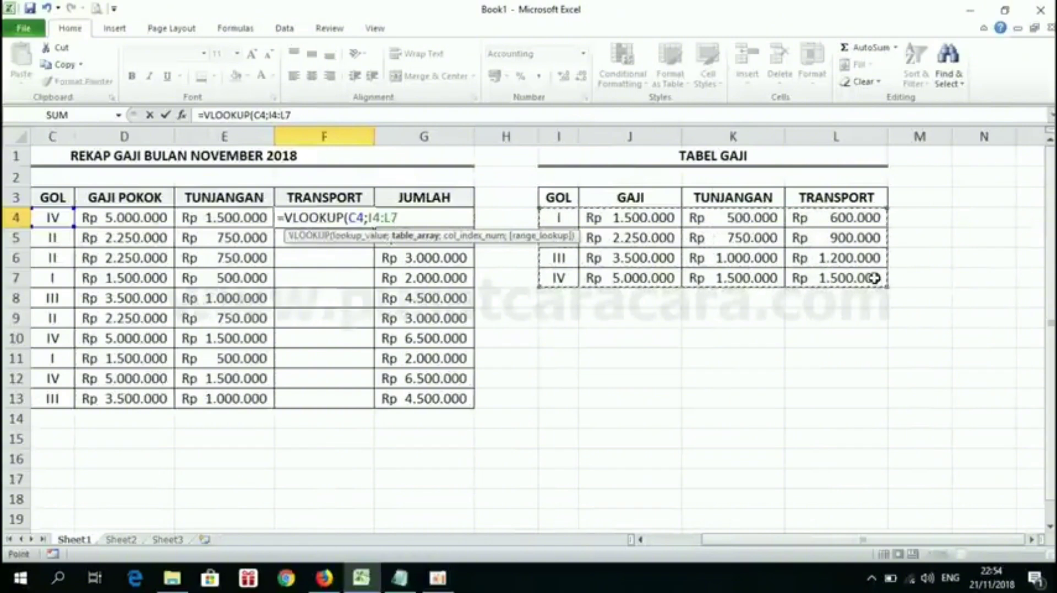
{"action": "key", "text": "F4"}
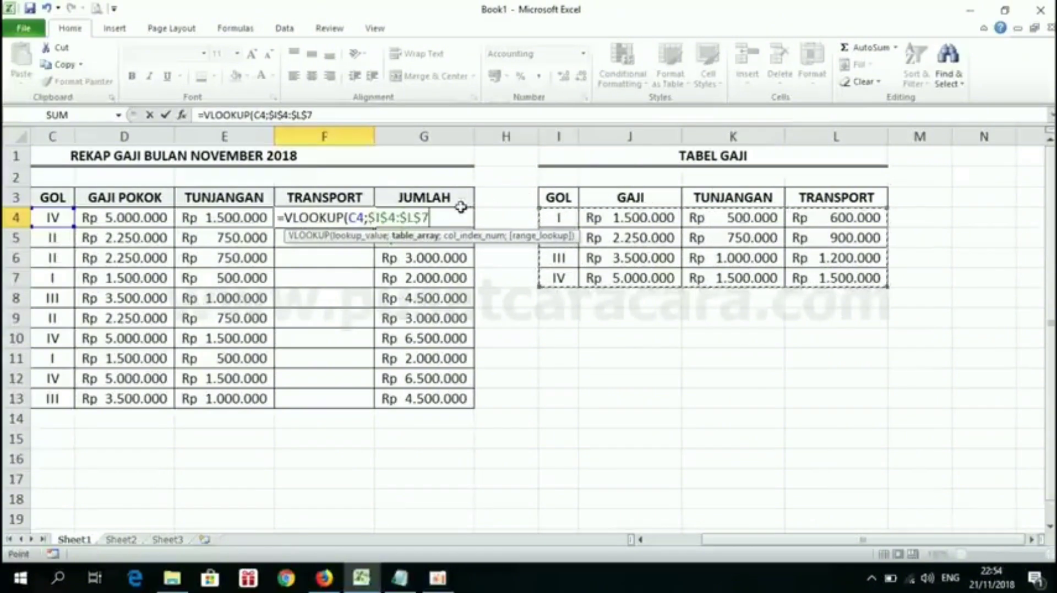
{"action": "type", "text": ";"}
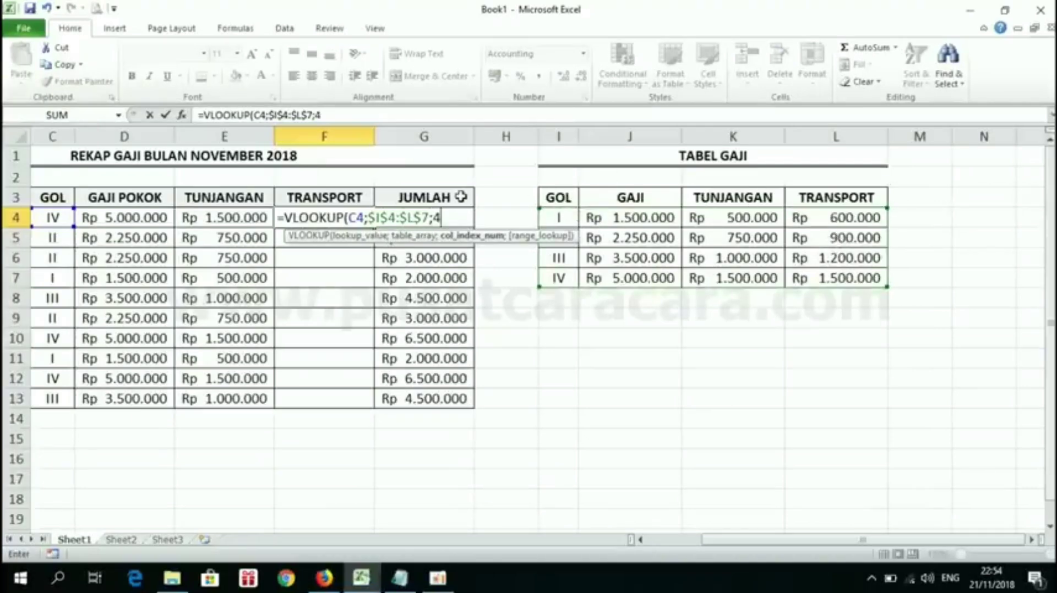
{"action": "type", "text": "4;0"}
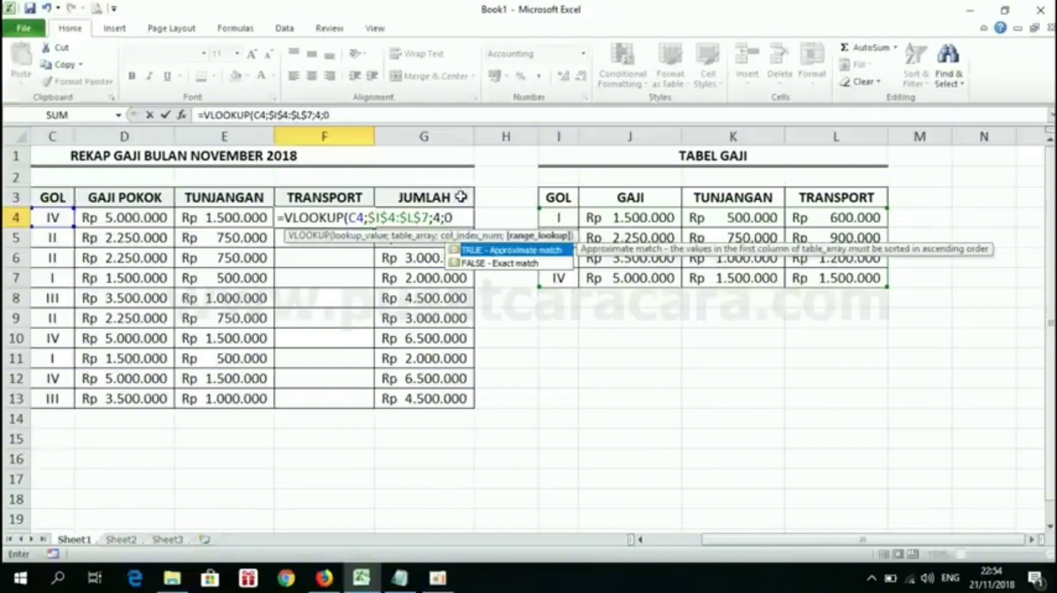
{"action": "type", "text": ")"}
{"action": "key", "text": "Return"}
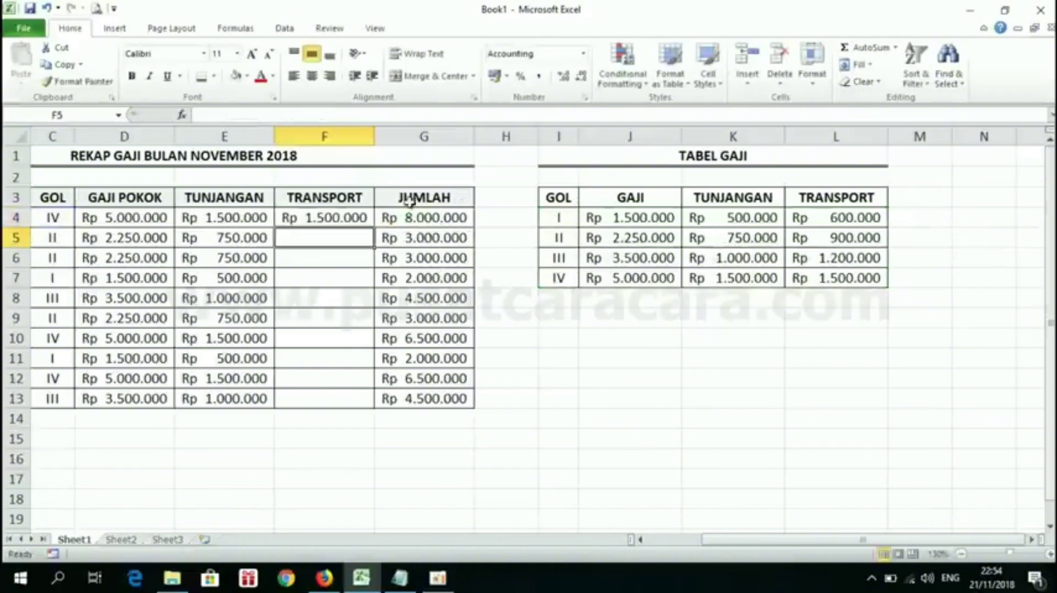
{"action": "left_click", "coordinate": [353, 215]}
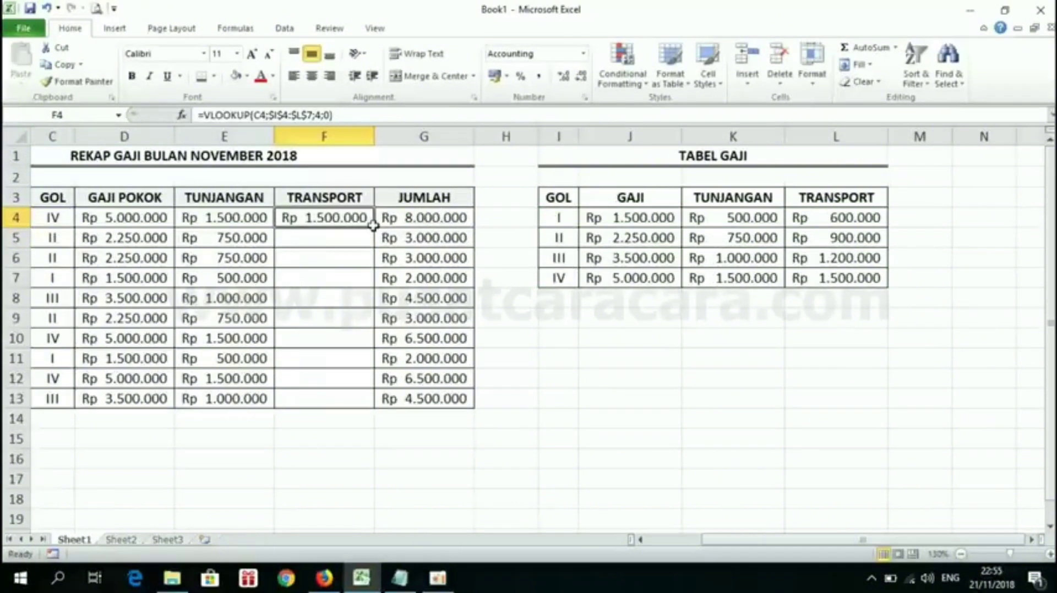
{"action": "left_click_drag", "start_coordinate": [373, 227], "coordinate": [356, 405]}
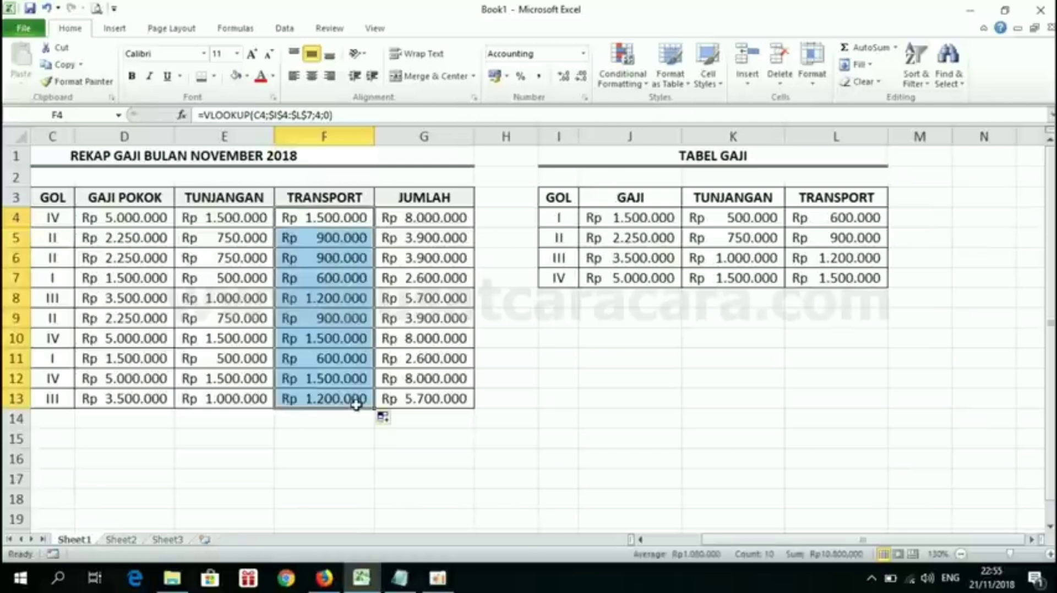
Check the TRANSPORT results for GOL I in F7 and GOL IV in F4 against the TRANSPORT column of TABEL GAJI
{"action": "left_click", "coordinate": [327, 314]}
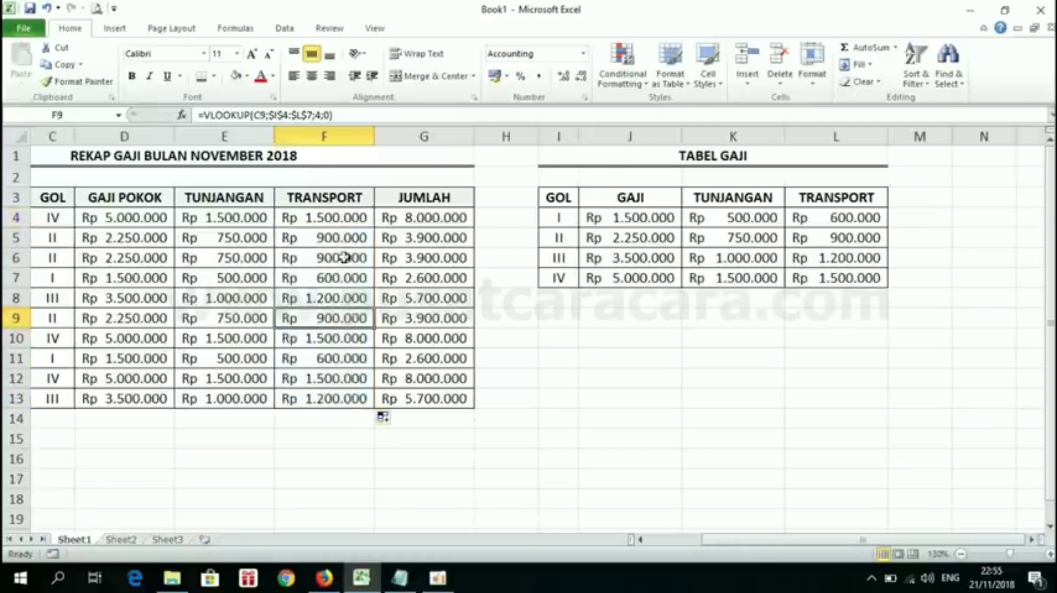
{"action": "key", "text": "Home"}
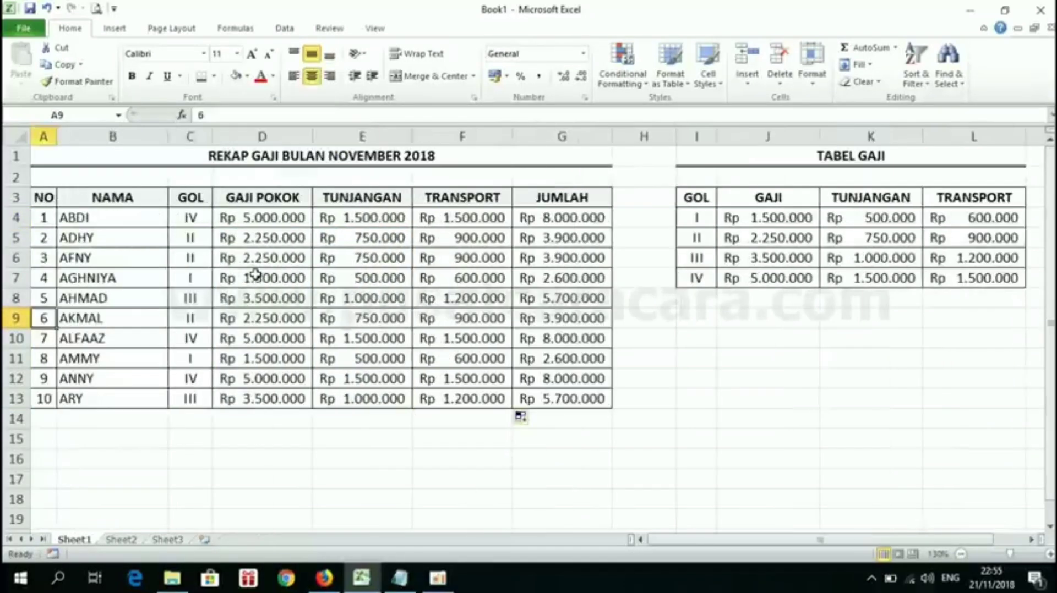
{"action": "left_click", "coordinate": [193, 280]}
{"action": "left_click", "coordinate": [468, 277]}
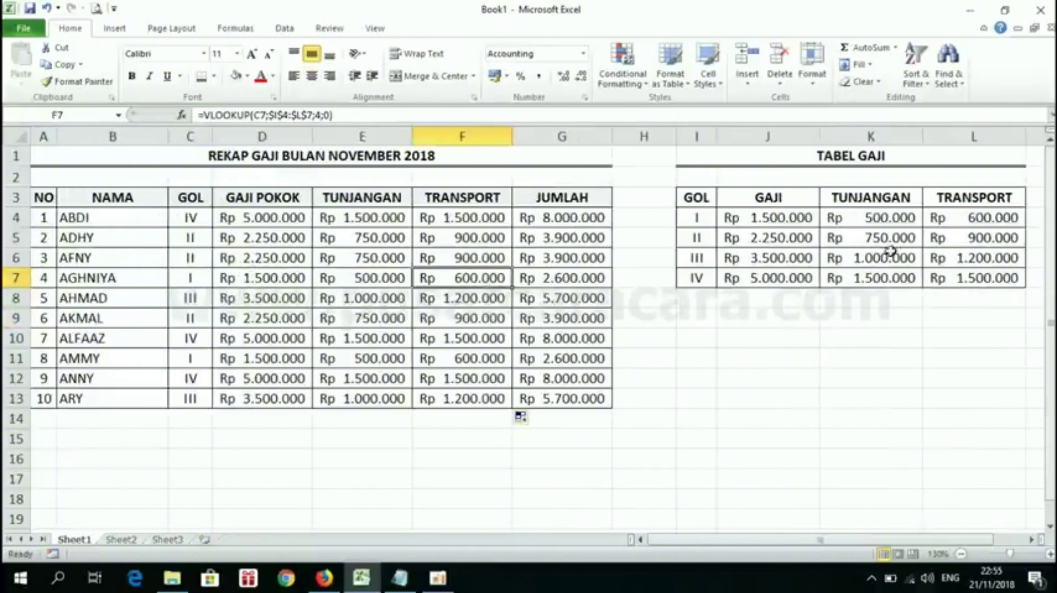
{"action": "left_click", "coordinate": [977, 219]}
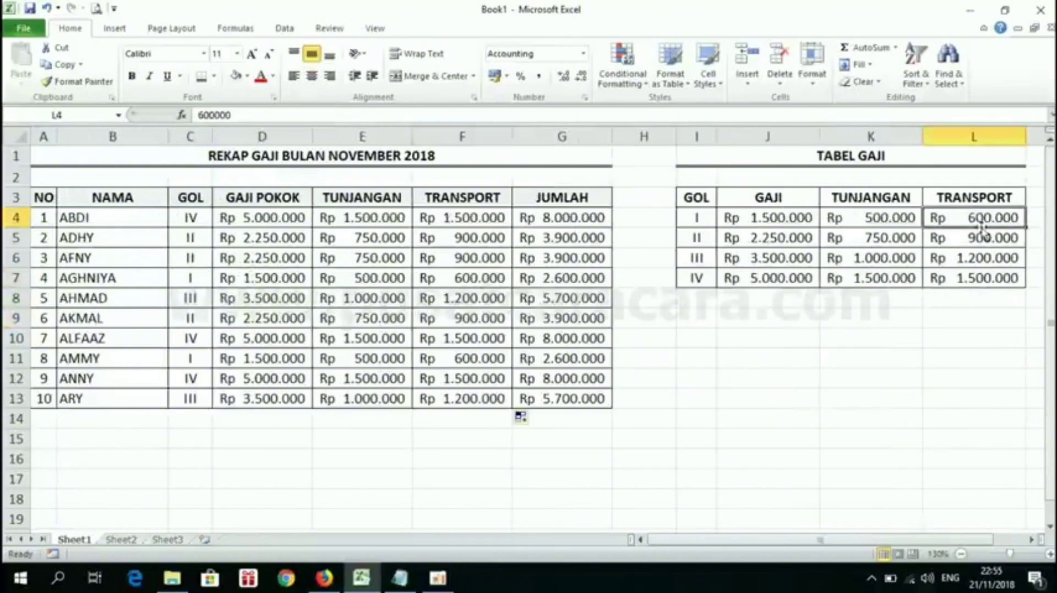
{"action": "left_click", "coordinate": [375, 218]}
{"action": "left_click", "coordinate": [971, 278]}
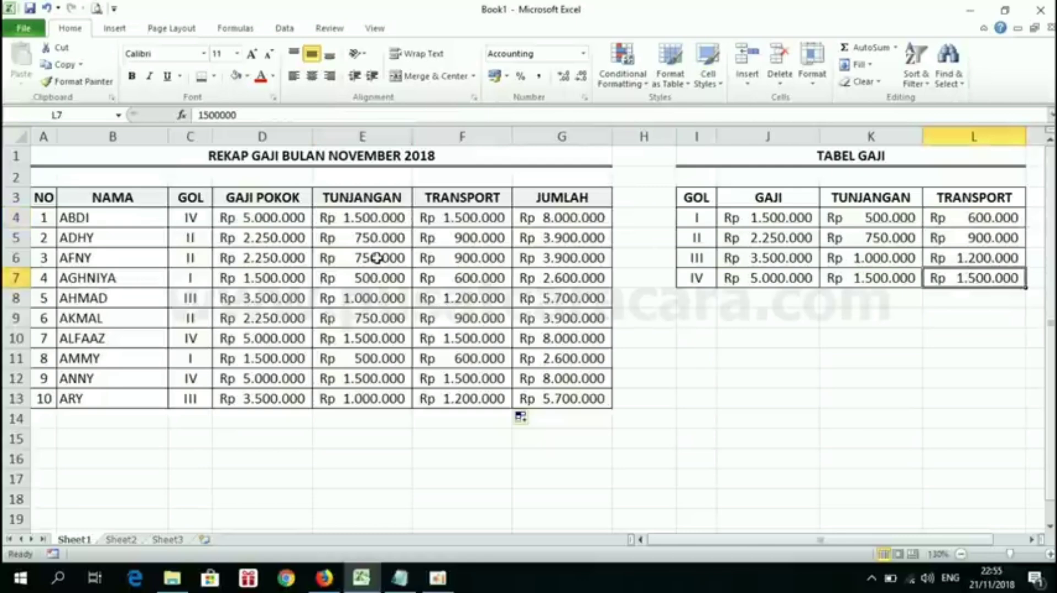
{"action": "left_click", "coordinate": [274, 217]}
{"action": "left_click", "coordinate": [332, 216]}
{"action": "left_click", "coordinate": [463, 212]}
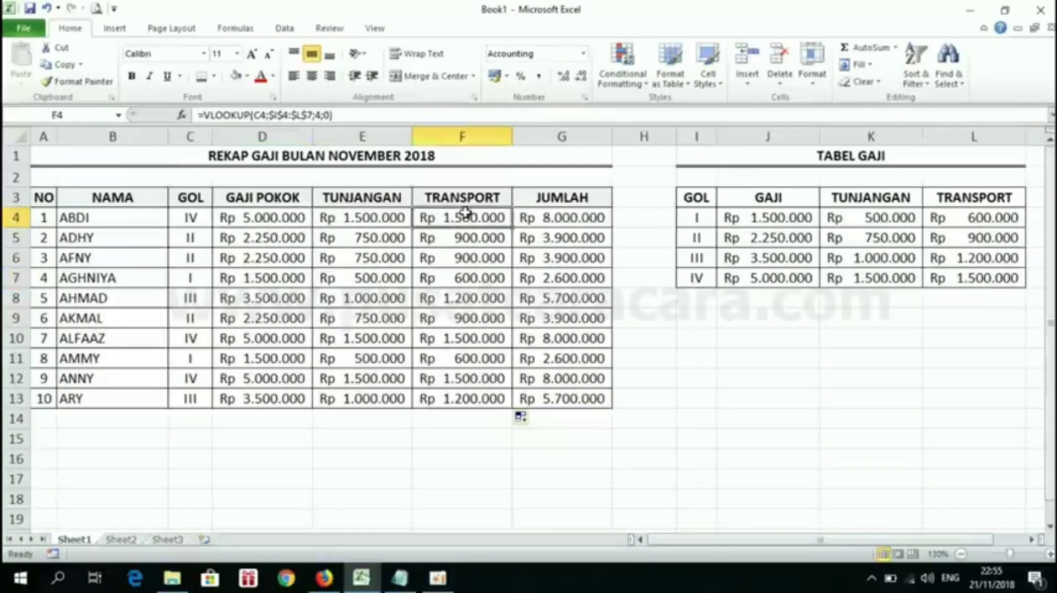
Compare the column index numbers in the D4, E4 and F4 formulas with the order of TABEL GAJI columns I to L
{"action": "left_click", "coordinate": [241, 215]}
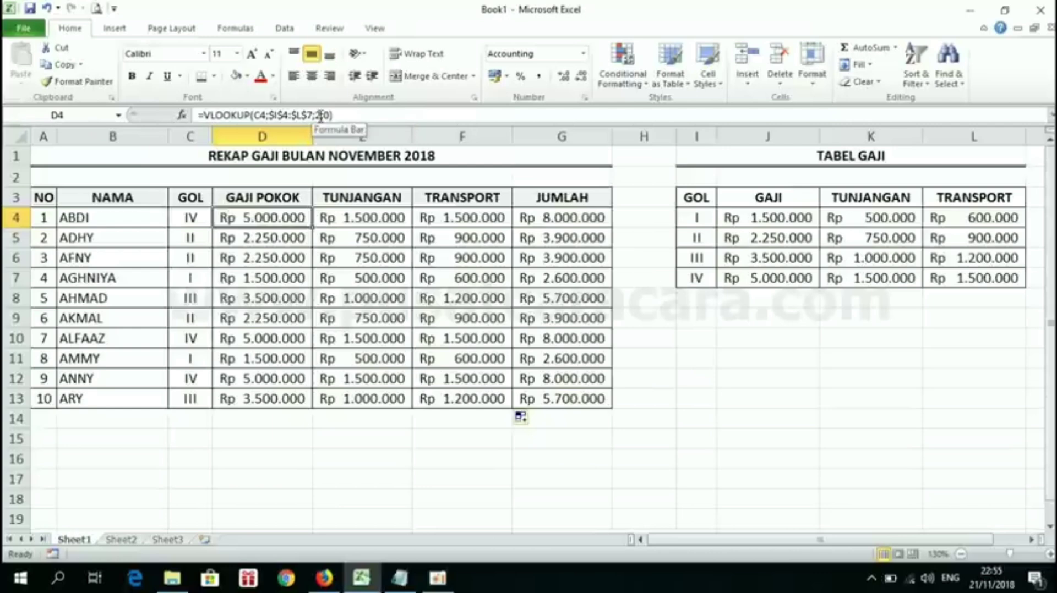
{"action": "key", "text": "Right"}
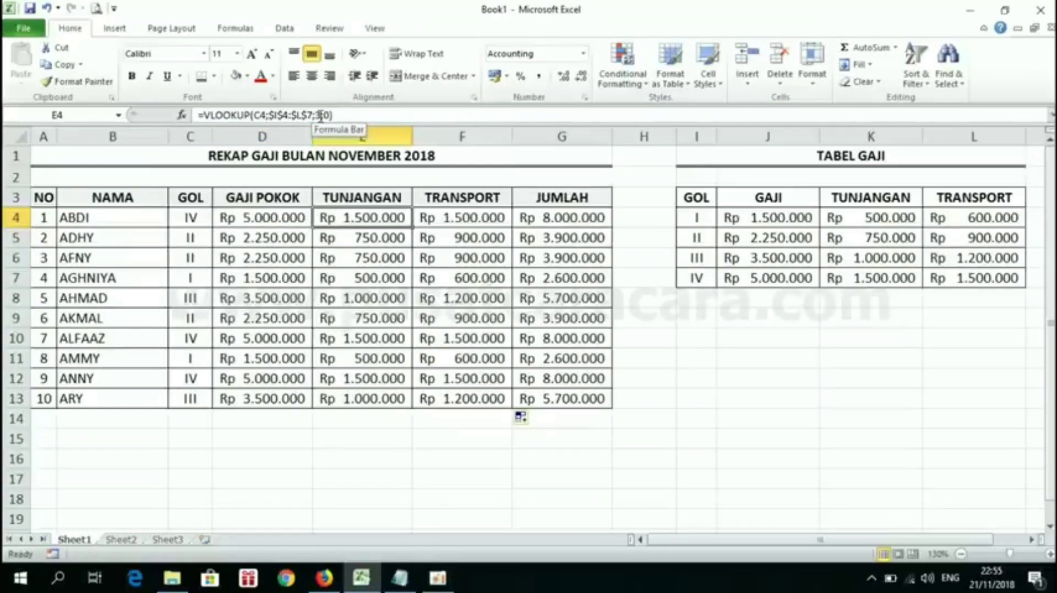
{"action": "key", "text": "Right"}
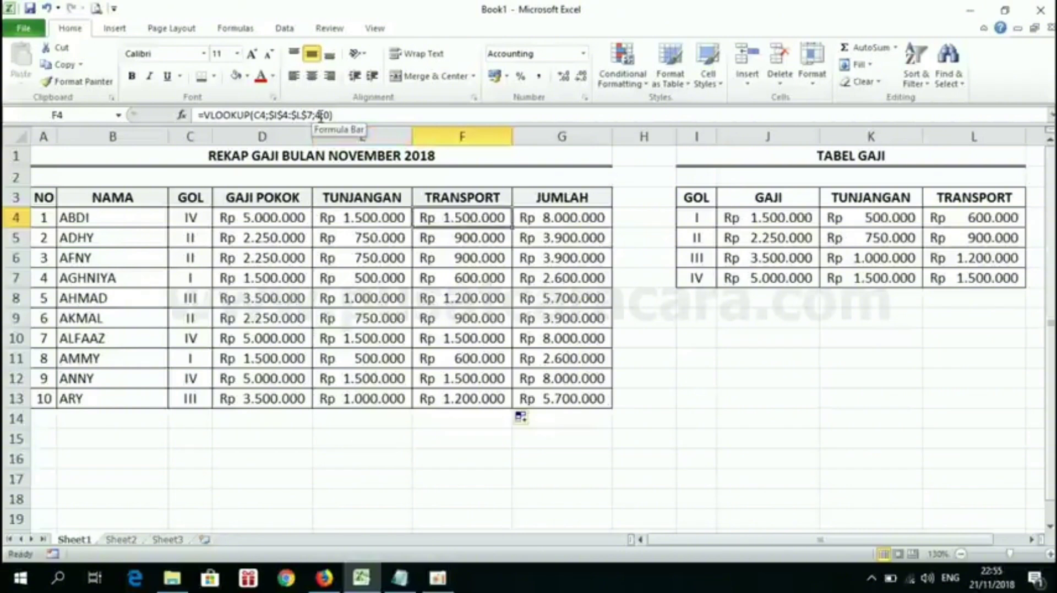
{"action": "left_click", "coordinate": [696, 138]}
{"action": "left_click", "coordinate": [768, 137]}
{"action": "left_click", "coordinate": [862, 129]}
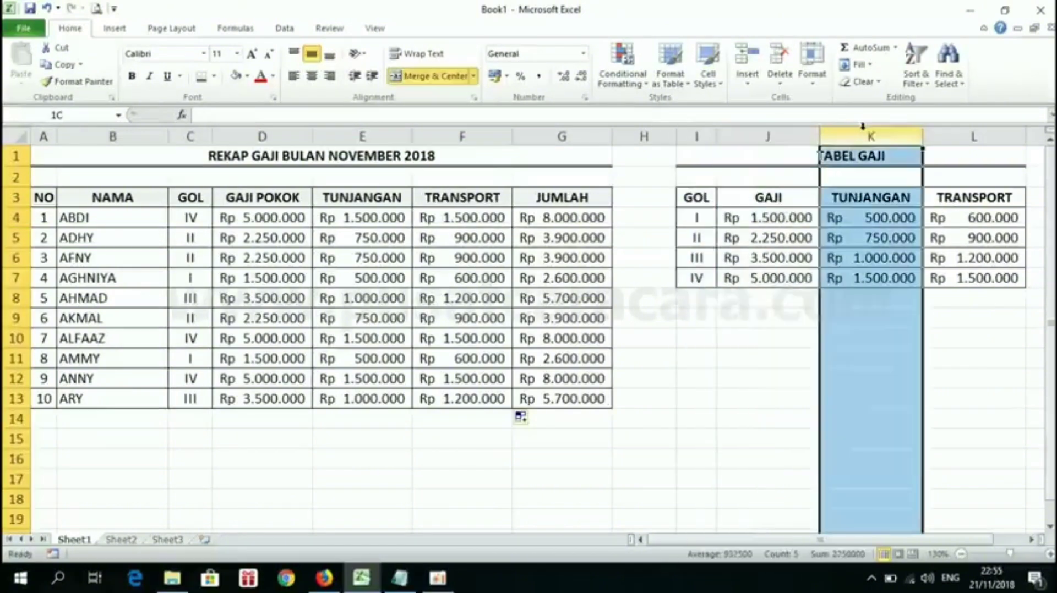
{"action": "left_click", "coordinate": [972, 134]}
{"action": "left_click", "coordinate": [780, 420]}
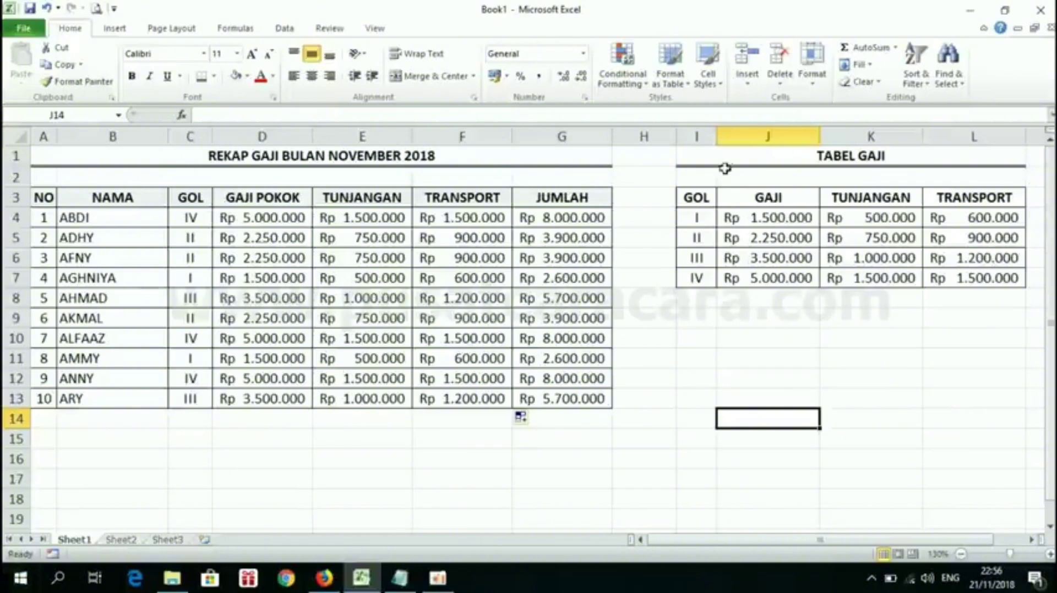
{"action": "left_click", "coordinate": [698, 138]}
{"action": "left_click_drag", "start_coordinate": [697, 137], "coordinate": [875, 137]}
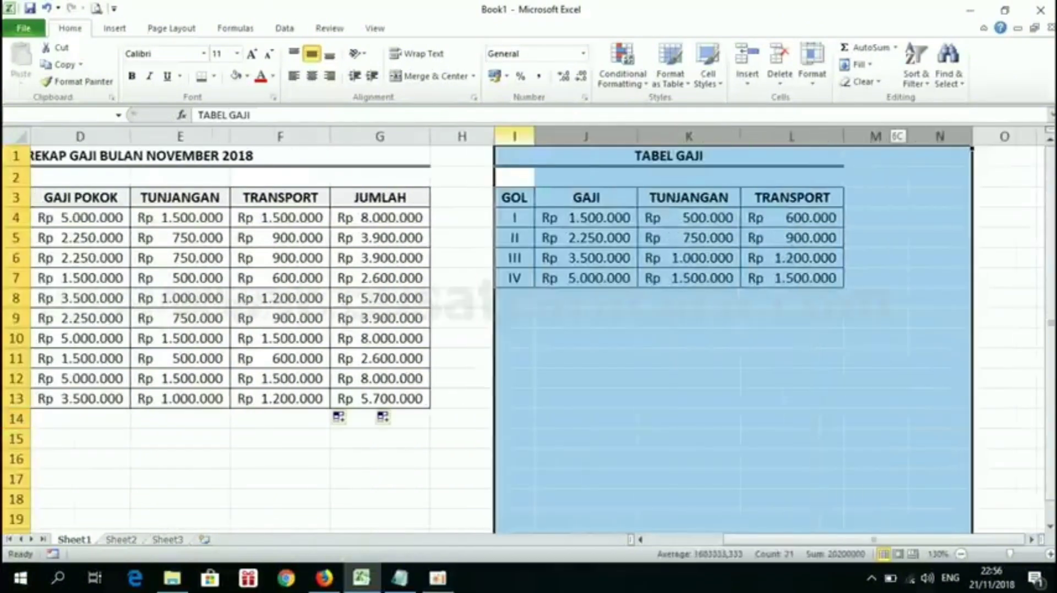
{"action": "left_click", "coordinate": [582, 219]}
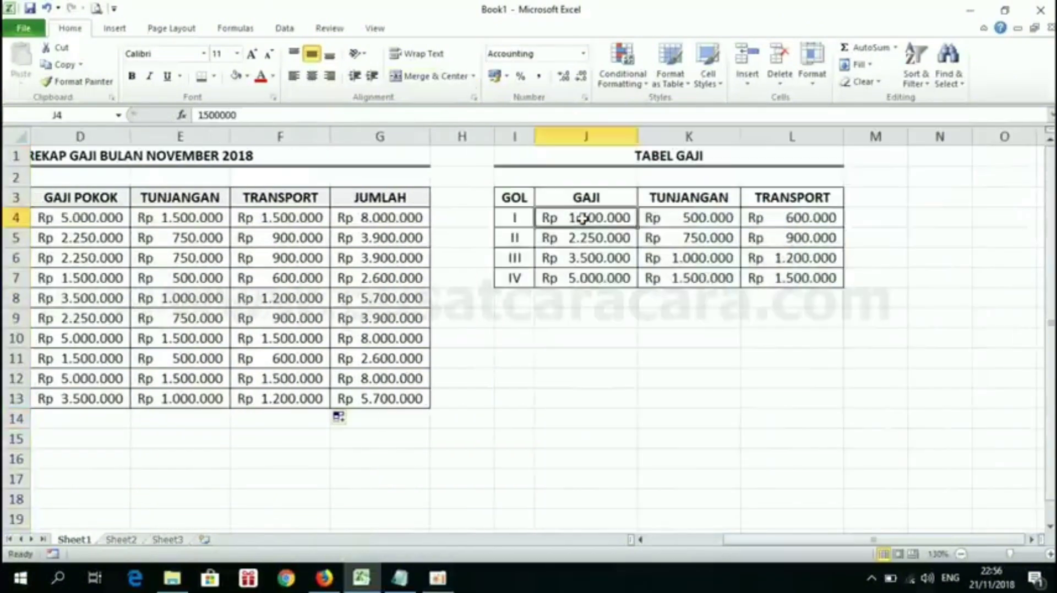
{"action": "key", "text": "ctrl+Home"}
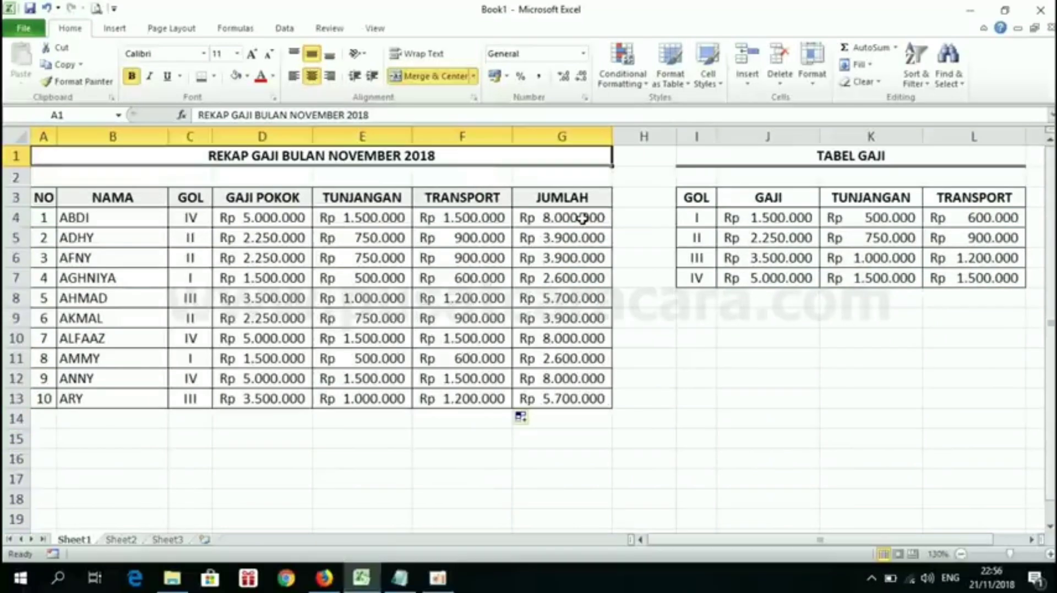
Copy the TABEL GAJI range I1:L7 from Sheet1 and paste it at A1 on Sheet2
{"action": "left_click_drag", "start_coordinate": [723, 159], "coordinate": [786, 268]}
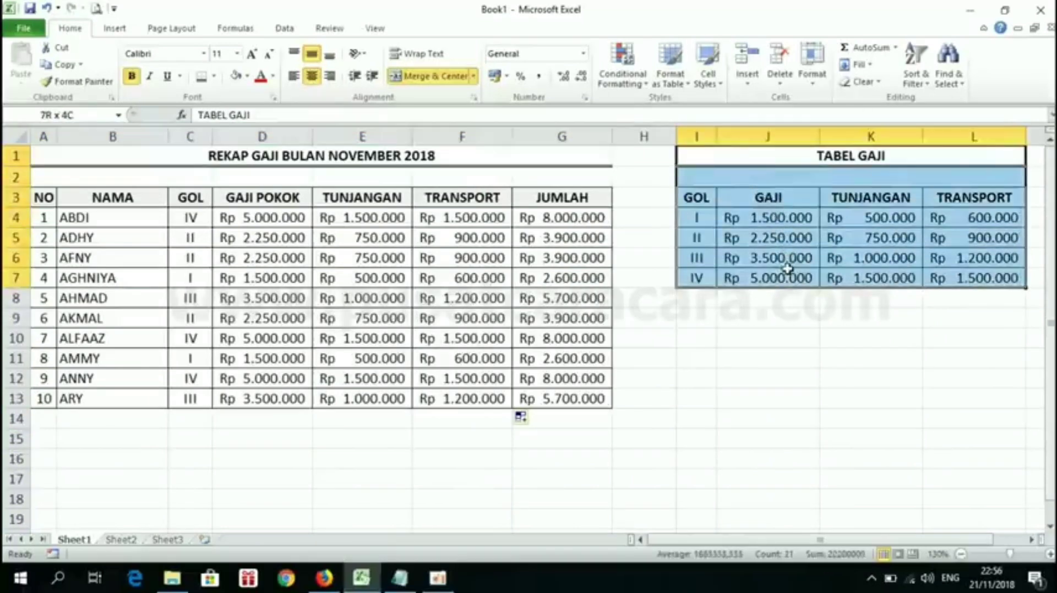
{"action": "right_click", "coordinate": [755, 184]}
{"action": "left_click", "coordinate": [791, 207]}
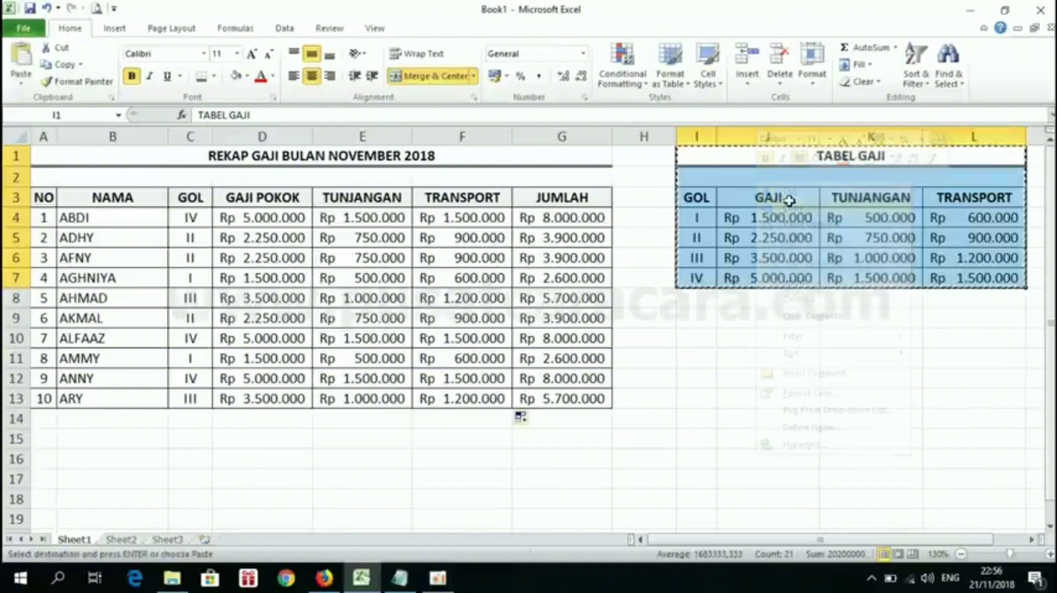
{"action": "left_click", "coordinate": [122, 541]}
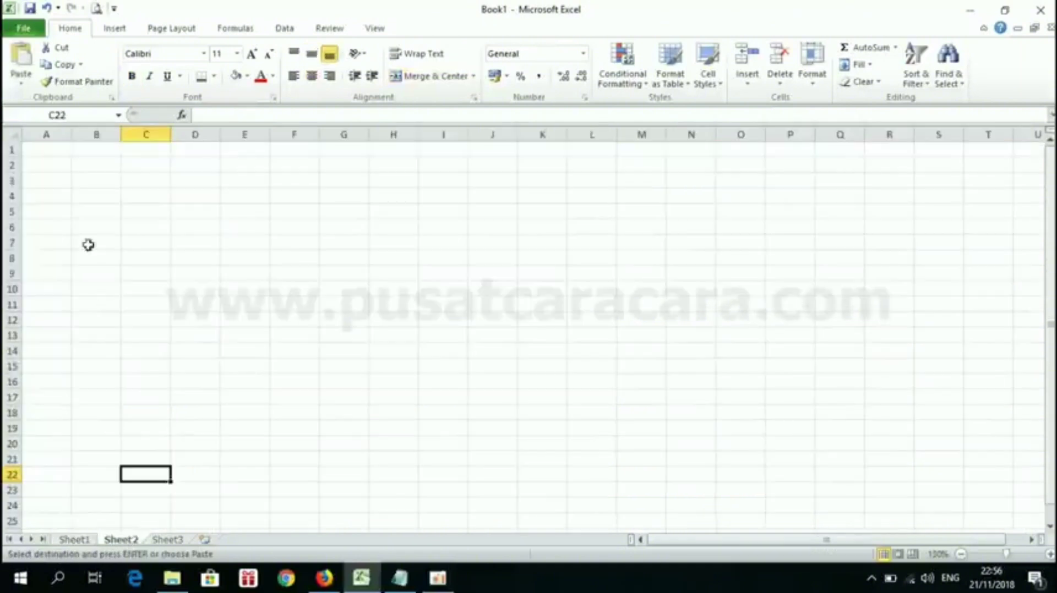
{"action": "left_click", "coordinate": [33, 154]}
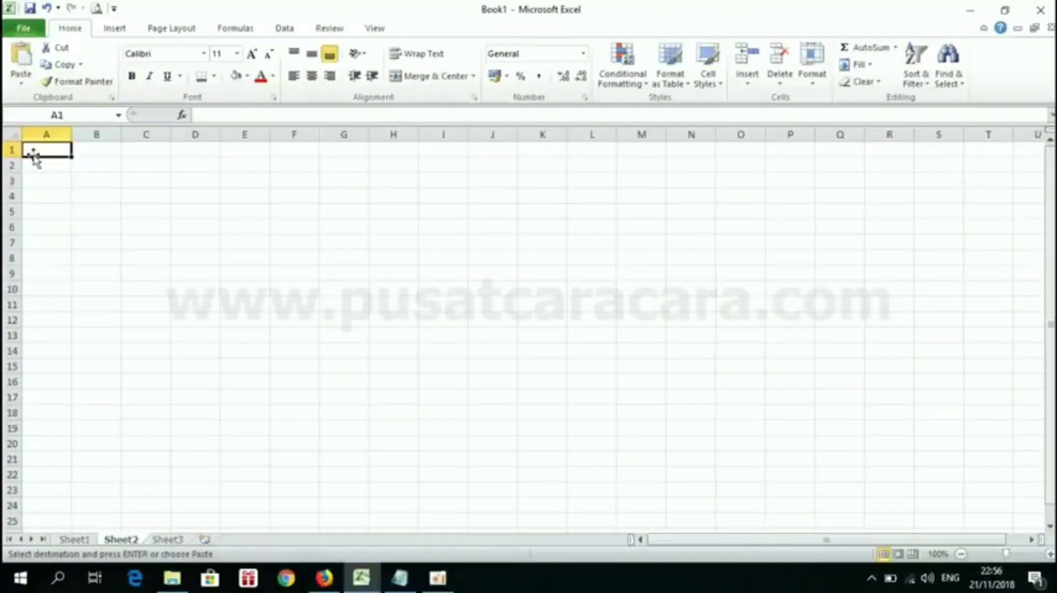
{"action": "key", "text": "ctrl+v"}
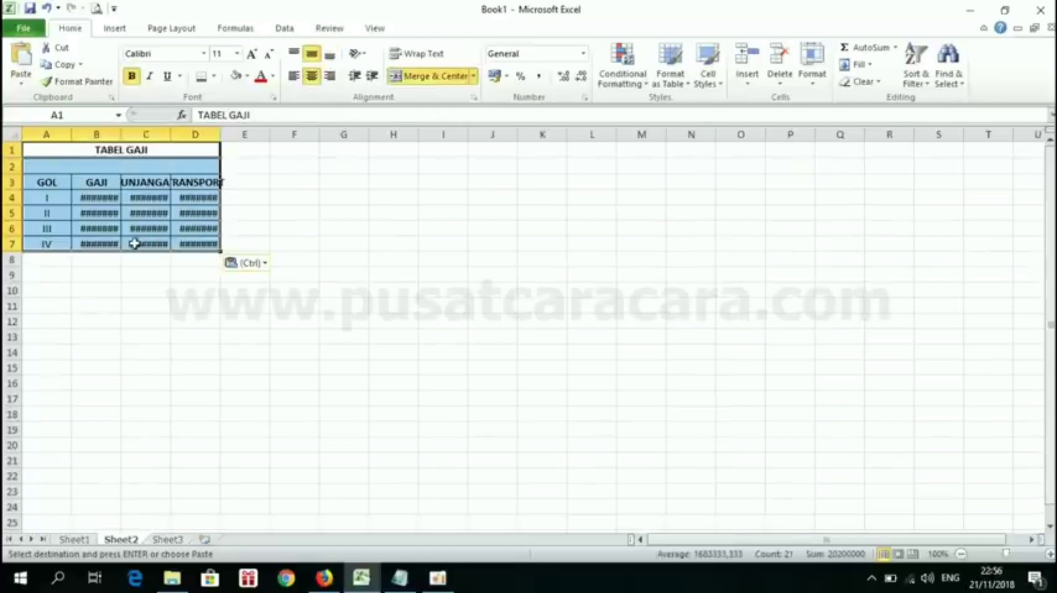
Fit the widths of columns A to D on Sheet2 to the salary table's contents
{"action": "left_click", "coordinate": [111, 294]}
{"action": "double_click", "coordinate": [71, 134]}
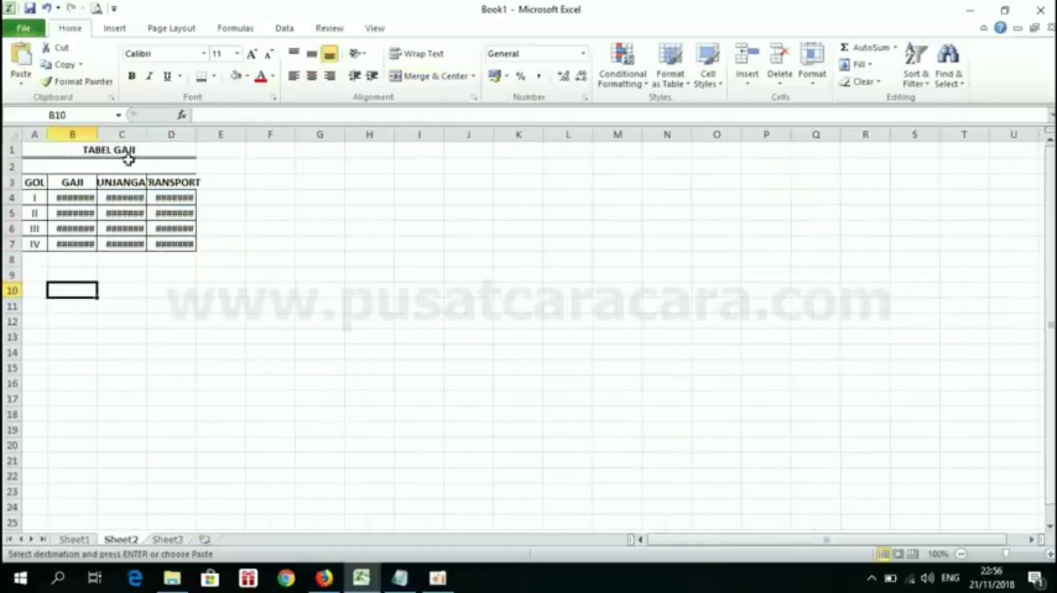
{"action": "left_click_drag", "start_coordinate": [79, 134], "coordinate": [243, 145]}
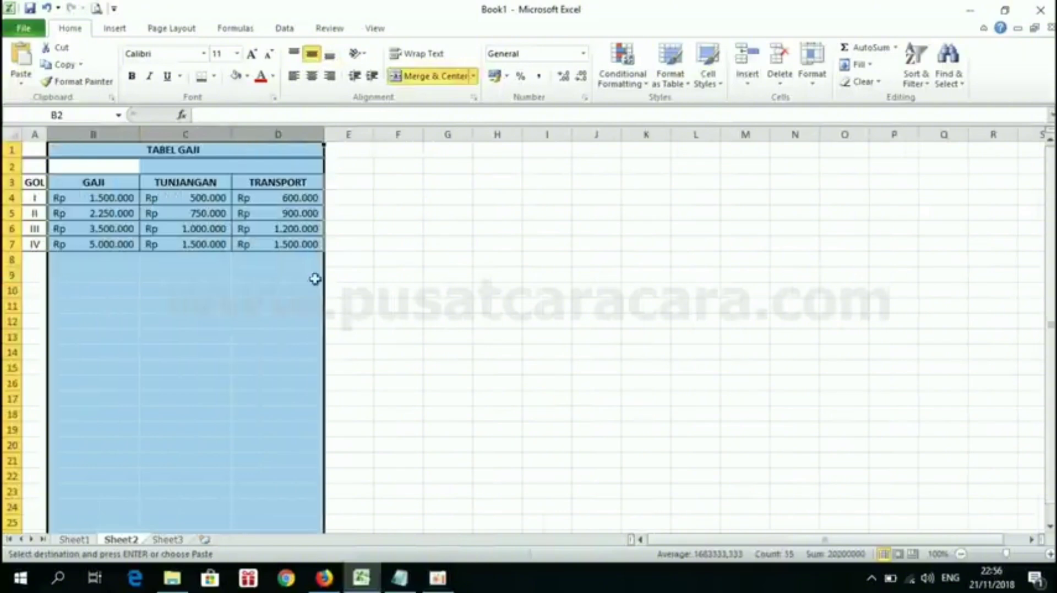
{"action": "scroll", "coordinate": [615, 384], "scroll_direction": "up", "scroll_amount": 4, "text": "ctrl"}
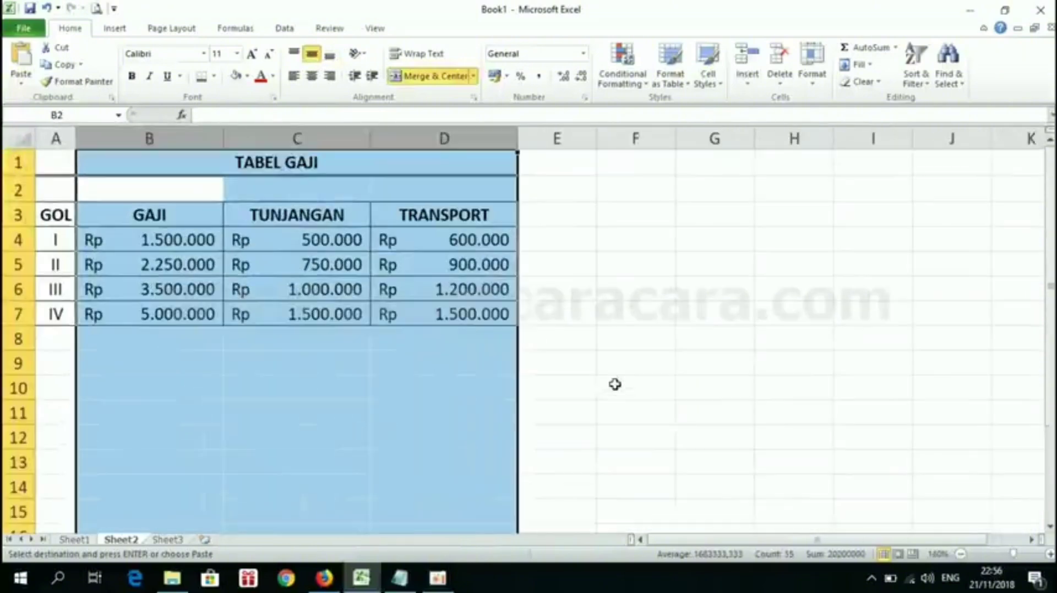
Clear the original TABEL GAJI on Sheet1 and delete its columns I to L
{"action": "left_click", "coordinate": [74, 539]}
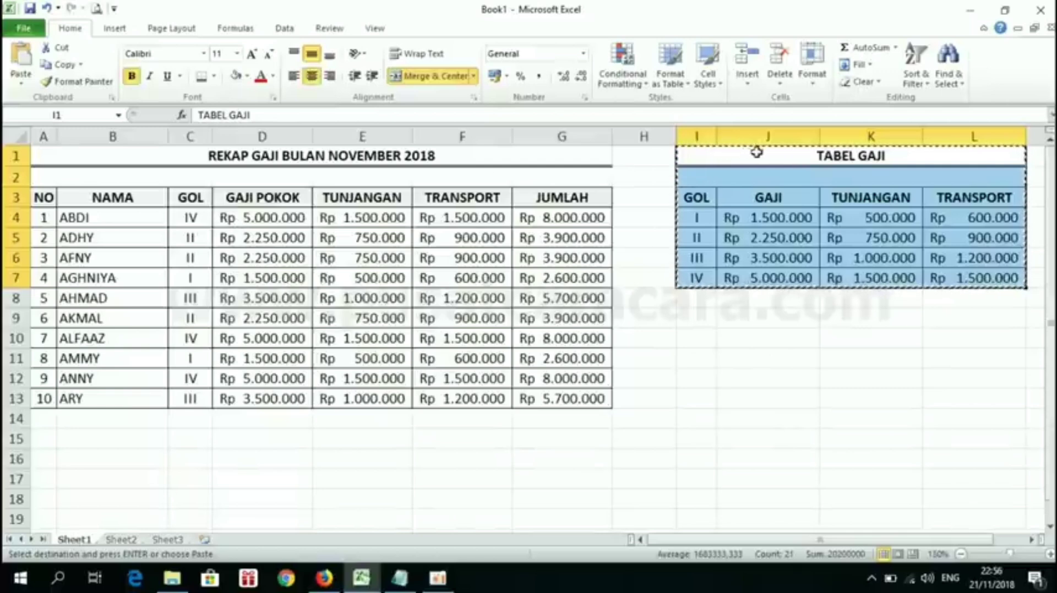
{"action": "left_click", "coordinate": [722, 156]}
{"action": "left_click_drag", "start_coordinate": [723, 156], "coordinate": [885, 276]}
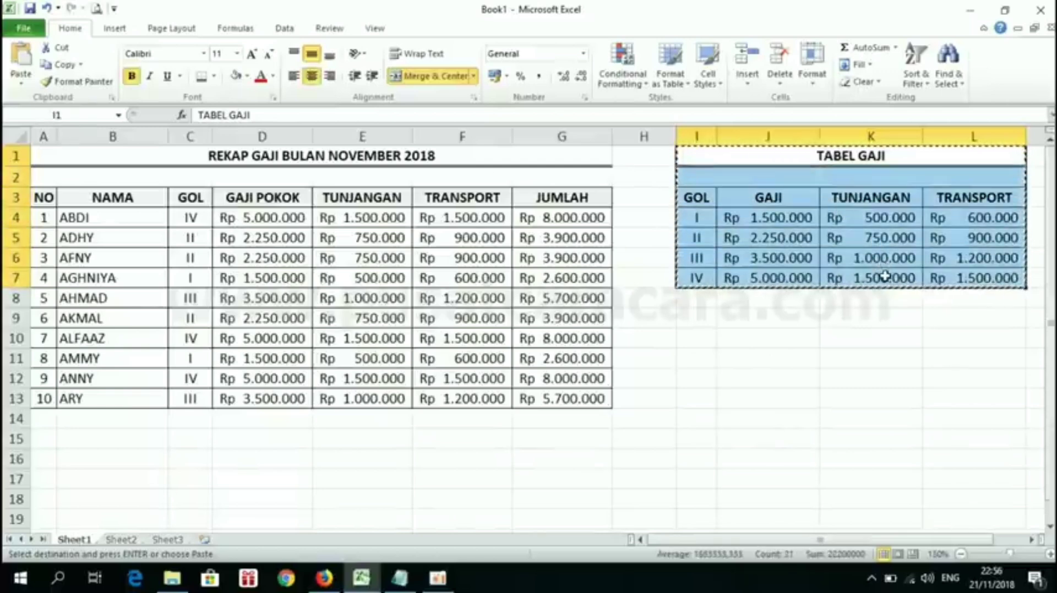
{"action": "key", "text": "Delete"}
{"action": "left_click_drag", "start_coordinate": [695, 133], "coordinate": [974, 134]}
{"action": "right_click", "coordinate": [974, 135]}
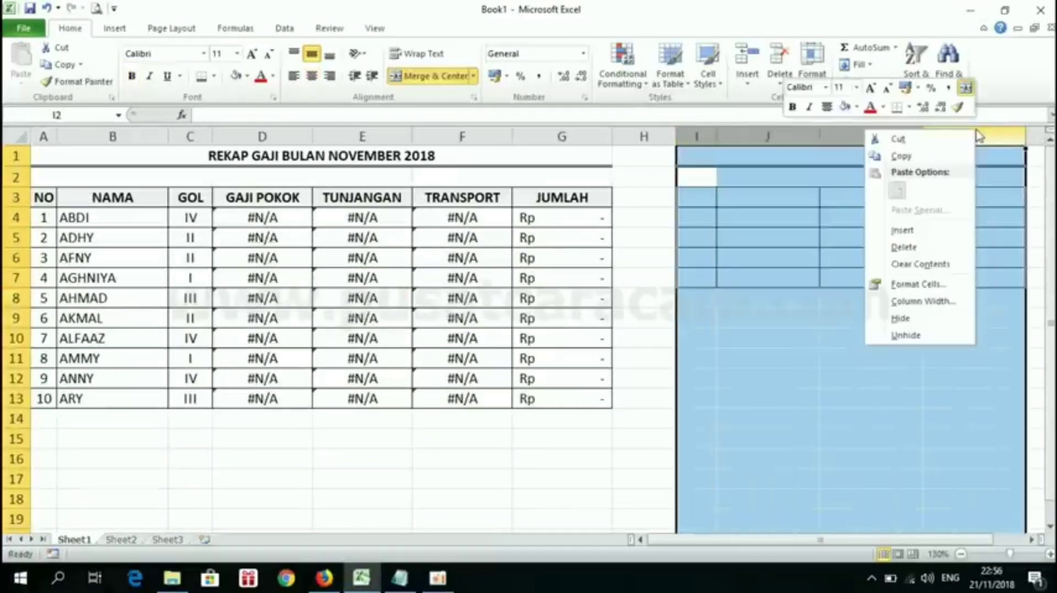
{"action": "left_click", "coordinate": [916, 247]}
{"action": "left_click", "coordinate": [825, 254]}
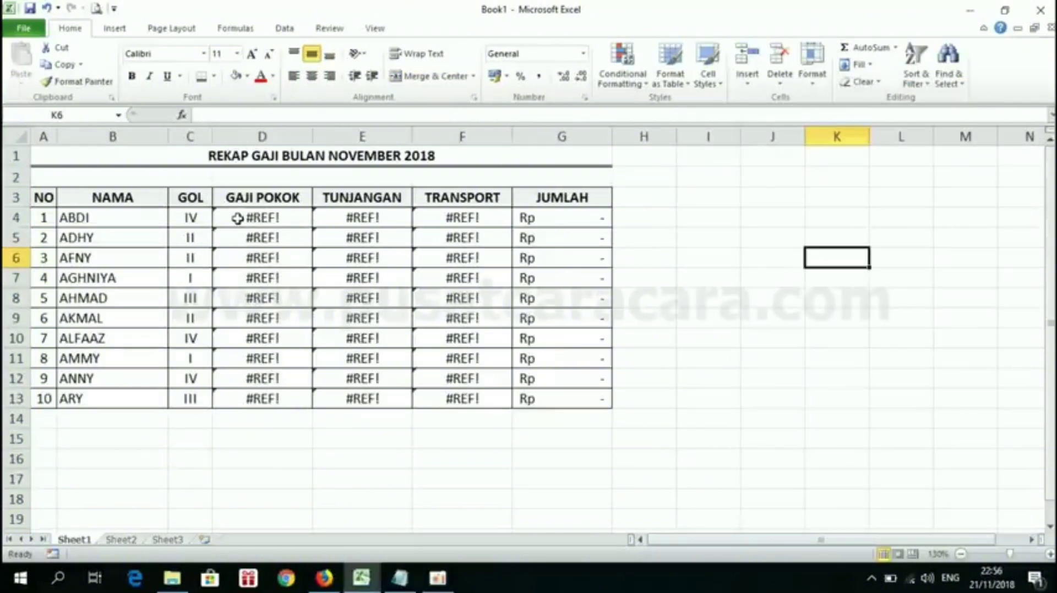
Clear the old VLOOKUP formulas from D4:F13 on Sheet1 and review the salary table on Sheet2
{"action": "left_click_drag", "start_coordinate": [243, 217], "coordinate": [459, 399]}
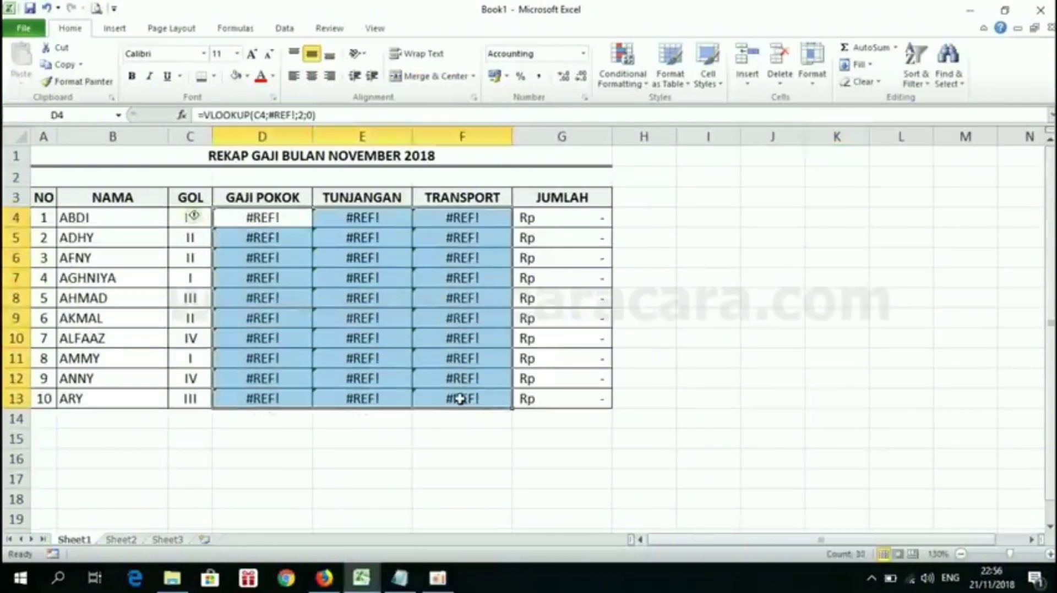
{"action": "key", "text": "Delete"}
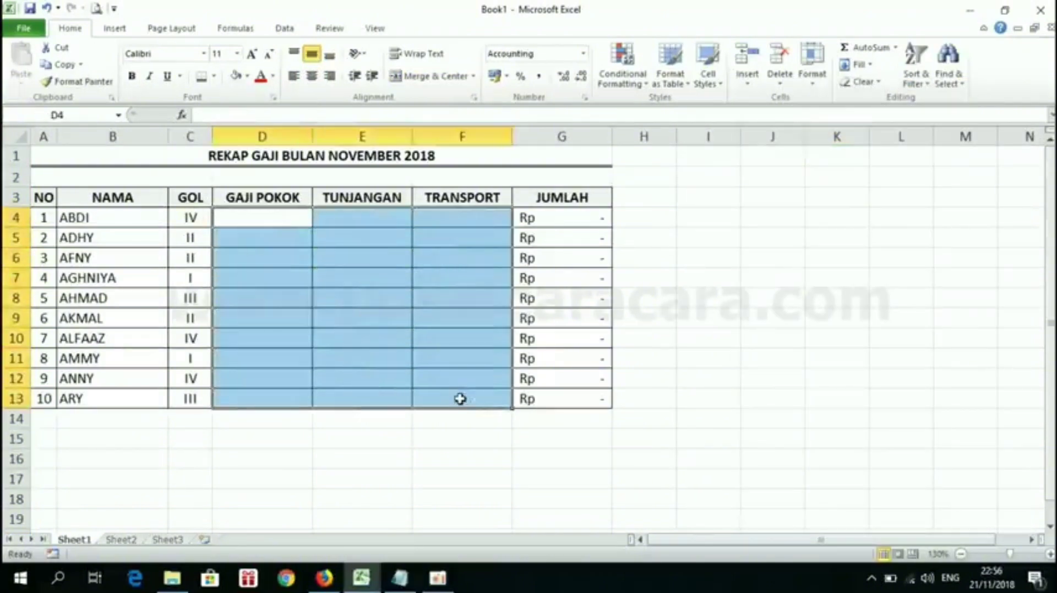
{"action": "left_click", "coordinate": [114, 542]}
{"action": "left_click", "coordinate": [308, 330]}
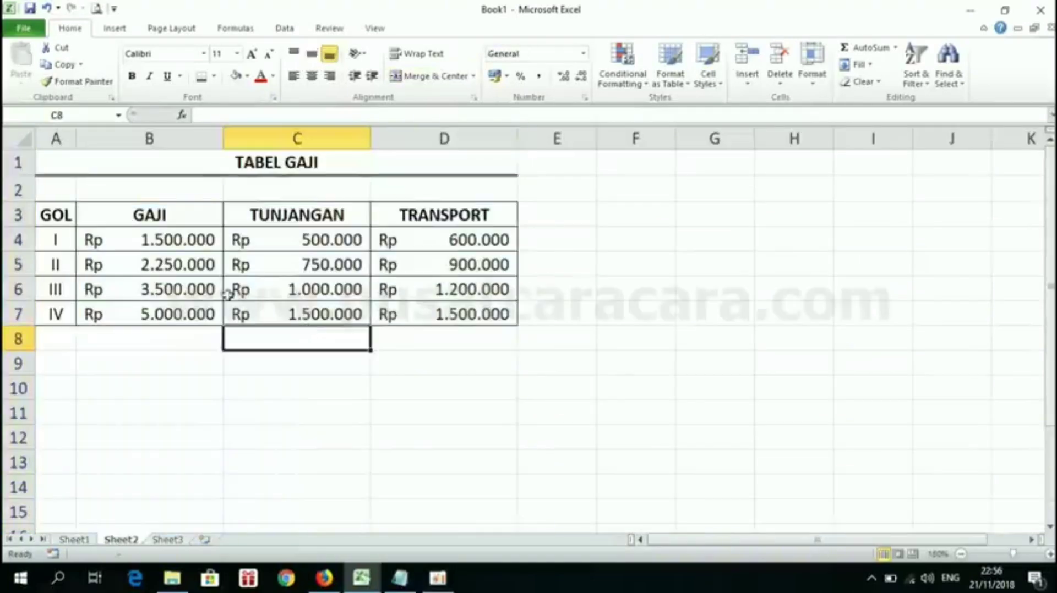
{"action": "left_click", "coordinate": [74, 541]}
{"action": "left_click", "coordinate": [321, 316]}
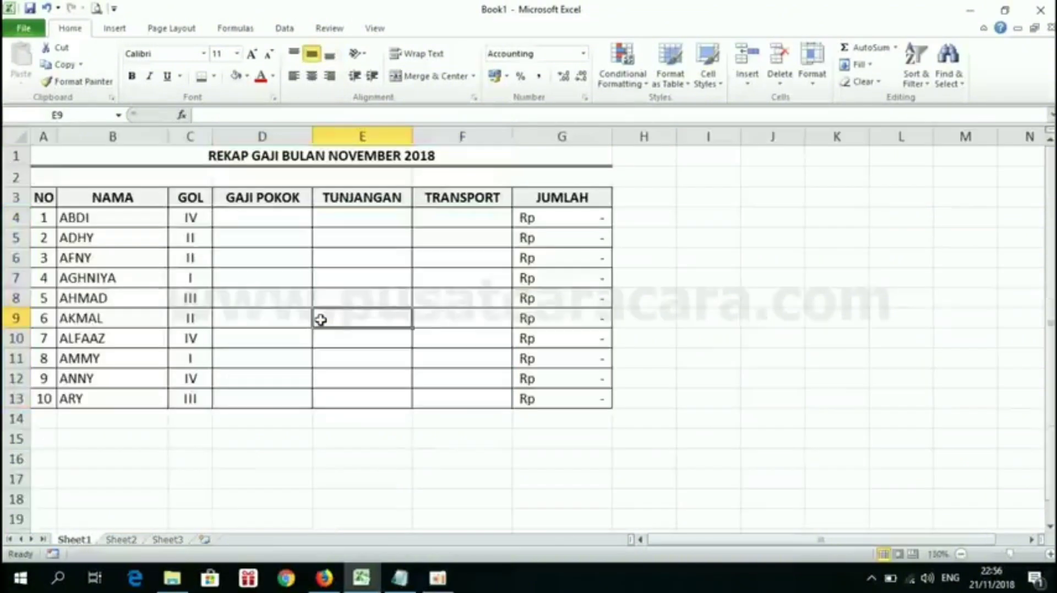
Enter =VLOOKUP(C4;Sheet2!$A$4:$D$7;2;0) in D4 on Sheet1 to look up the first employee's GAJI POKOK
{"action": "left_click", "coordinate": [282, 217]}
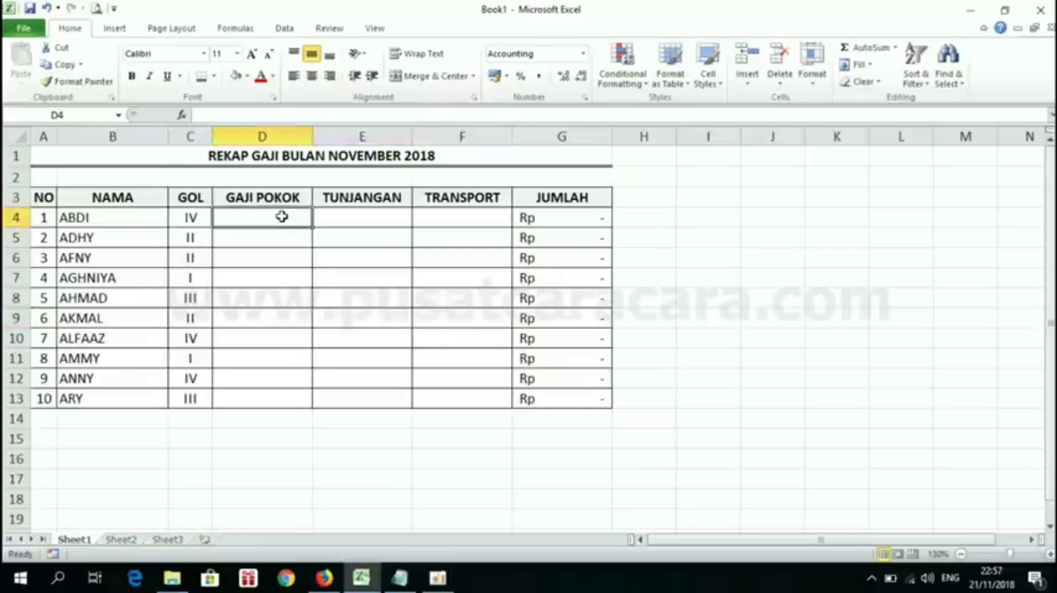
{"action": "type", "text": "=VLOOKUP"}
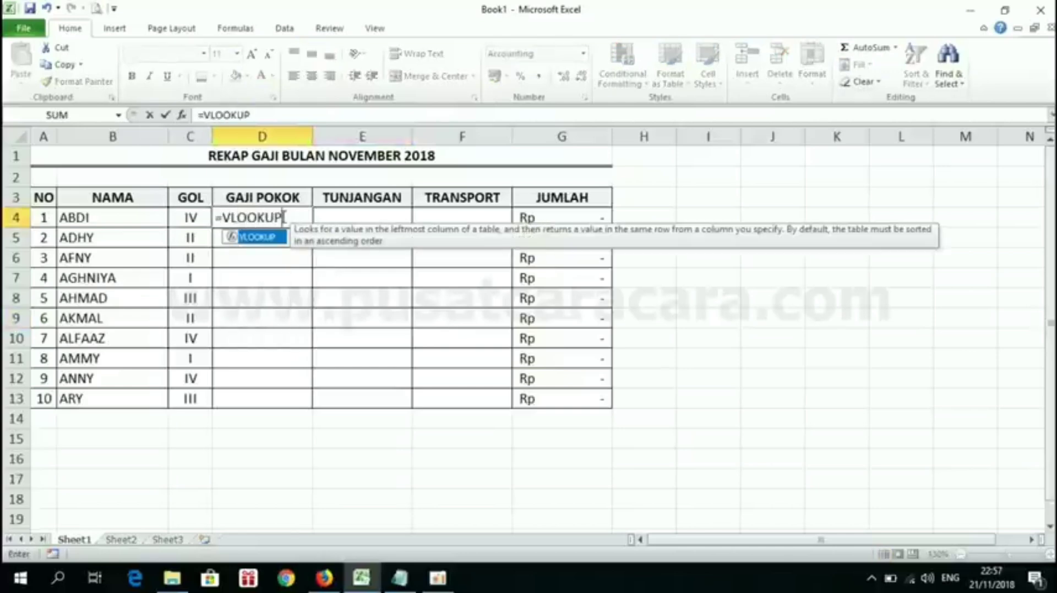
{"action": "type", "text": "("}
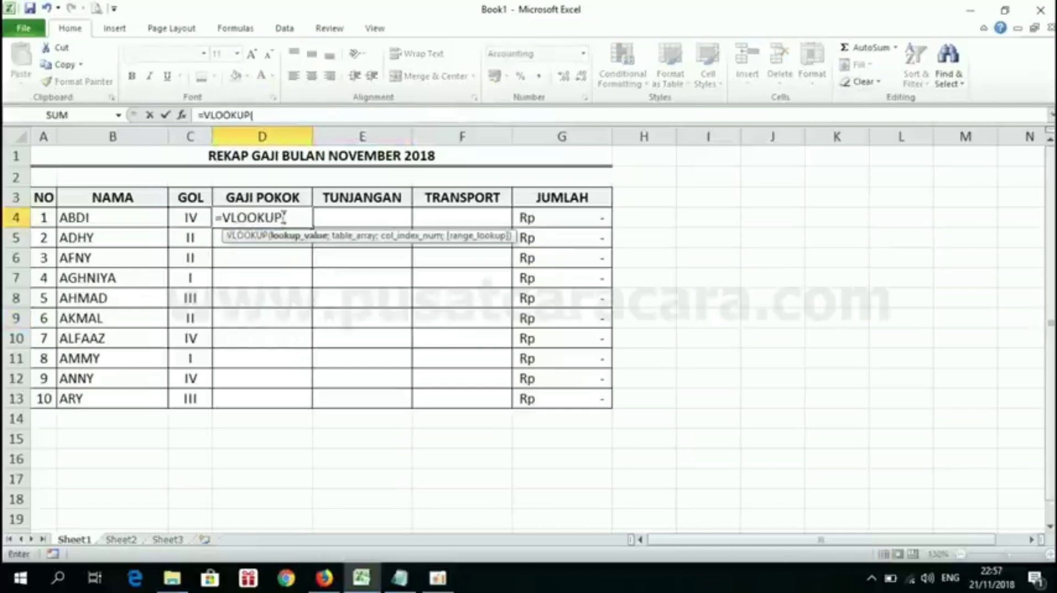
{"action": "left_click", "coordinate": [189, 217]}
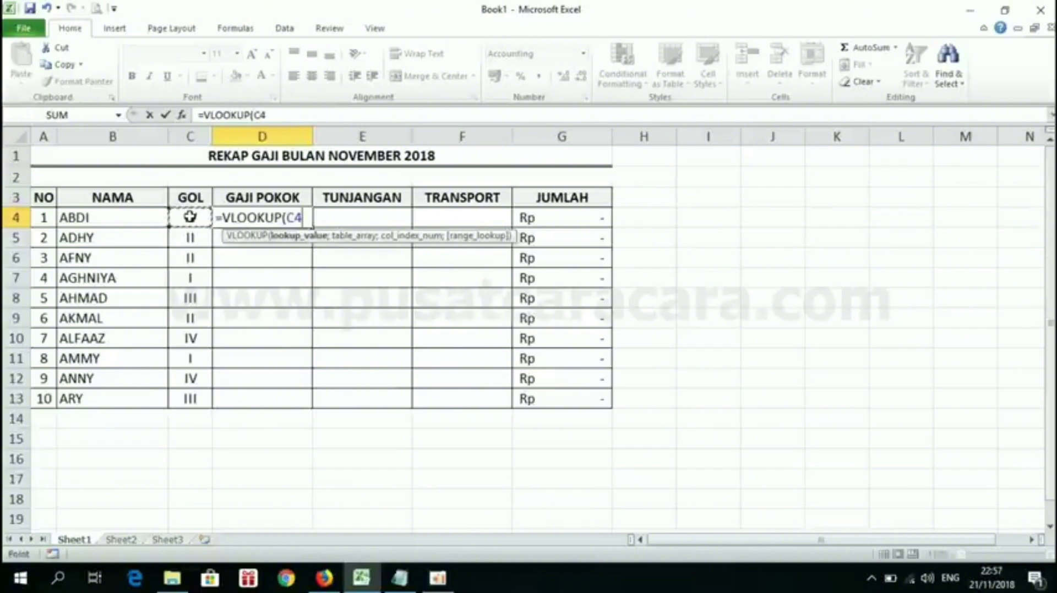
{"action": "type", "text": ";"}
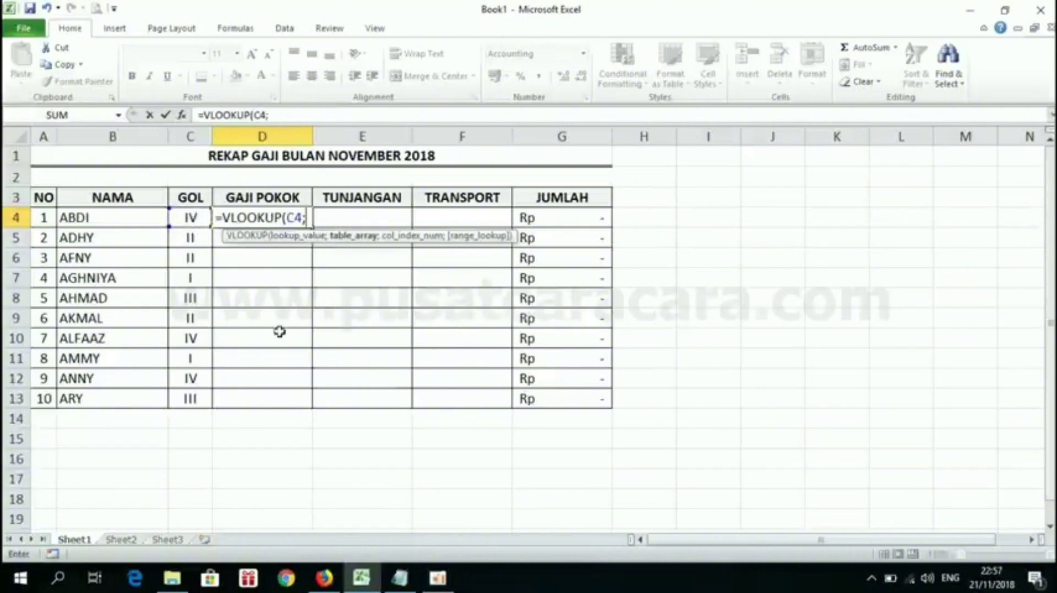
{"action": "left_click", "coordinate": [121, 541]}
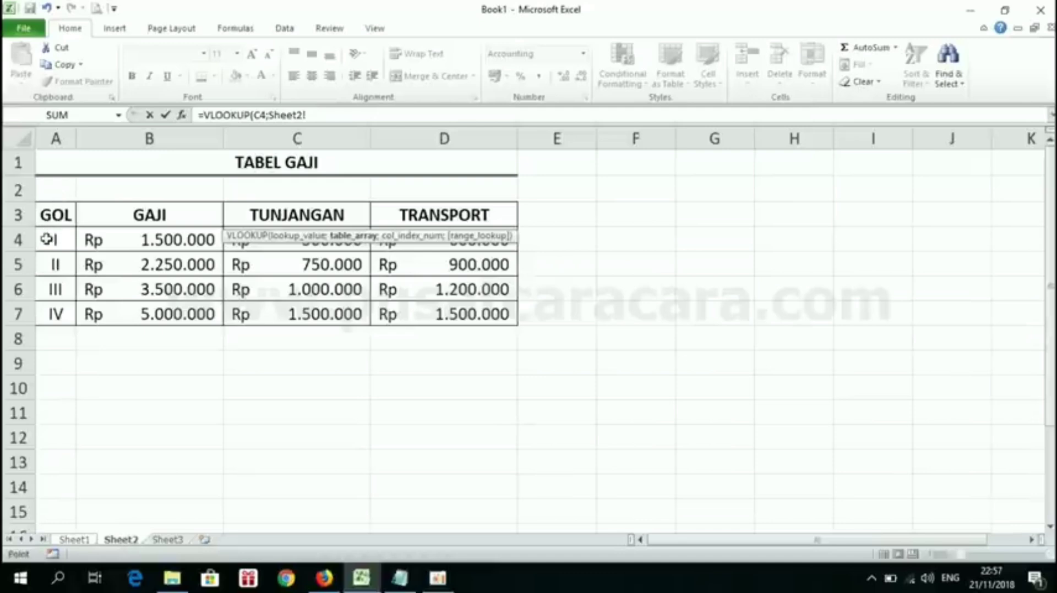
{"action": "left_click_drag", "start_coordinate": [47, 239], "coordinate": [449, 303]}
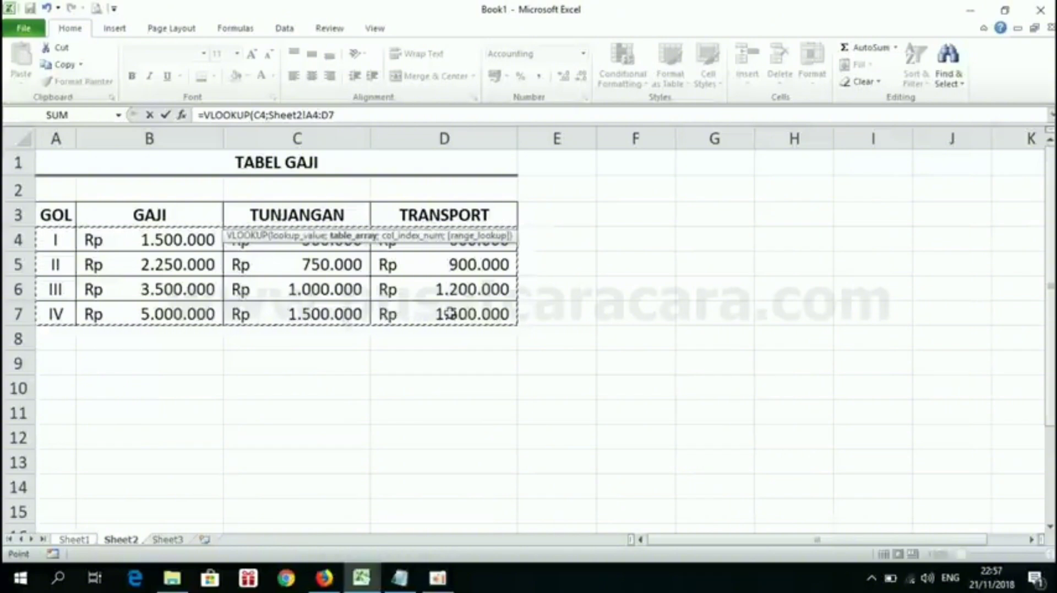
{"action": "key", "text": "F4"}
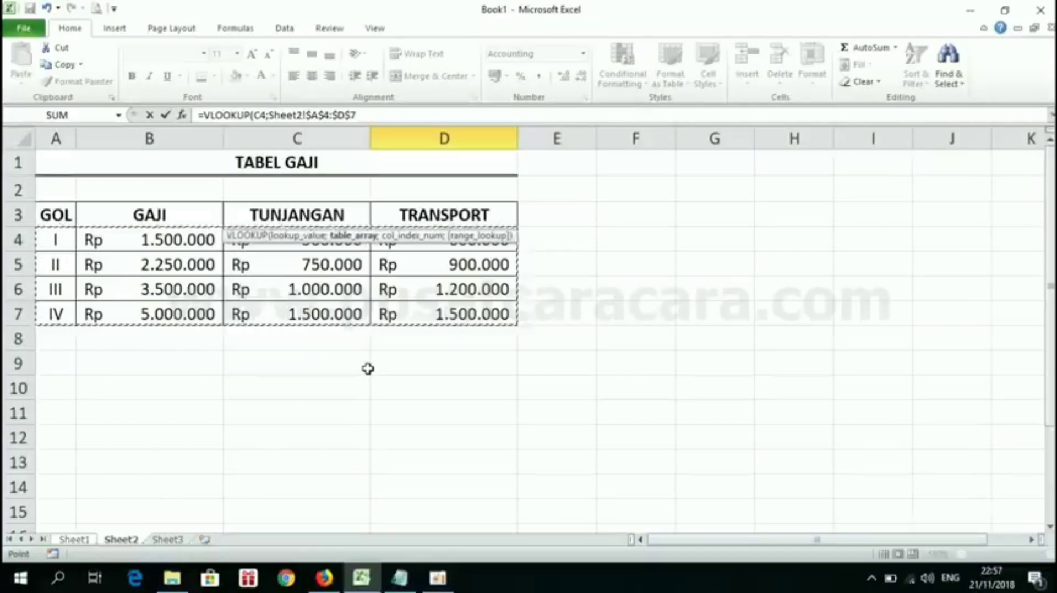
{"action": "type", "text": ";"}
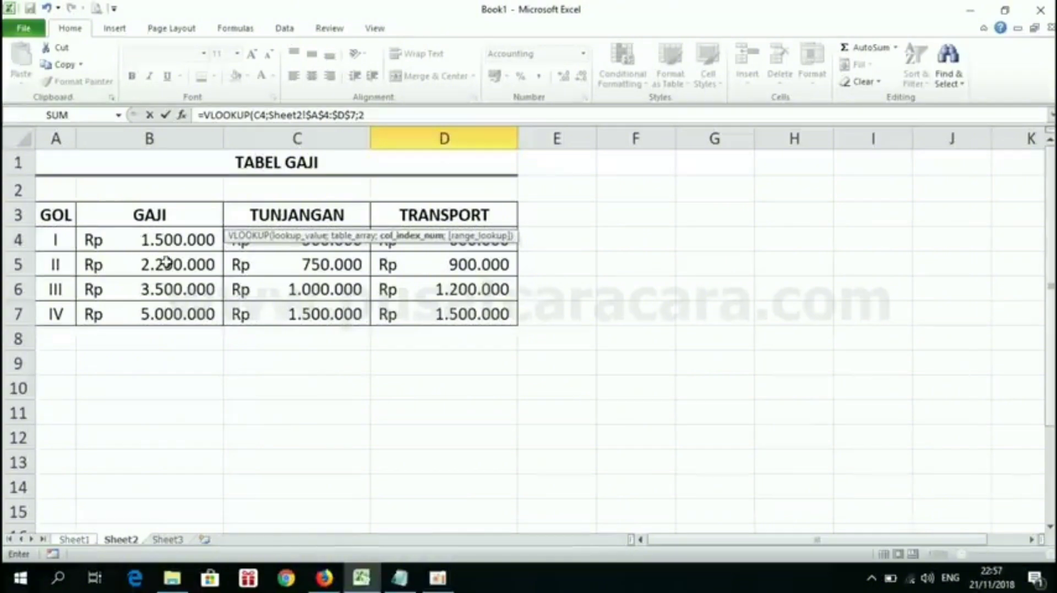
{"action": "type", "text": "2;0"}
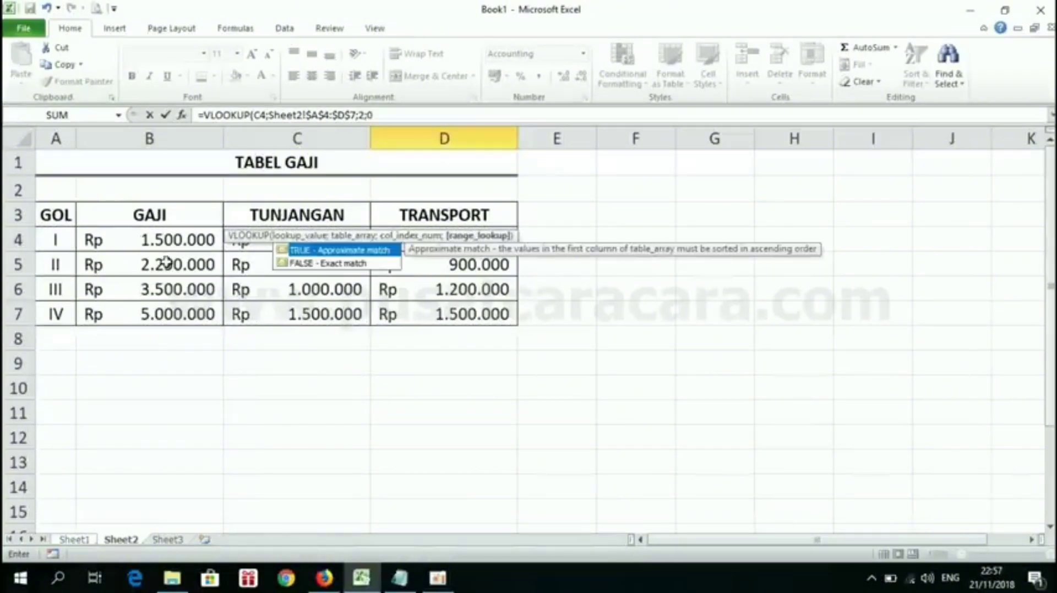
{"action": "key", "text": "Return"}
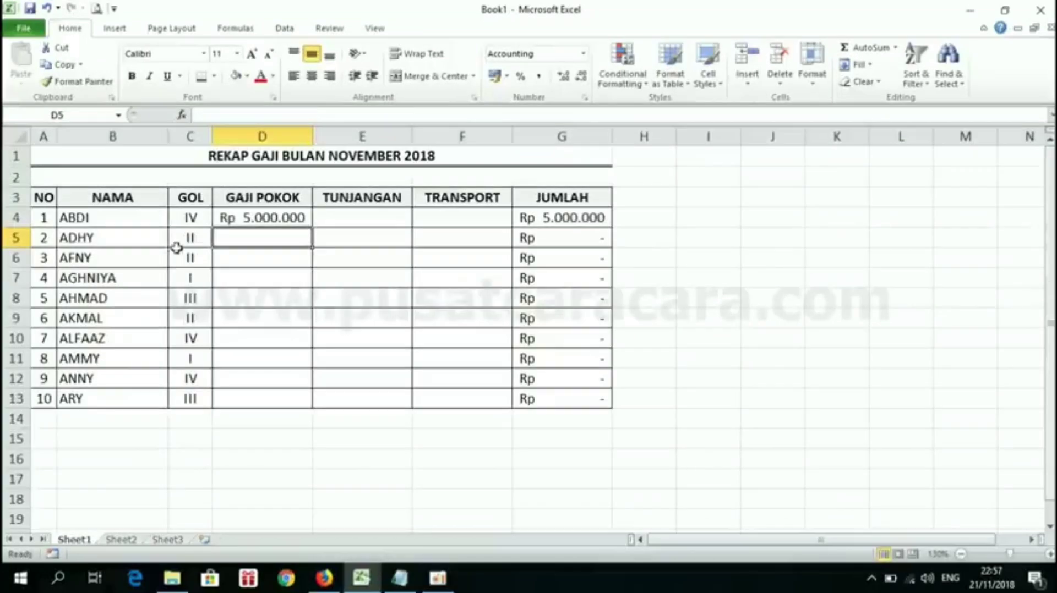
{"action": "left_click", "coordinate": [272, 211]}
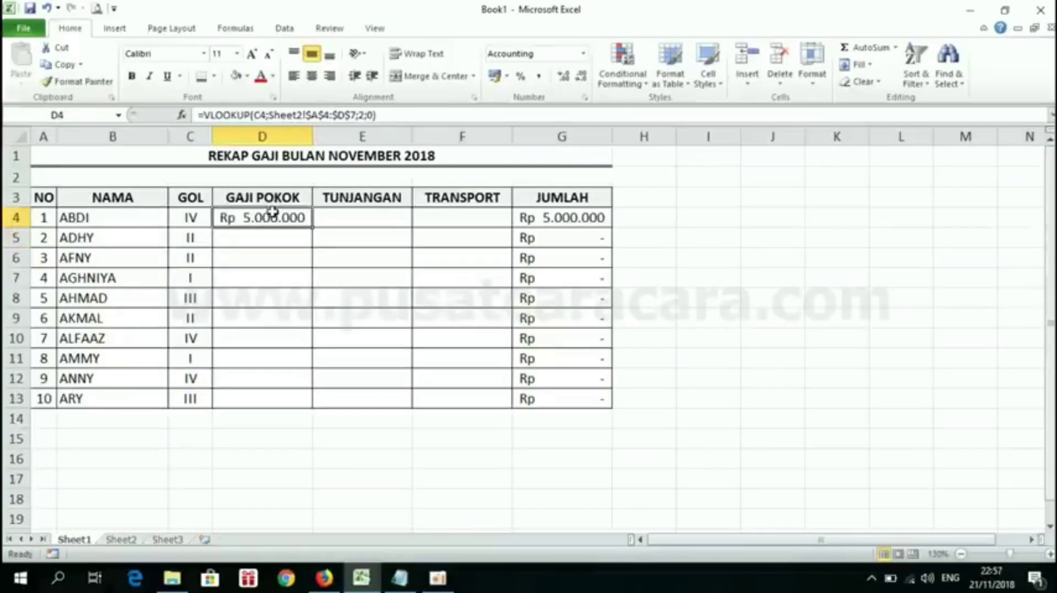
Enter =VLOOKUP(C4;Sheet2!$A$4:$D$7;3;0) in E4 on Sheet1 to look up the first employee's TUNJANGAN
{"action": "left_click", "coordinate": [356, 218]}
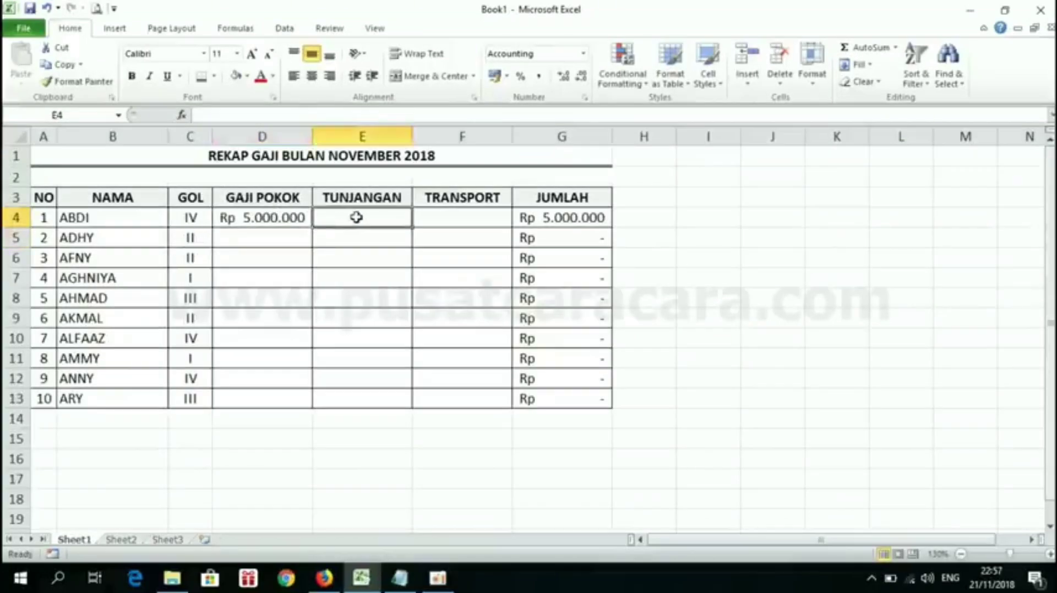
{"action": "type", "text": "=VLOOKUP"}
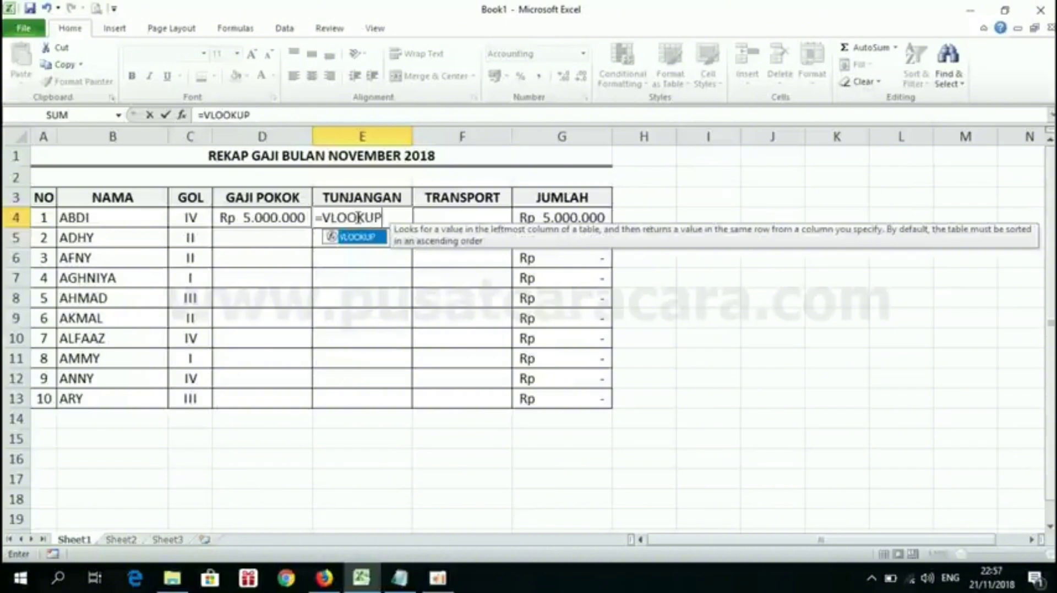
{"action": "type", "text": "("}
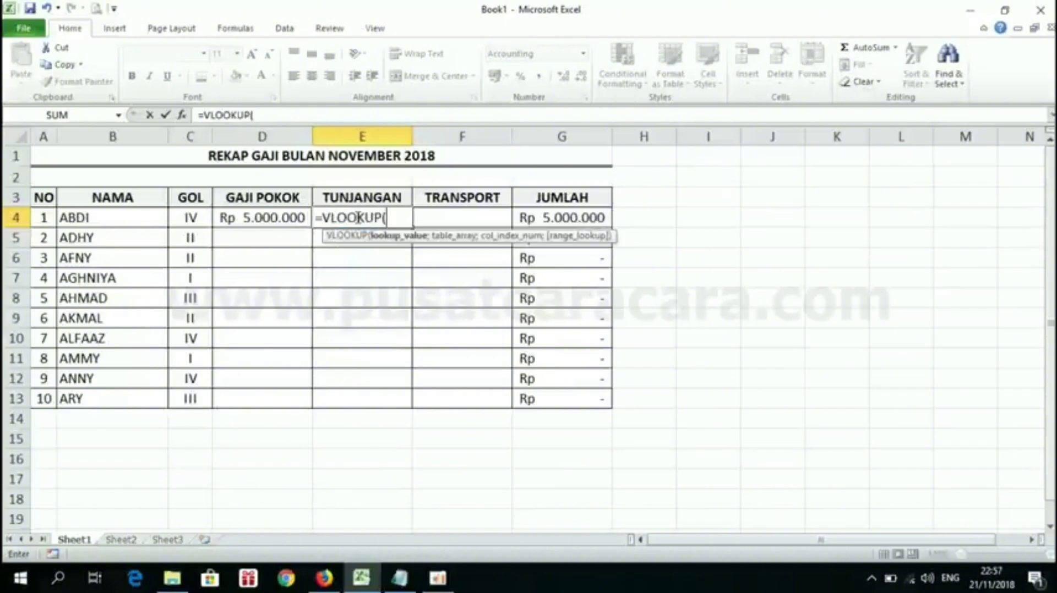
{"action": "left_click", "coordinate": [194, 216]}
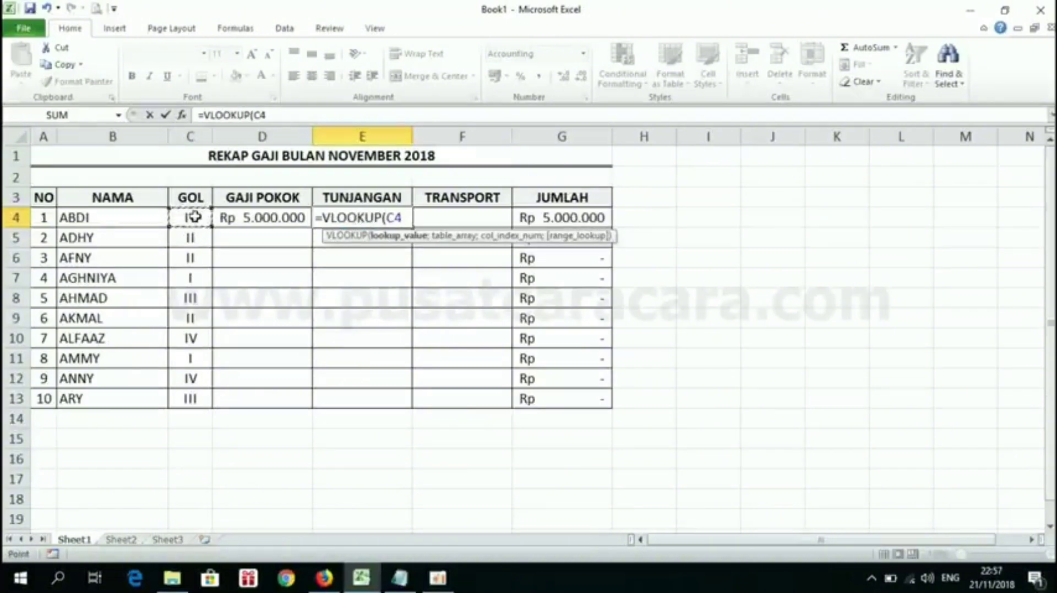
{"action": "type", "text": ";"}
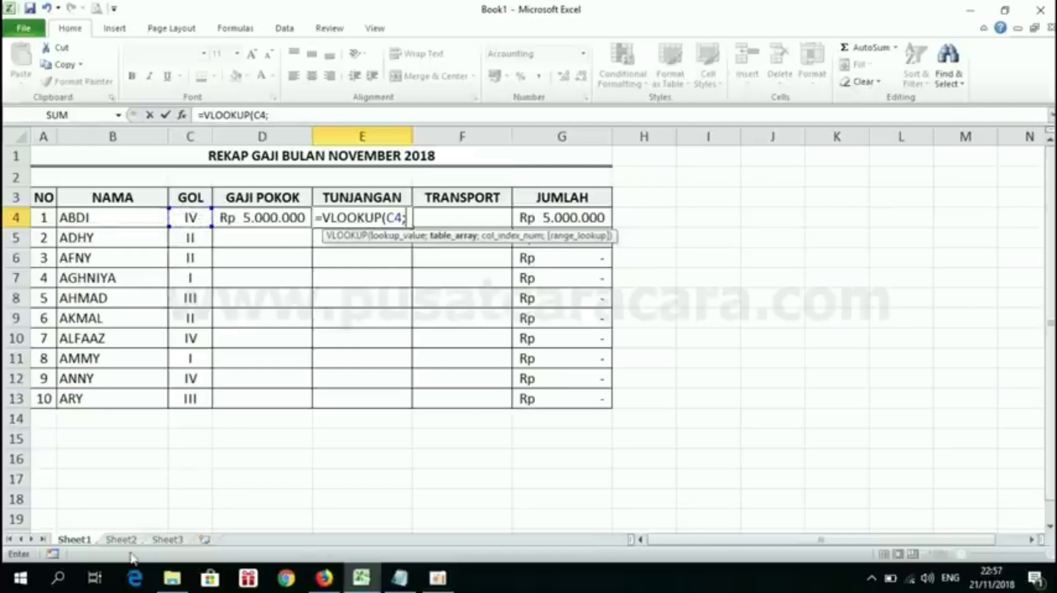
{"action": "left_click", "coordinate": [119, 541]}
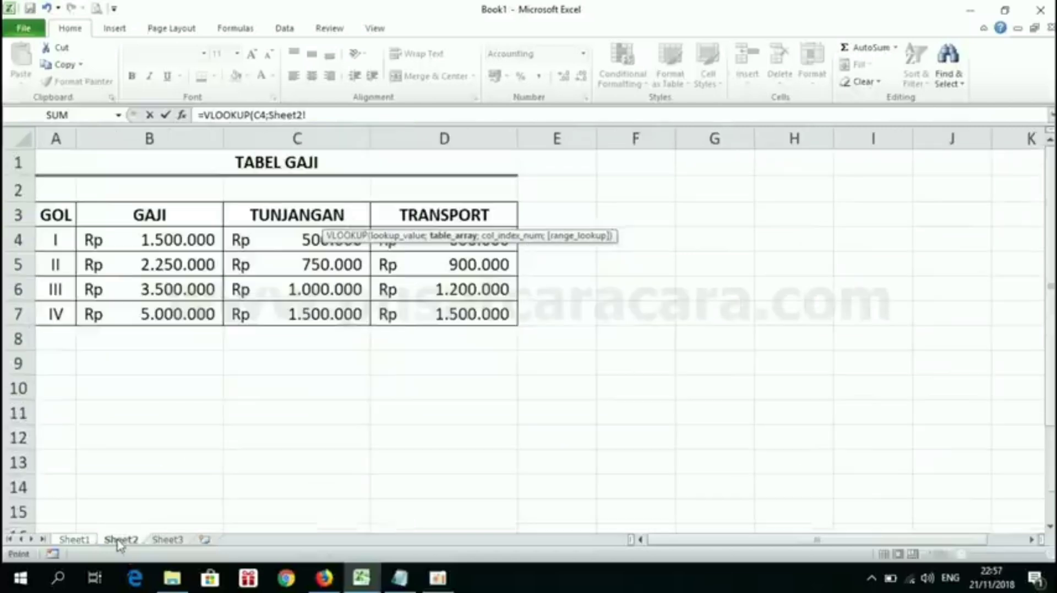
{"action": "left_click", "coordinate": [55, 240]}
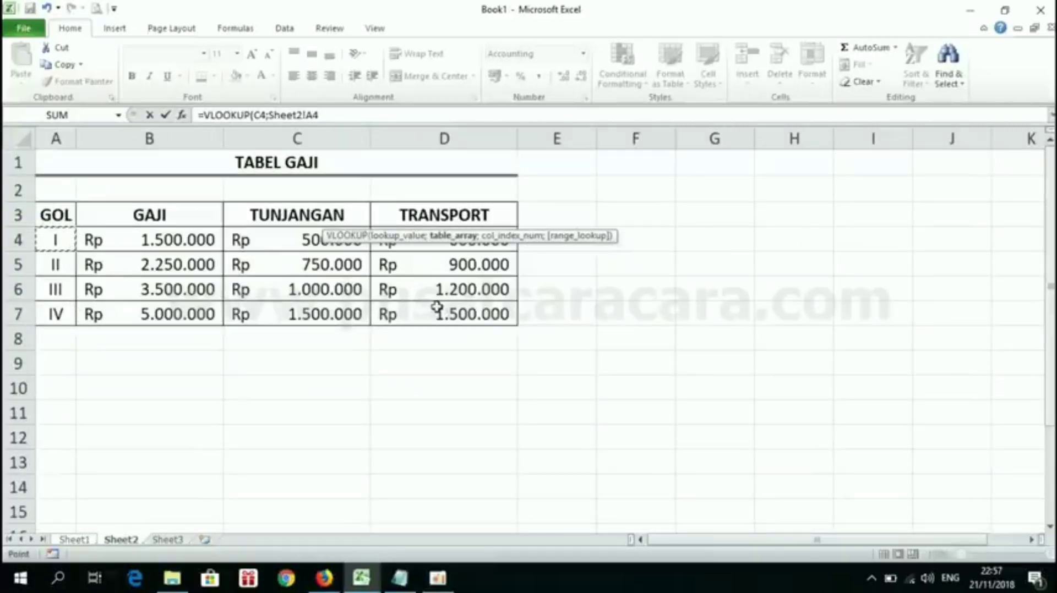
{"action": "left_click_drag", "start_coordinate": [59, 237], "coordinate": [403, 311]}
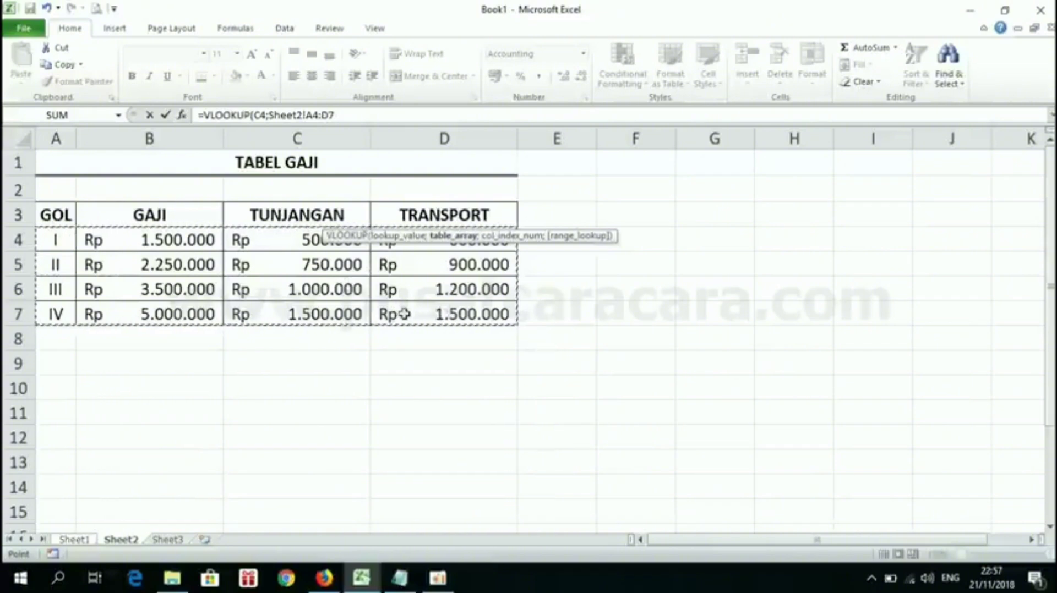
{"action": "key", "text": "F4"}
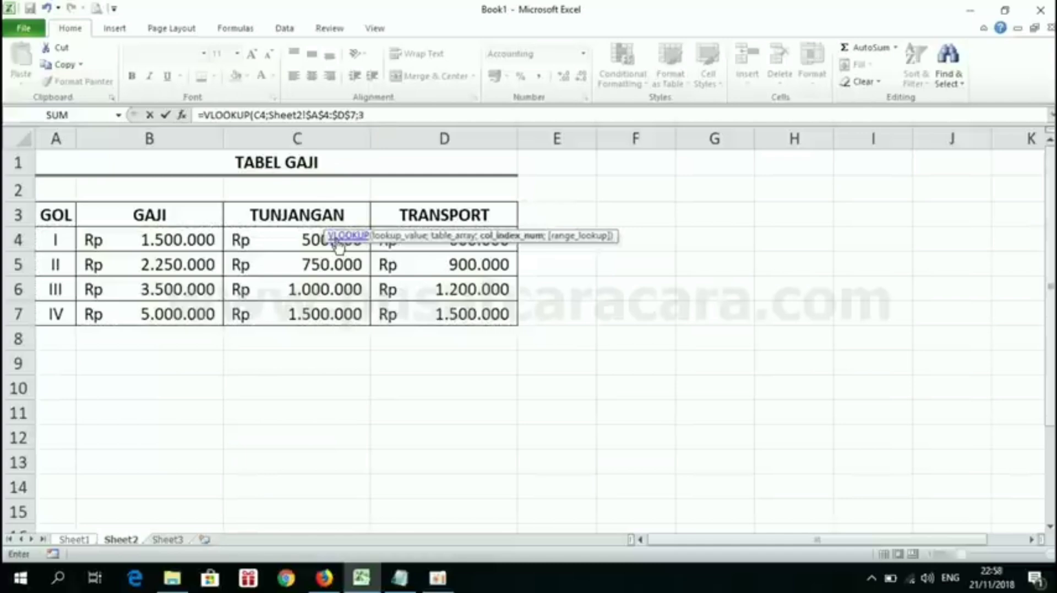
{"action": "type", "text": ";"}
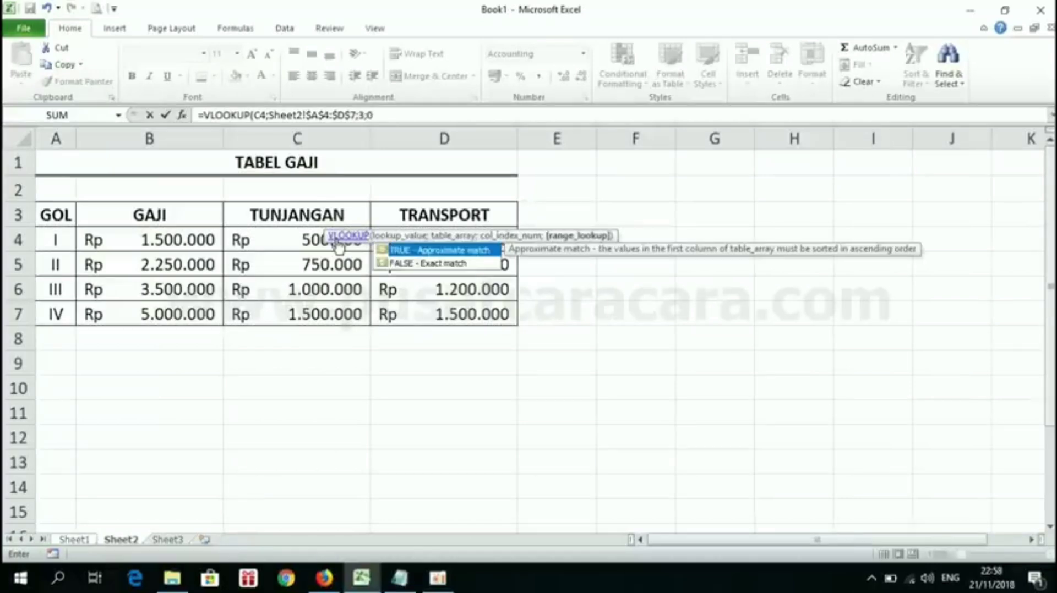
{"action": "type", "text": "0)"}
{"action": "key", "text": "Return"}
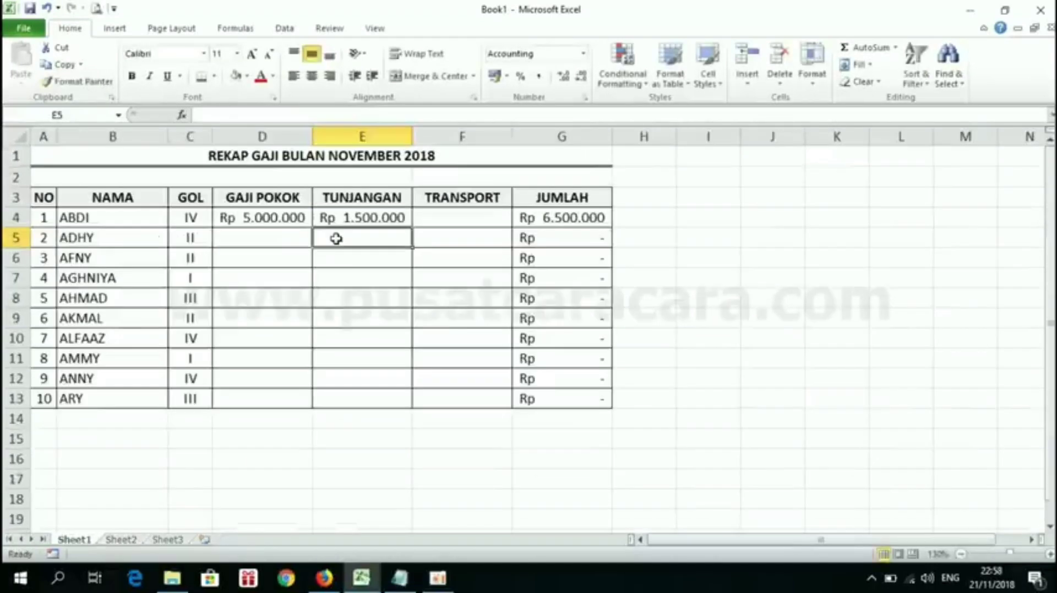
{"action": "left_click", "coordinate": [356, 218]}
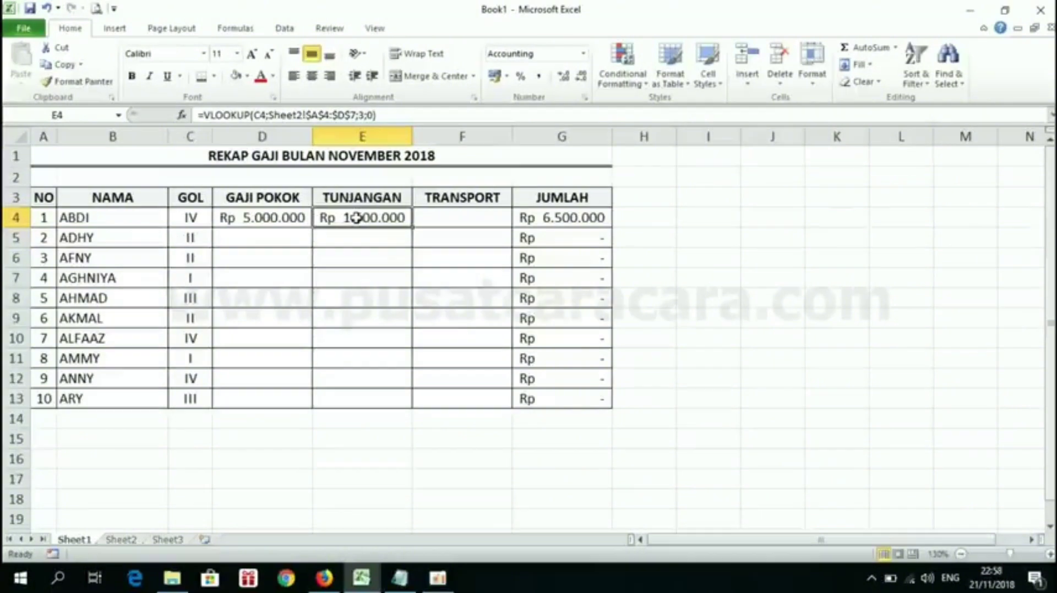
Enter =VLOOKUP(C4;Sheet2!$A$4:$D$7;4;0) in F4 on Sheet1 to look up the first employee's TRANSPORT
{"action": "left_click", "coordinate": [466, 213]}
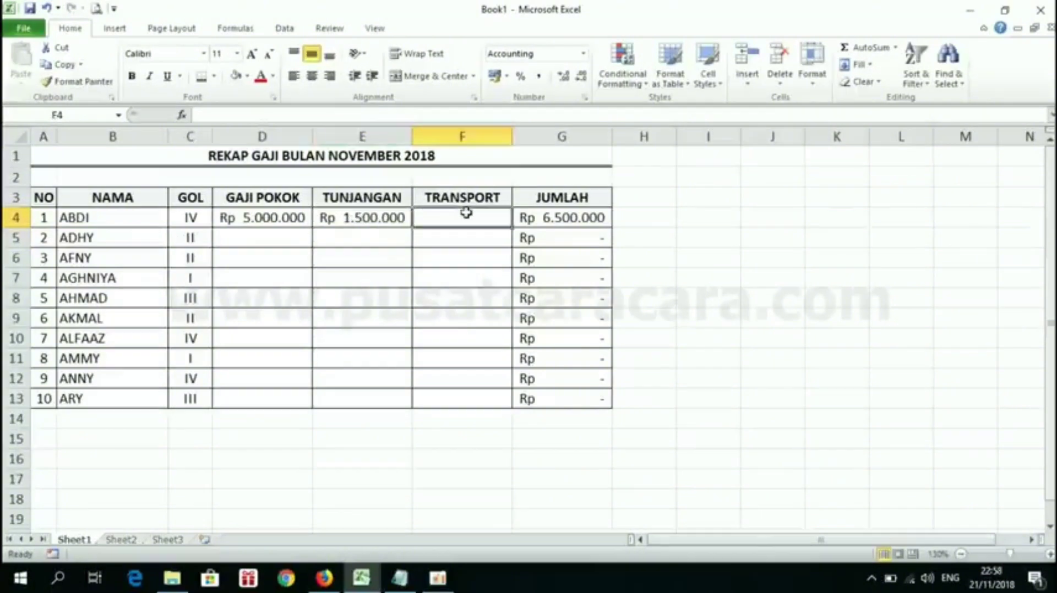
{"action": "type", "text": "=VLOOKU"}
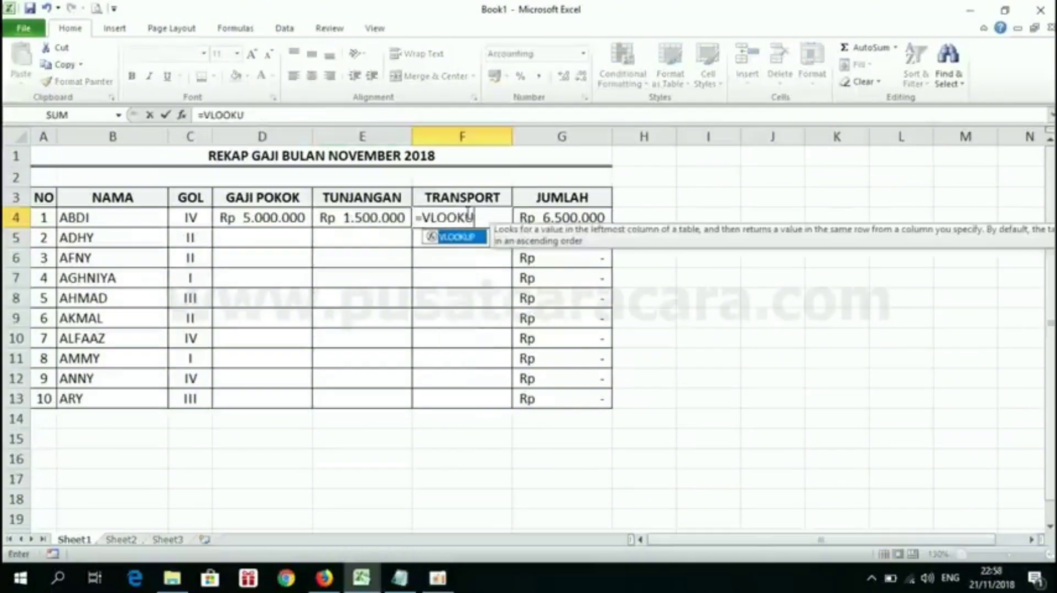
{"action": "type", "text": "P("}
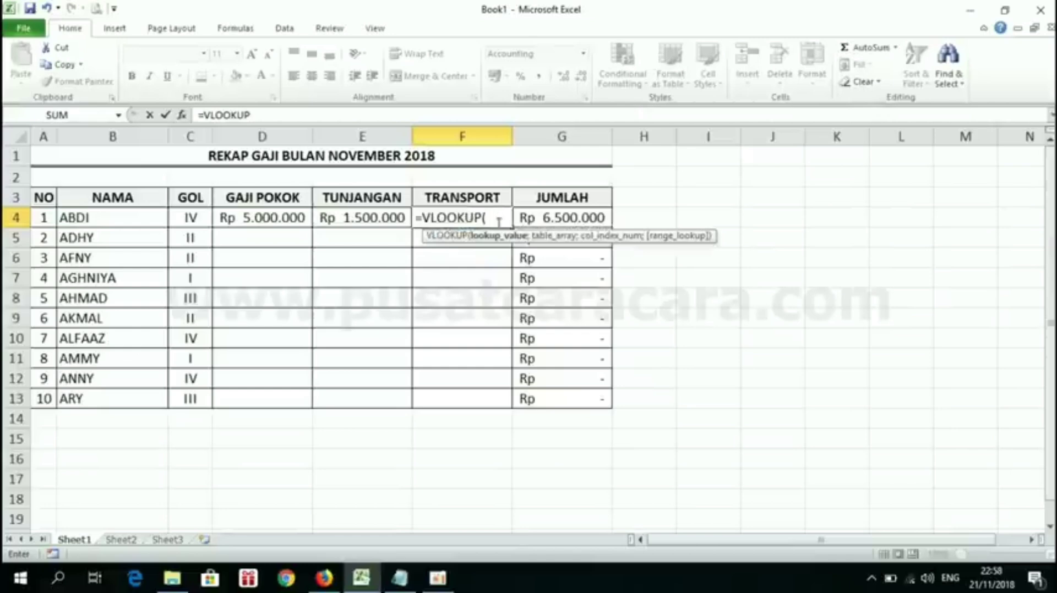
{"action": "left_click", "coordinate": [184, 215]}
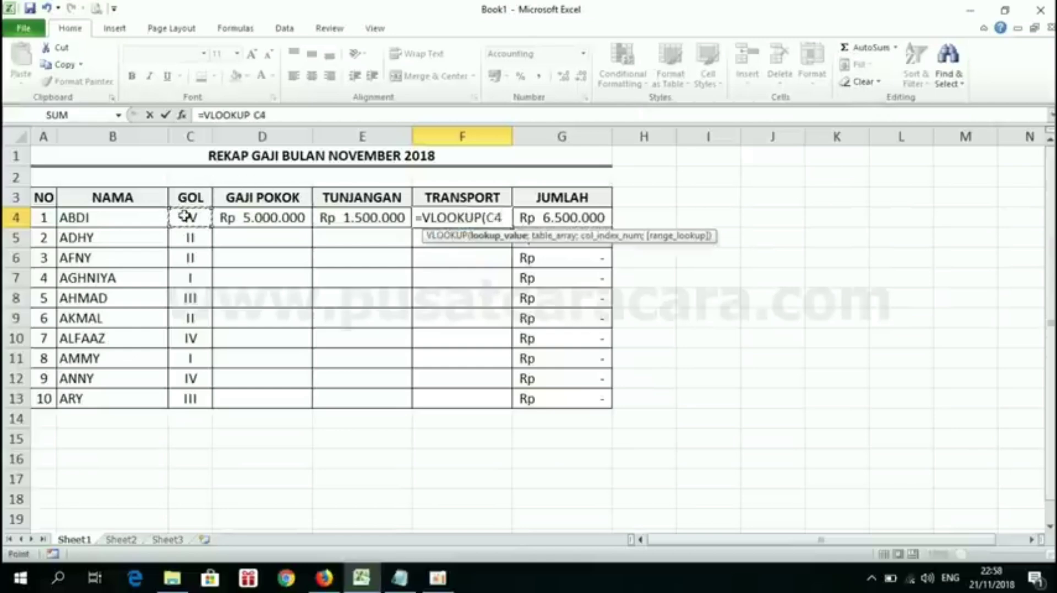
{"action": "type", "text": ";"}
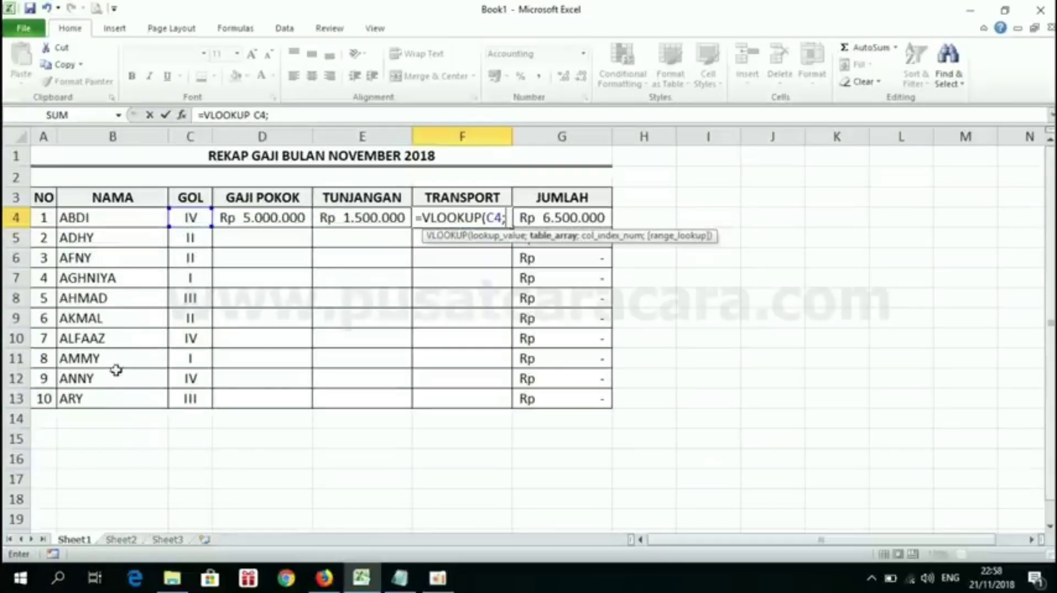
{"action": "left_click", "coordinate": [129, 541]}
{"action": "left_click_drag", "start_coordinate": [56, 239], "coordinate": [422, 311]}
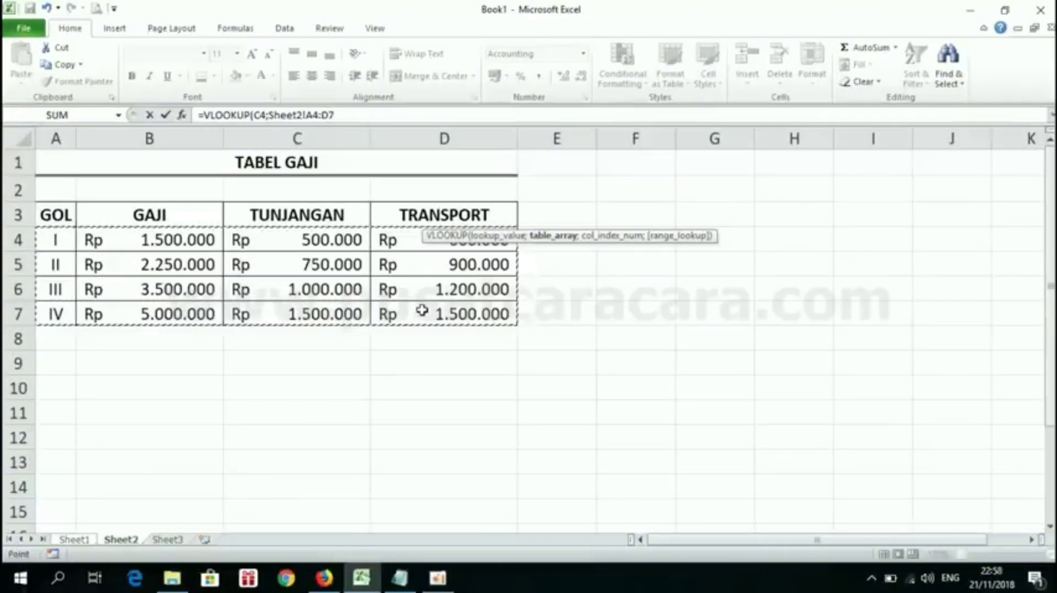
{"action": "key", "text": "F4"}
{"action": "type", "text": ";"}
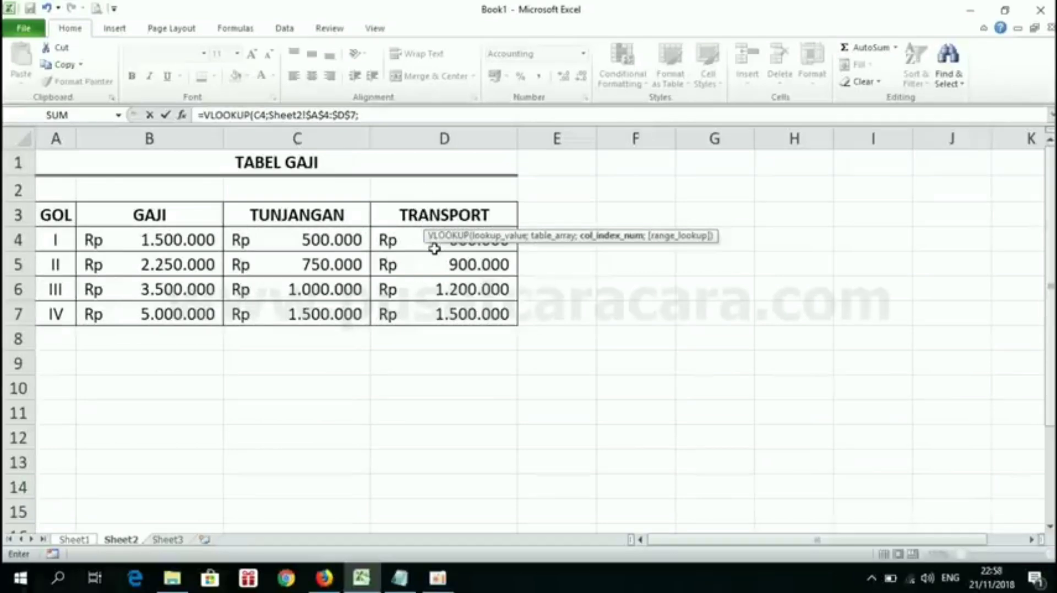
{"action": "type", "text": "4;"}
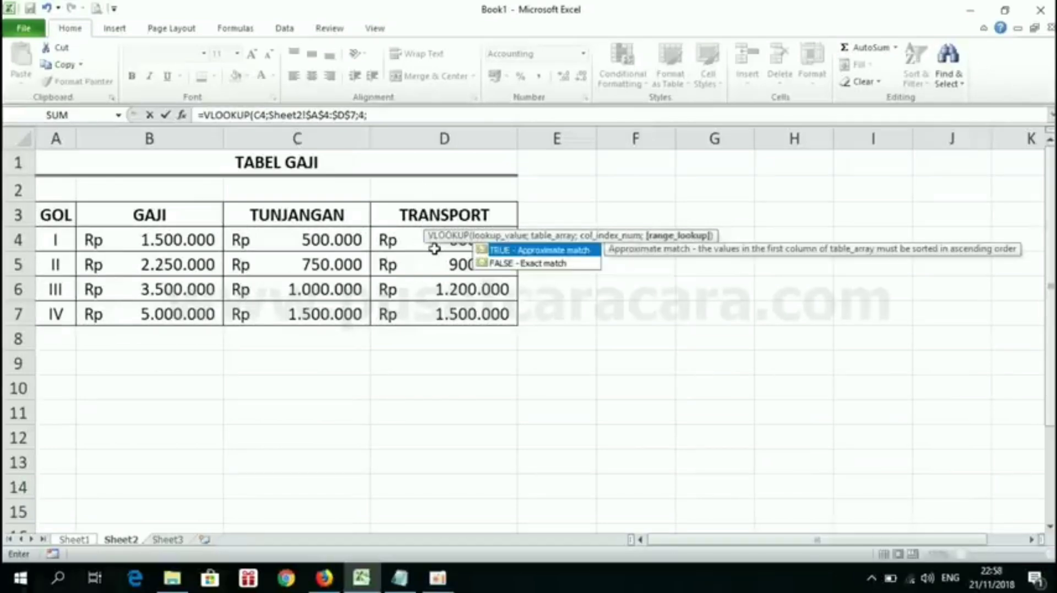
{"action": "type", "text": "0)"}
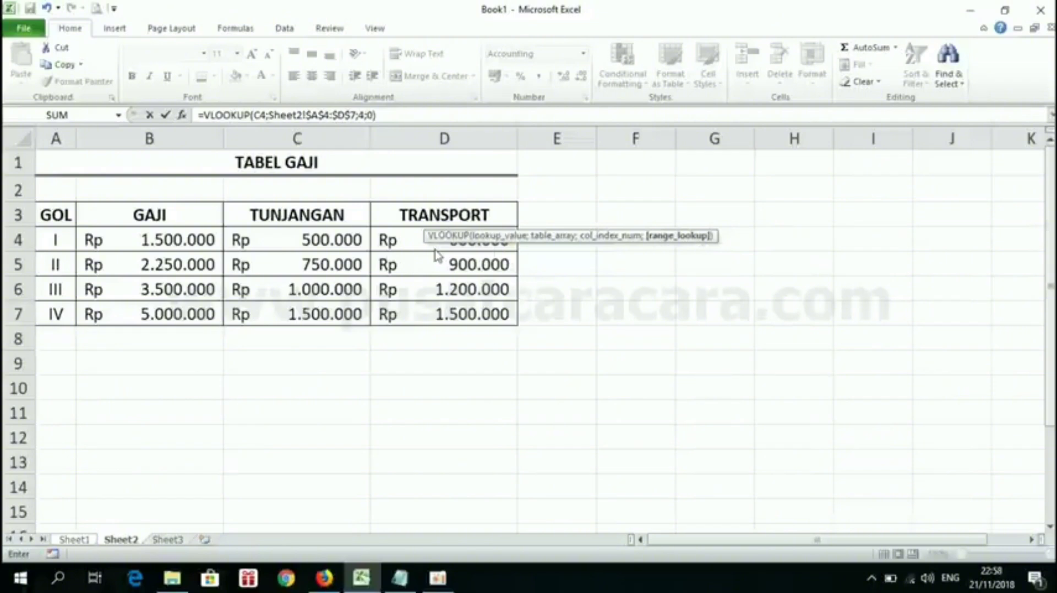
{"action": "key", "text": "Return"}
{"action": "left_click", "coordinate": [475, 219]}
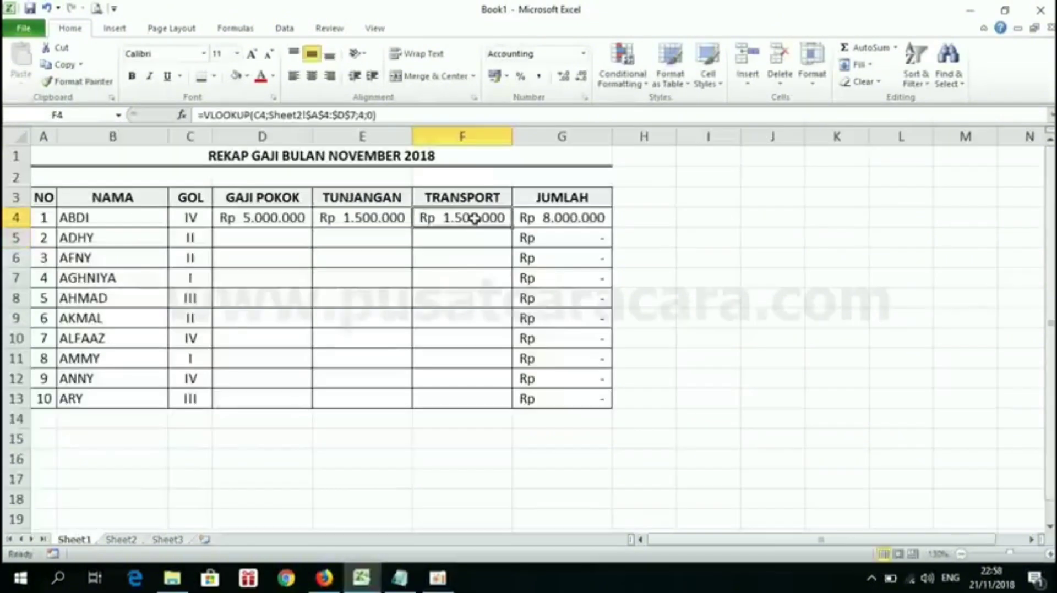
Fill the VLOOKUP formulas in D4:F4 down to row 13 for all remaining employees
{"action": "left_click_drag", "start_coordinate": [278, 219], "coordinate": [470, 221]}
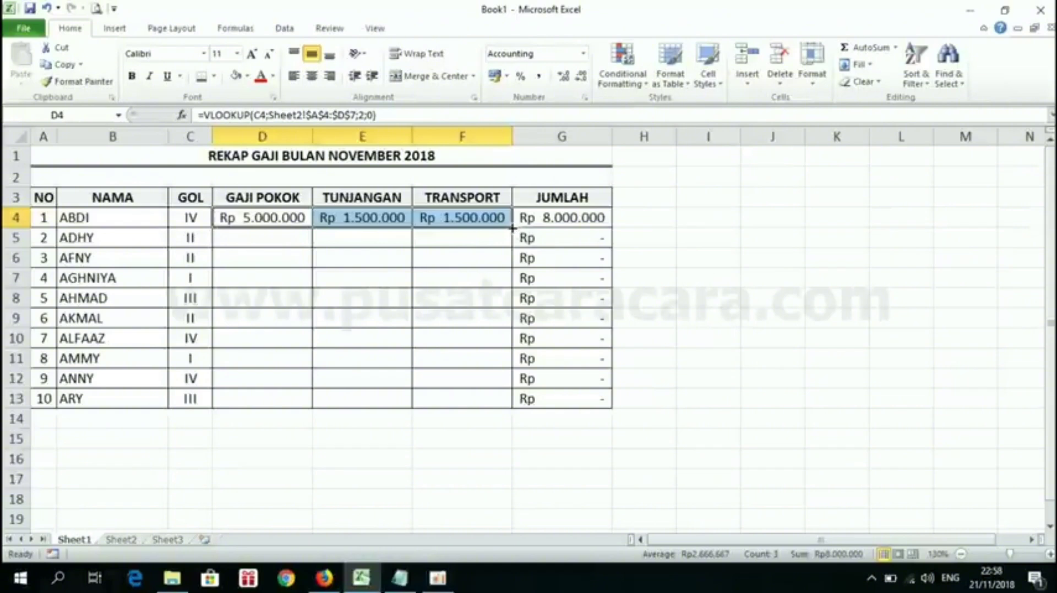
{"action": "left_click_drag", "start_coordinate": [511, 228], "coordinate": [511, 228]}
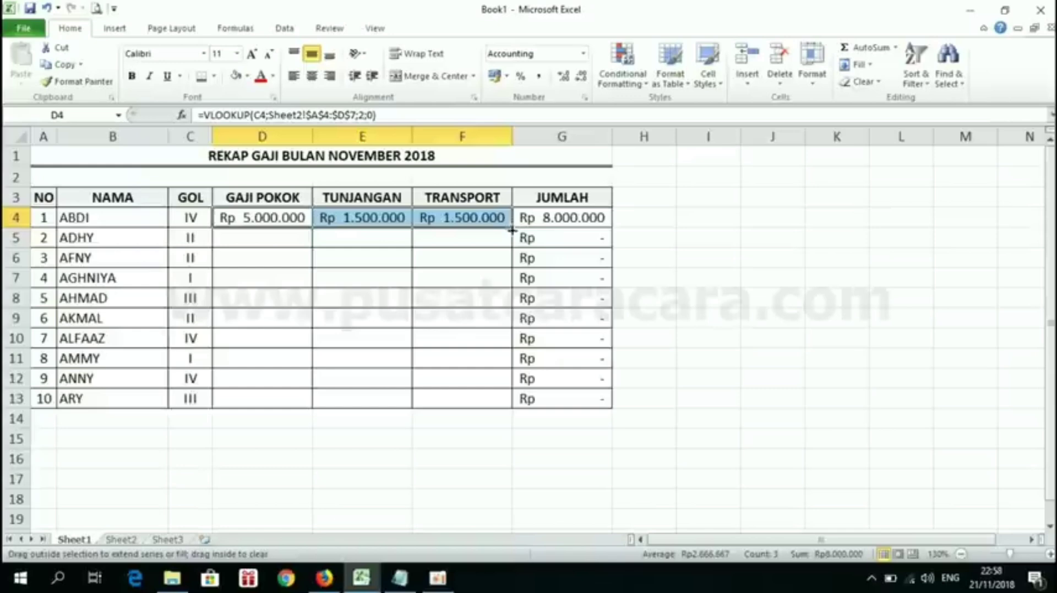
{"action": "left_click_drag", "start_coordinate": [512, 230], "coordinate": [500, 410]}
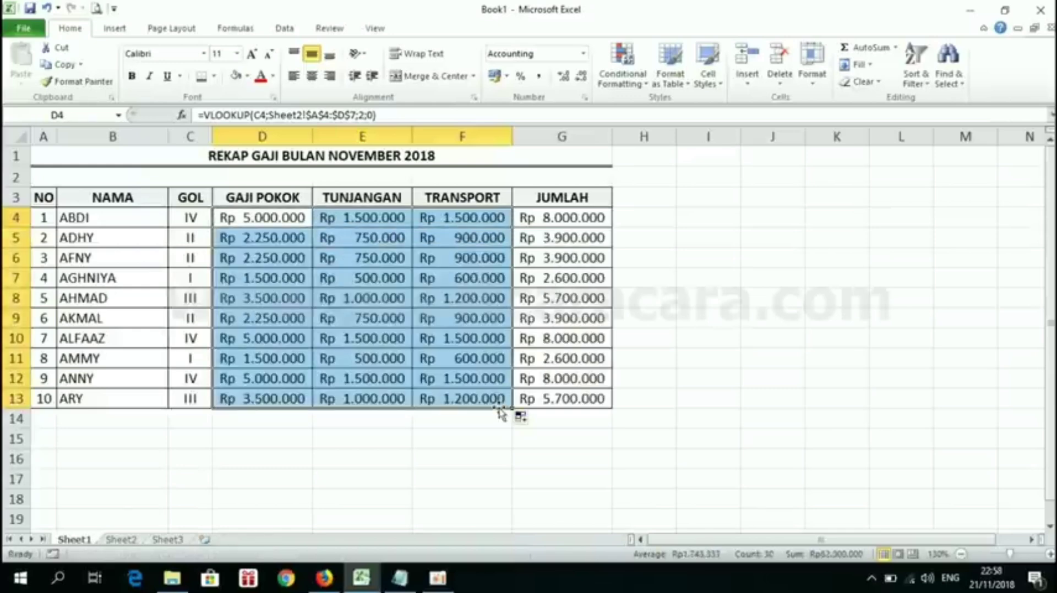
{"action": "left_click", "coordinate": [484, 418]}
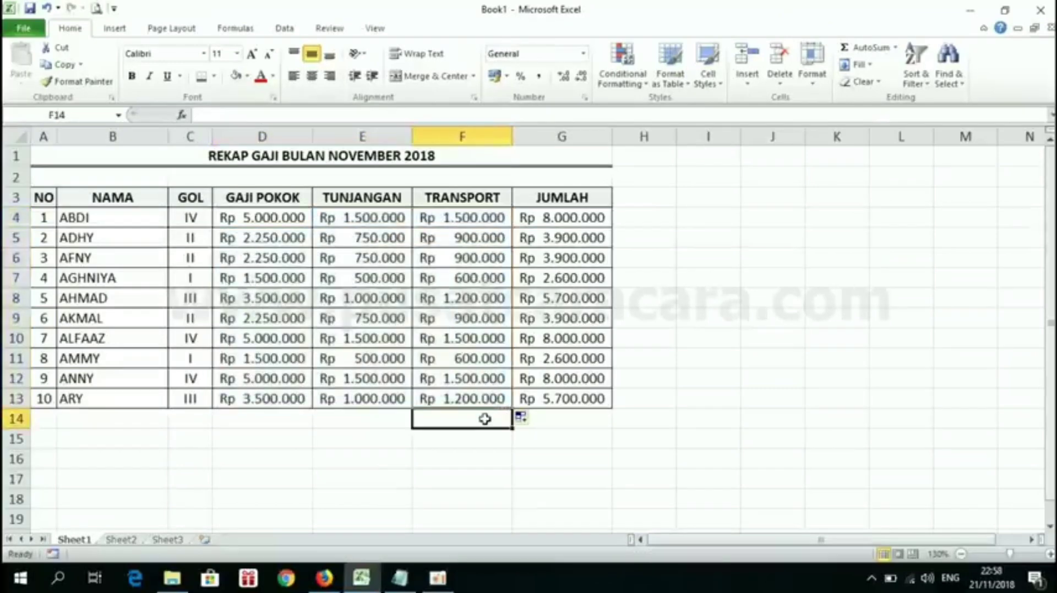
{"action": "left_click", "coordinate": [661, 242]}
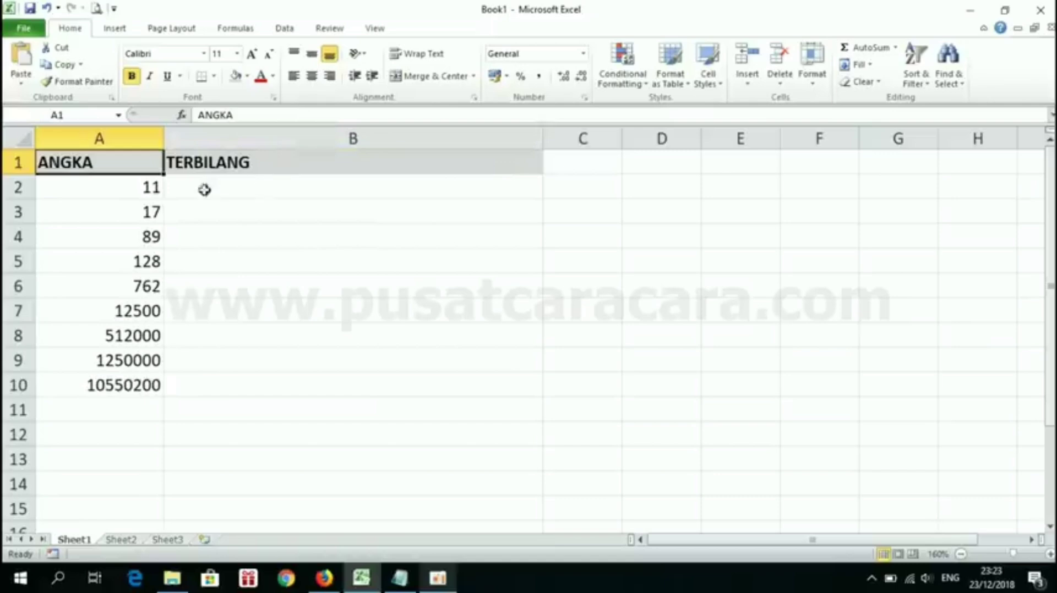
Try spelling out 17 manually as "tujuh belas" in B3 and clear the cell again
{"action": "left_click", "coordinate": [137, 209]}
{"action": "left_click", "coordinate": [191, 214]}
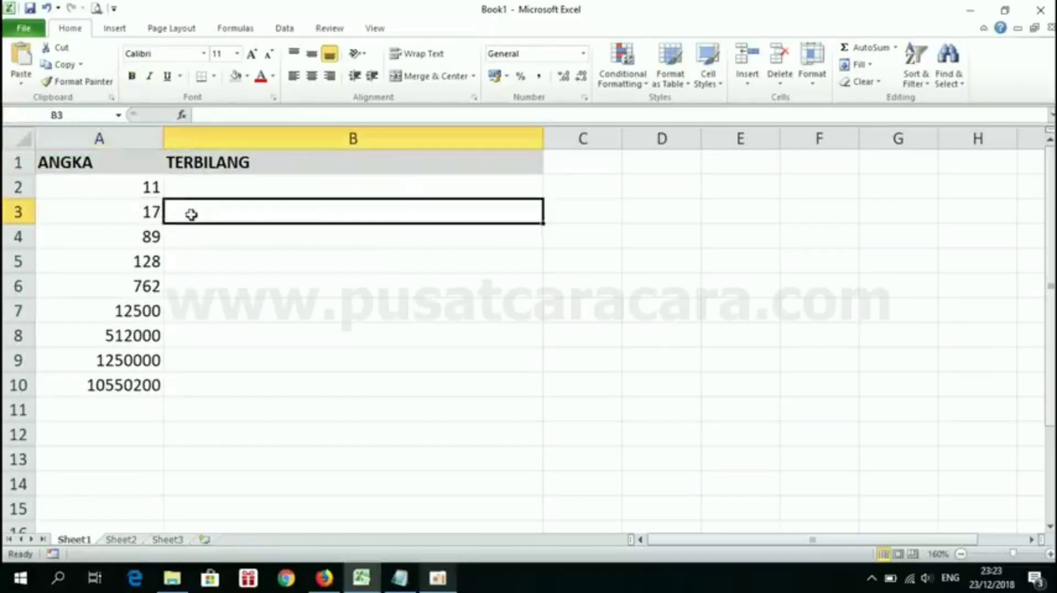
{"action": "type", "text": "tu"}
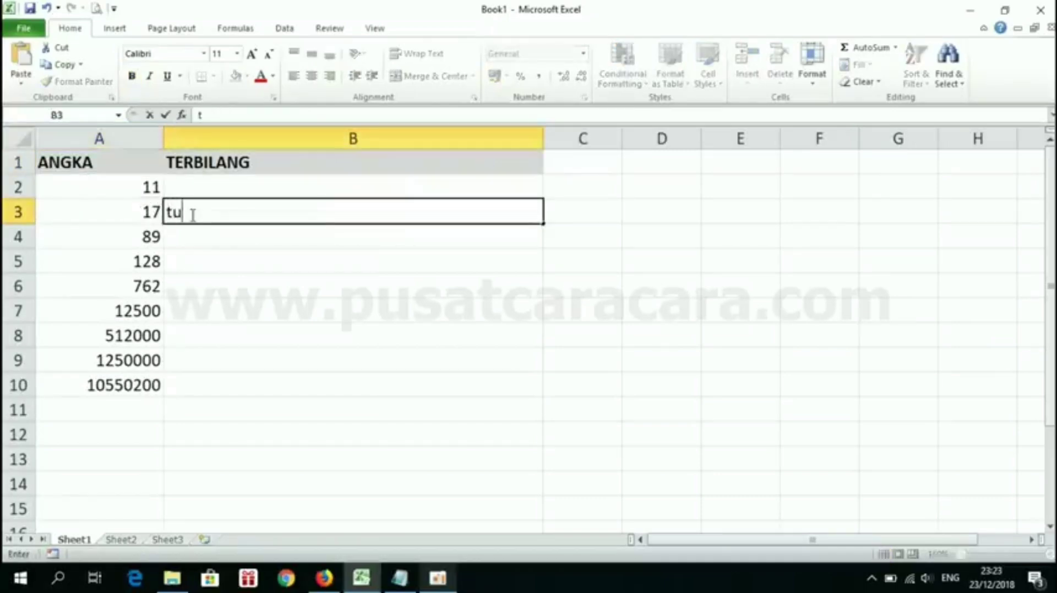
{"action": "type", "text": "juh bela"}
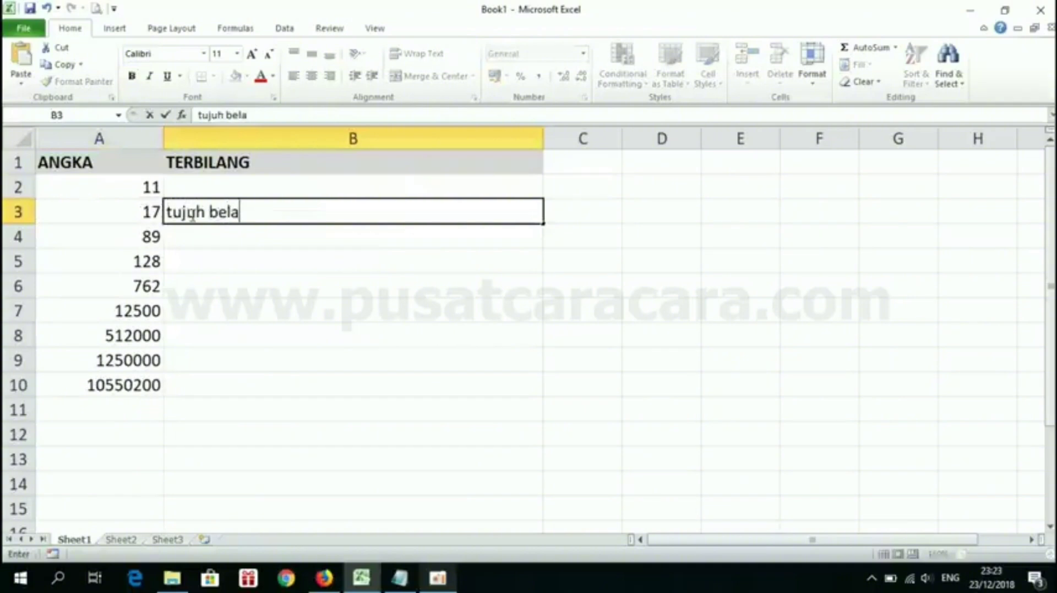
{"action": "type", "text": "s"}
{"action": "key", "text": "Return"}
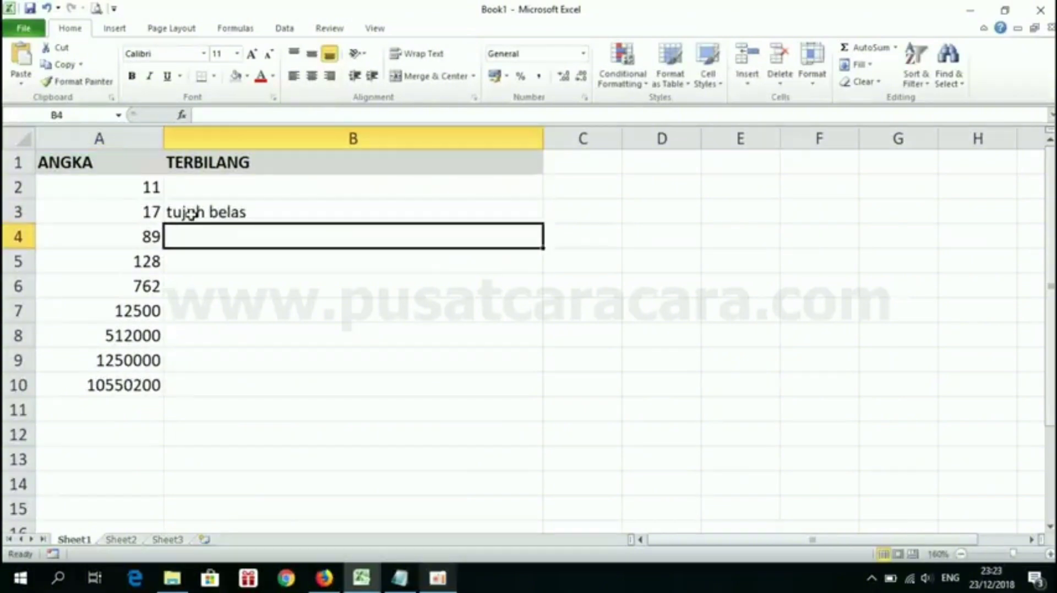
{"action": "left_click", "coordinate": [191, 214]}
{"action": "key", "text": "Delete"}
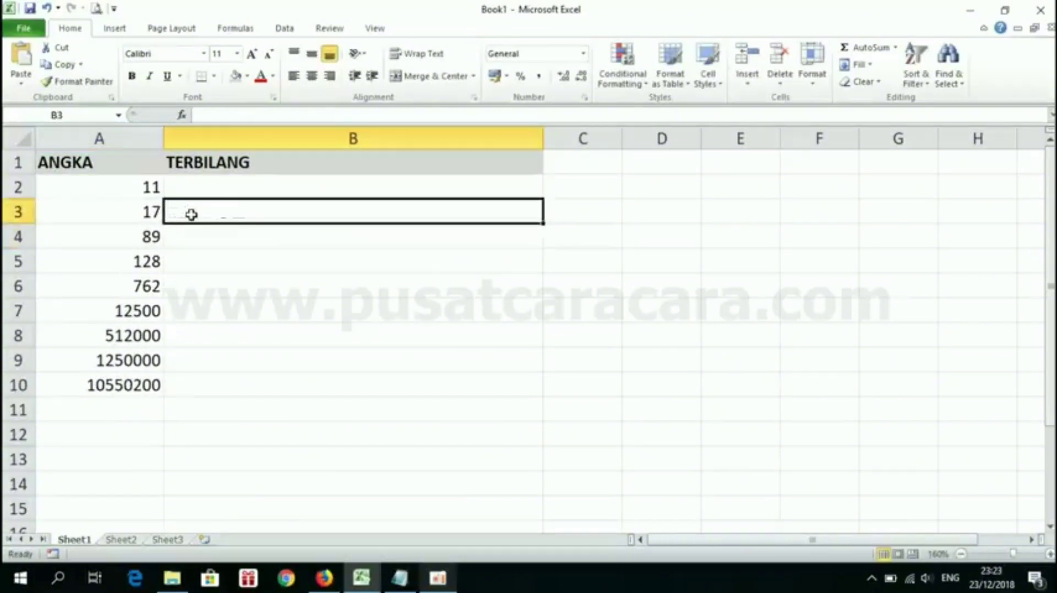
{"action": "left_click", "coordinate": [196, 187]}
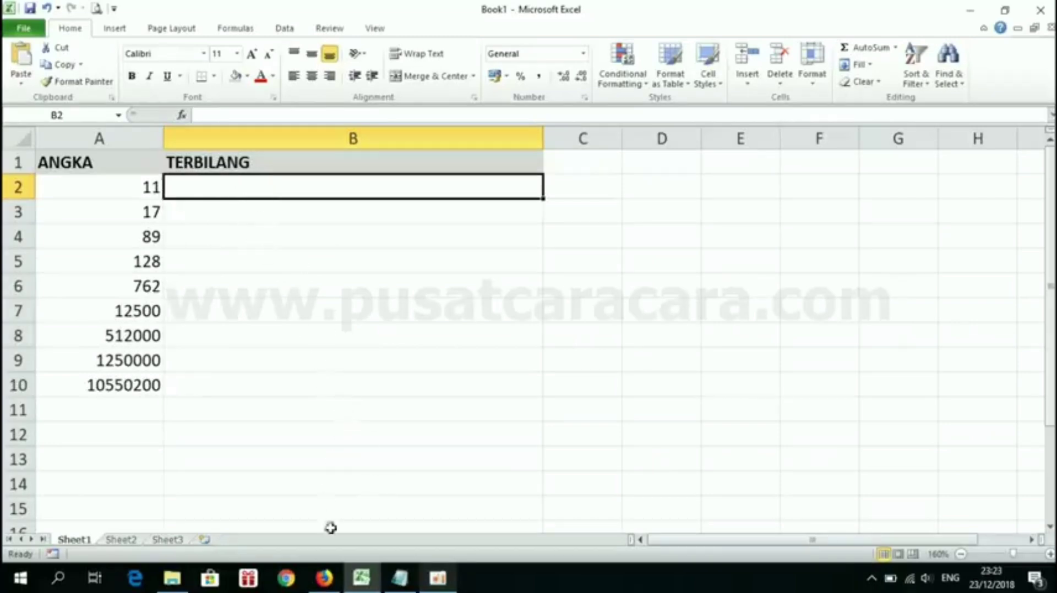
{"action": "left_click", "coordinate": [332, 580]}
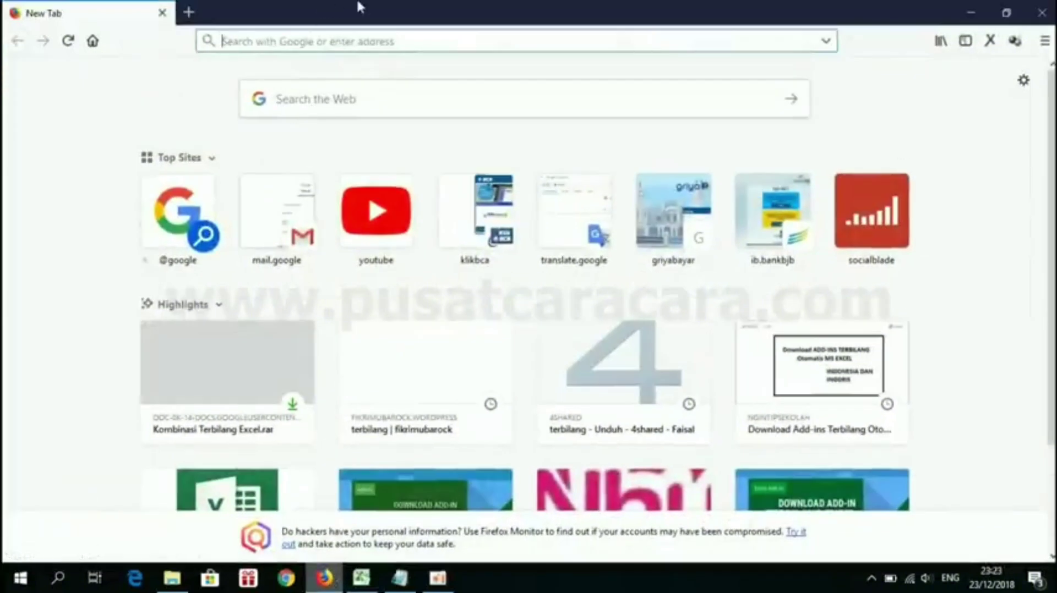
{"action": "key", "text": "ctrl+v"}
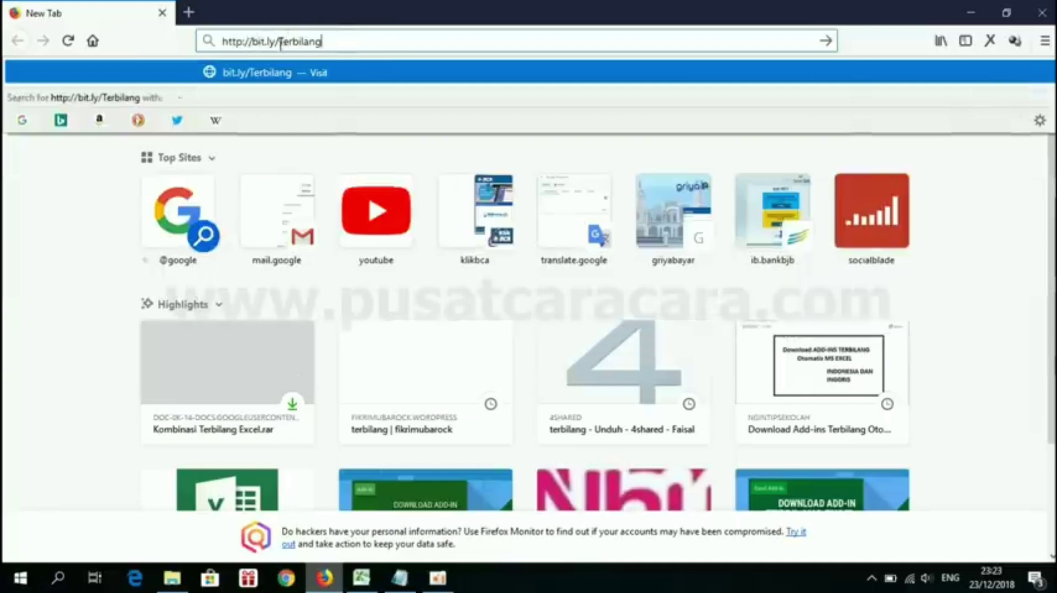
{"action": "key", "text": "Return"}
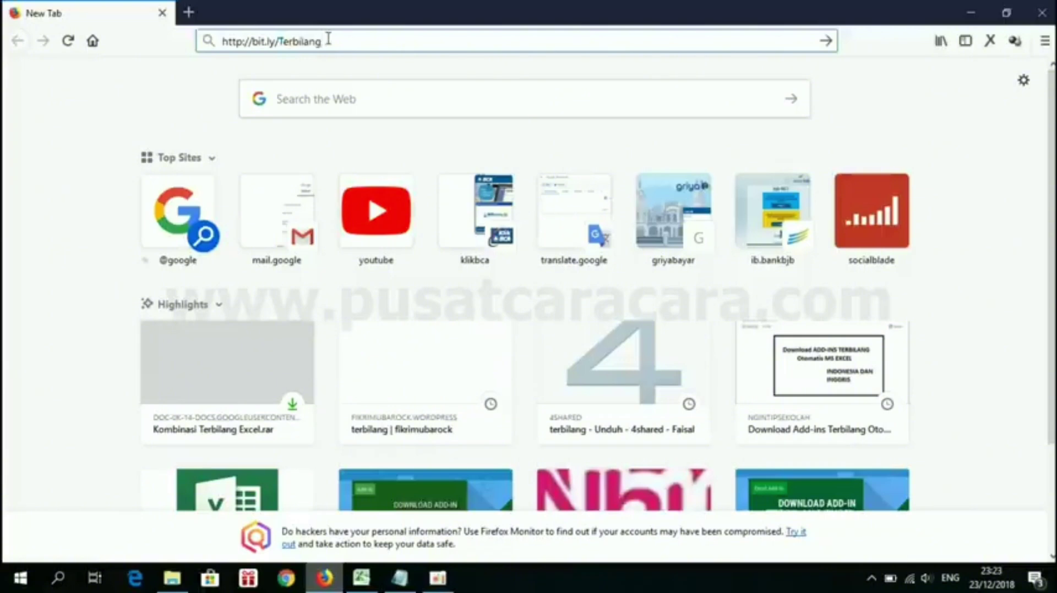
{"action": "key", "text": "Return"}
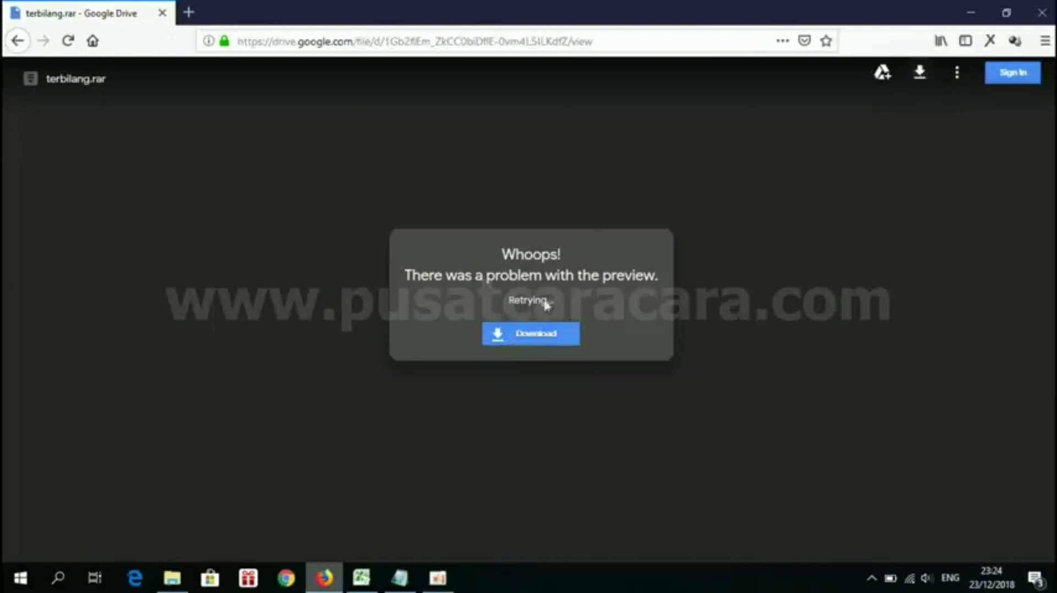
{"action": "left_click", "coordinate": [535, 337]}
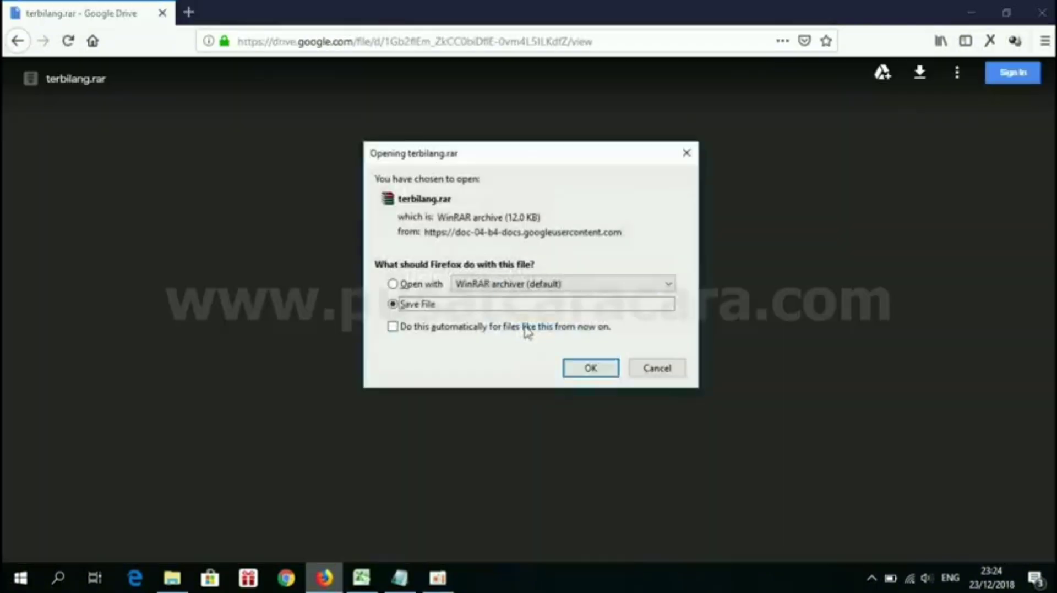
{"action": "left_click", "coordinate": [582, 374]}
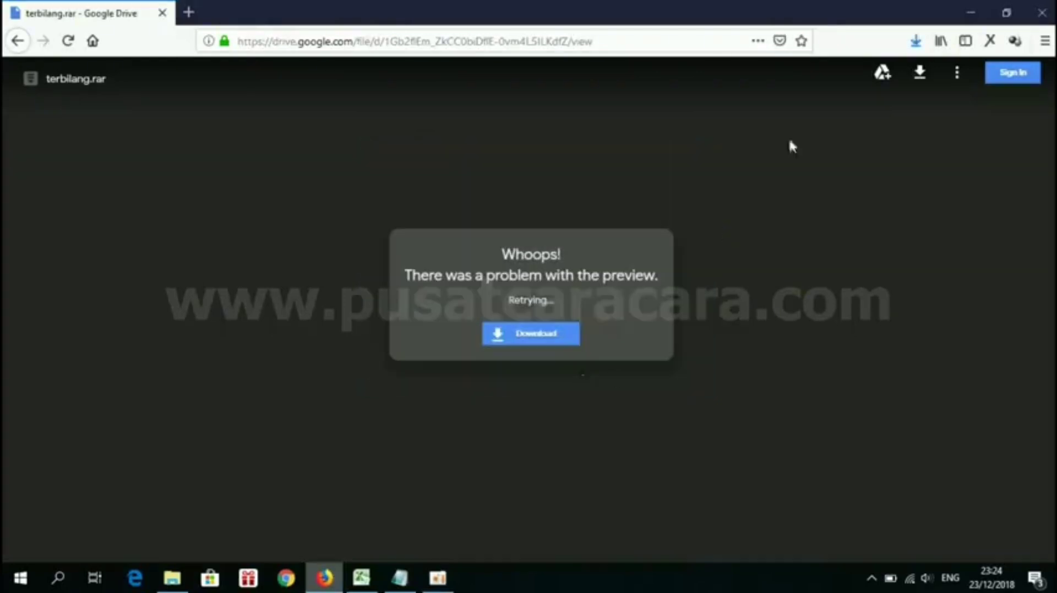
Open the folder containing the downloaded terbilang.rar and copy the archive
{"action": "left_click", "coordinate": [915, 42]}
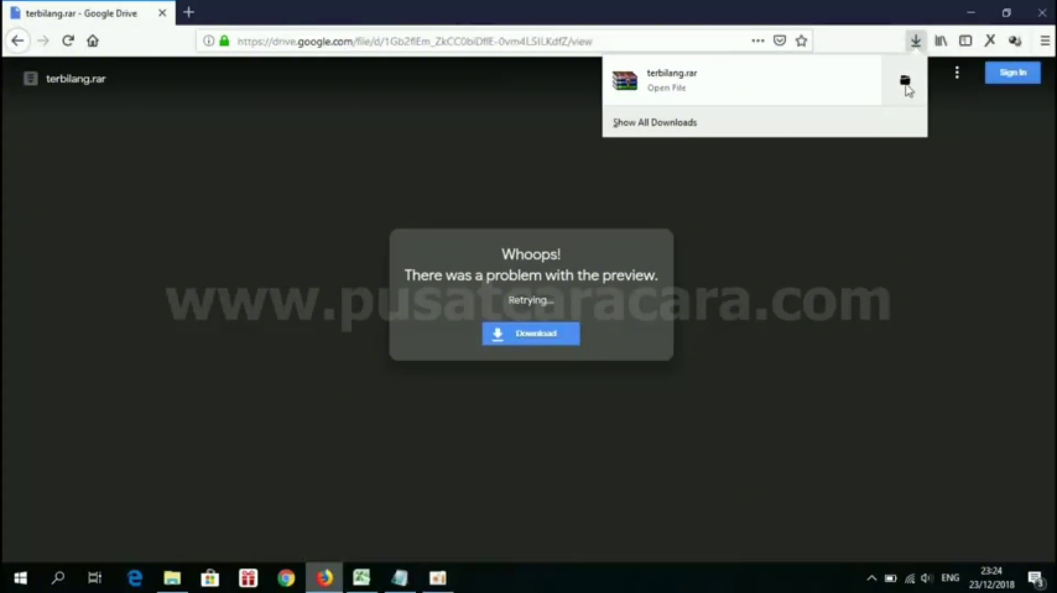
{"action": "left_click", "coordinate": [904, 83]}
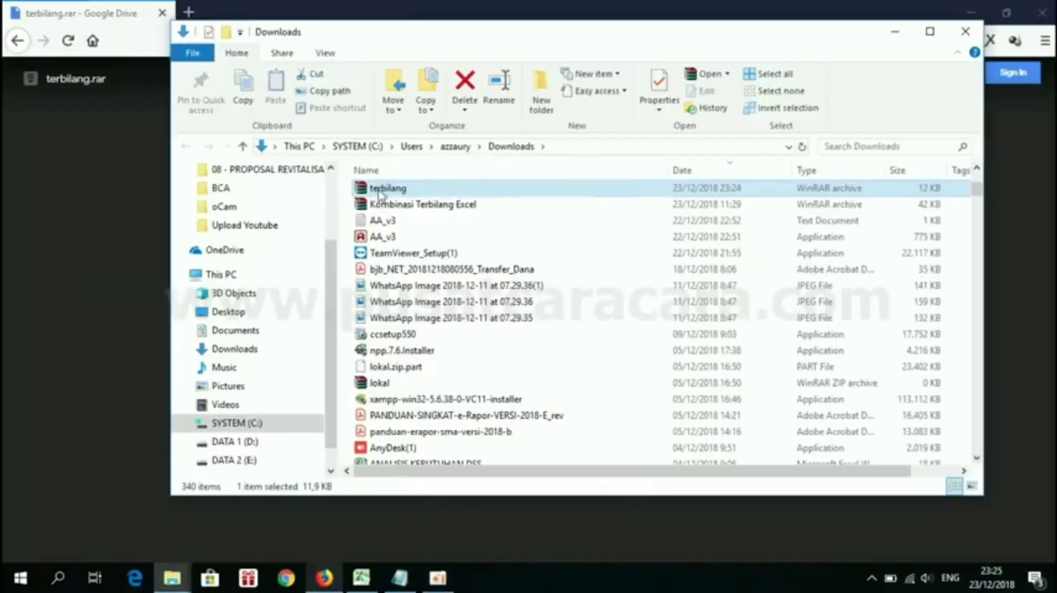
{"action": "right_click", "coordinate": [380, 194]}
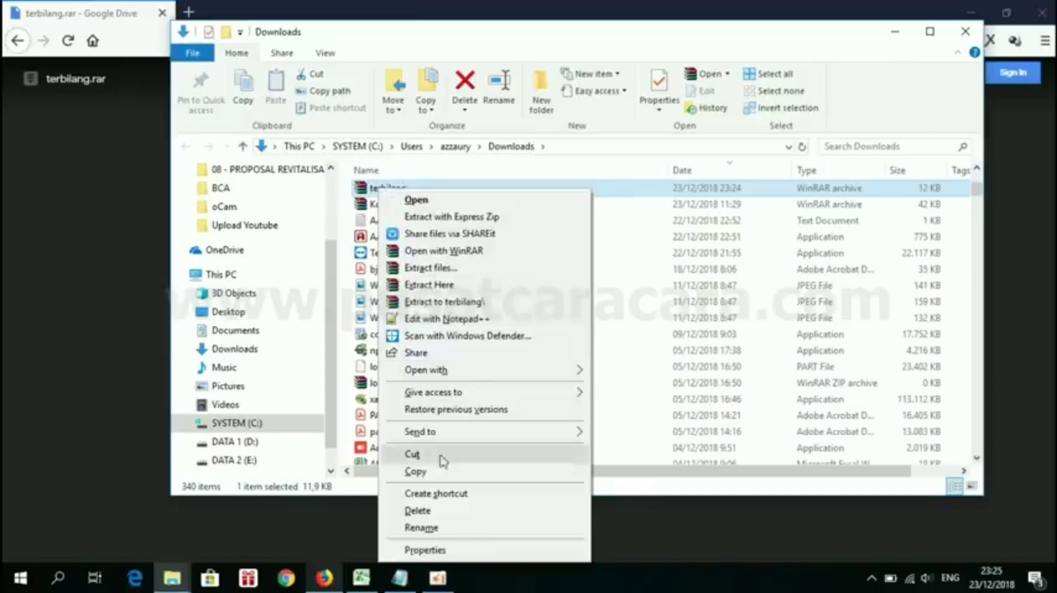
{"action": "left_click", "coordinate": [429, 472]}
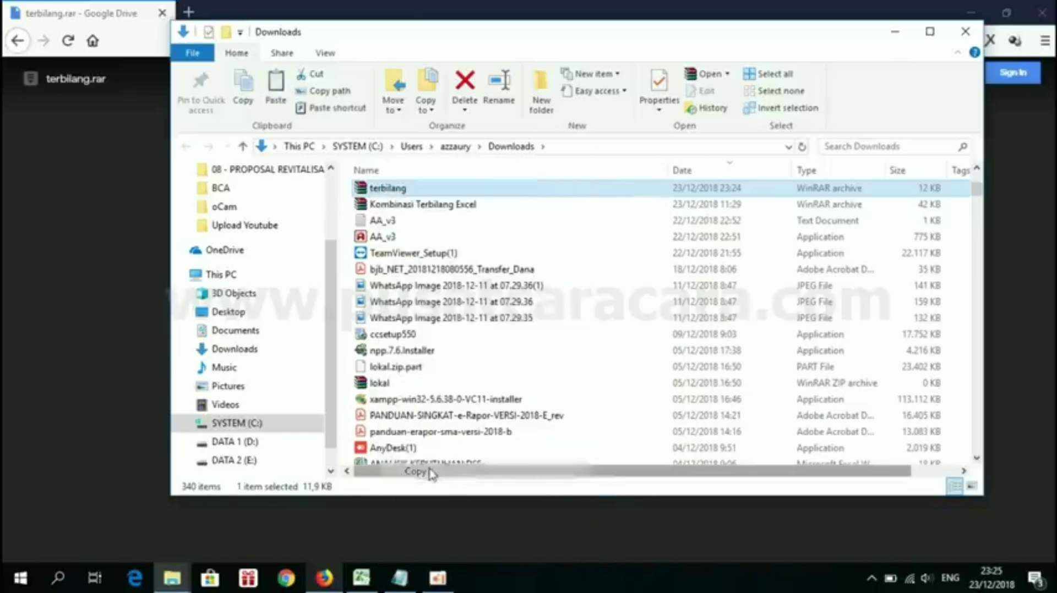
Create a folder named excel on DATA 1 (D:) and paste the terbilang archive into it
{"action": "left_click", "coordinate": [243, 442]}
{"action": "scroll", "coordinate": [476, 436], "scroll_direction": "down", "scroll_amount": 15}
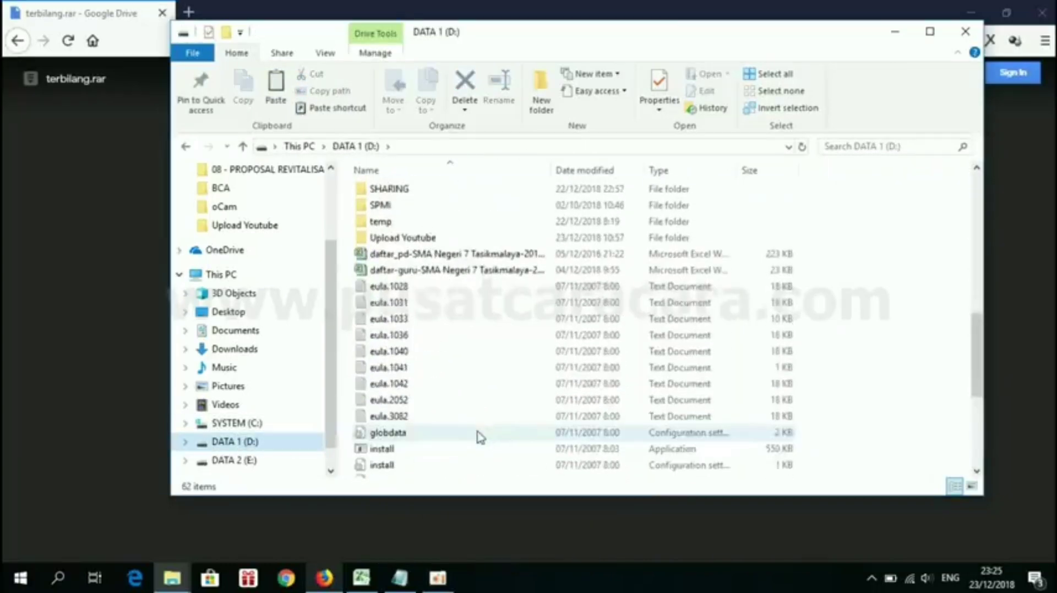
{"action": "scroll", "coordinate": [477, 437], "scroll_direction": "up", "scroll_amount": 13}
{"action": "scroll", "coordinate": [477, 436], "scroll_direction": "up", "scroll_amount": 1}
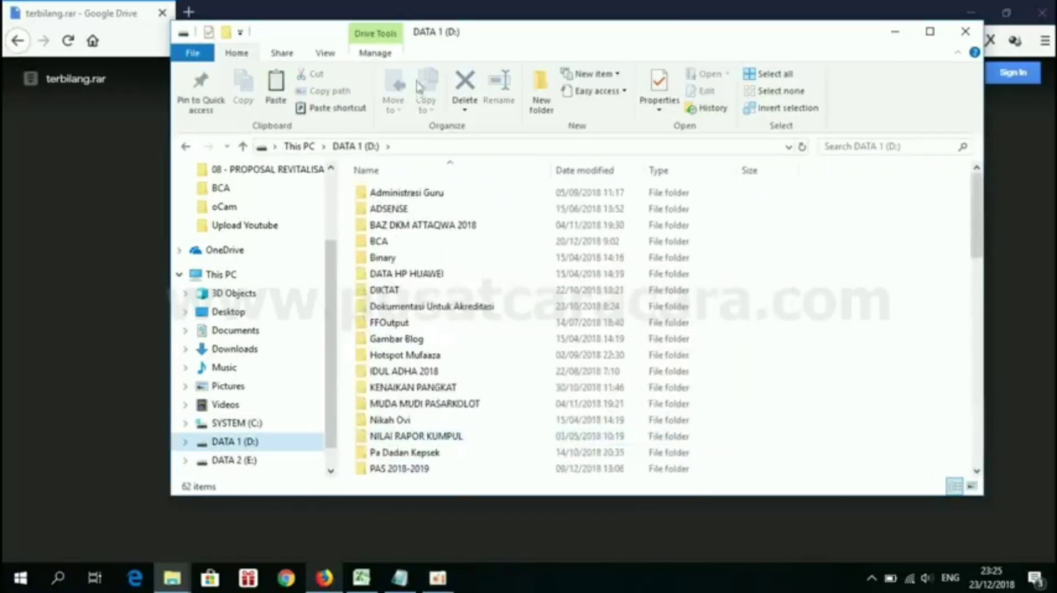
{"action": "left_click", "coordinate": [539, 99]}
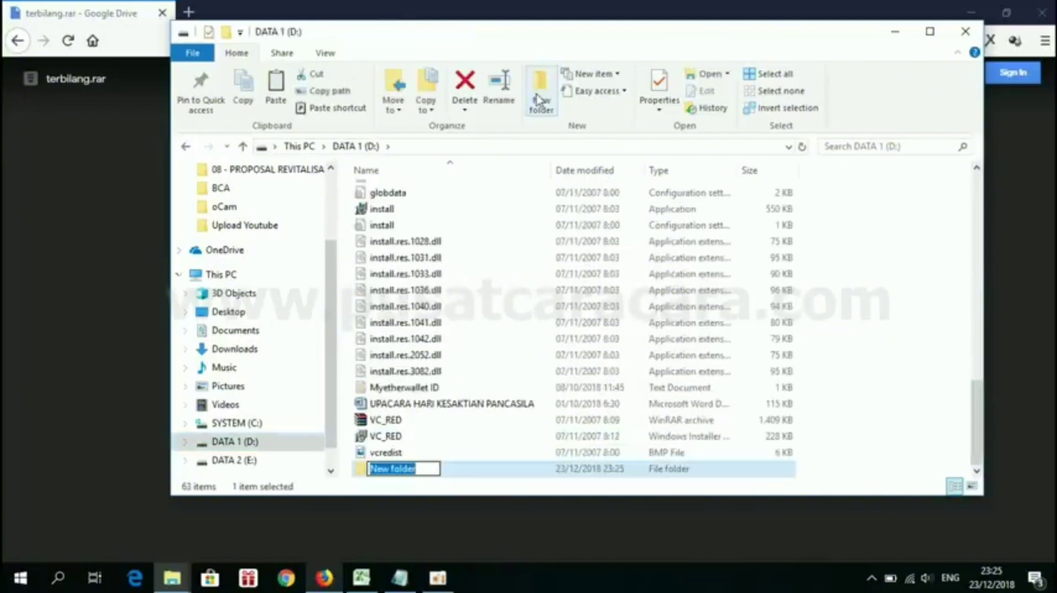
{"action": "type", "text": "excel"}
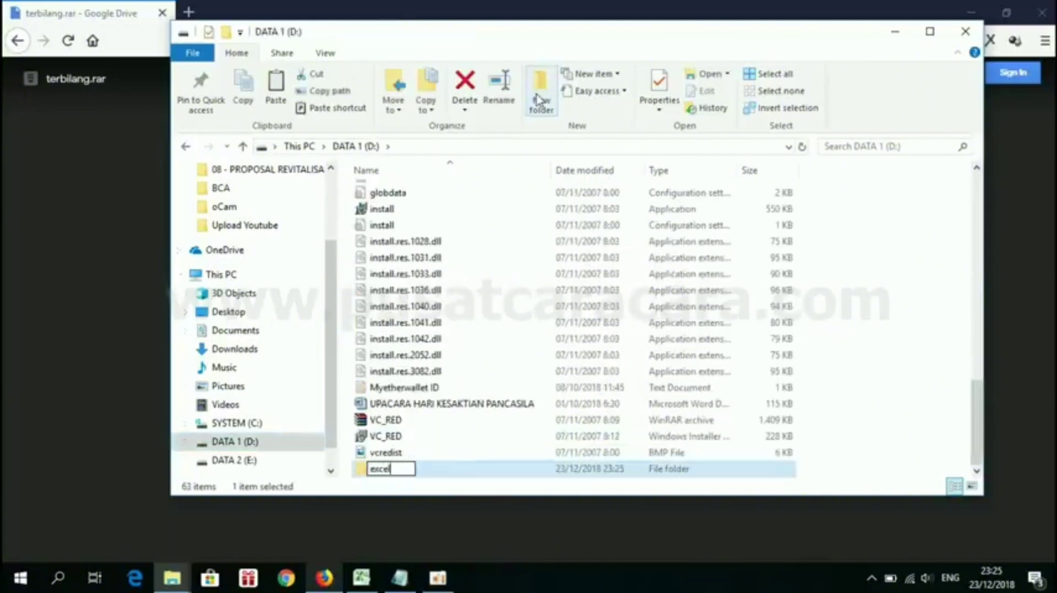
{"action": "key", "text": "Return"}
{"action": "key", "text": "Return"}
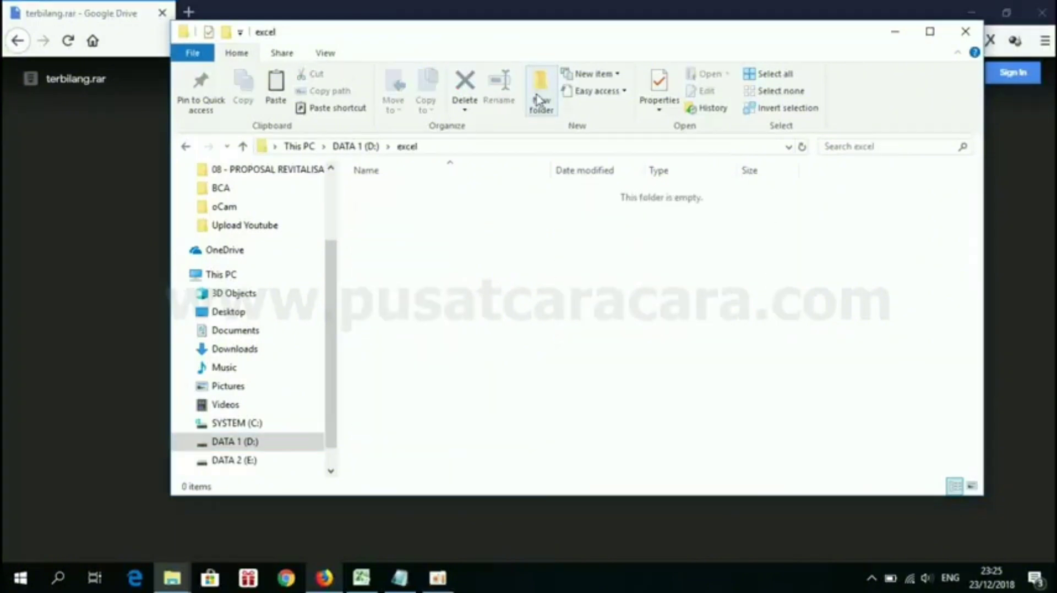
{"action": "right_click", "coordinate": [361, 263]}
{"action": "left_click", "coordinate": [409, 368]}
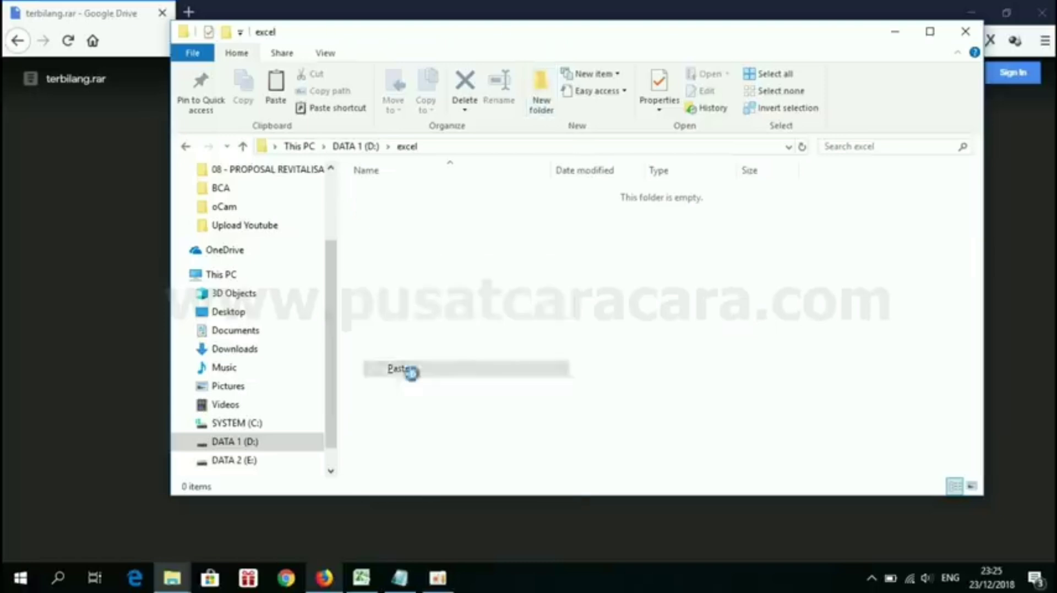
Extract the terbilang archive into the excel folder and widen the Type column to check the extracted file's type
{"action": "right_click", "coordinate": [399, 198]}
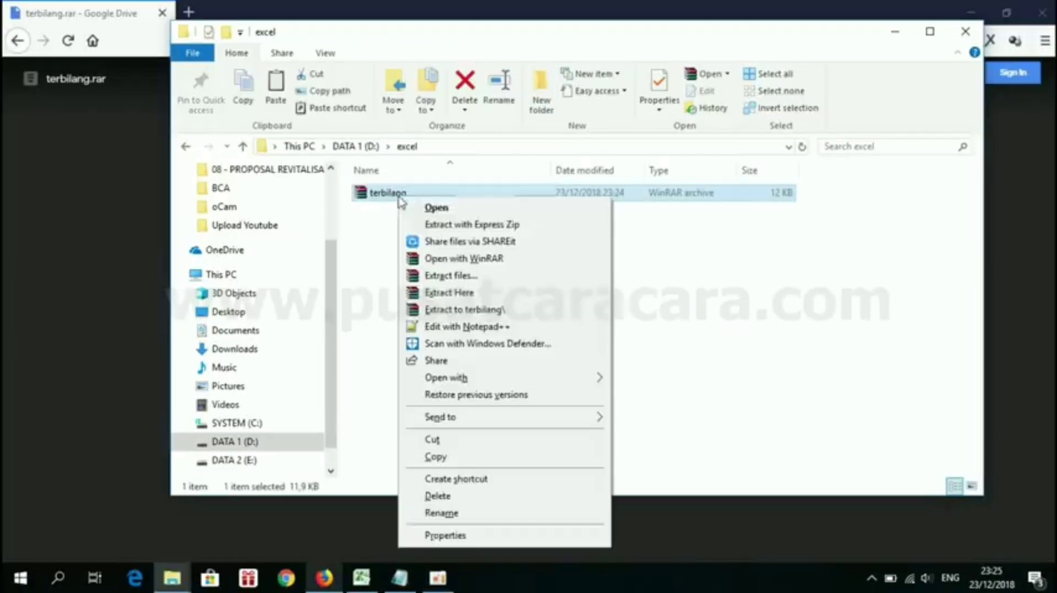
{"action": "left_click", "coordinate": [482, 295]}
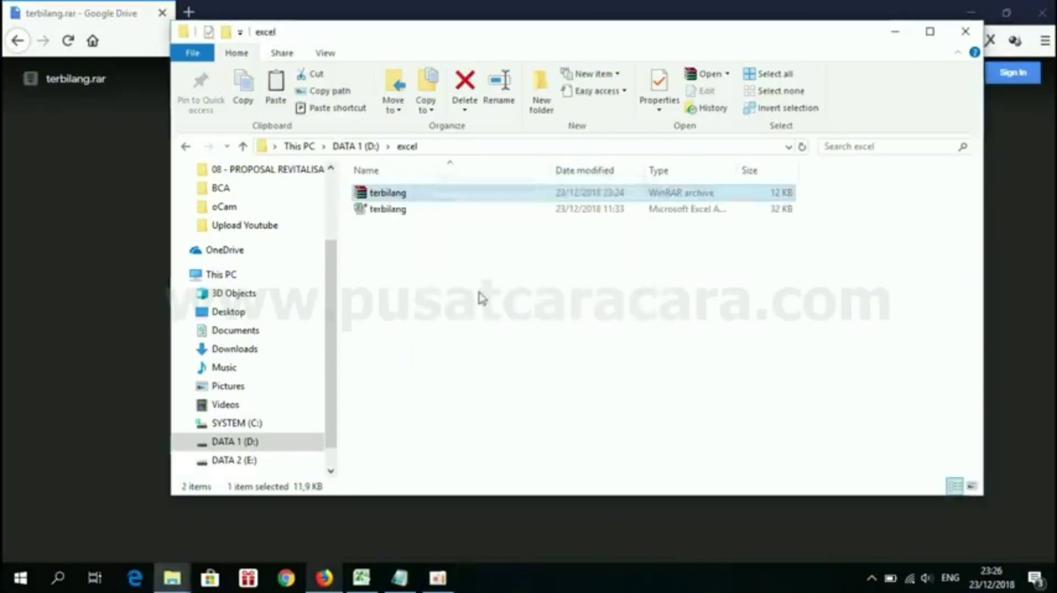
{"action": "left_click", "coordinate": [385, 216]}
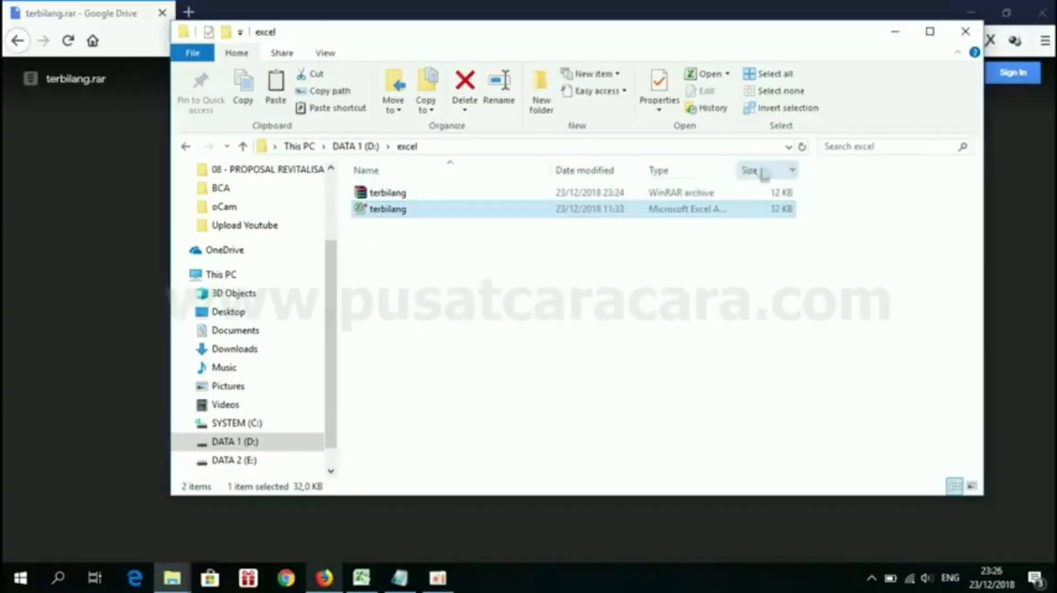
{"action": "left_click_drag", "start_coordinate": [736, 171], "coordinate": [744, 174]}
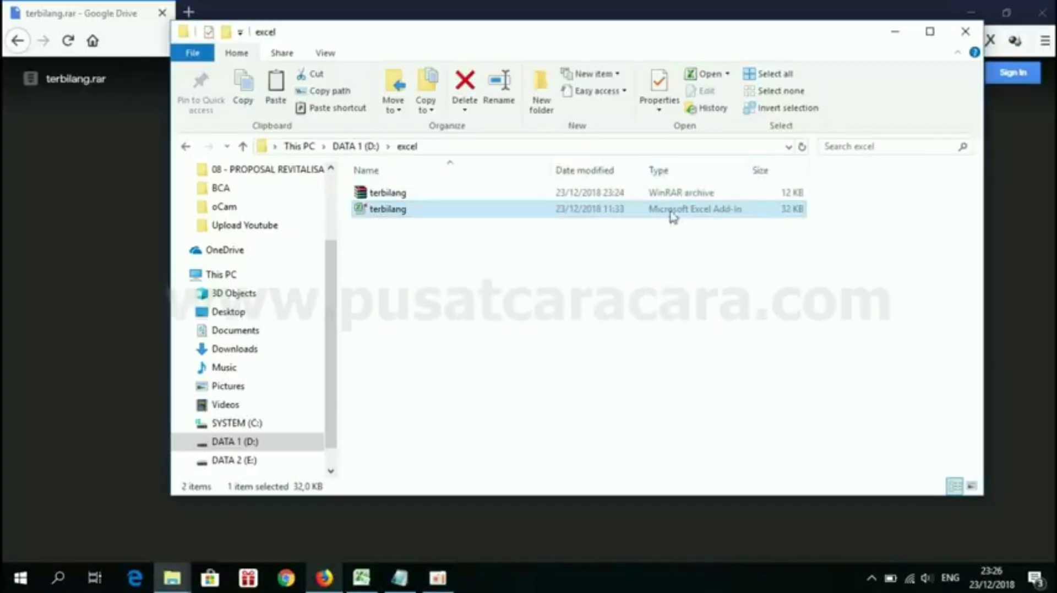
Switch to Book1 in Excel and confirm Enable all macros in the Trust Center's macro settings
{"action": "left_click", "coordinate": [459, 7]}
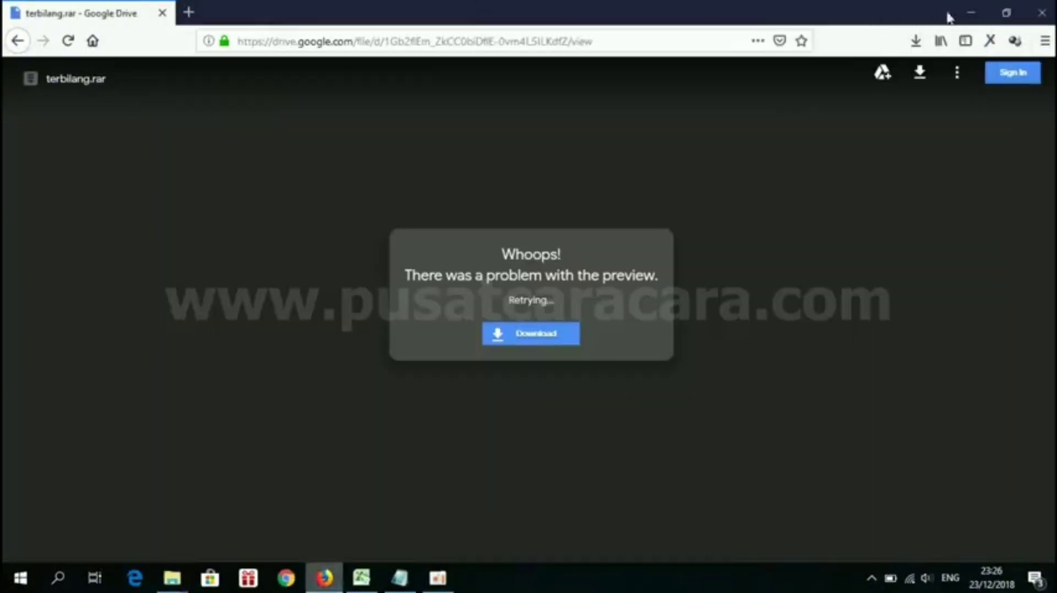
{"action": "left_click", "coordinate": [968, 12]}
{"action": "left_click", "coordinate": [736, 7]}
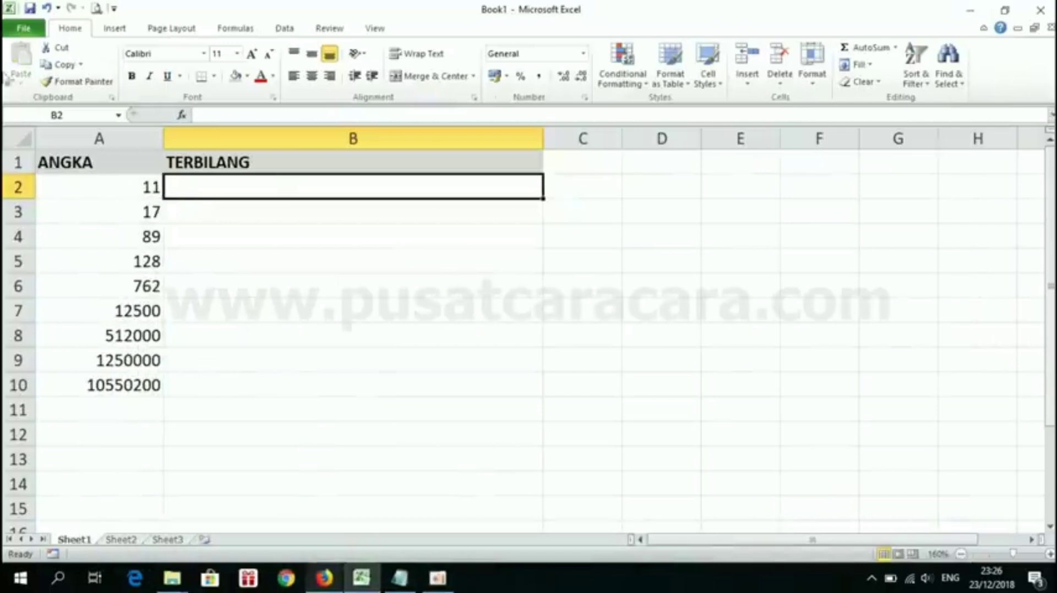
{"action": "left_click", "coordinate": [25, 30]}
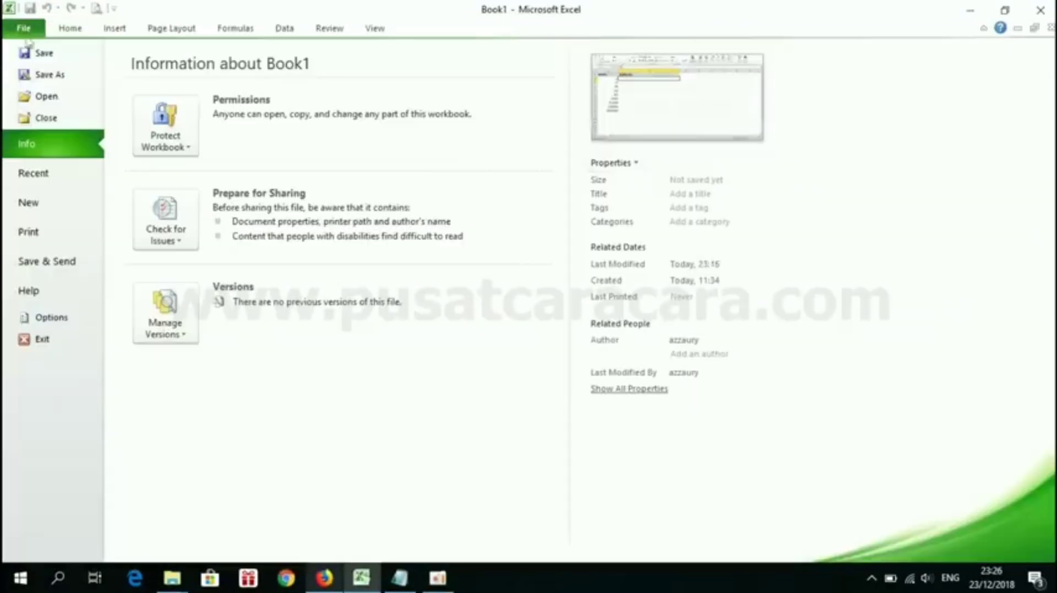
{"action": "left_click", "coordinate": [54, 318]}
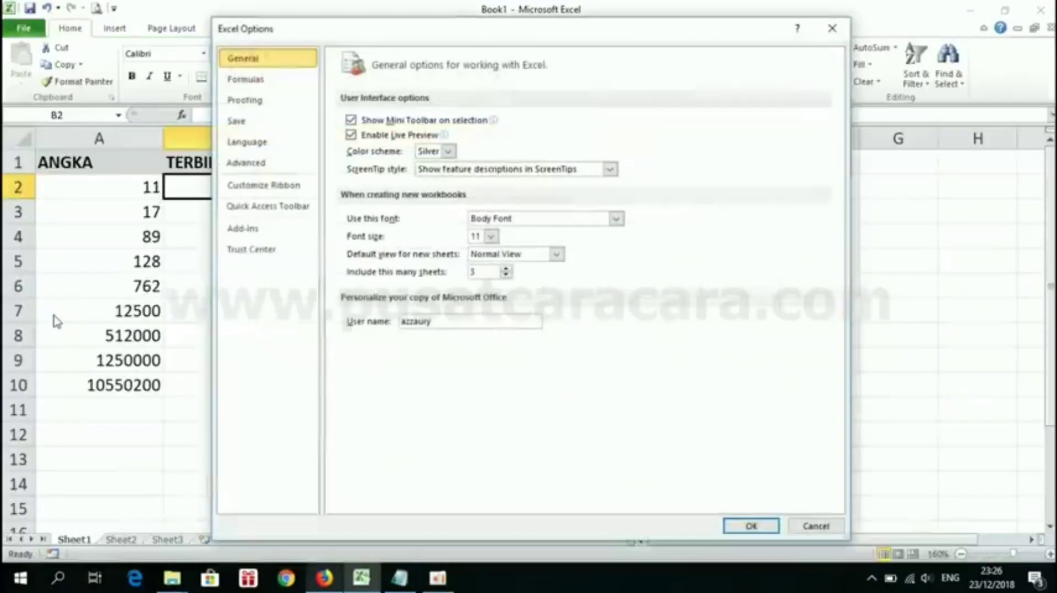
{"action": "left_click", "coordinate": [252, 256]}
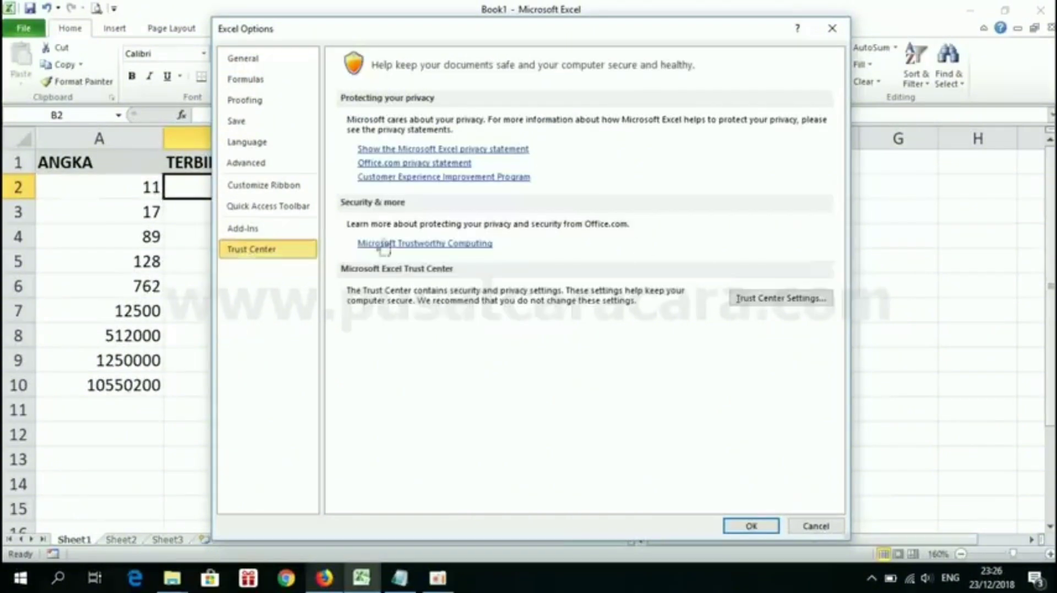
{"action": "left_click", "coordinate": [771, 300]}
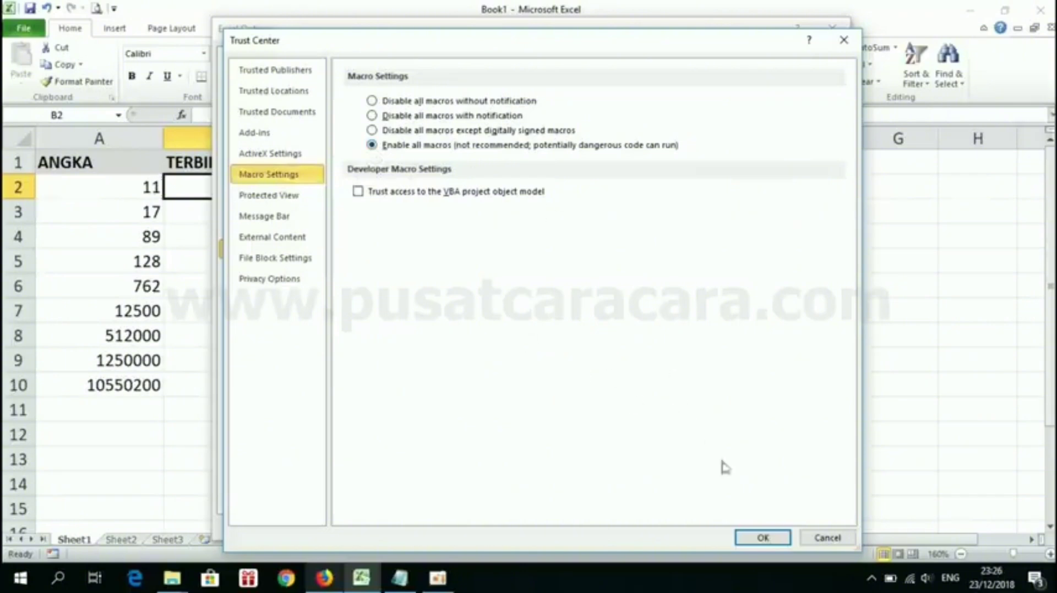
{"action": "left_click", "coordinate": [760, 537]}
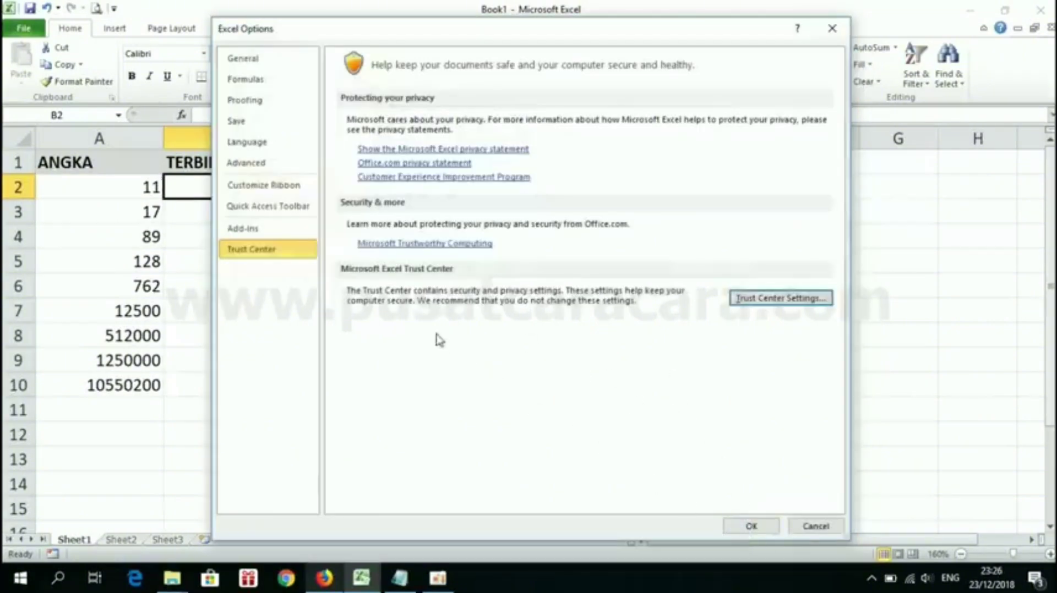
Load the terbilang add-in from the excel folder on DATA 1 (D:) and enable it among the Excel add-ins
{"action": "left_click", "coordinate": [242, 229]}
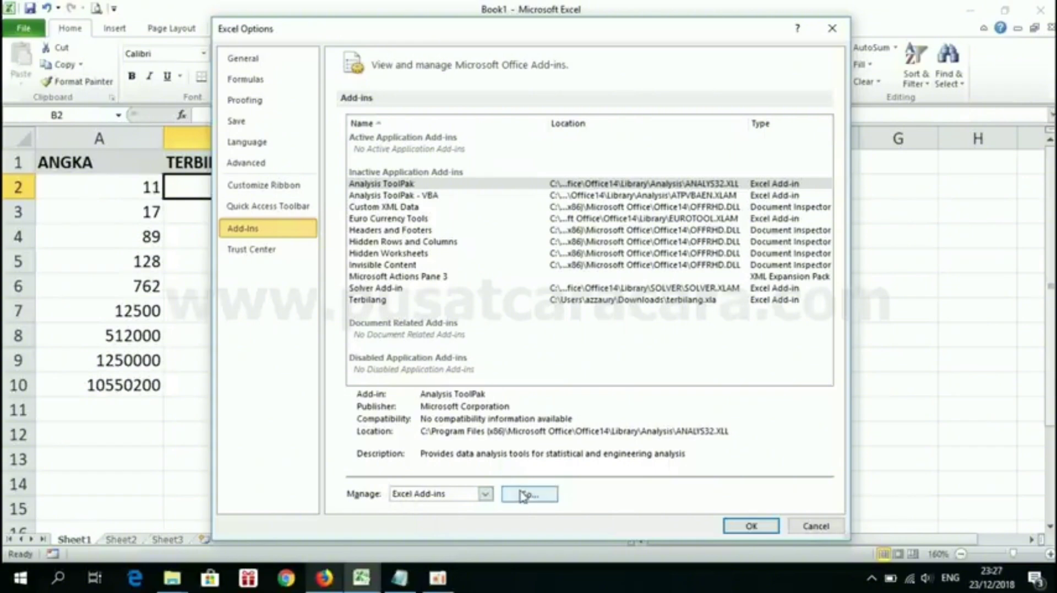
{"action": "left_click", "coordinate": [546, 498]}
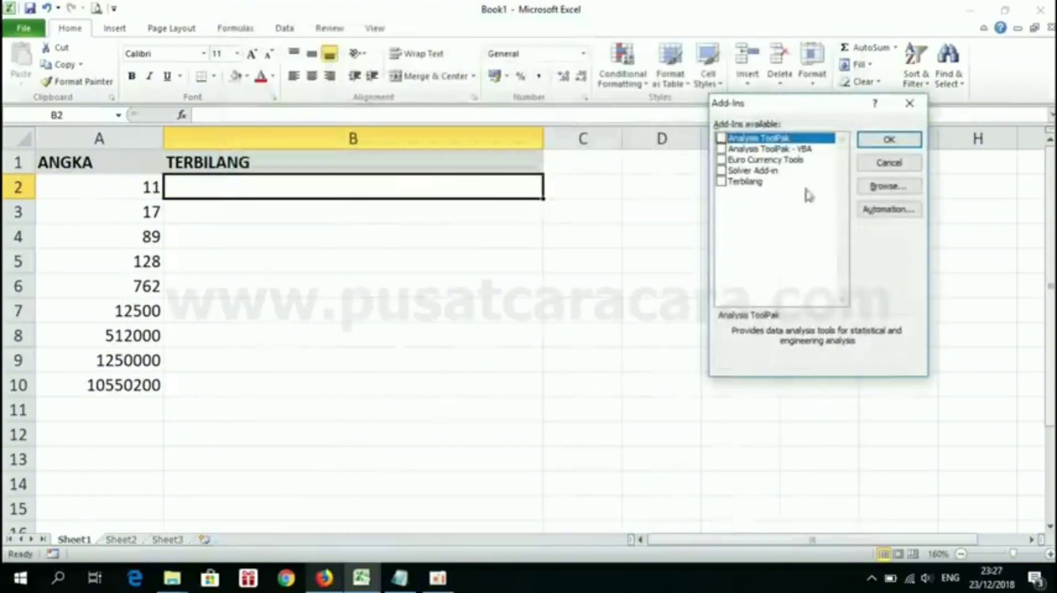
{"action": "left_click", "coordinate": [888, 188]}
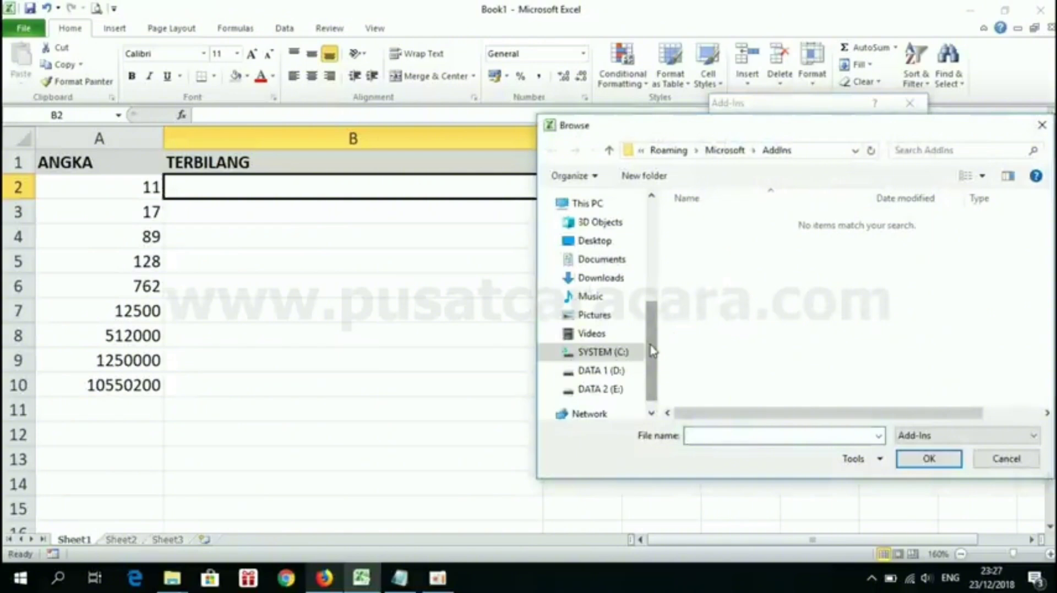
{"action": "scroll", "coordinate": [652, 351], "scroll_direction": "down", "scroll_amount": 1}
{"action": "left_click", "coordinate": [610, 347]}
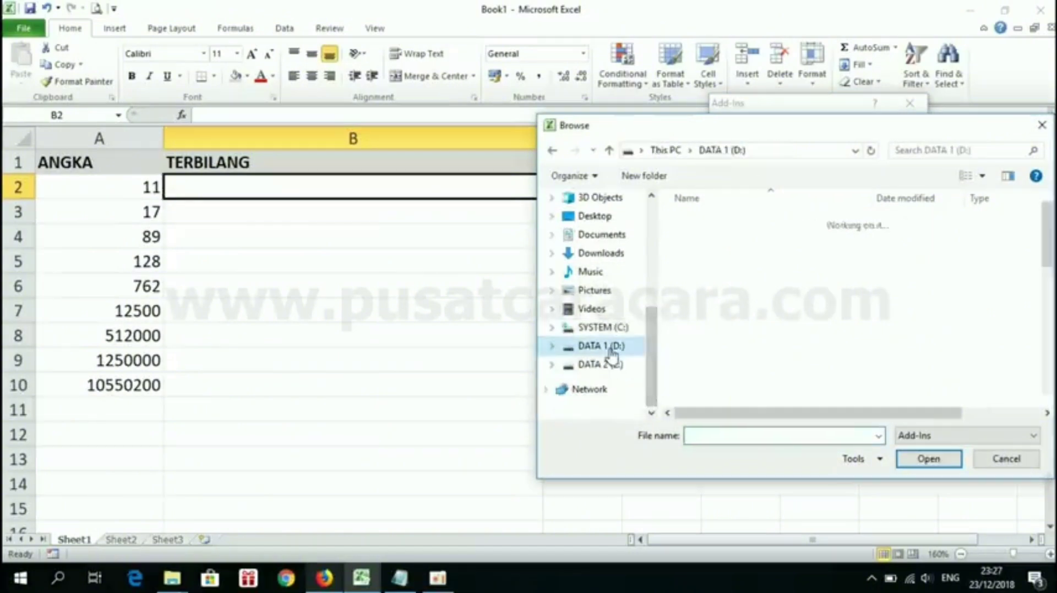
{"action": "double_click", "coordinate": [694, 353]}
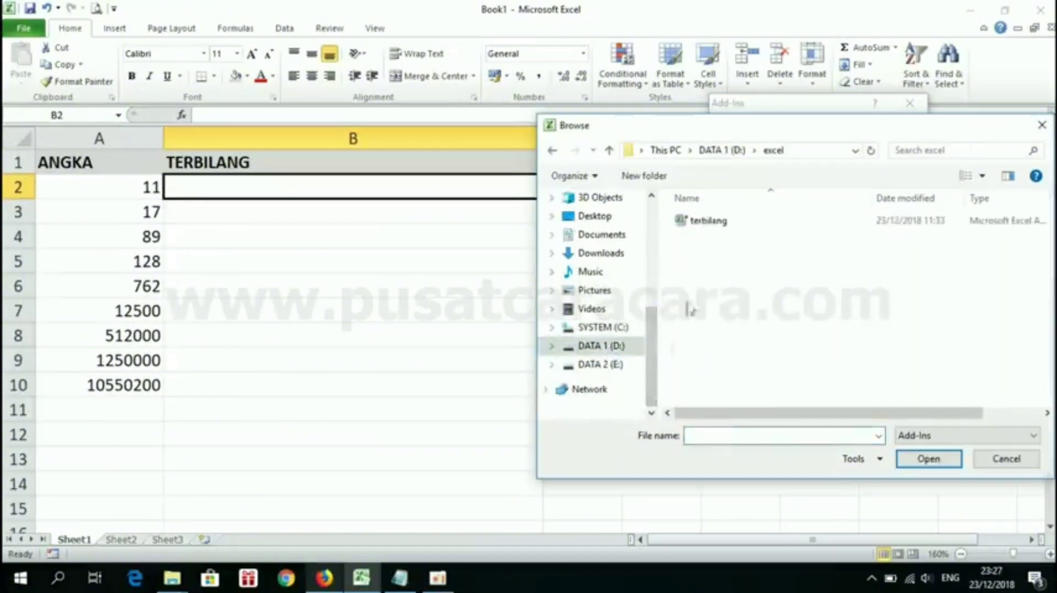
{"action": "left_click", "coordinate": [714, 223]}
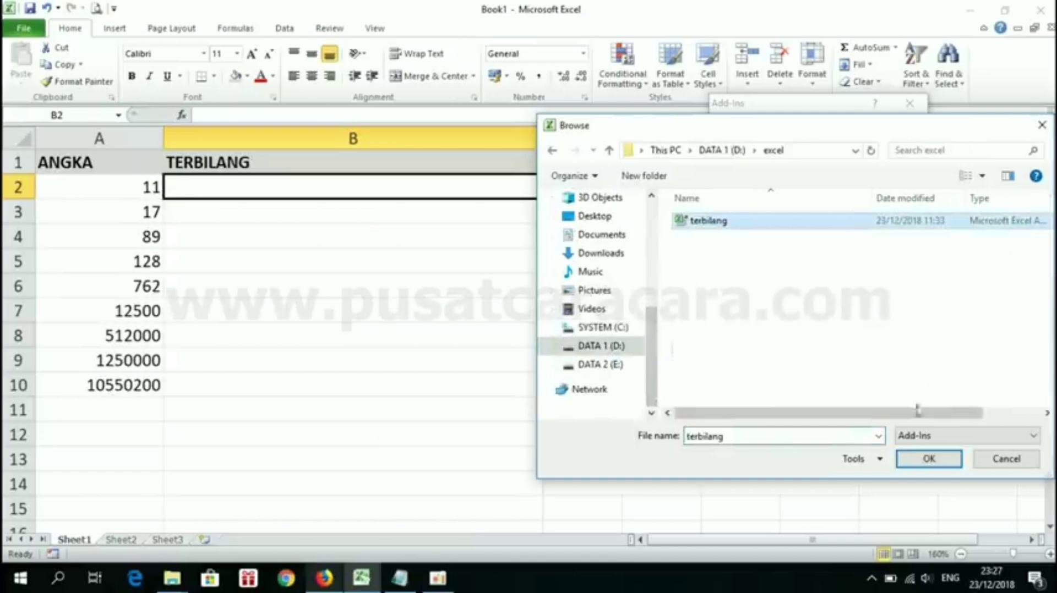
{"action": "left_click", "coordinate": [920, 461]}
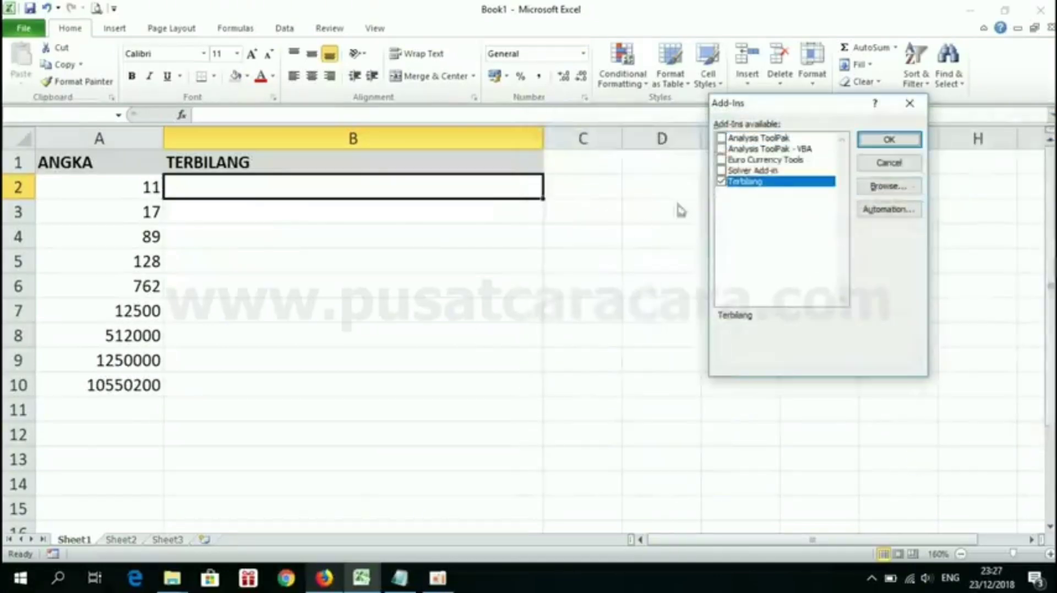
{"action": "left_click", "coordinate": [889, 141]}
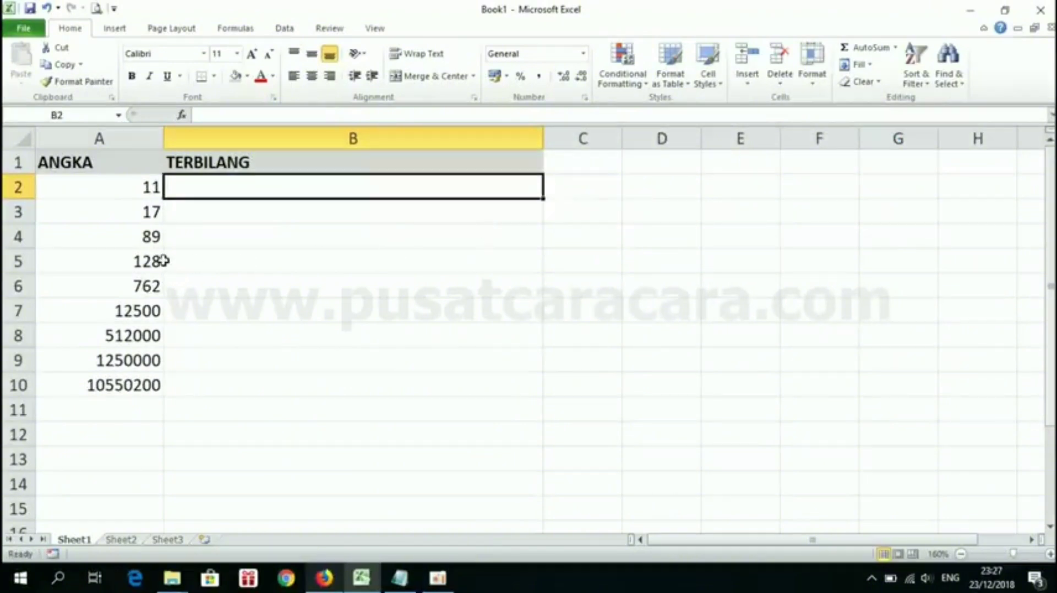
Enter the formula =Terbilang(A2) in cell B2 to spell out the first number
{"action": "type", "text": "="}
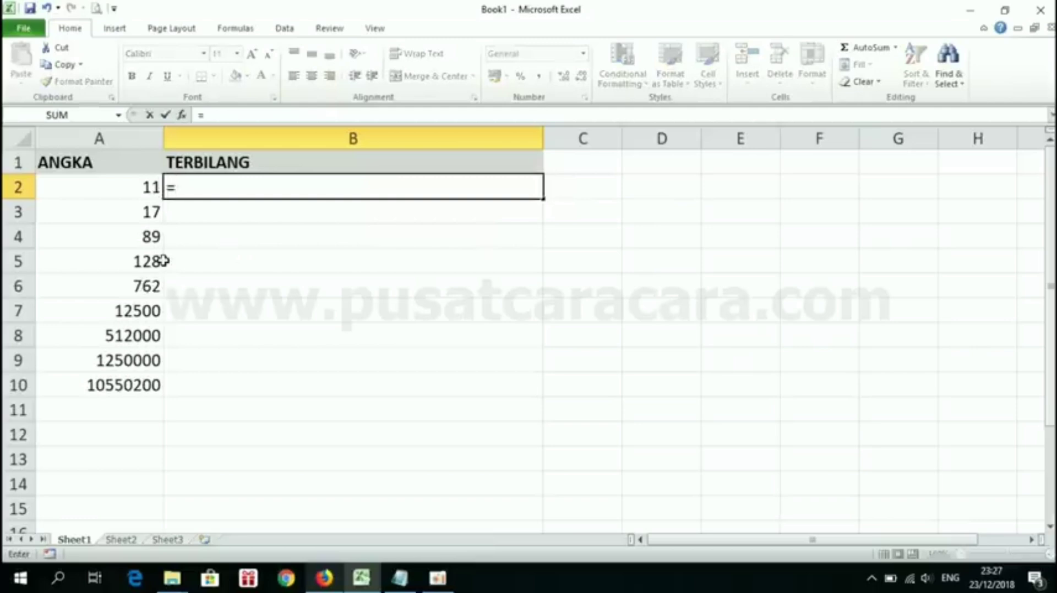
{"action": "type", "text": "ter"}
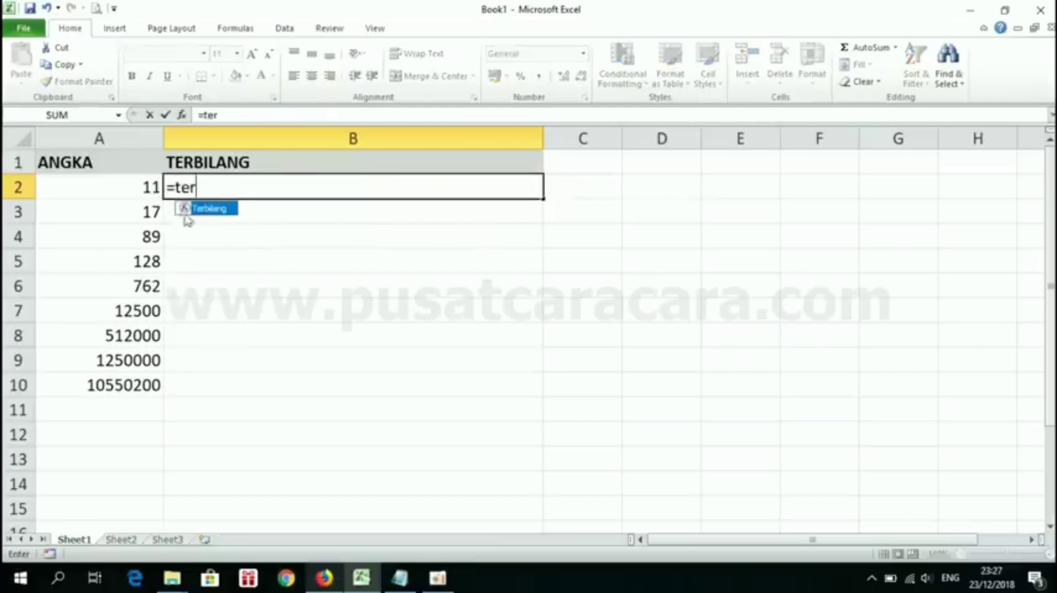
{"action": "double_click", "coordinate": [212, 213]}
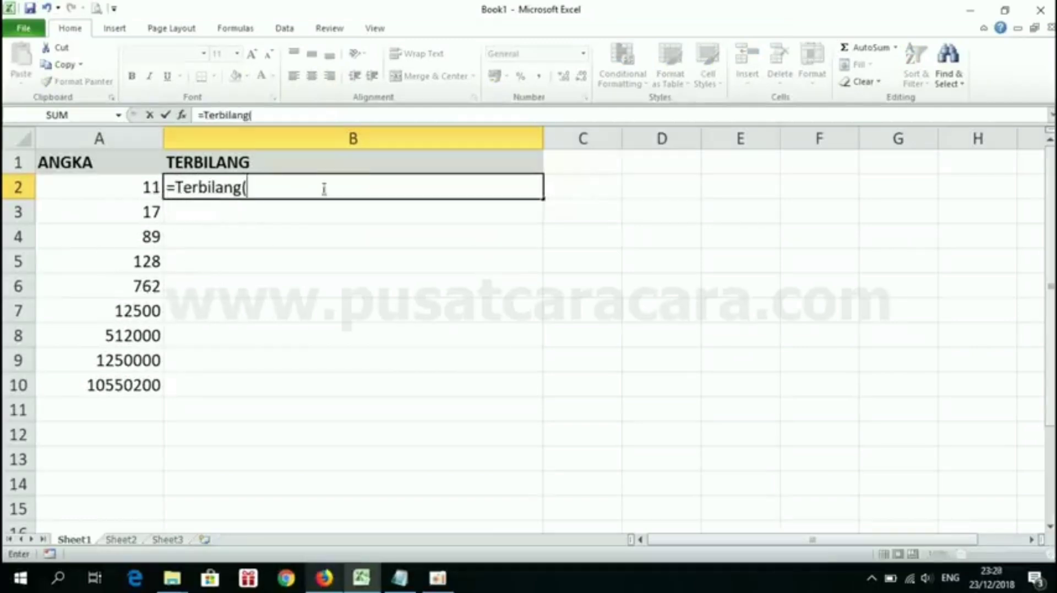
{"action": "left_click", "coordinate": [134, 187]}
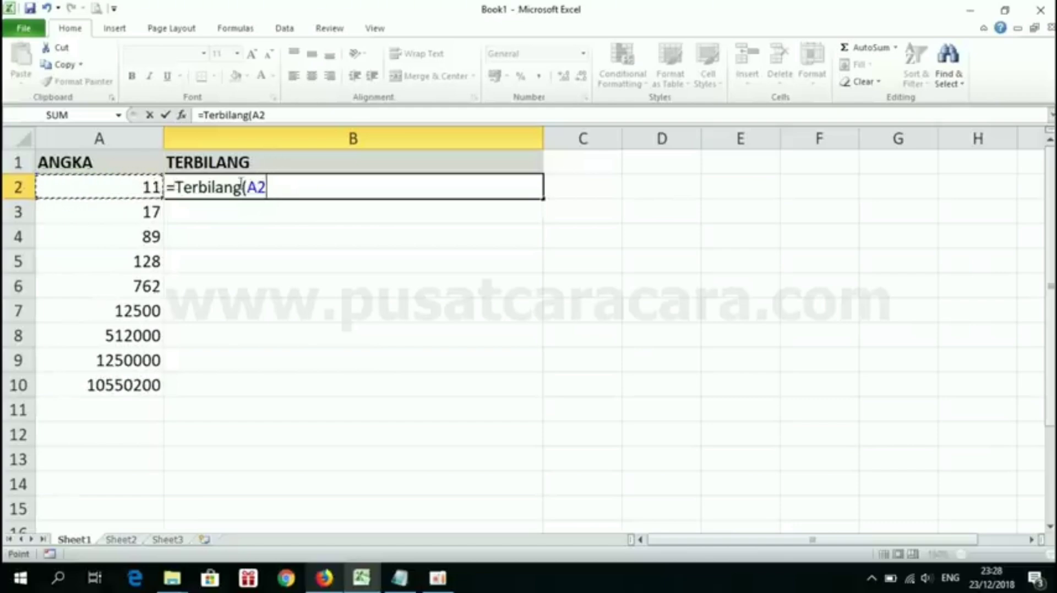
{"action": "type", "text": ")"}
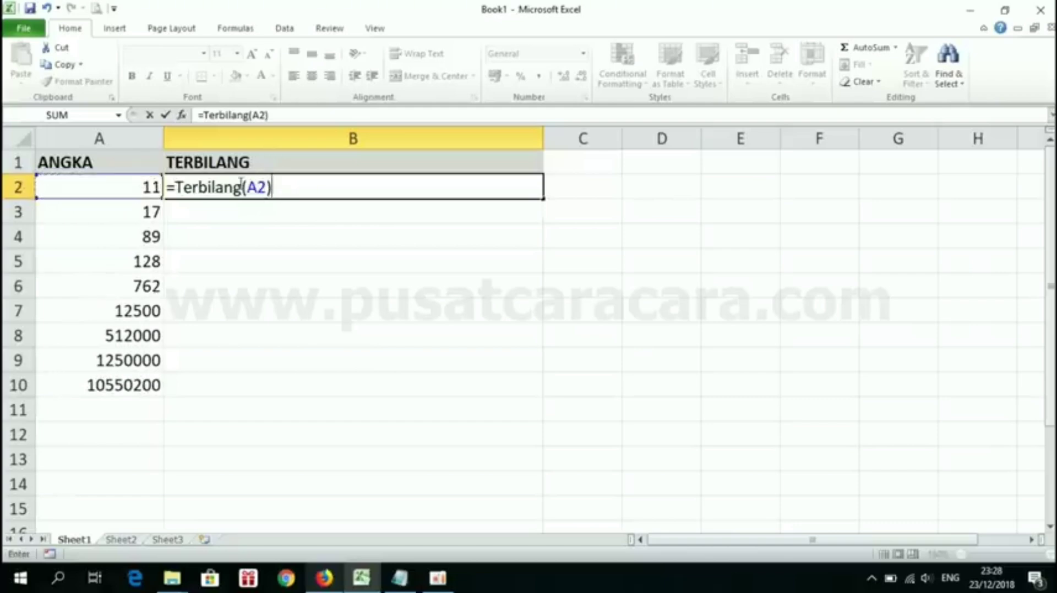
{"action": "key", "text": "Return"}
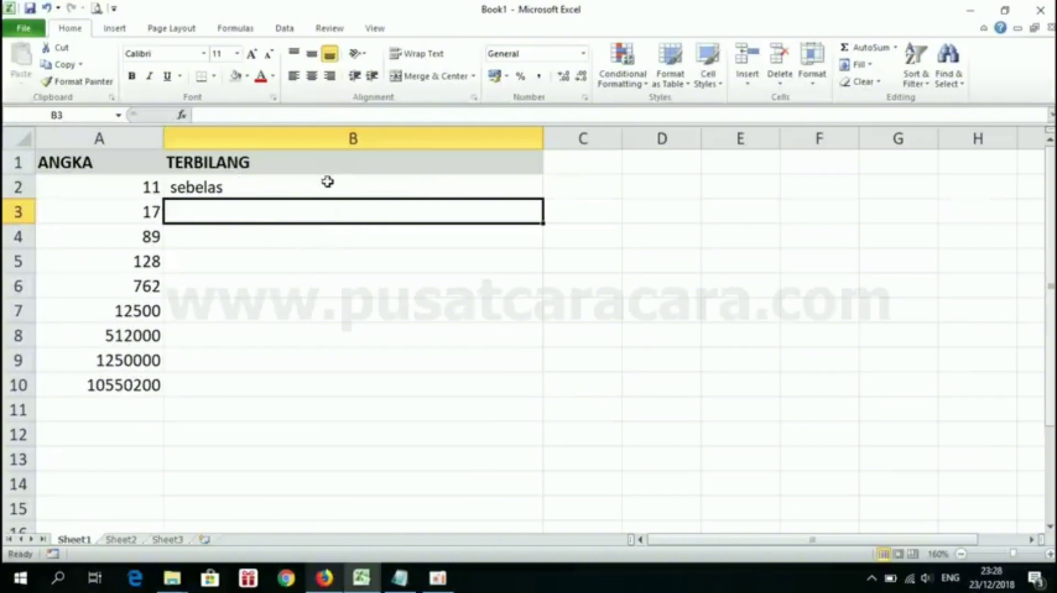
Fill the terbilang formula from B2 down to B10 and check the copied formulas in the TERBILANG column
{"action": "left_click", "coordinate": [327, 181]}
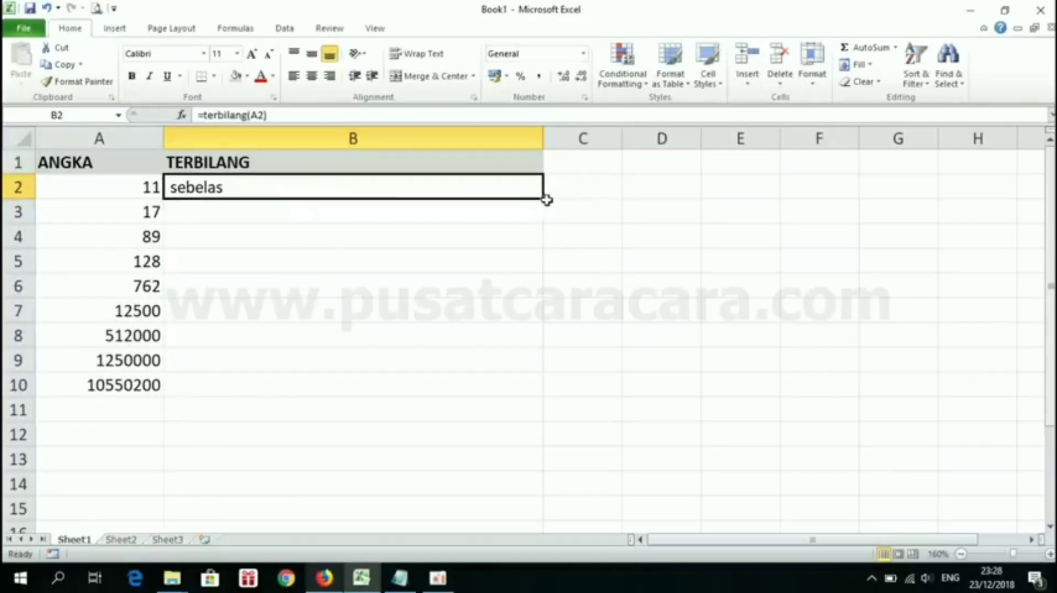
{"action": "left_click_drag", "start_coordinate": [545, 200], "coordinate": [540, 393]}
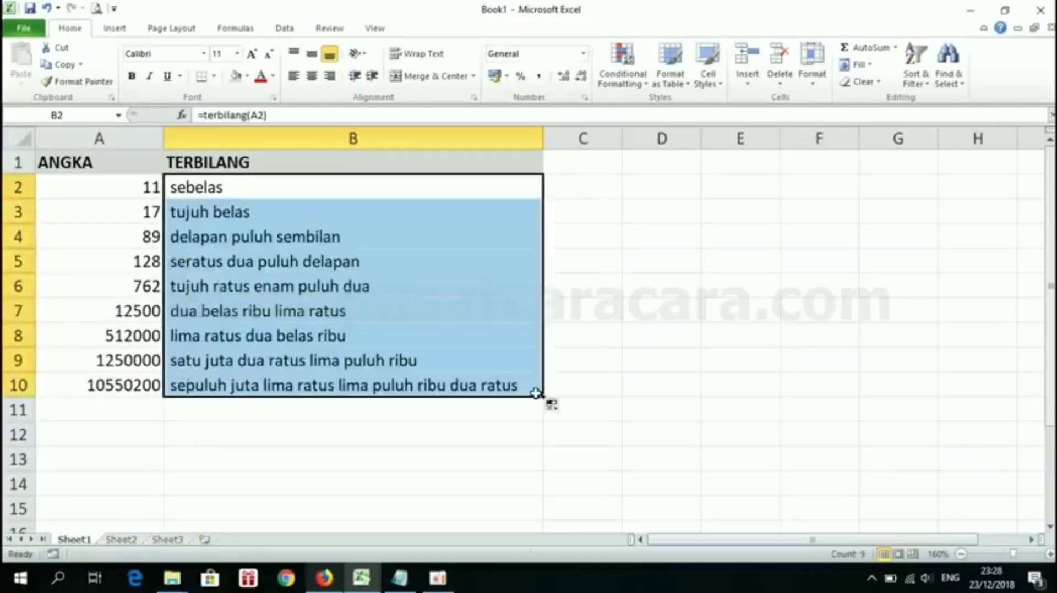
{"action": "left_click", "coordinate": [186, 209]}
{"action": "left_click", "coordinate": [190, 236]}
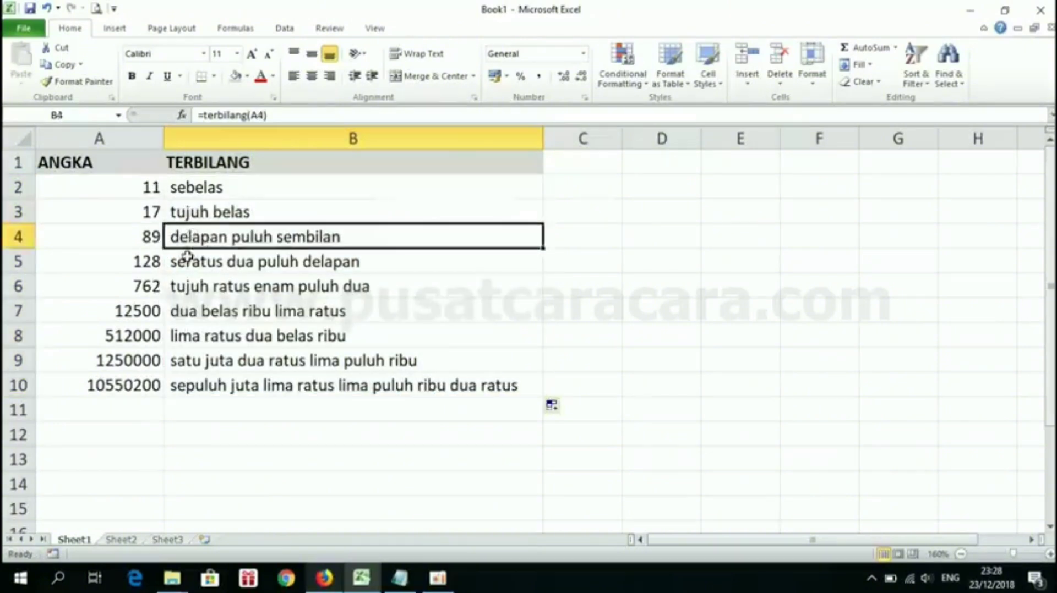
{"action": "left_click", "coordinate": [187, 257]}
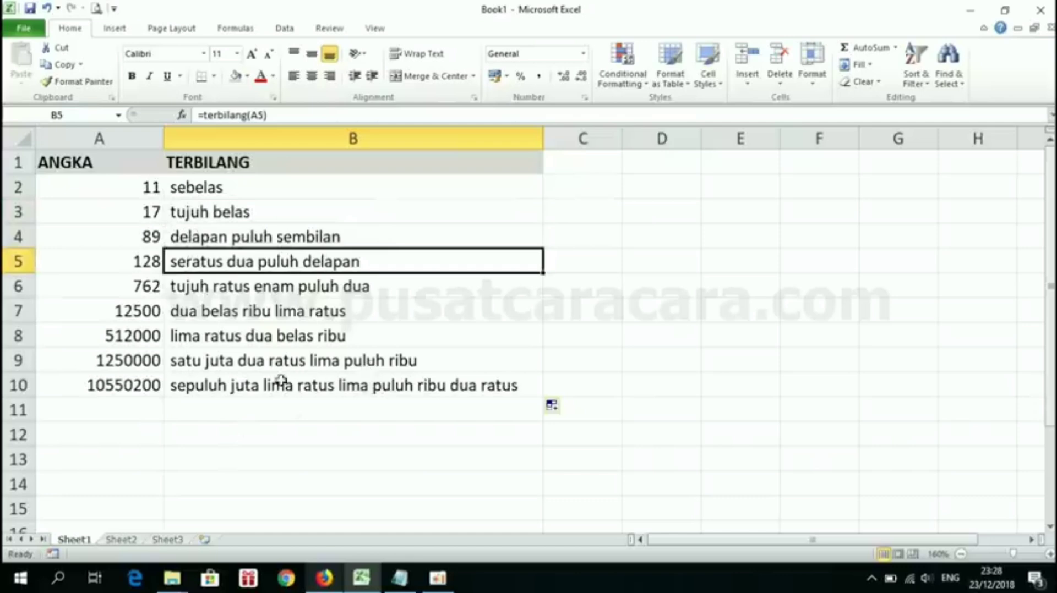
Wrap the formula in B10 with PROPER so it reads =PROPER(terbilang(A10))
{"action": "left_click", "coordinate": [256, 384]}
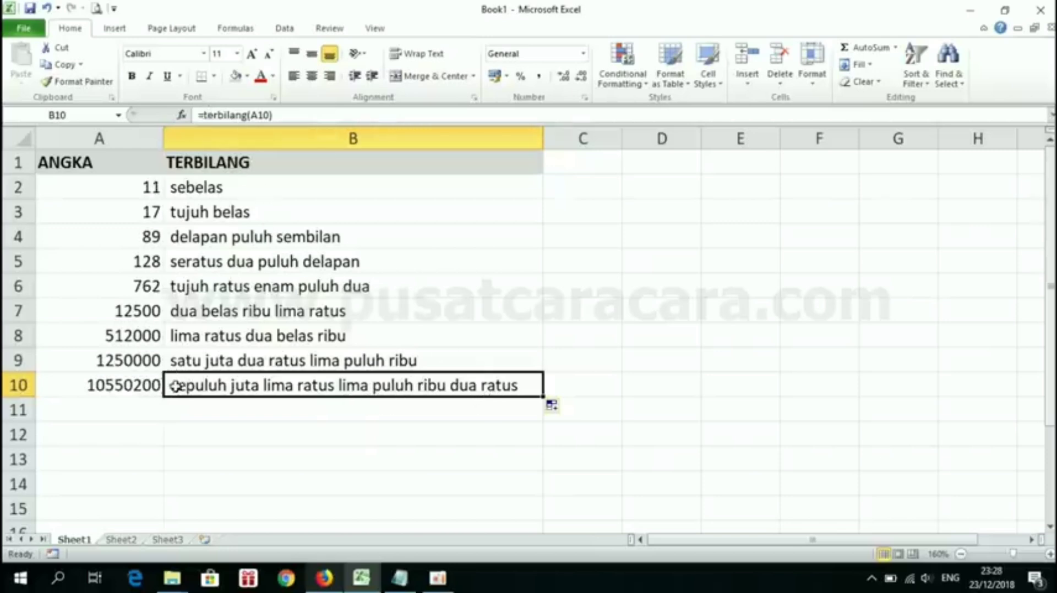
{"action": "left_click", "coordinate": [203, 114]}
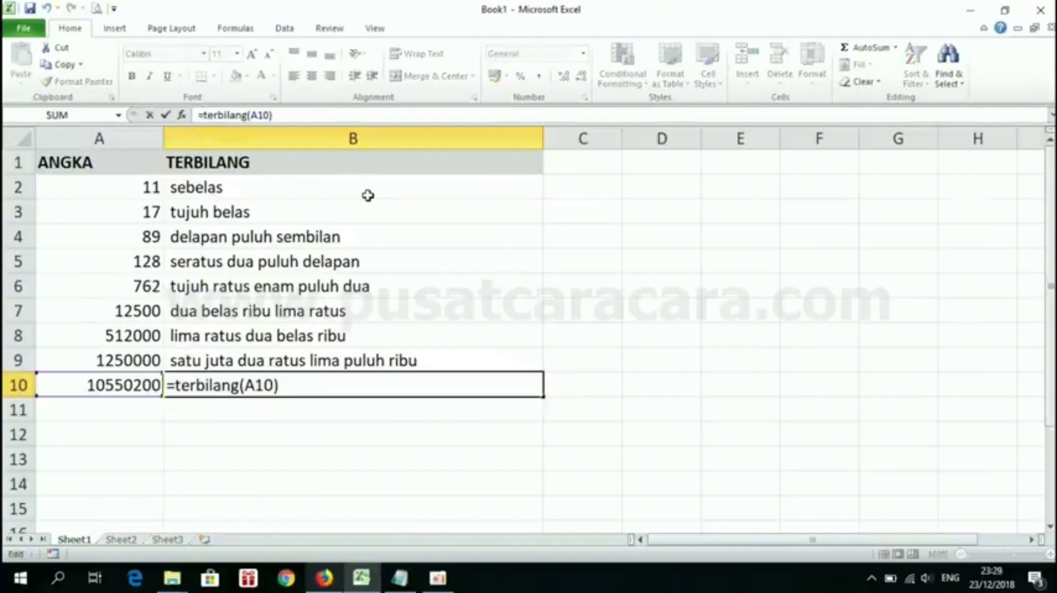
{"action": "type", "text": "pro"}
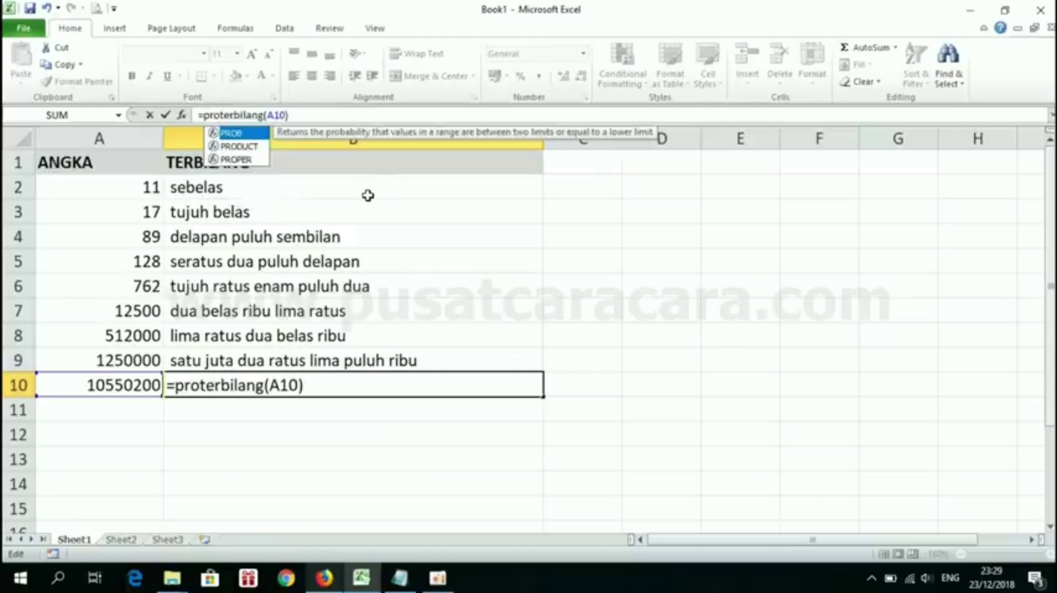
{"action": "type", "text": "per"}
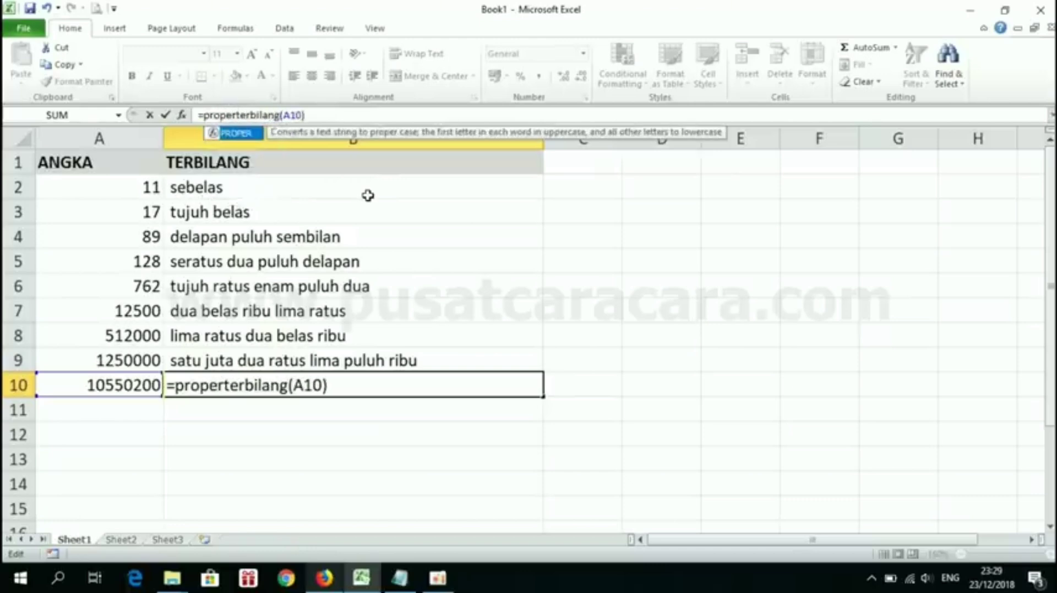
{"action": "type", "text": "("}
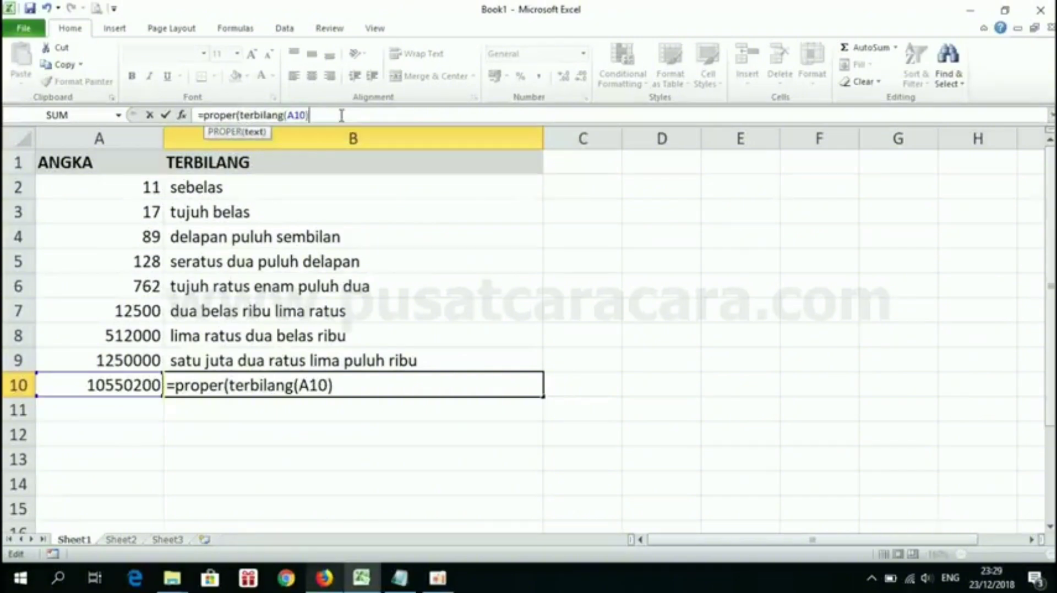
{"action": "key", "text": "Return"}
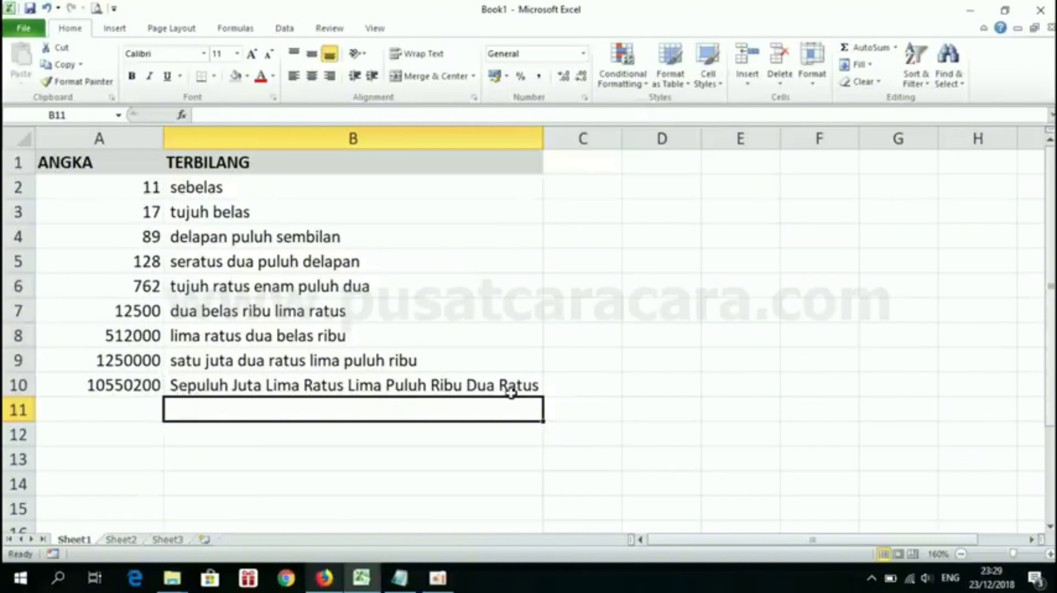
{"action": "left_click", "coordinate": [284, 393]}
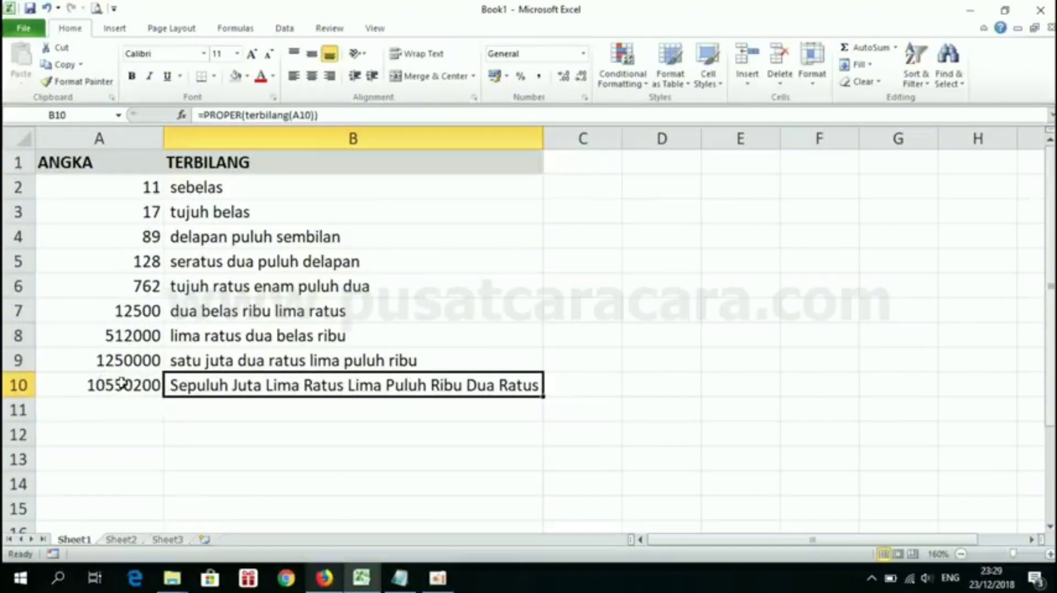
Format the ANGKA numbers in A2:A10 as Accounting with the Rp symbol and 0 decimal places
{"action": "left_click_drag", "start_coordinate": [122, 384], "coordinate": [124, 186]}
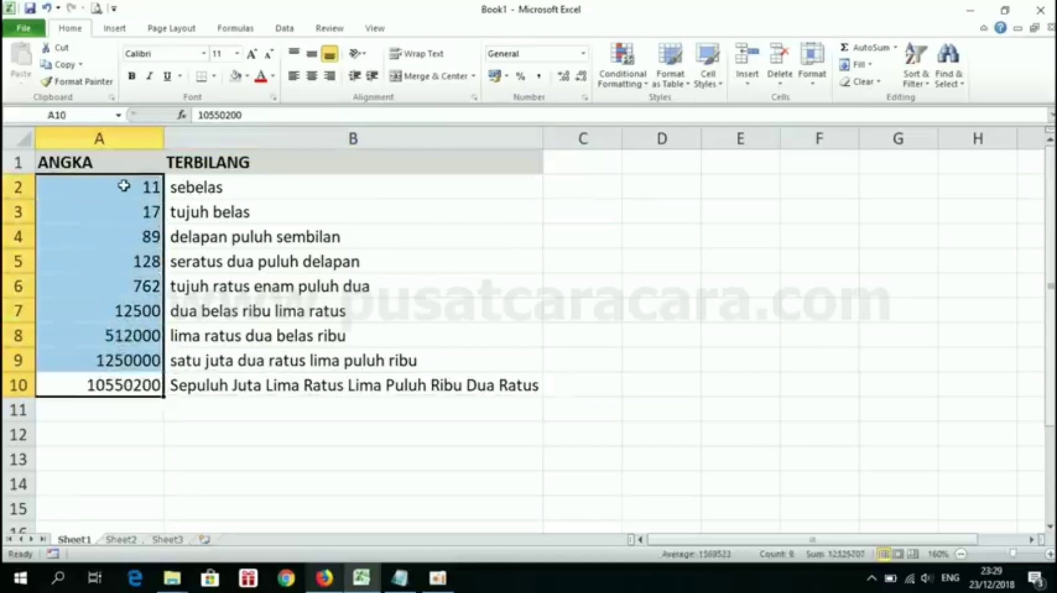
{"action": "right_click", "coordinate": [124, 186]}
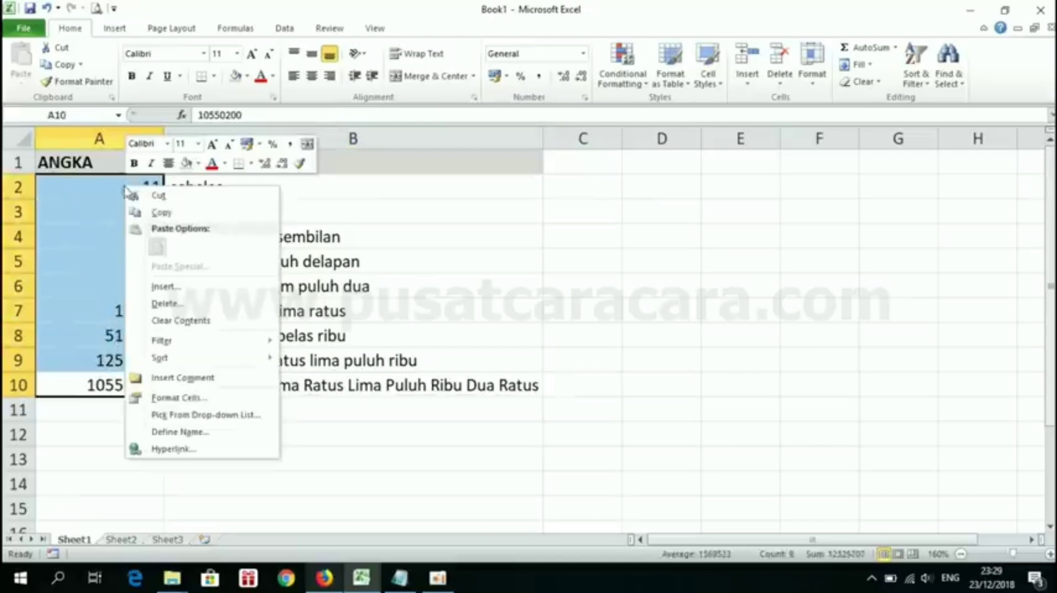
{"action": "left_click", "coordinate": [175, 399]}
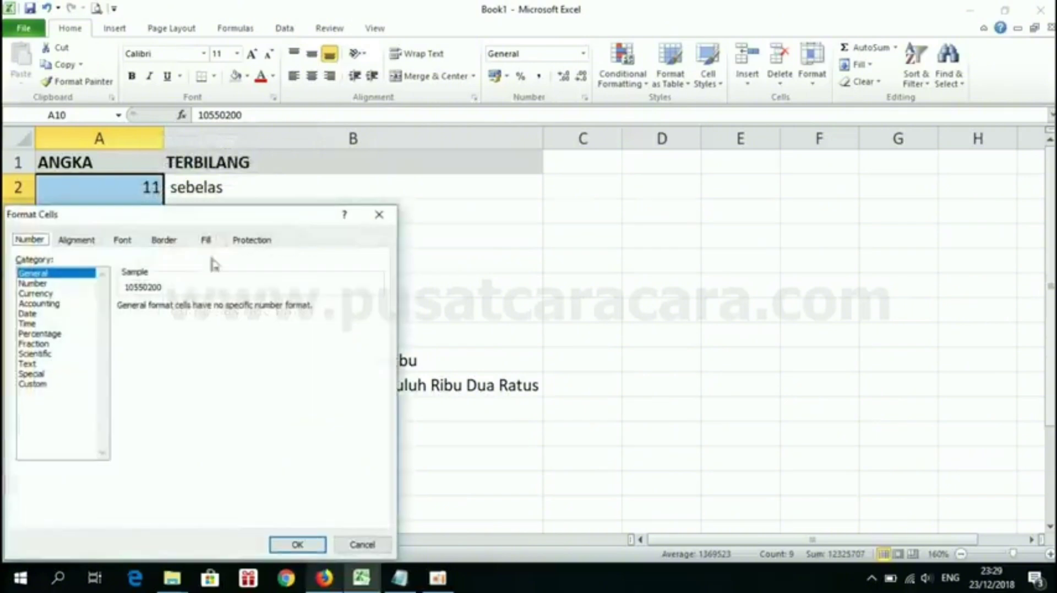
{"action": "left_click", "coordinate": [47, 304]}
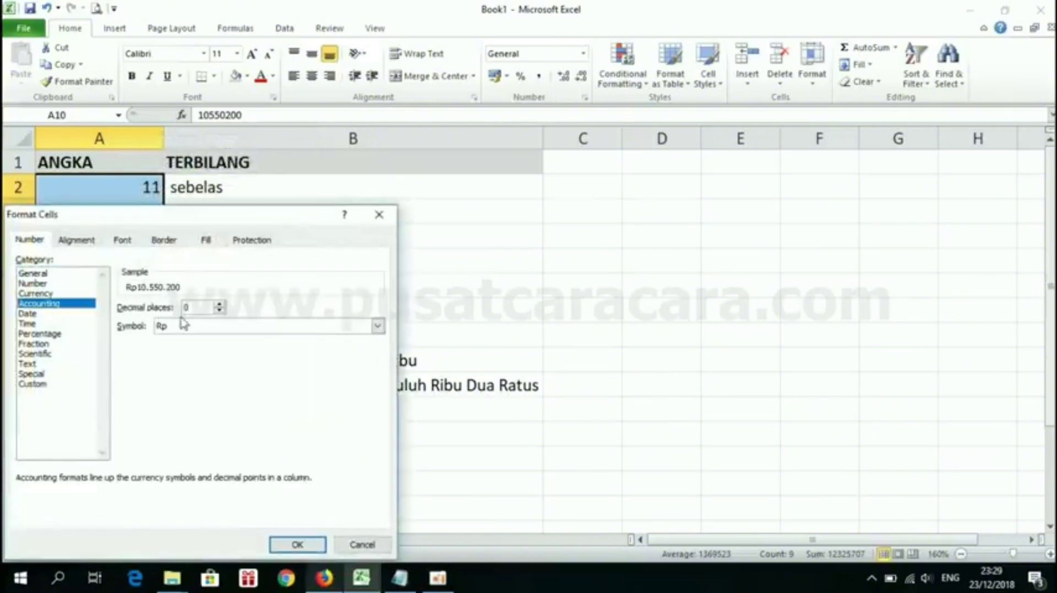
{"action": "left_click", "coordinate": [296, 545]}
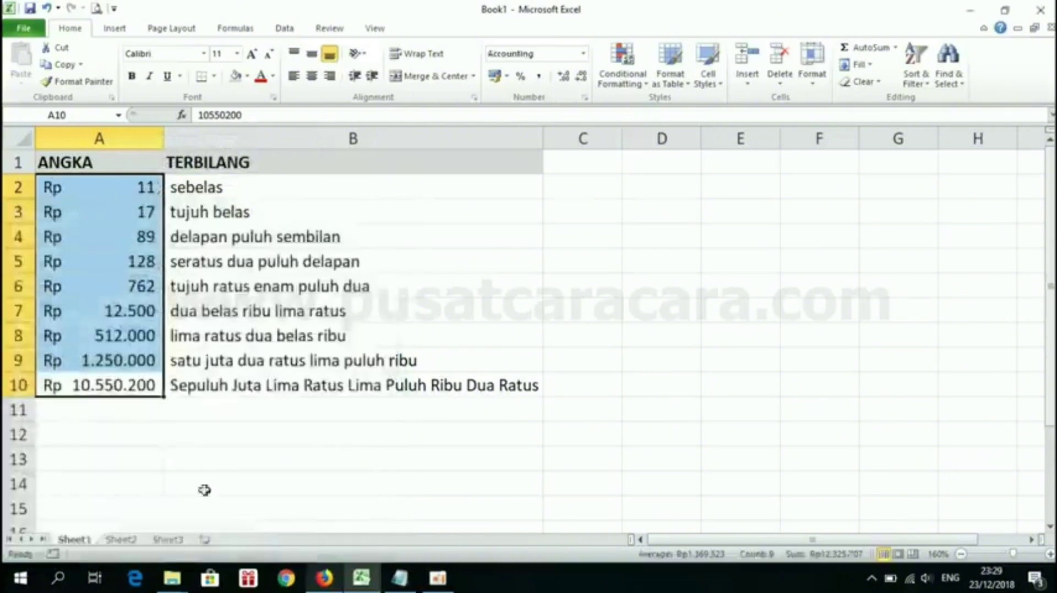
{"action": "left_click", "coordinate": [73, 392]}
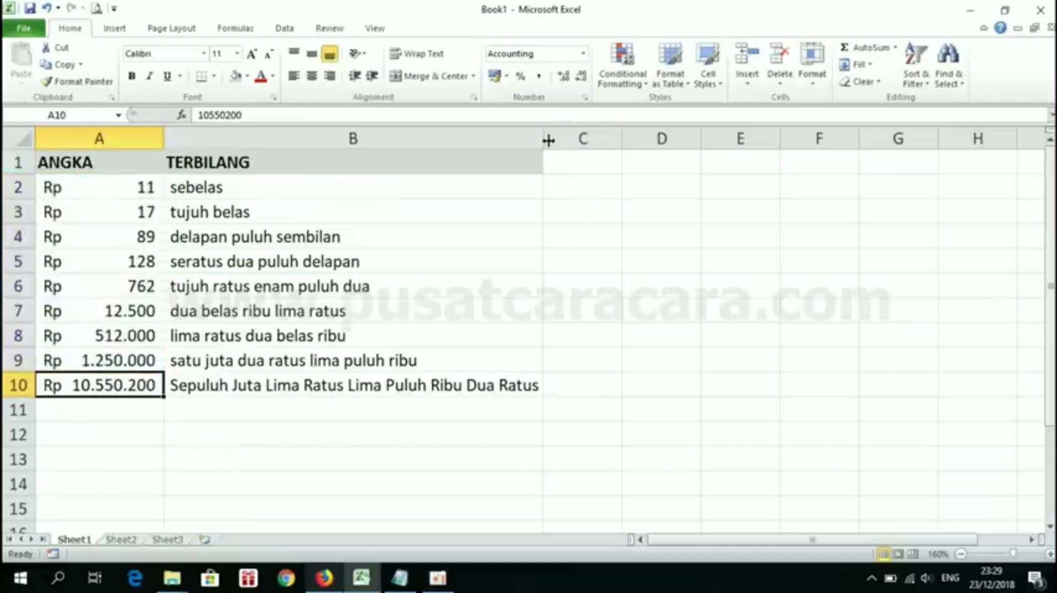
Widen the TERBILANG column and extend the B10 formula to =PROPER(terbilang(A10))&" Rupiah"
{"action": "left_click_drag", "start_coordinate": [544, 139], "coordinate": [628, 145]}
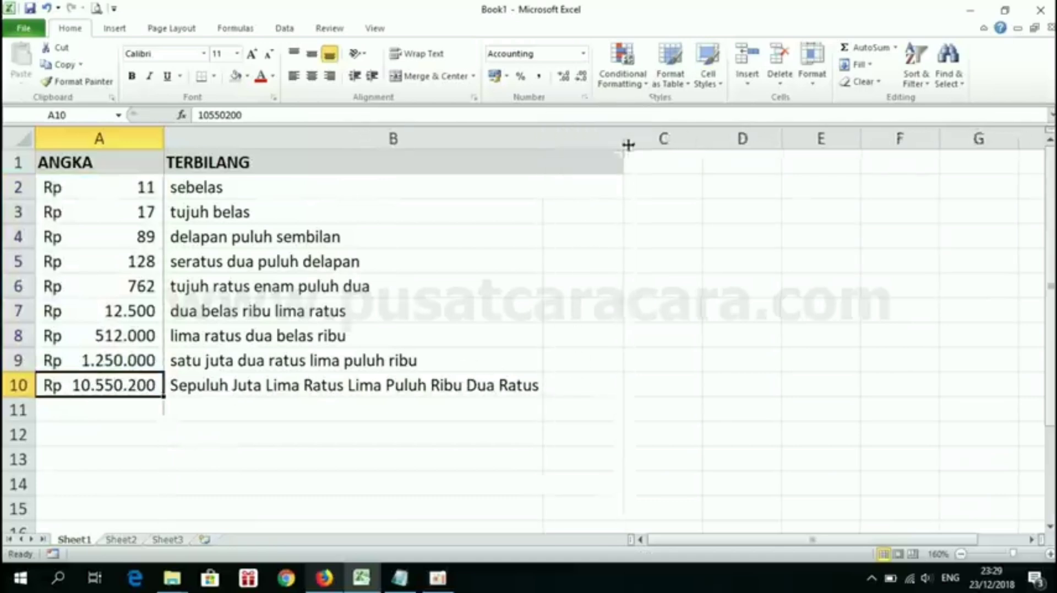
{"action": "left_click", "coordinate": [529, 379]}
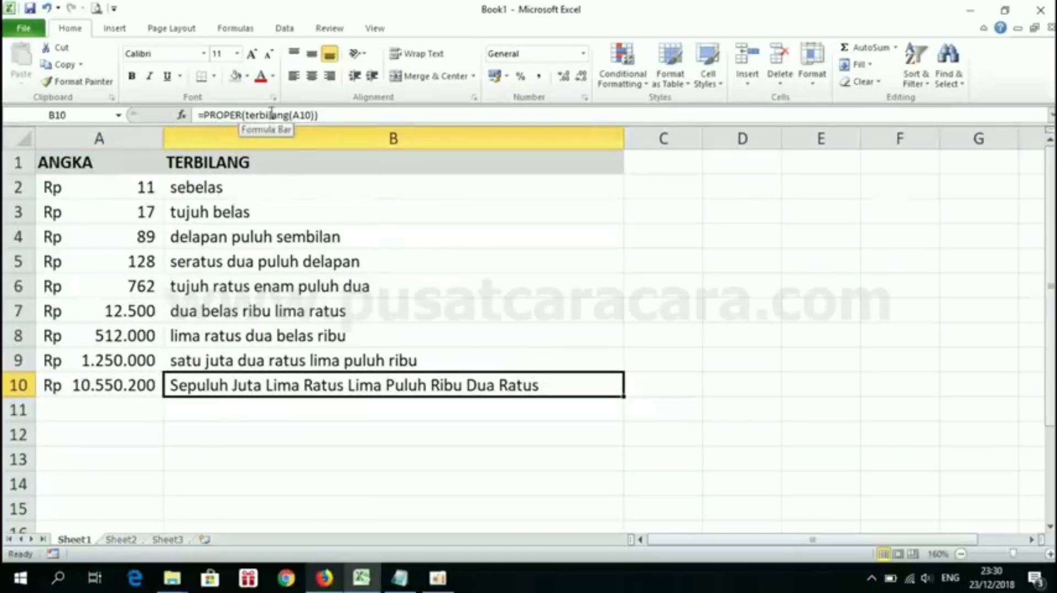
{"action": "left_click", "coordinate": [341, 115]}
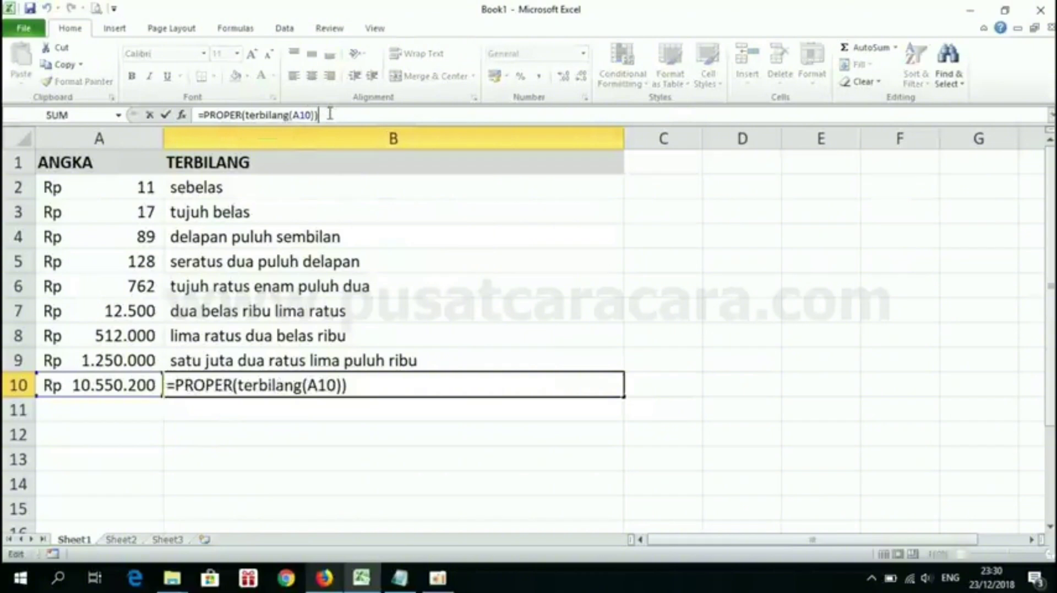
{"action": "type", "text": "&"}
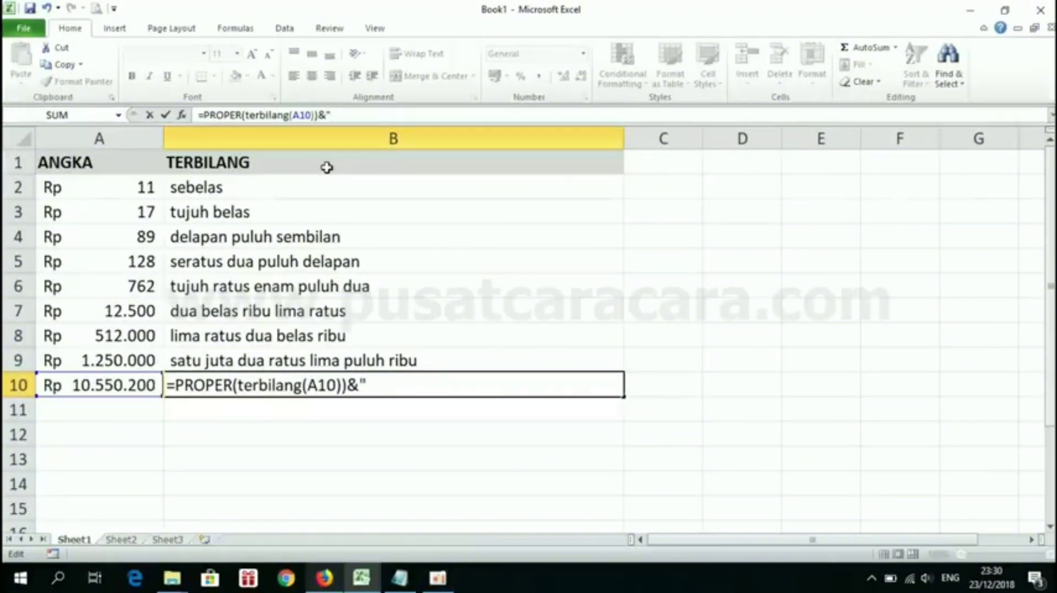
{"action": "type", "text": "Rupiah"}
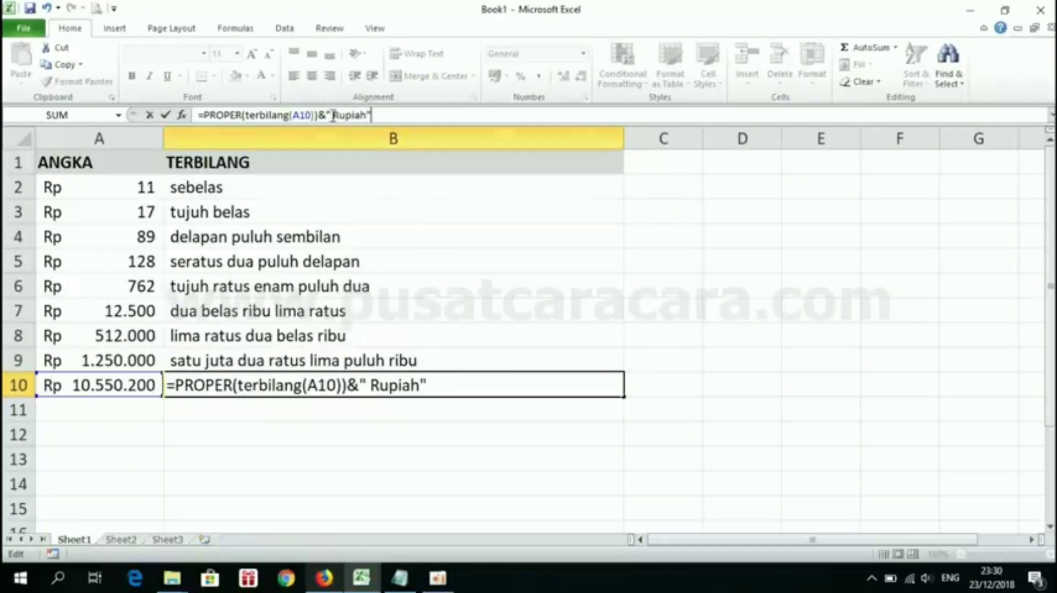
{"action": "key", "text": "Return"}
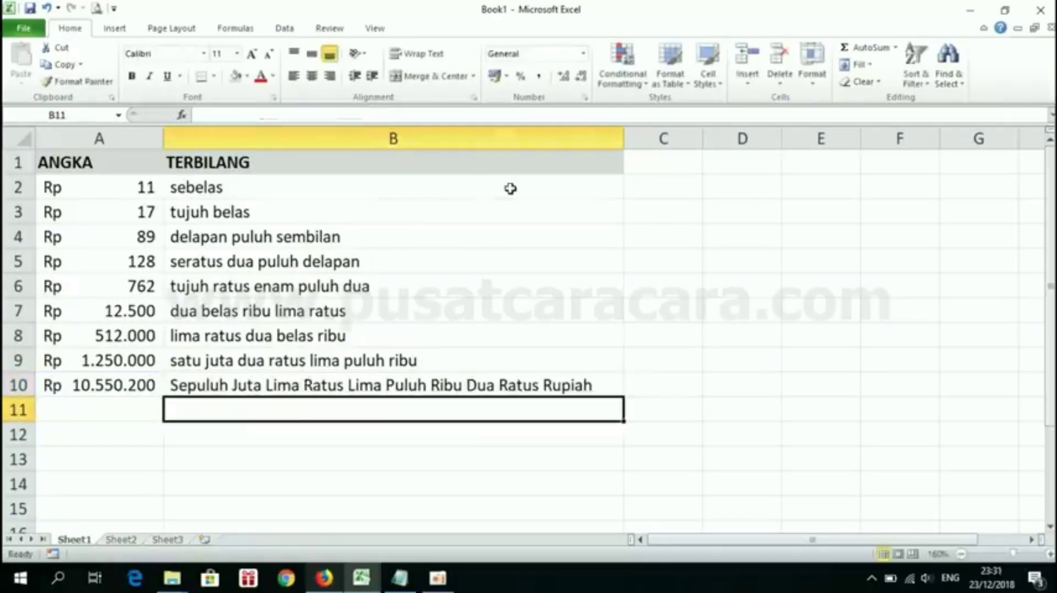
{"action": "left_click", "coordinate": [268, 385]}
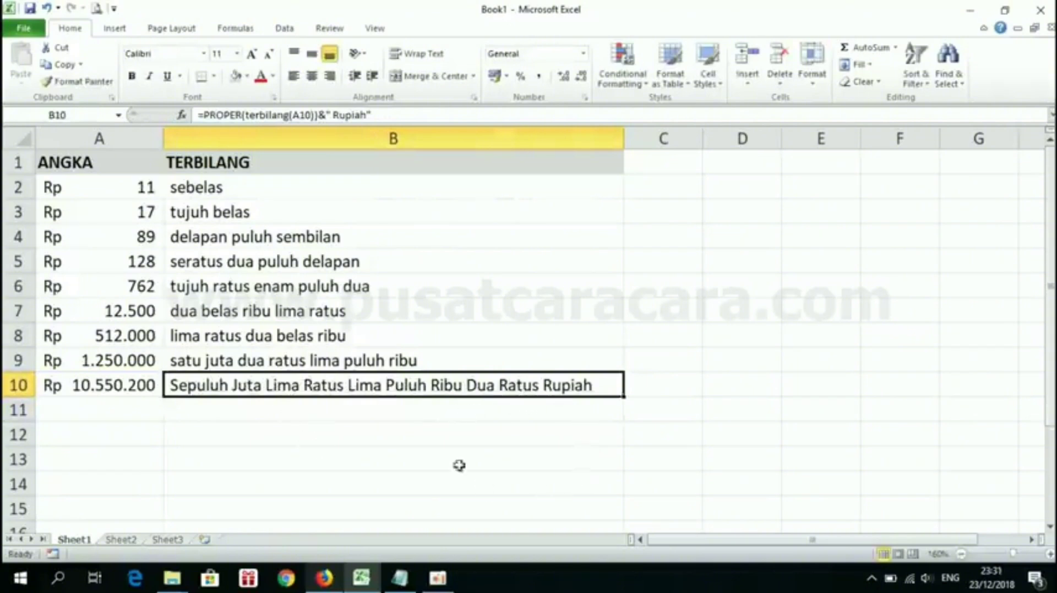
Append lowercase rupiah to the B9 formula so it reads =terbilang(A9)&" rupiah", and compare it with B10
{"action": "left_click", "coordinate": [226, 361]}
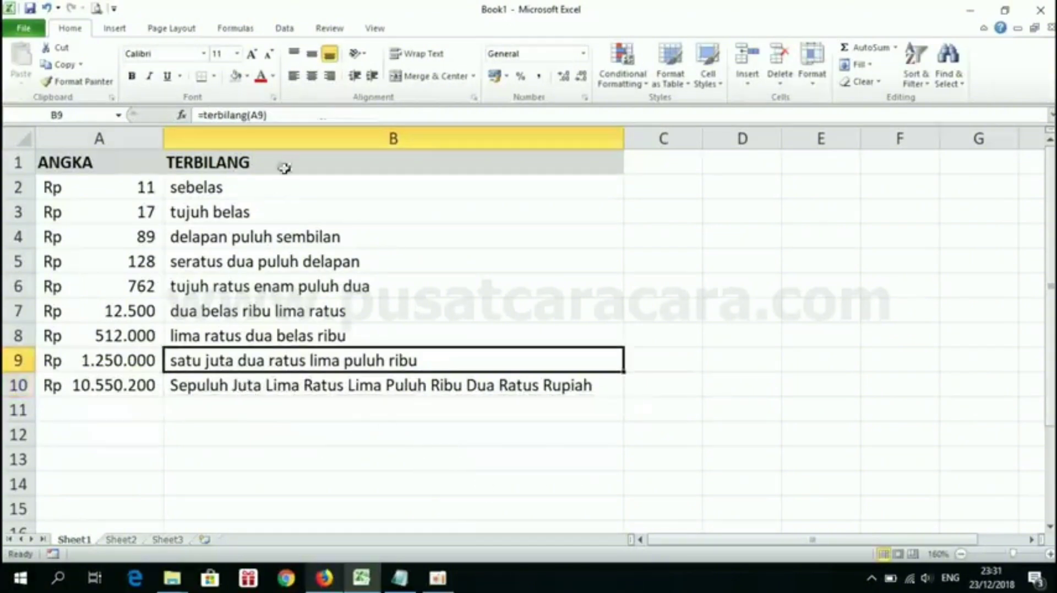
{"action": "left_click", "coordinate": [293, 115]}
{"action": "type", "text": "&"}
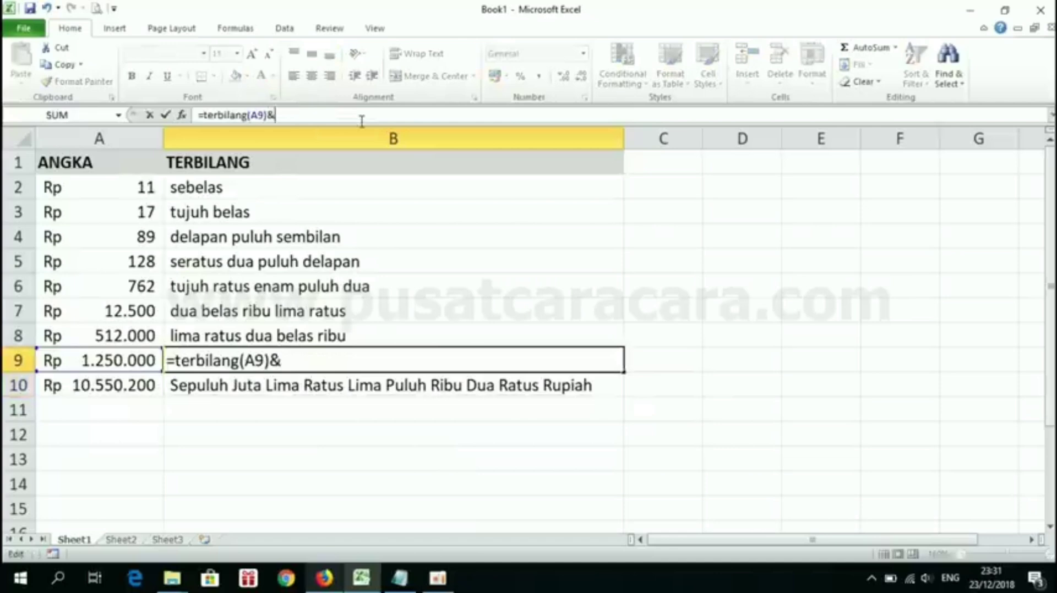
{"action": "type", "text": "\" rupia"}
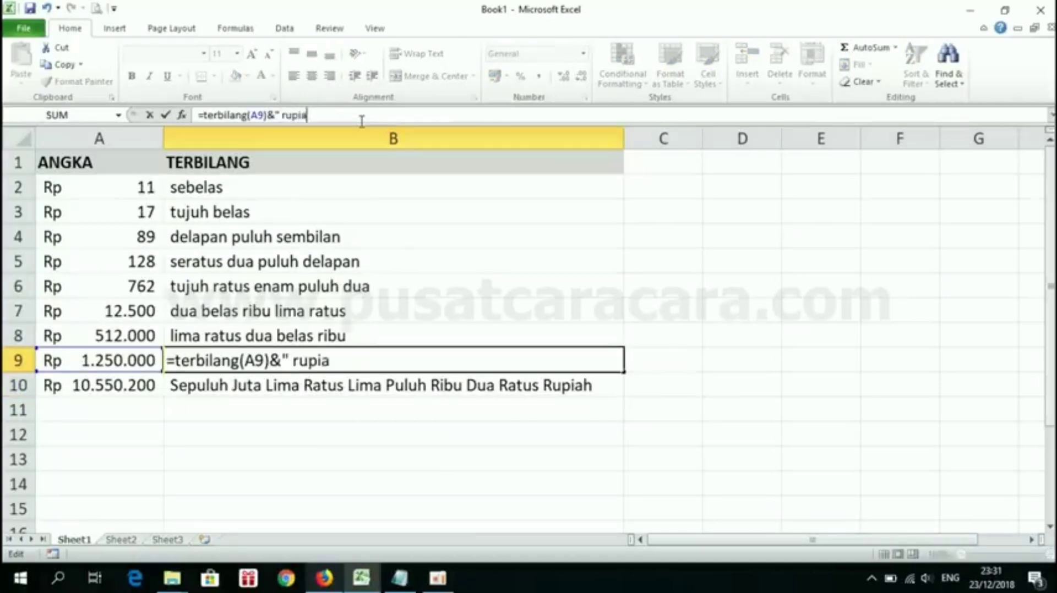
{"action": "type", "text": "h\""}
{"action": "key", "text": "Return"}
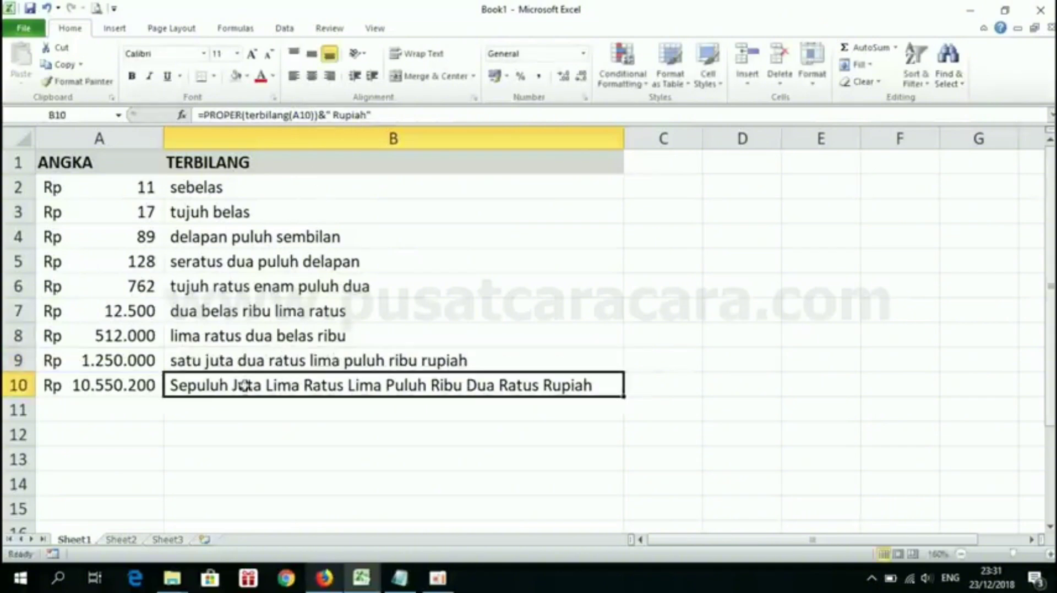
{"action": "left_click", "coordinate": [445, 364]}
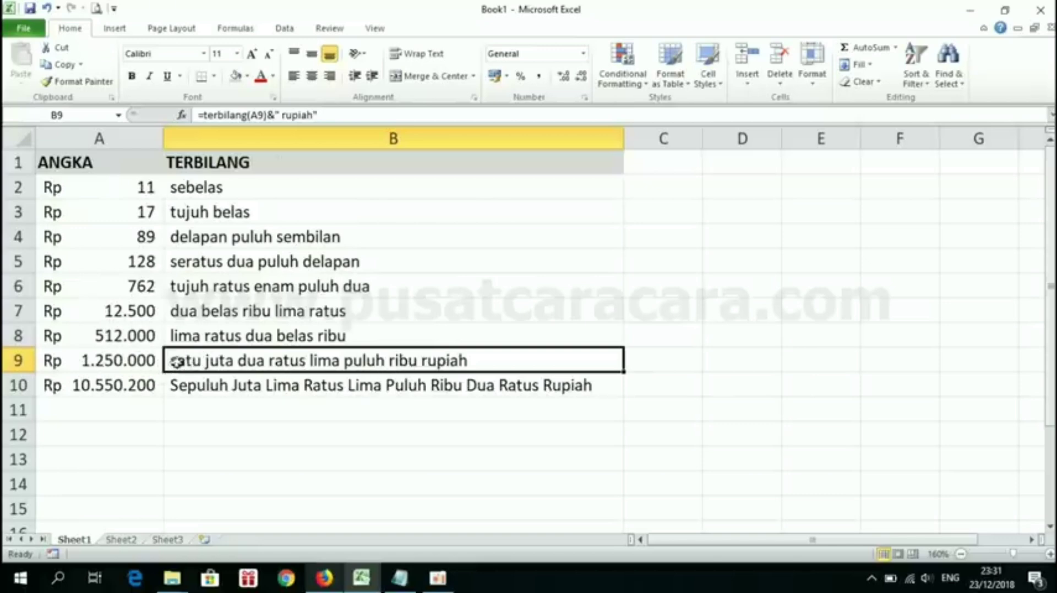
{"action": "left_click", "coordinate": [195, 386]}
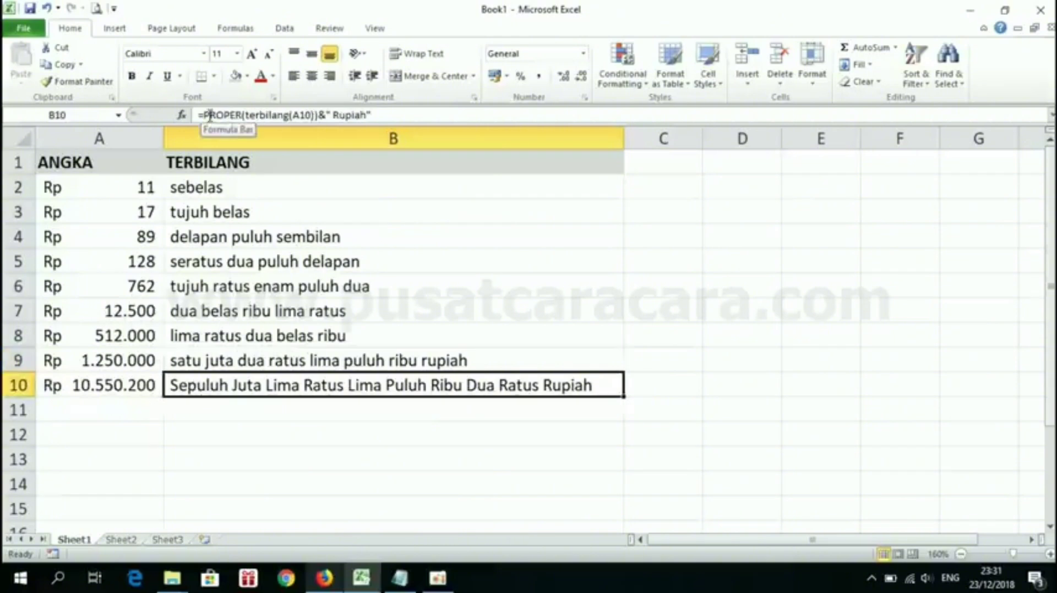
Wrap the formula in B8 with UPPER so it reads =UPPER(terbilang(A8))
{"action": "left_click", "coordinate": [201, 334]}
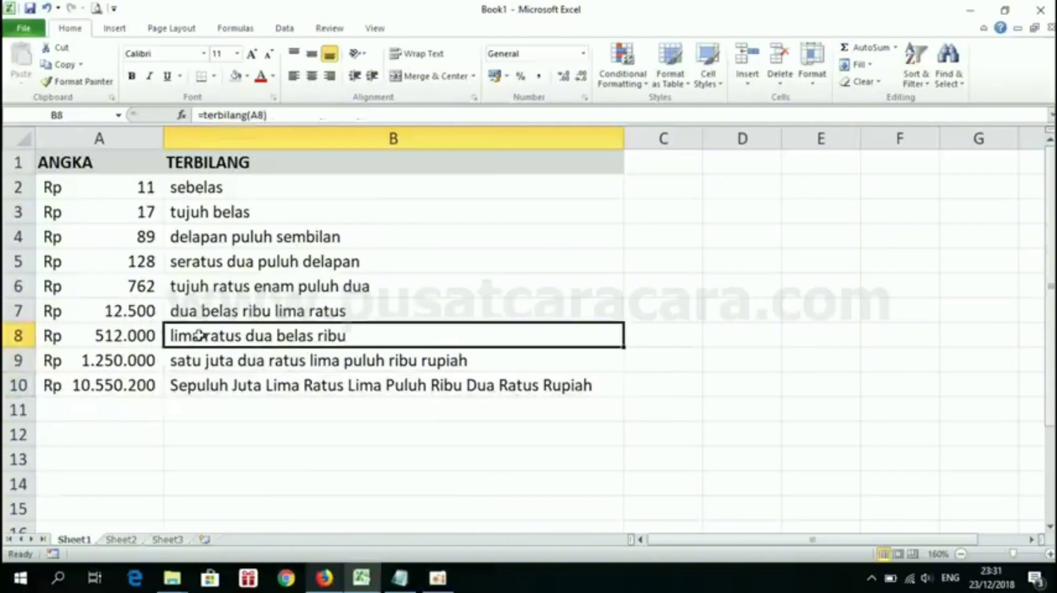
{"action": "left_click", "coordinate": [203, 115]}
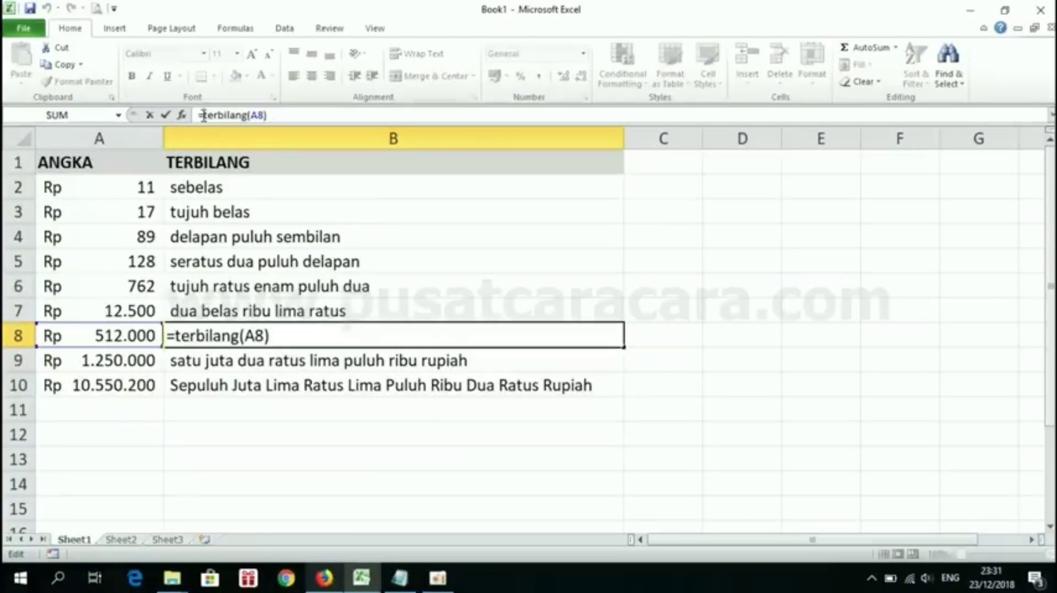
{"action": "type", "text": "upper"}
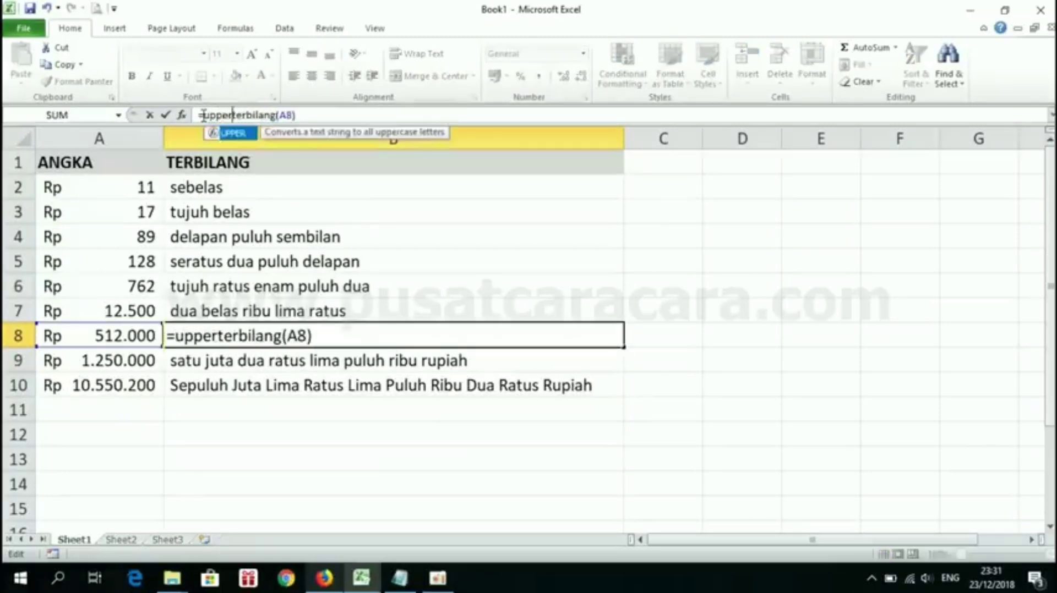
{"action": "type", "text": "("}
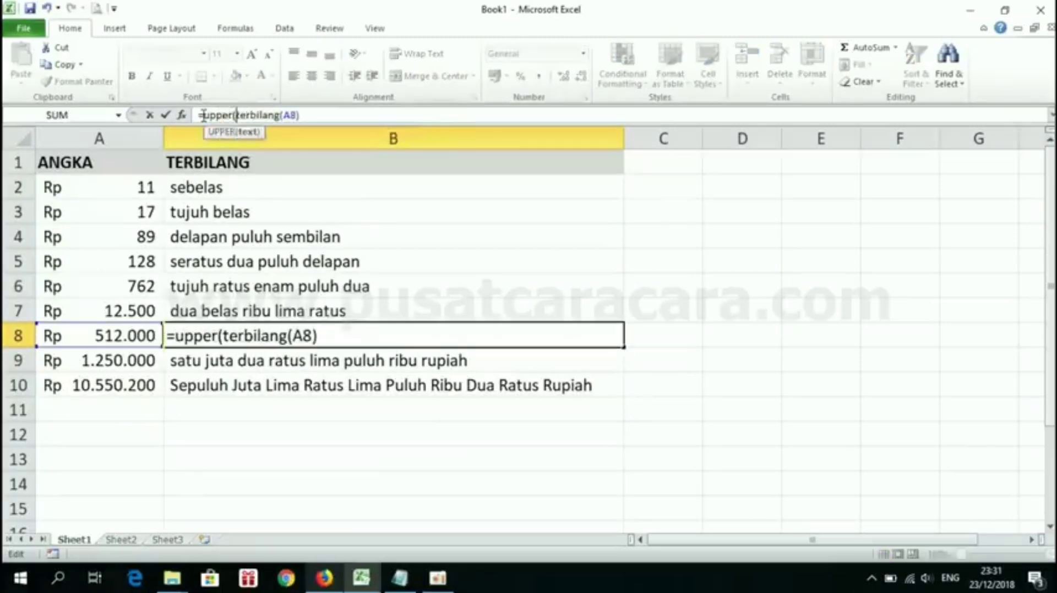
{"action": "left_click", "coordinate": [345, 116]}
{"action": "type", "text": "))"}
{"action": "key", "text": "Return"}
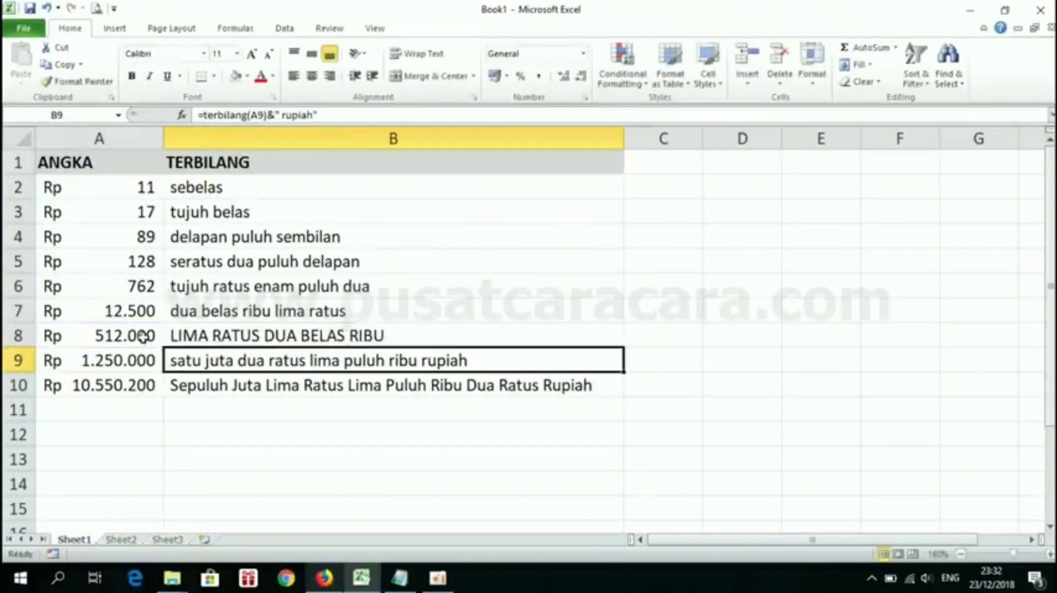
Append the uppercase currency word to the B8 formula so it reads =UPPER(terbilang(A8))&" RUPIAH"
{"action": "left_click", "coordinate": [220, 335]}
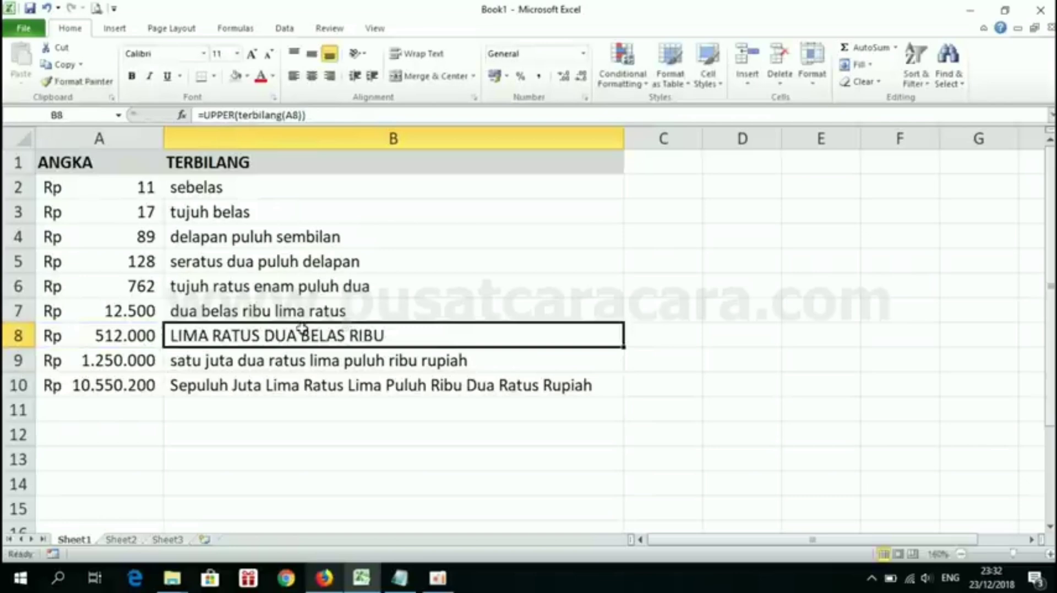
{"action": "left_click", "coordinate": [341, 117]}
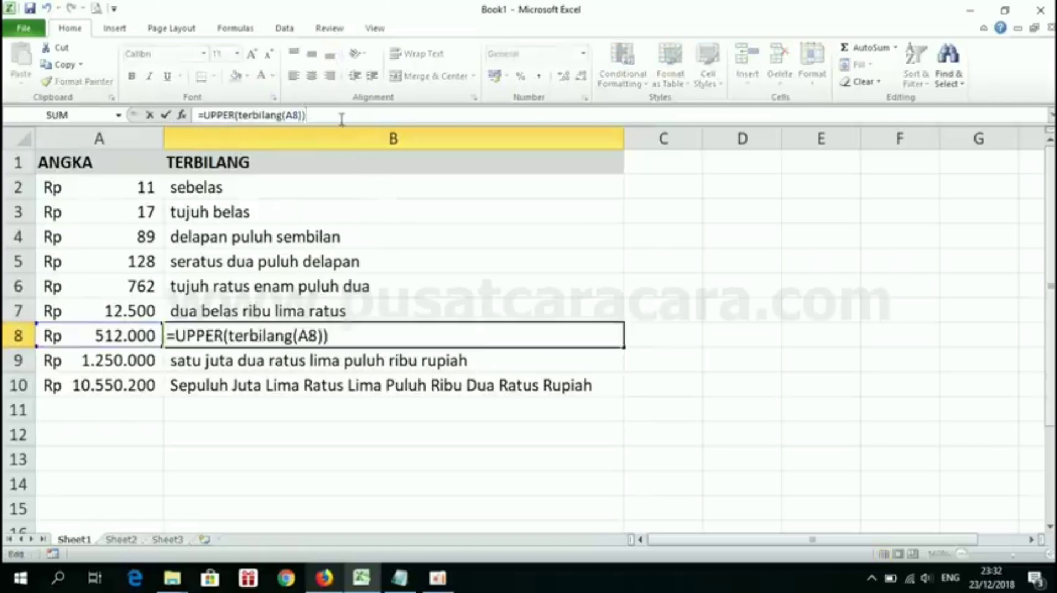
{"action": "type", "text": "&"}
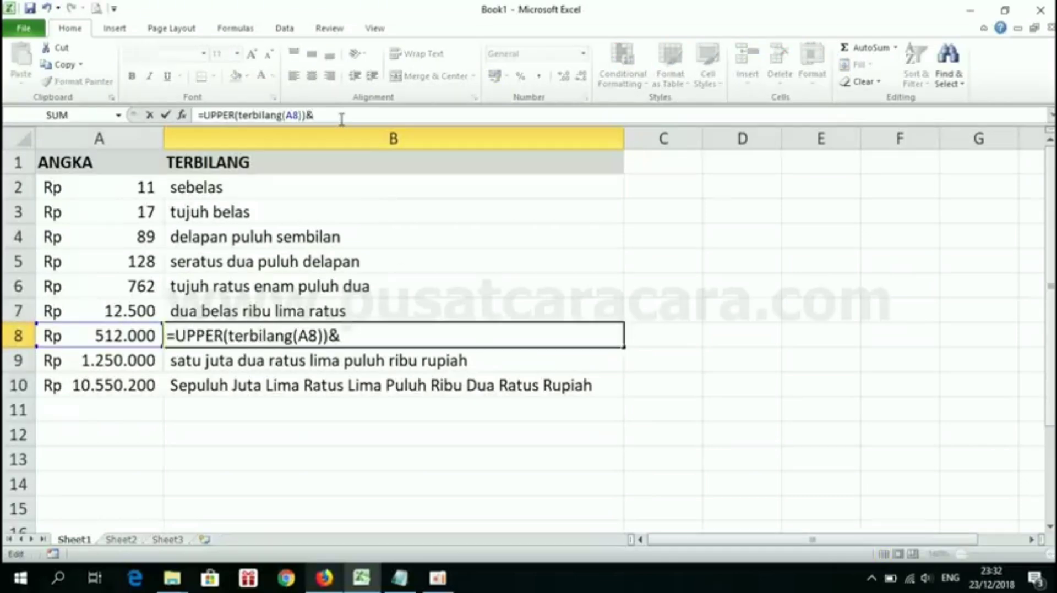
{"action": "type", "text": "\" RUPIA"}
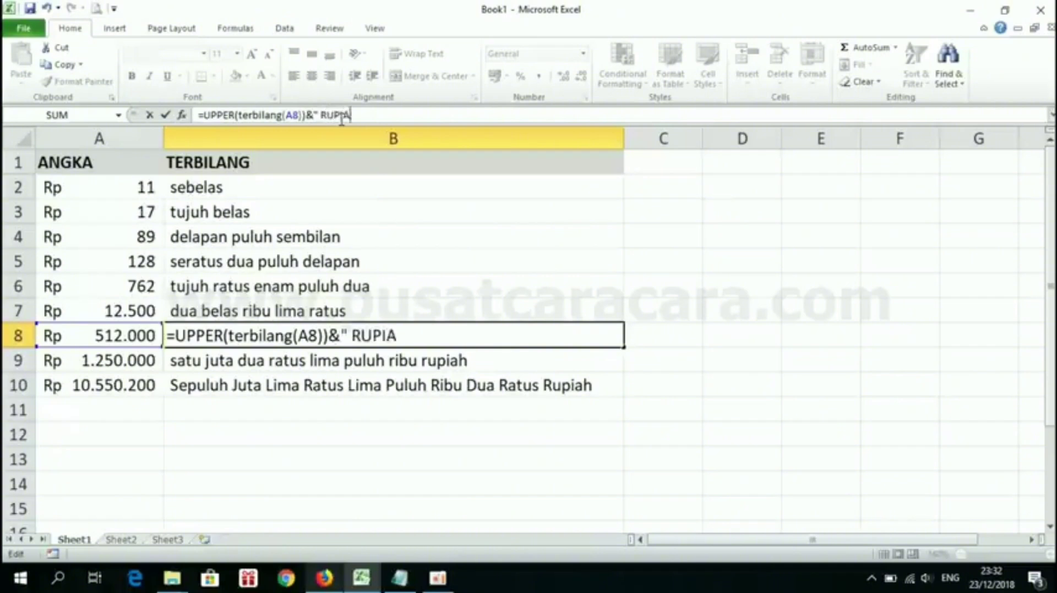
{"action": "type", "text": "H"}
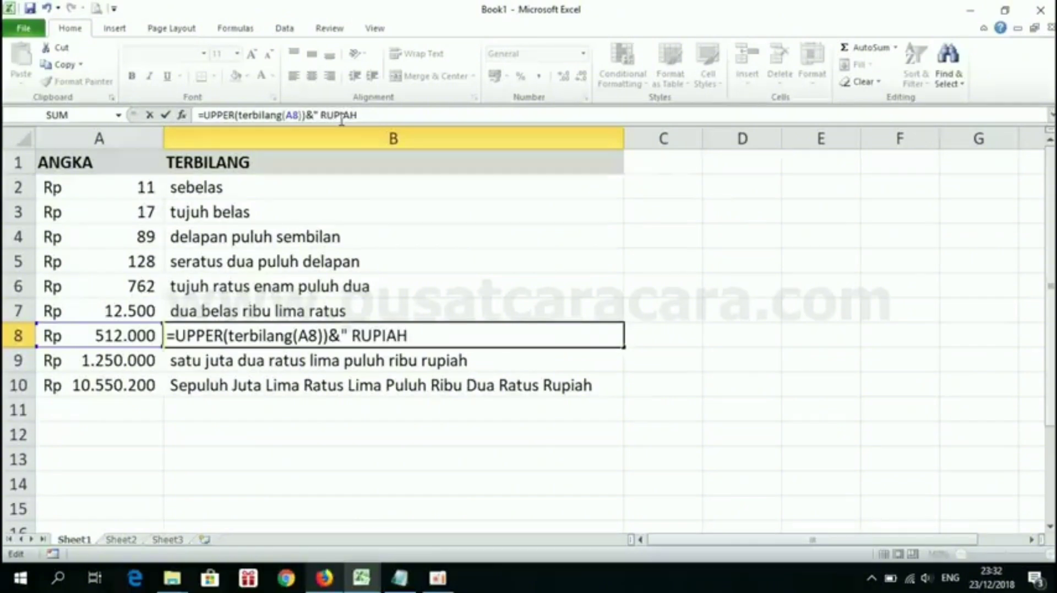
{"action": "type", "text": "\""}
{"action": "key", "text": "Return"}
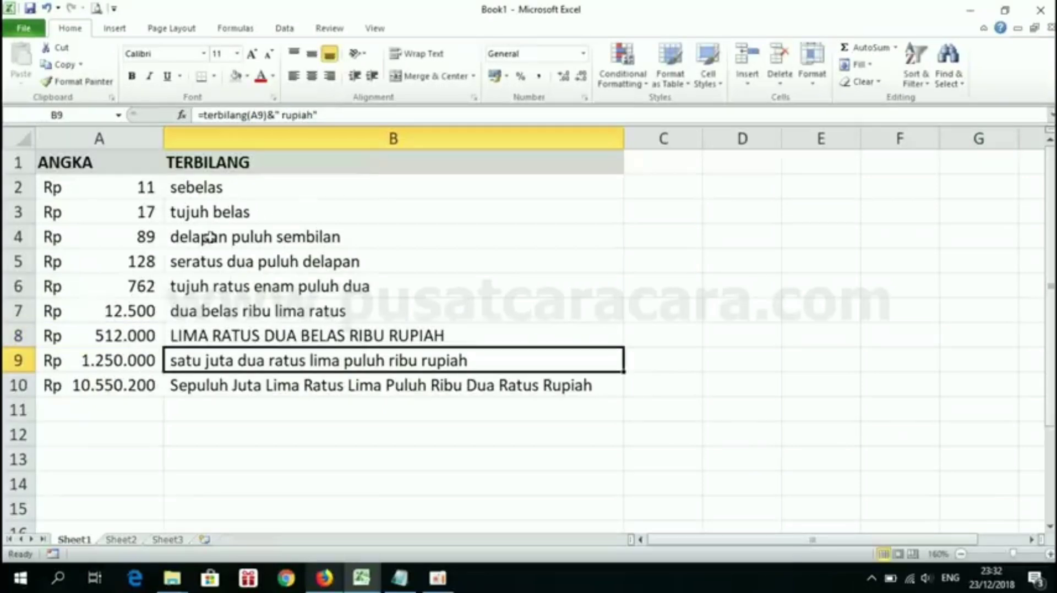